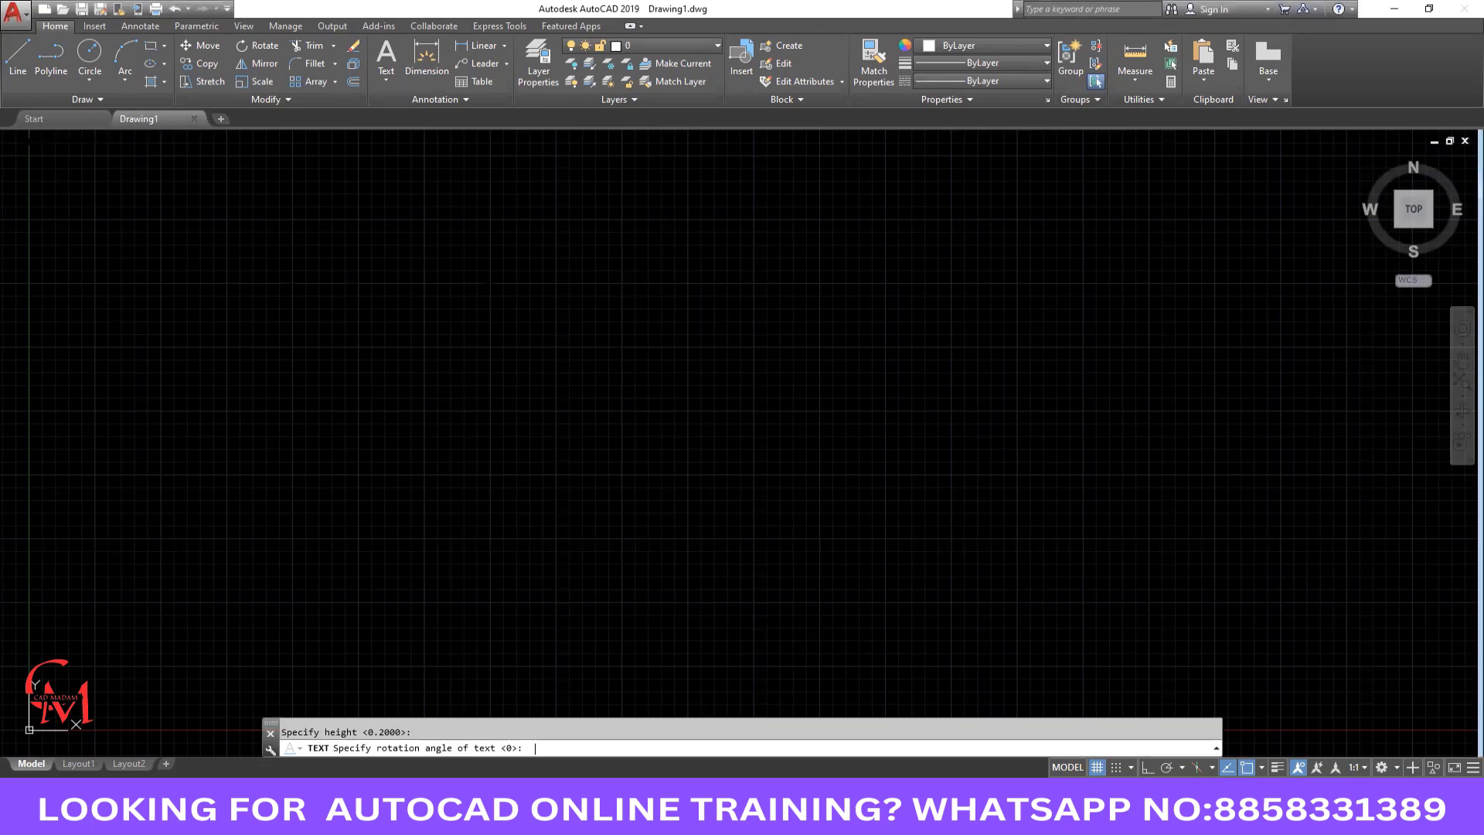
Write the heading "COORDINATE SYSTEMS" as single-line text at a 0 rotation angle.
key("Return")
type("COO")
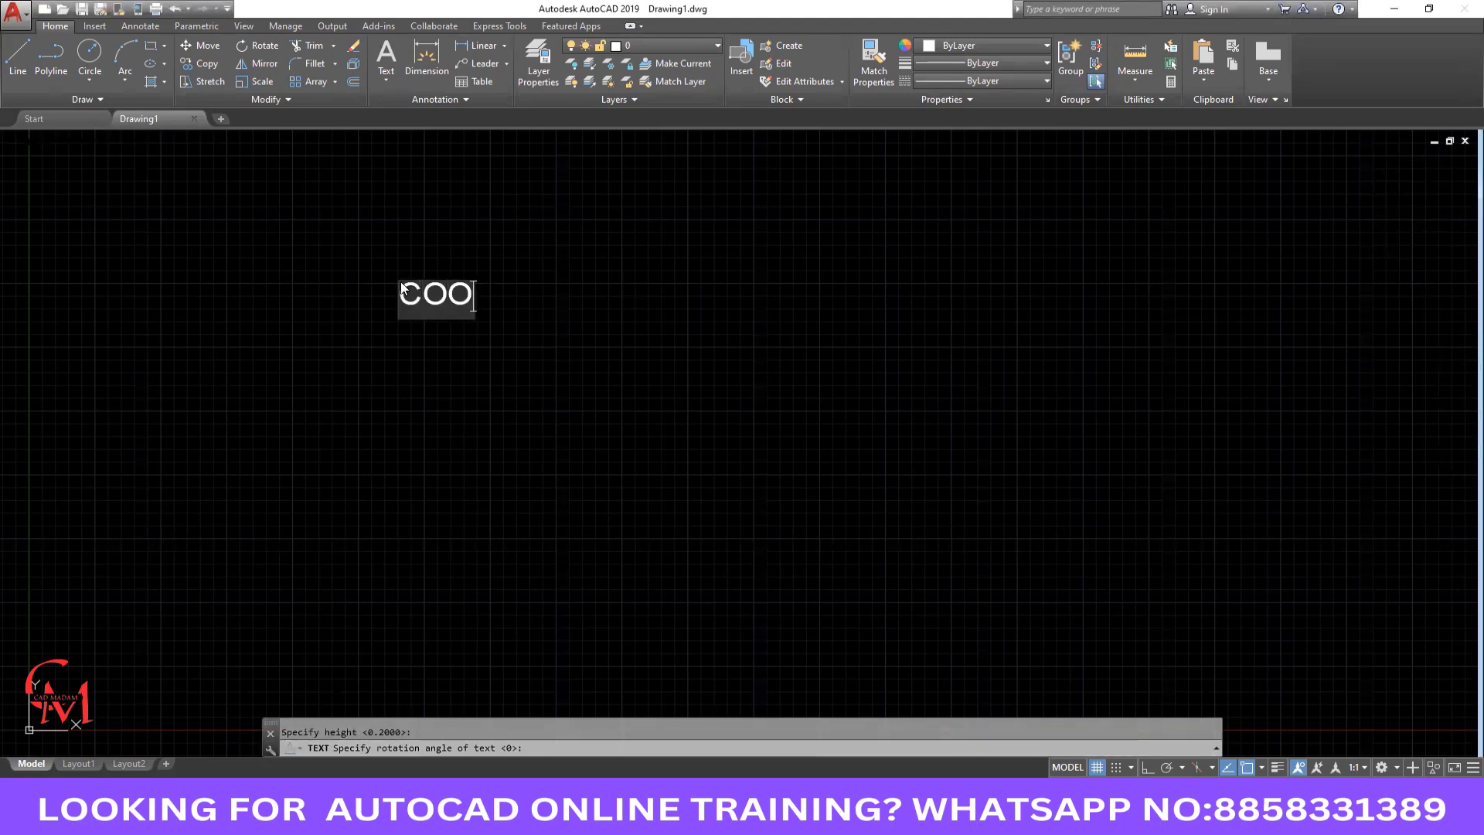
type("RDINATE ")
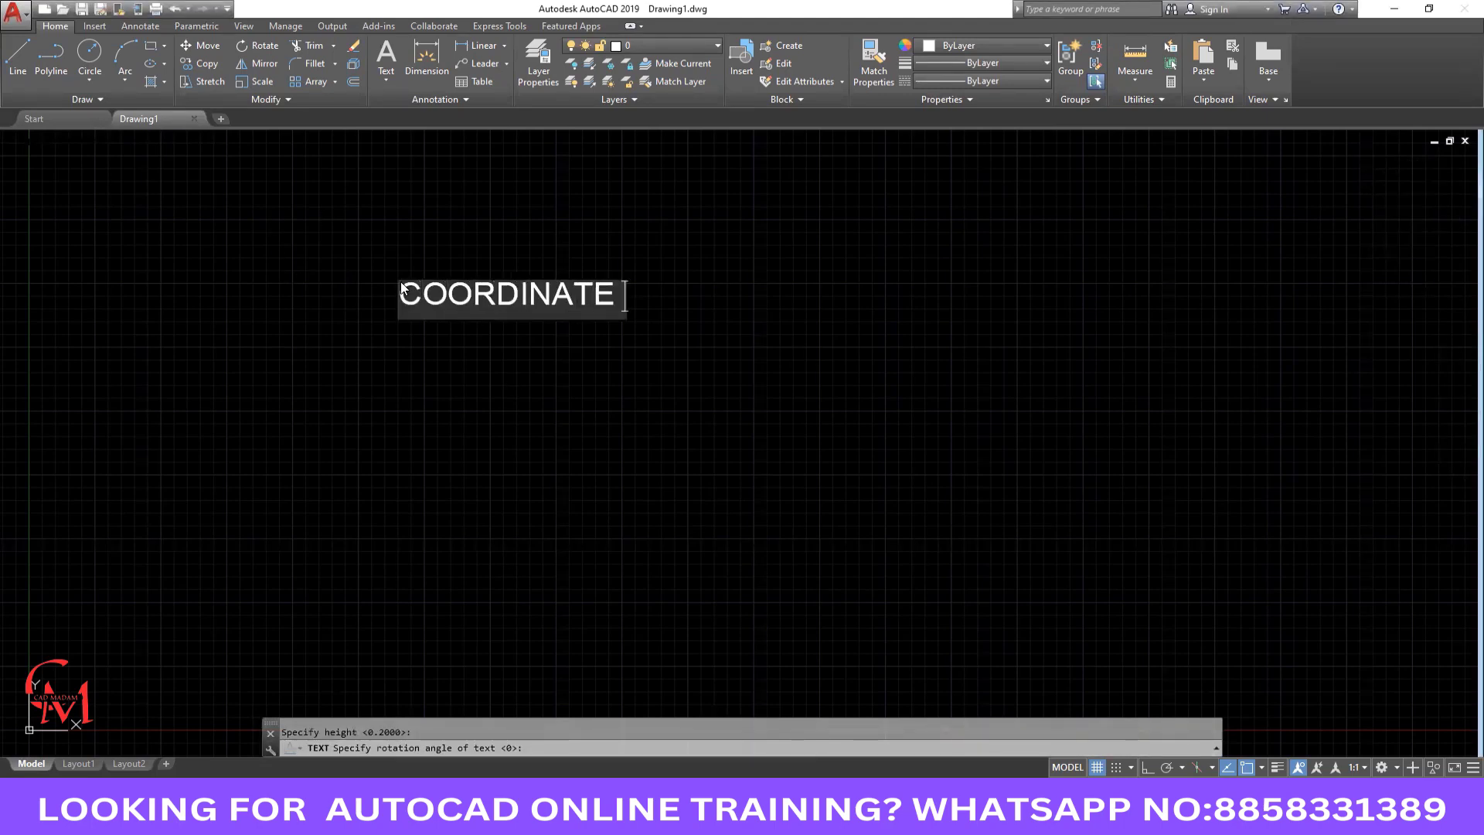
type("SYSTEMS")
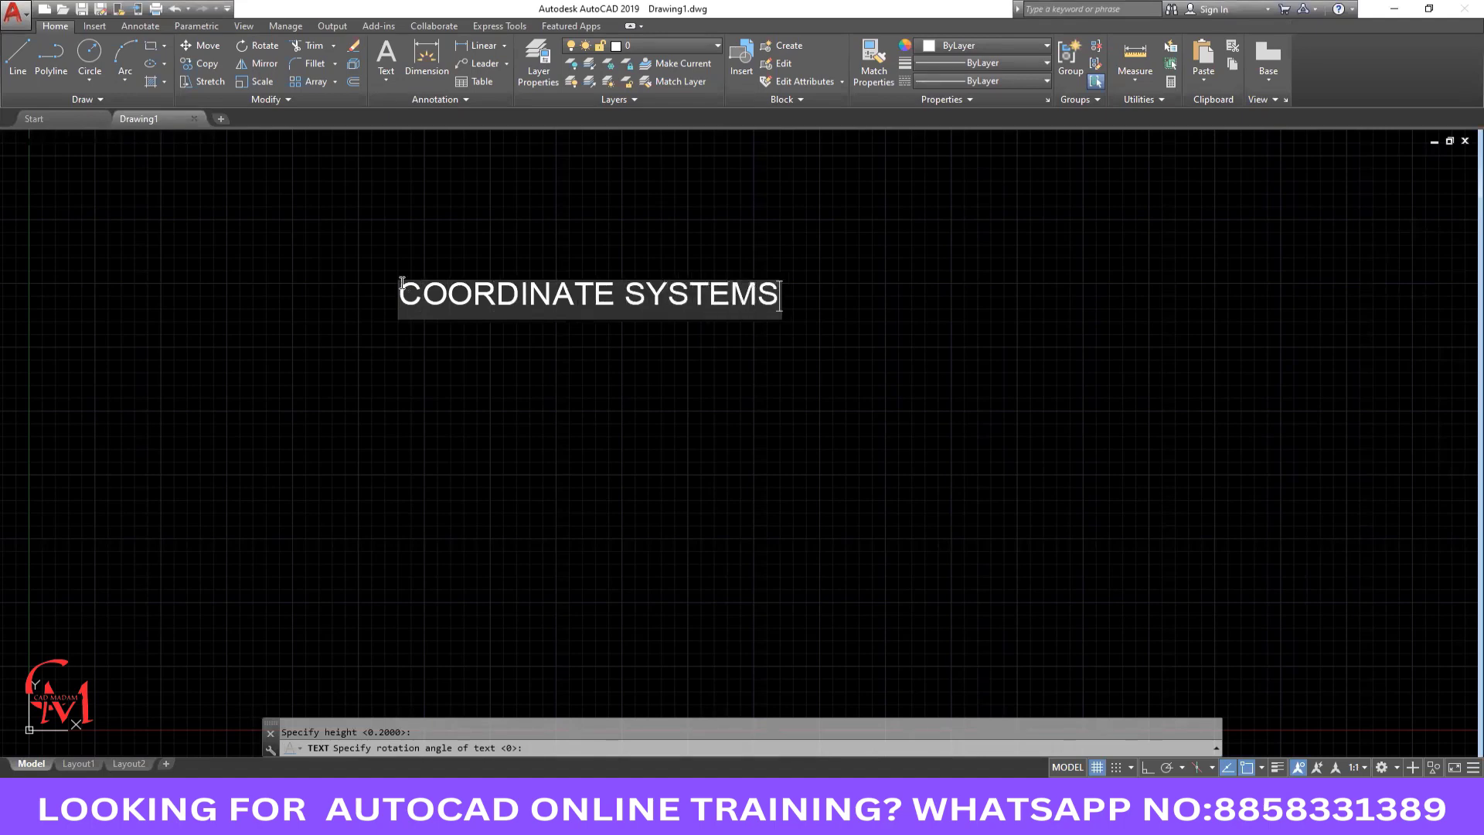
Add the line "1. ABSOLUTE COORDINATE SYSTEM( X,Y)" below the heading.
key("Return")
type("1.")
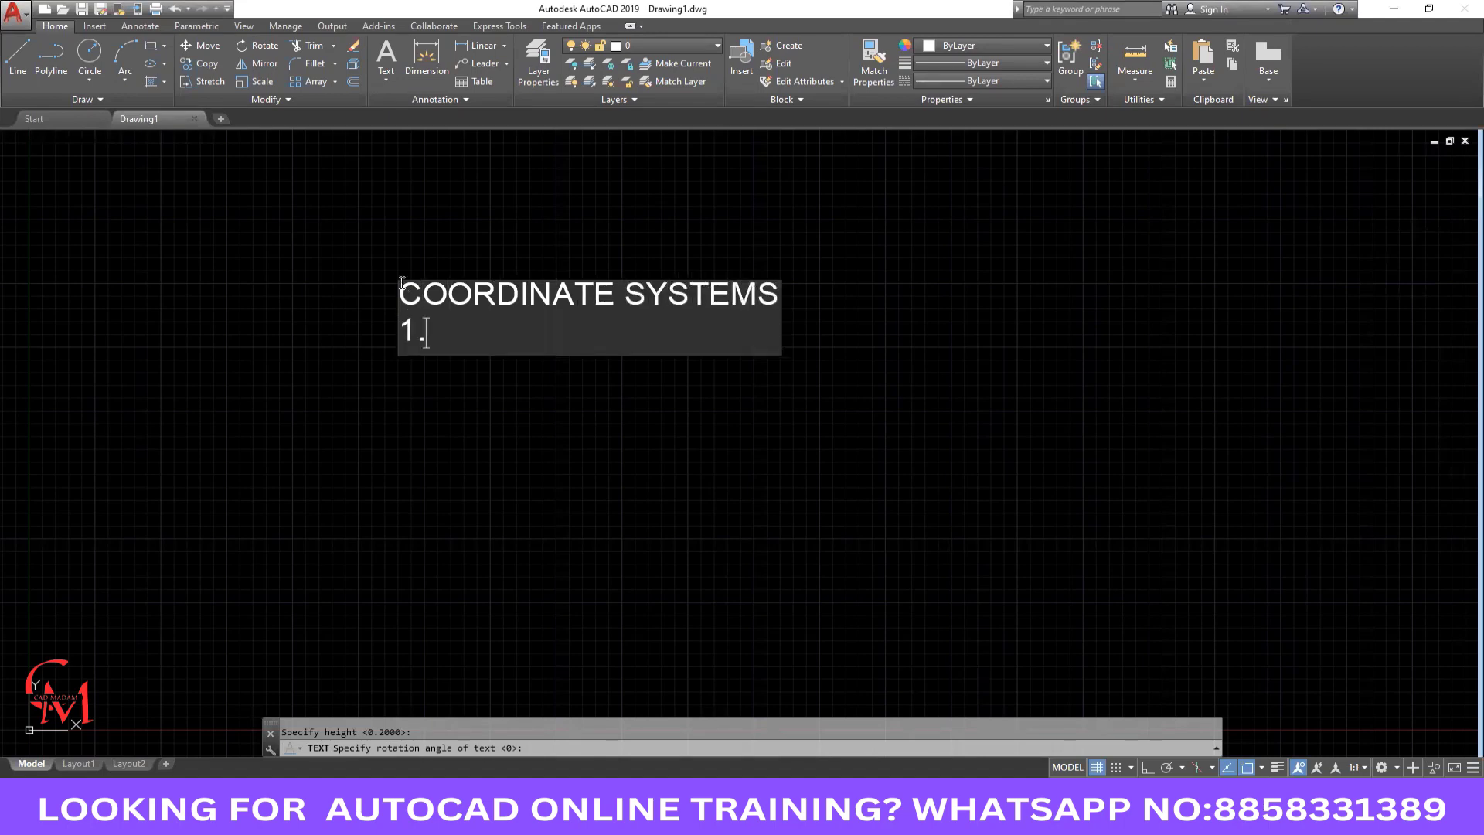
type(" ABSOLUTE ")
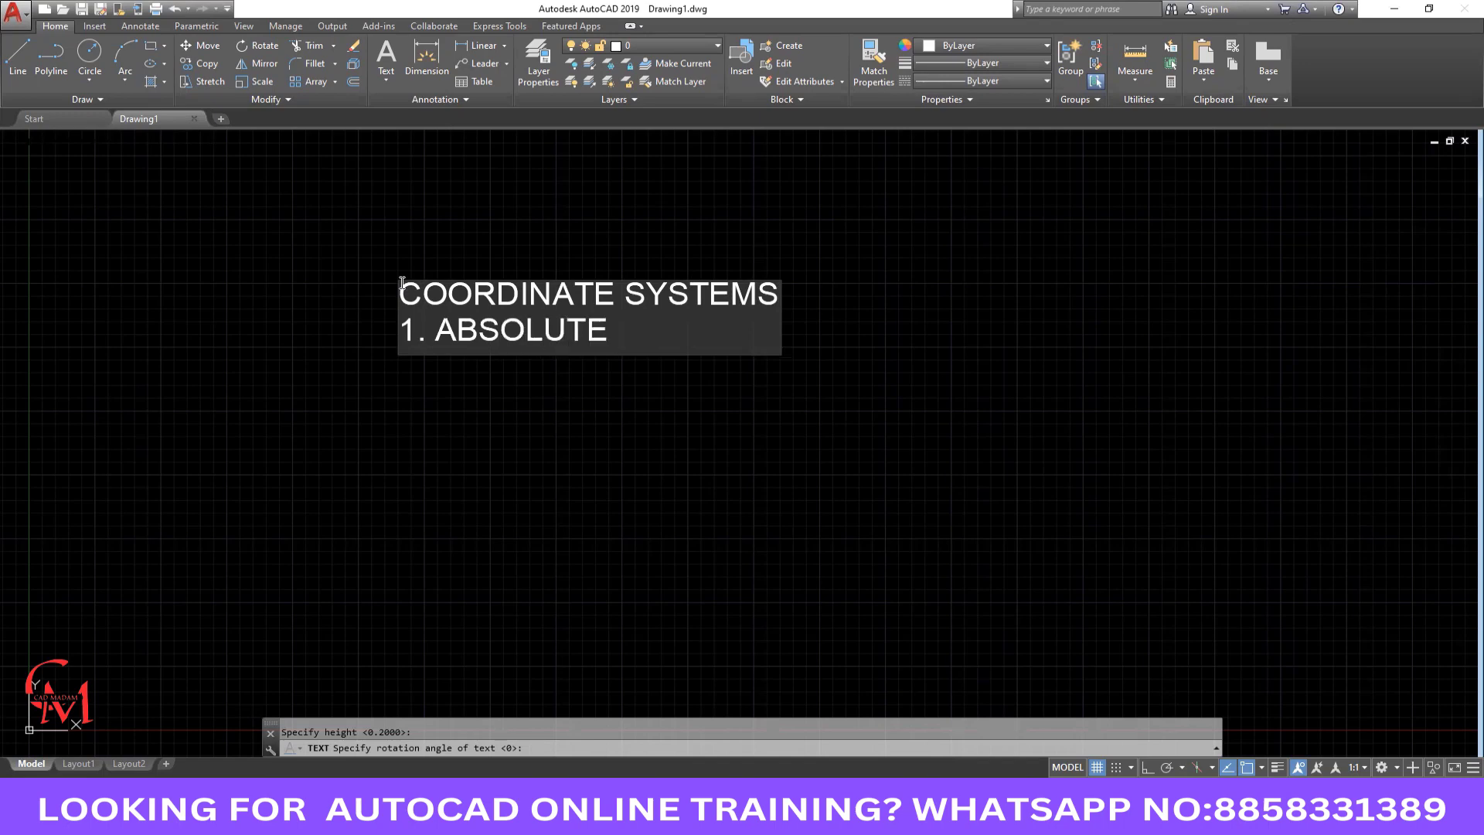
type("COORD")
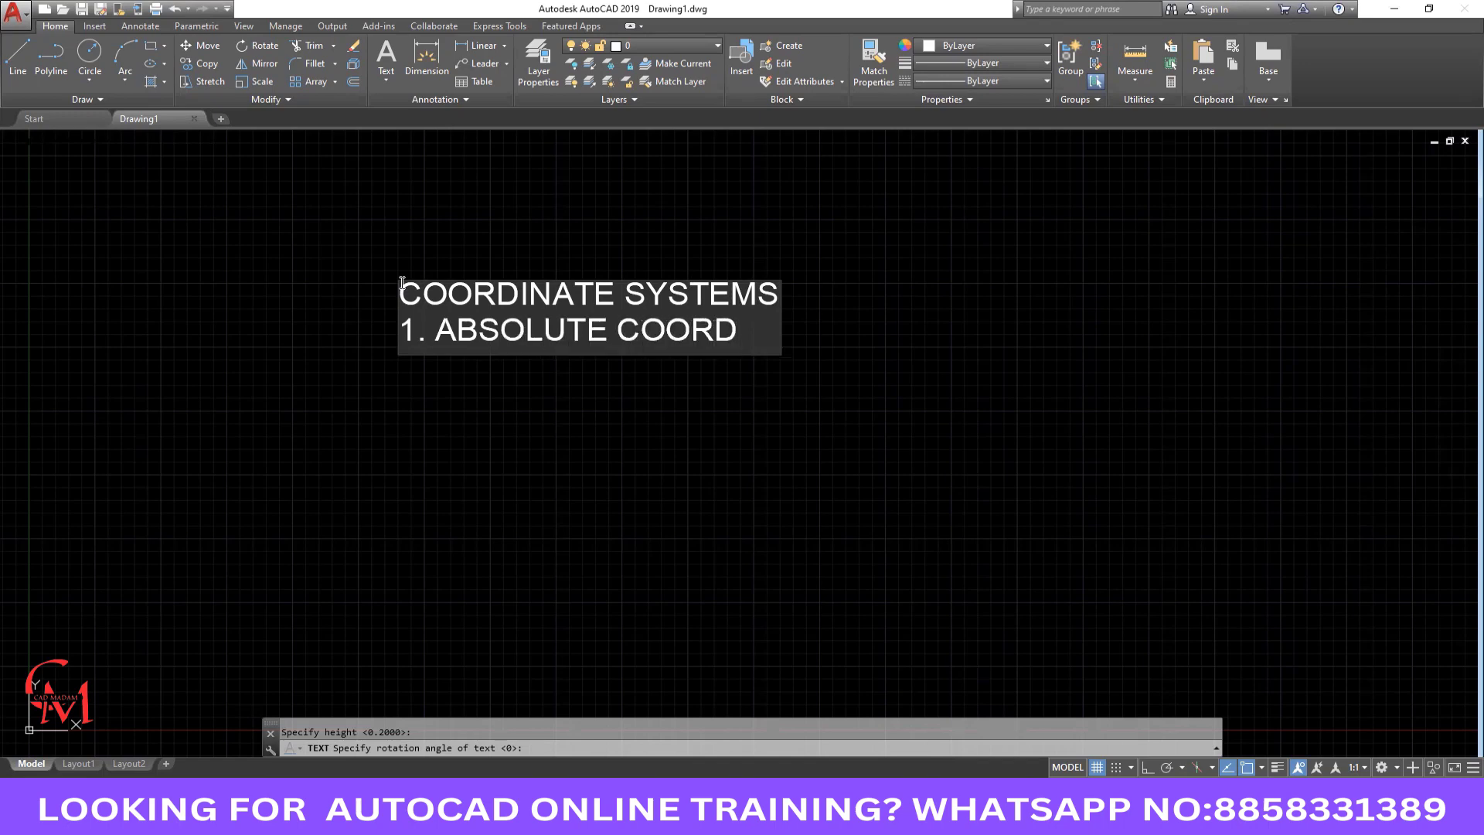
type("INATE ")
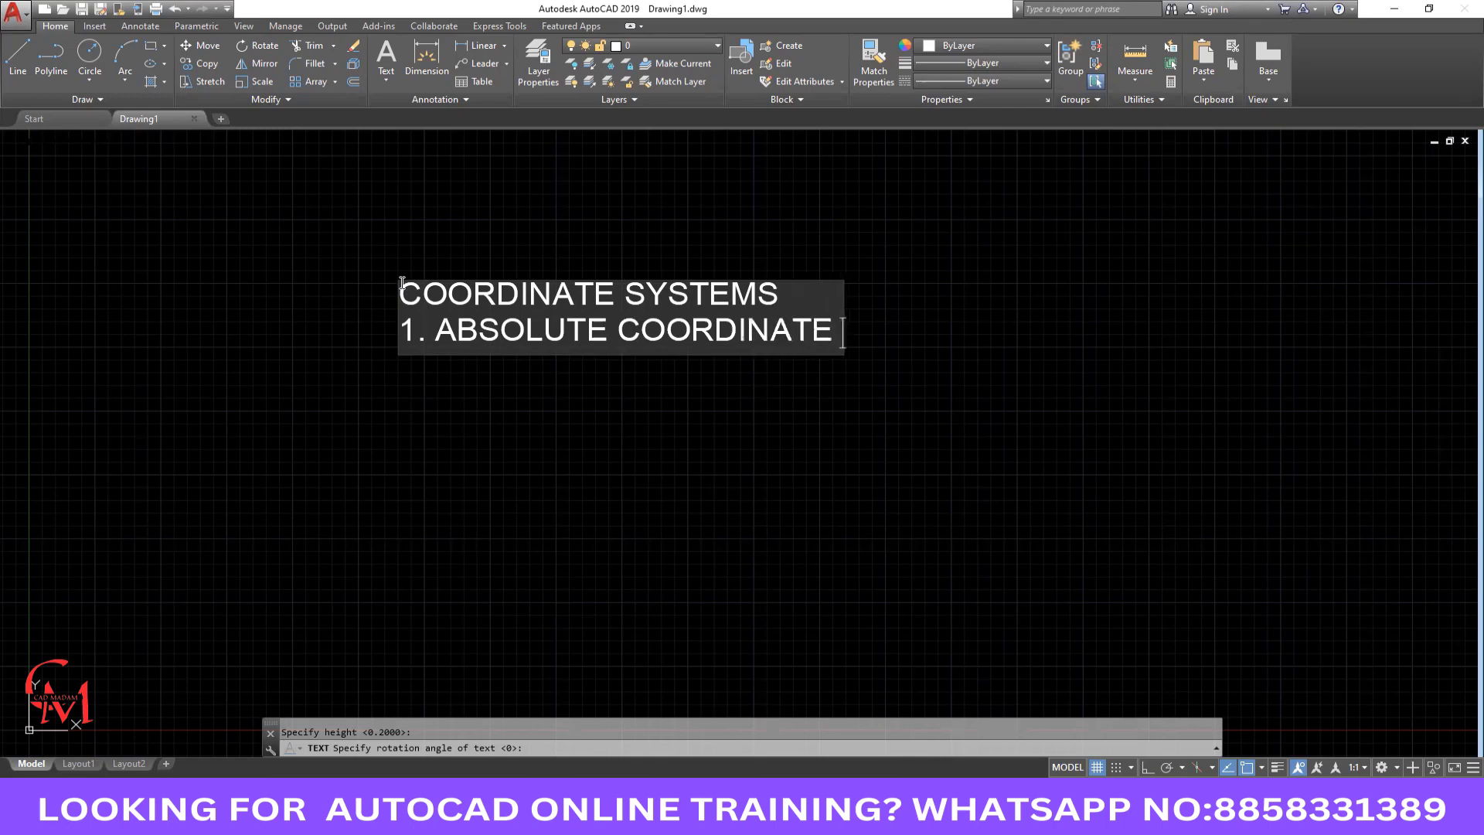
type("SYSTEM")
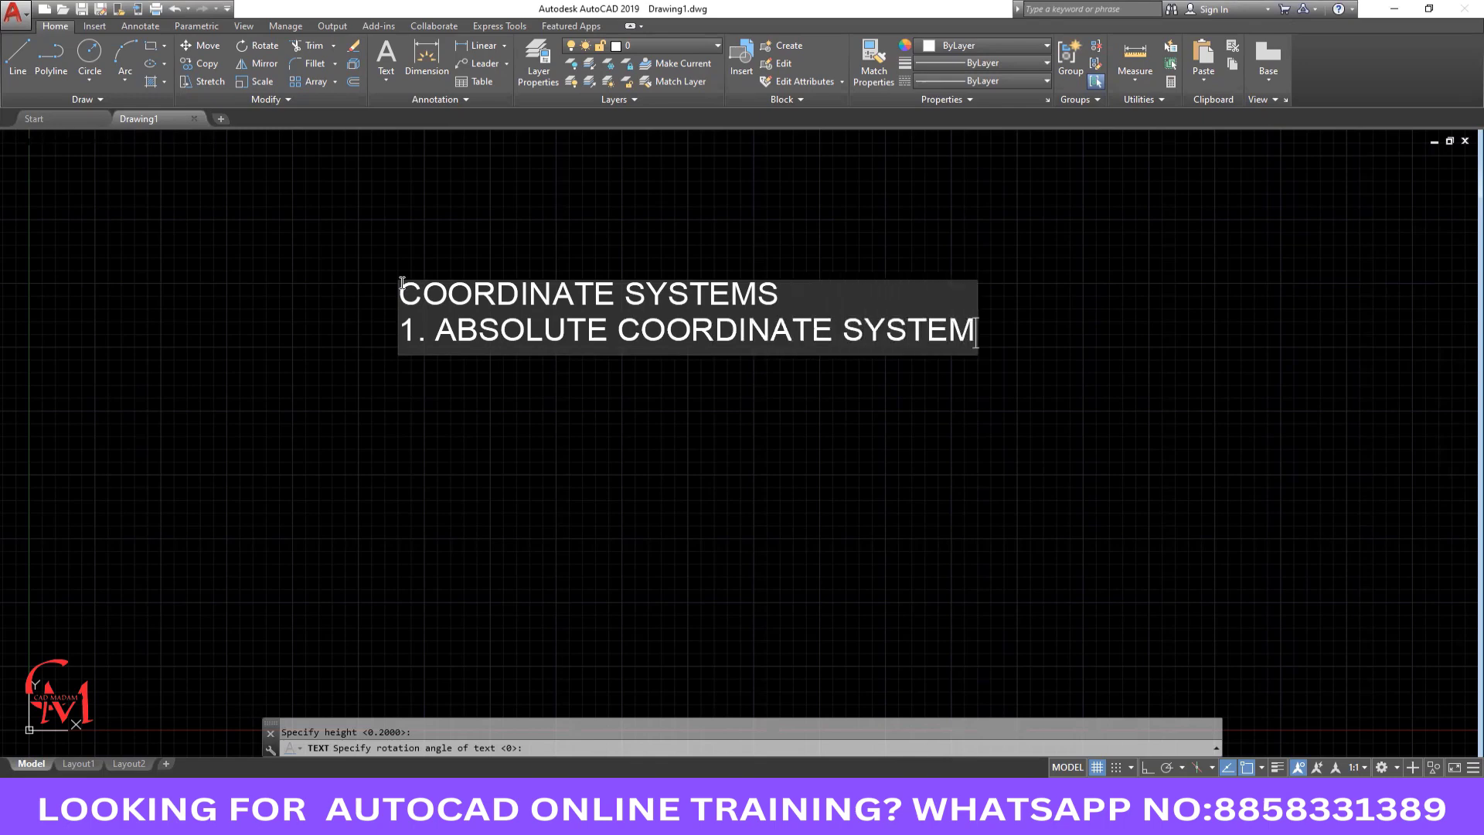
type("( X")
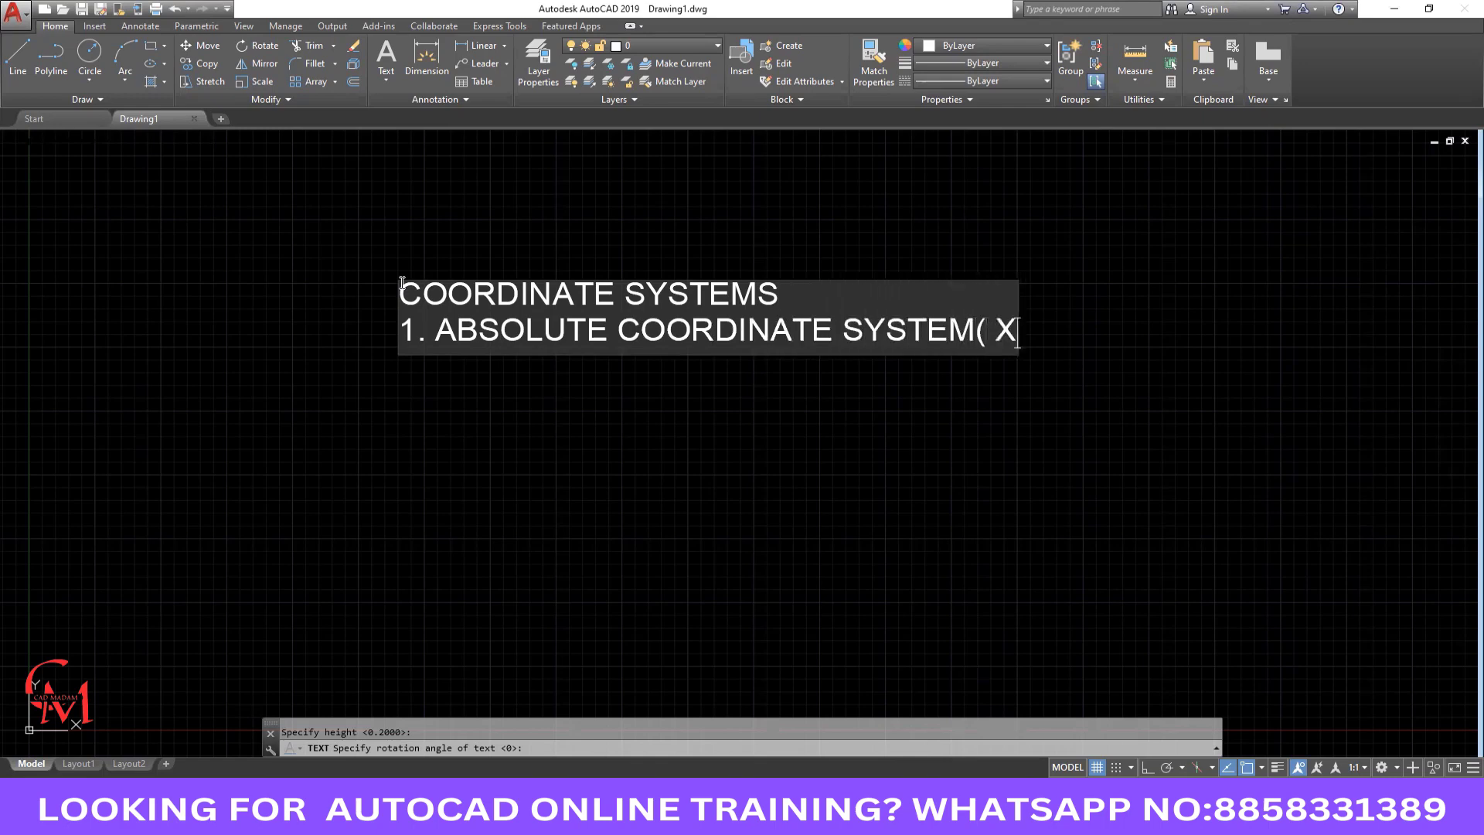
type(",Y)")
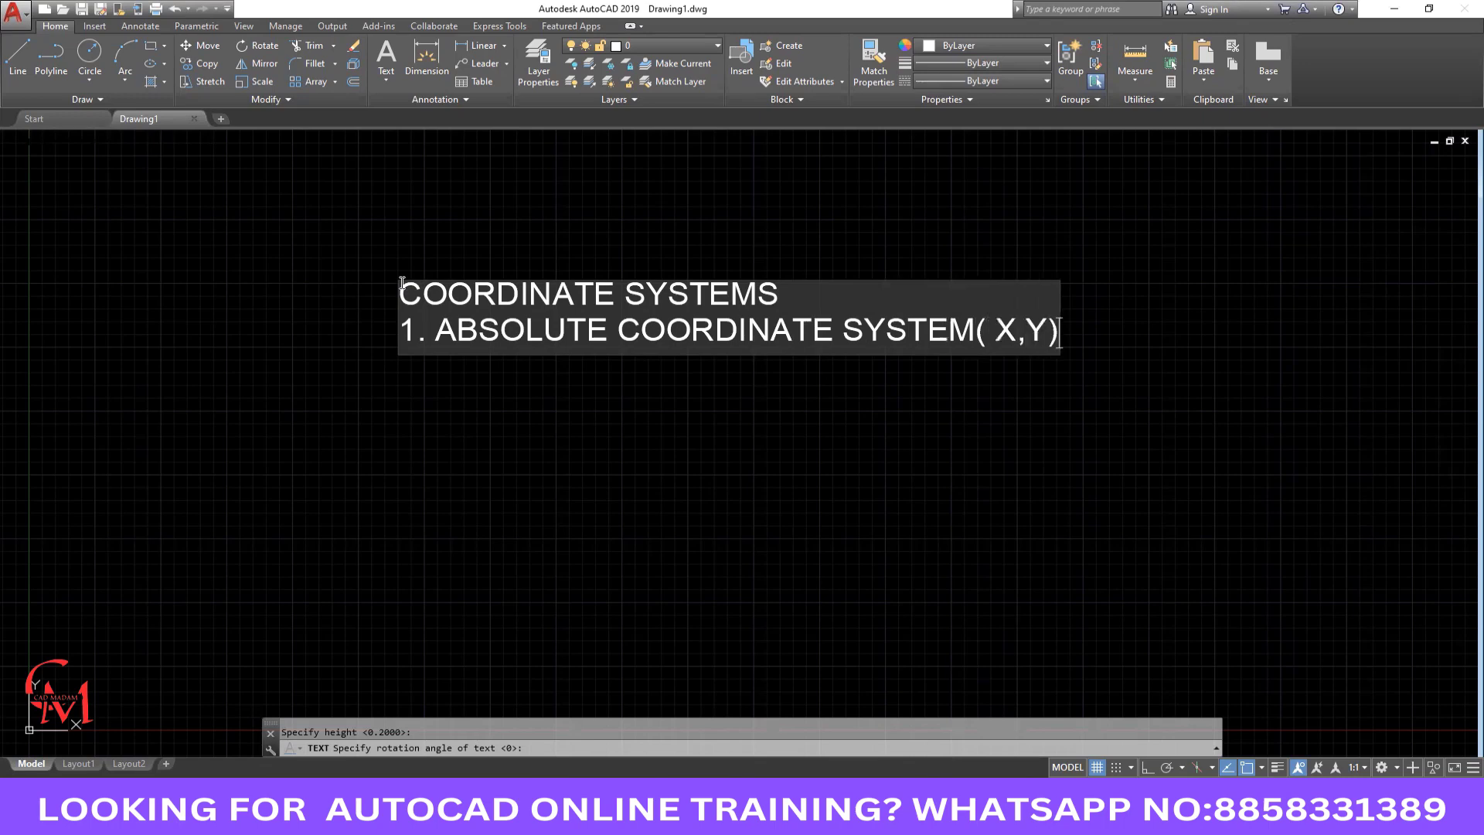
key("Return")
type("2.")
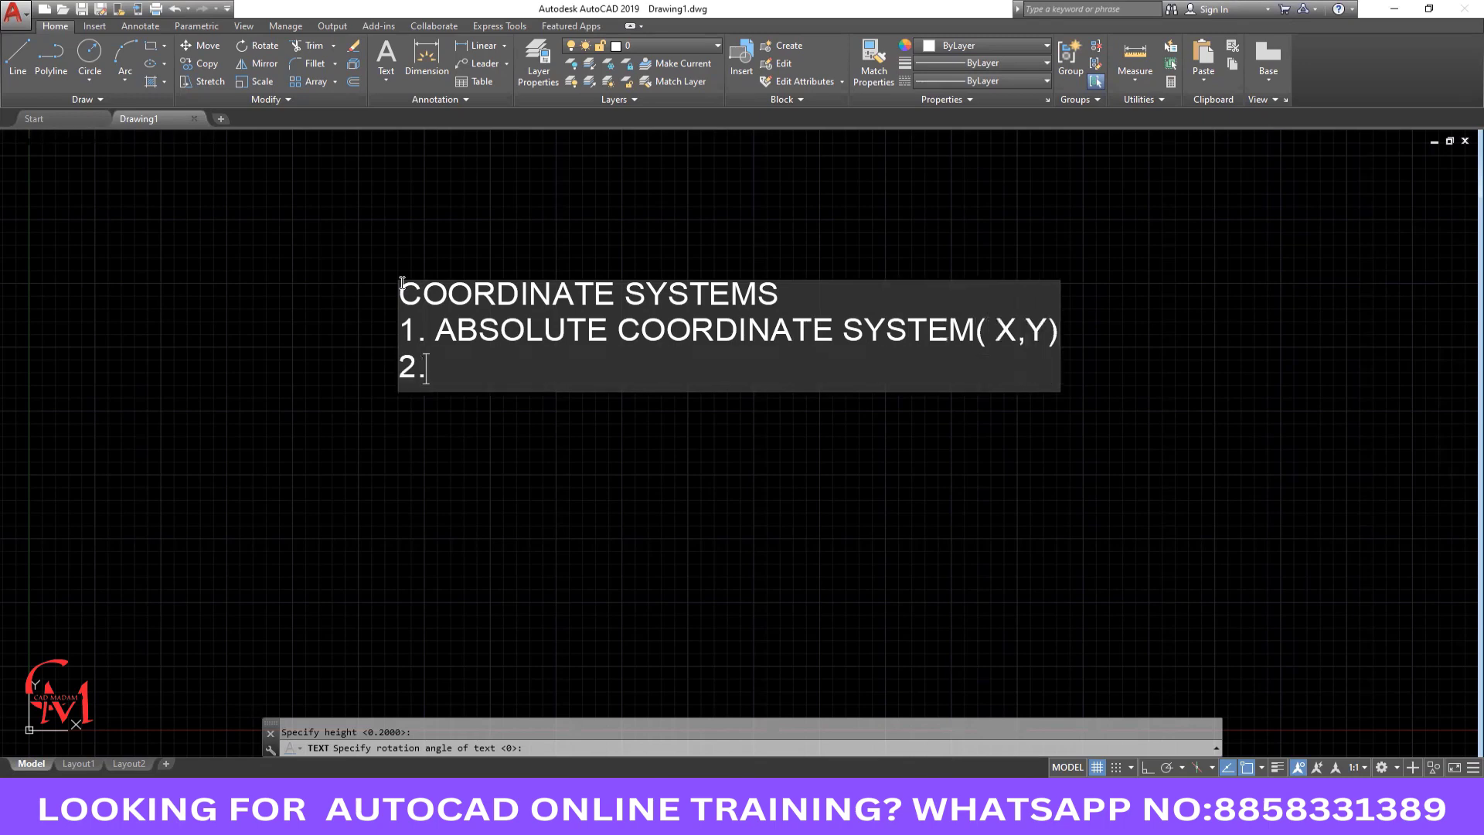
type(" RELATIV")
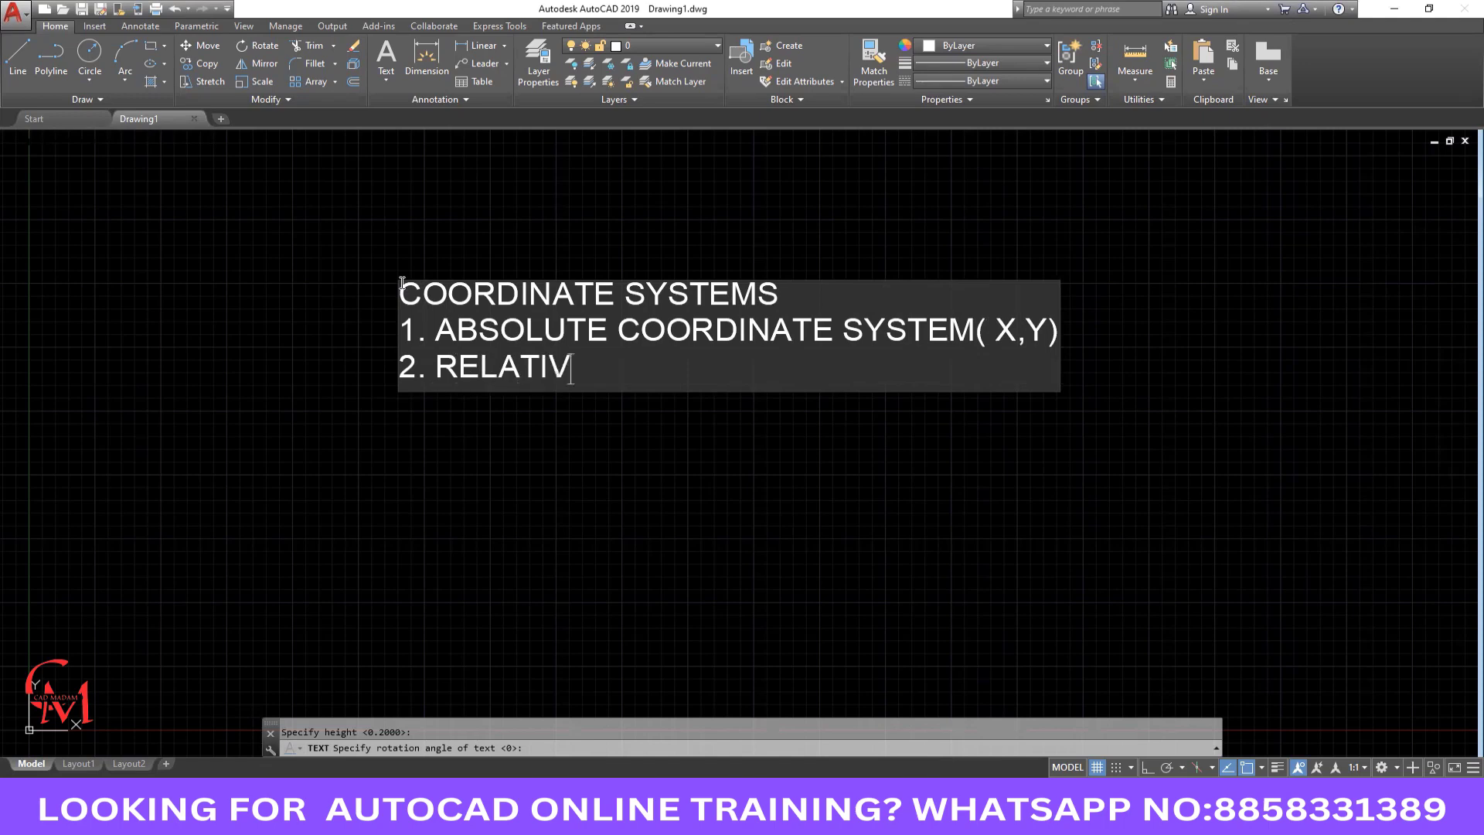
type("E RECTAN")
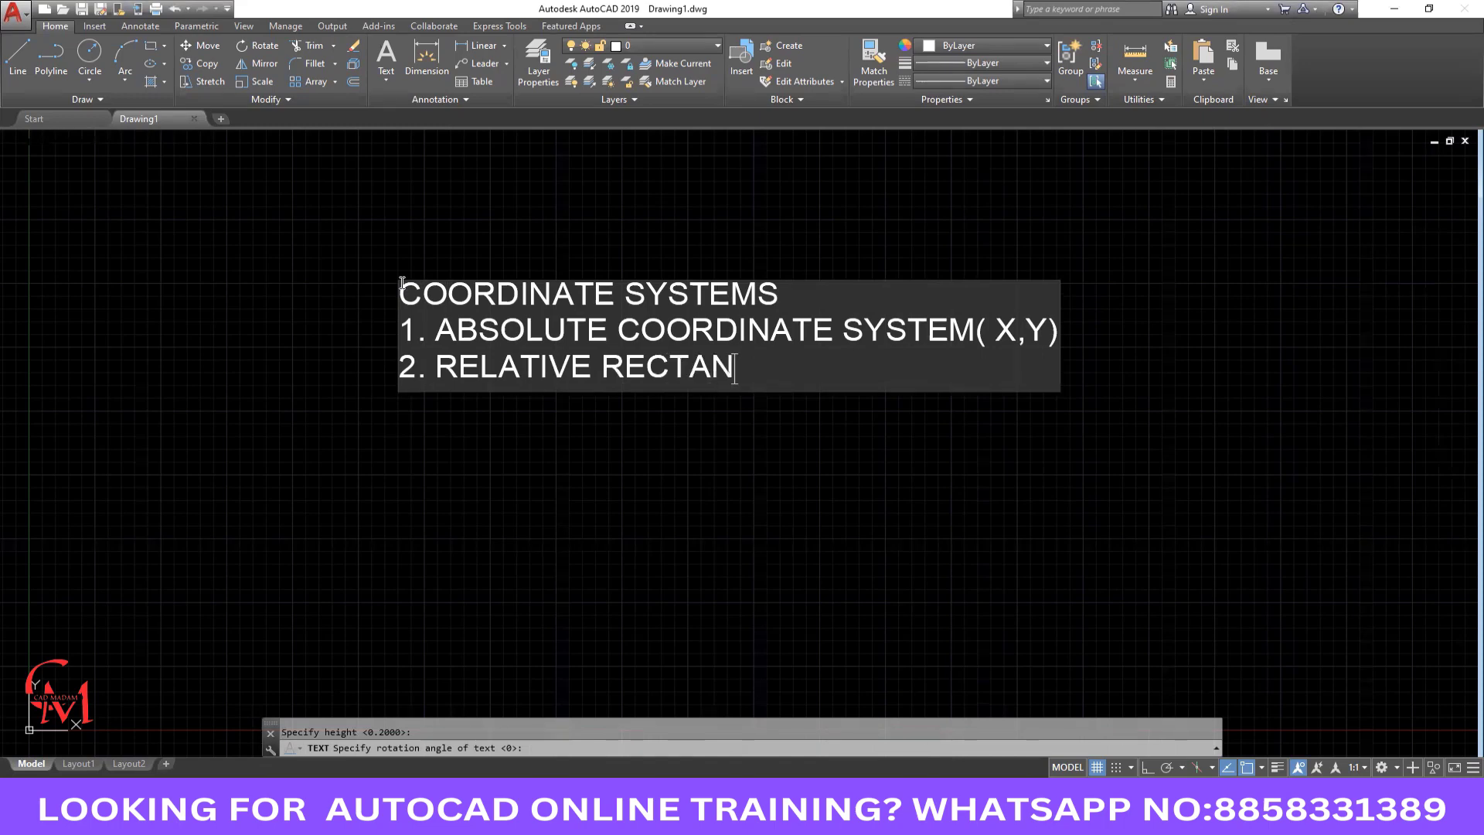
type("GULAR ")
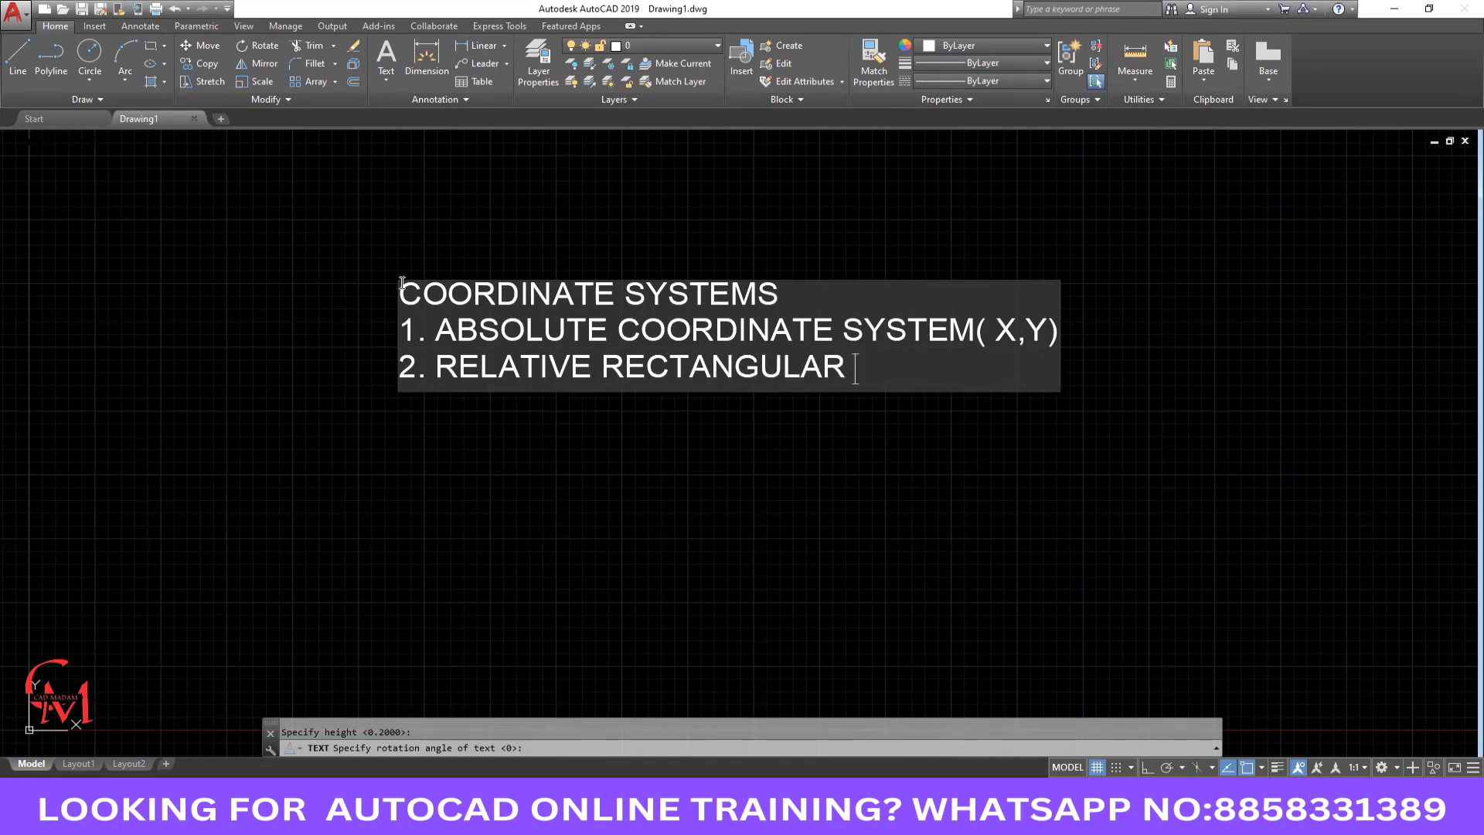
type("COOR.")
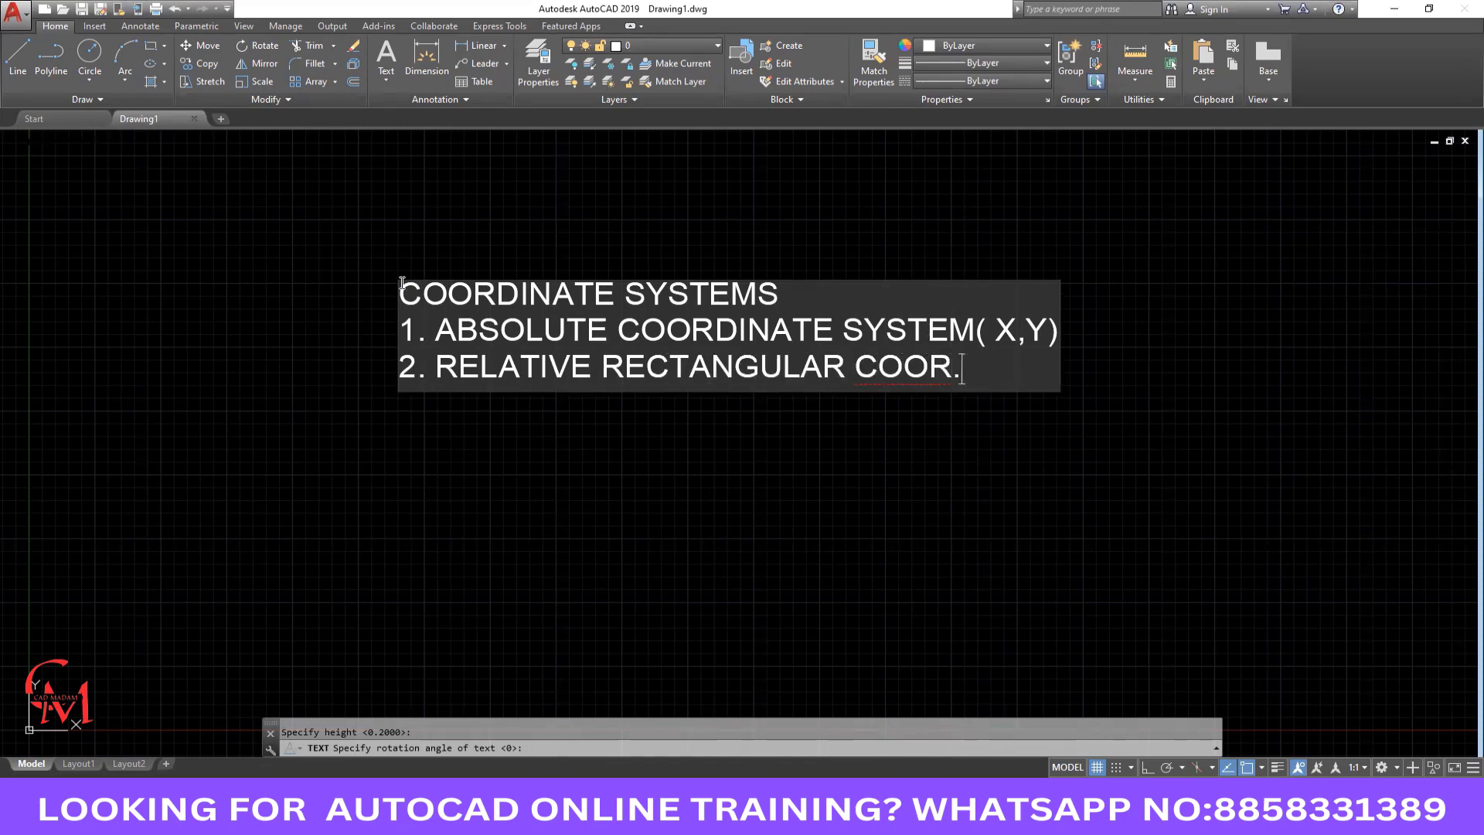
type("SYSTEM")
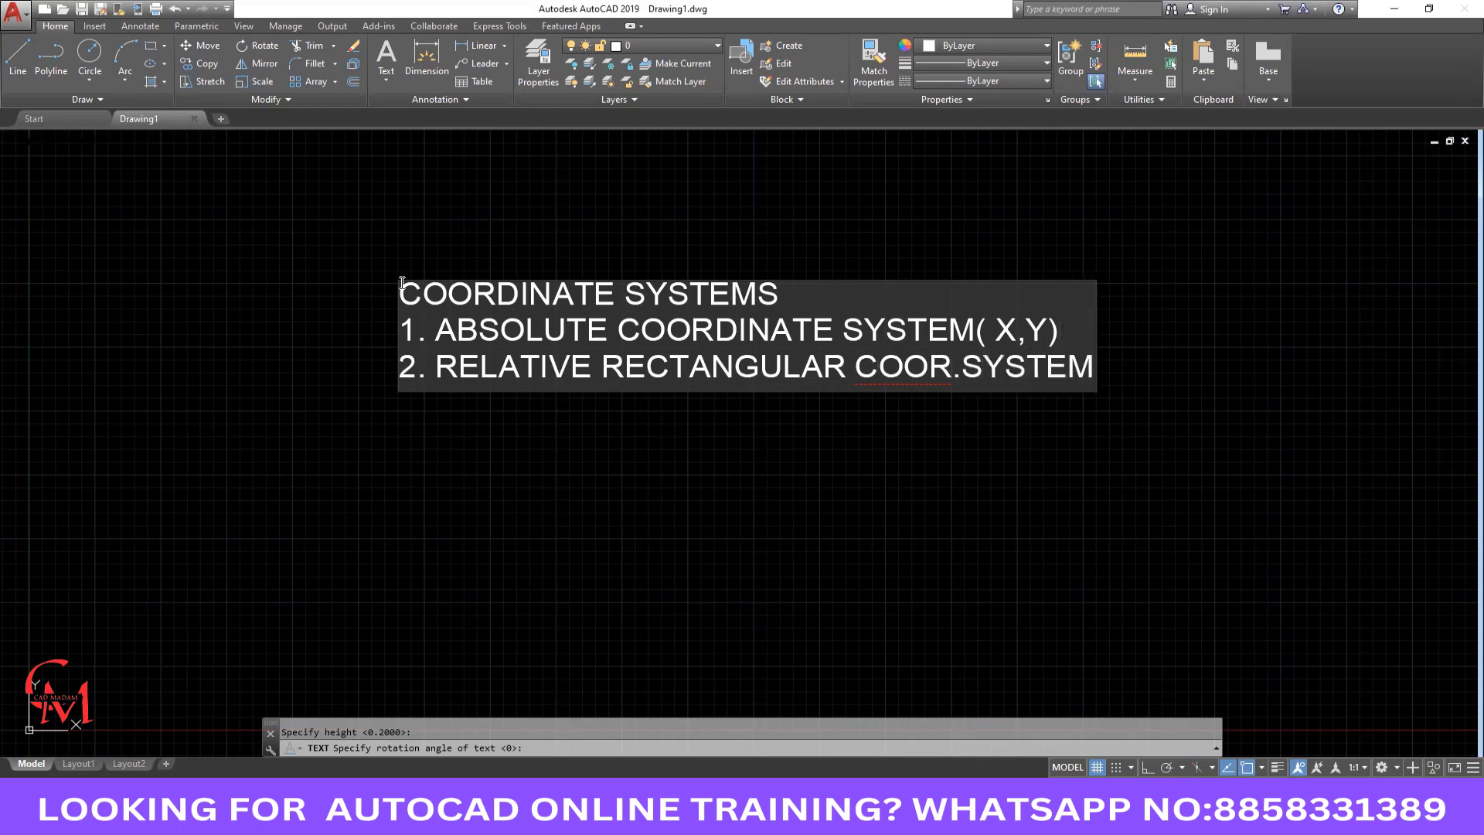
type("(")
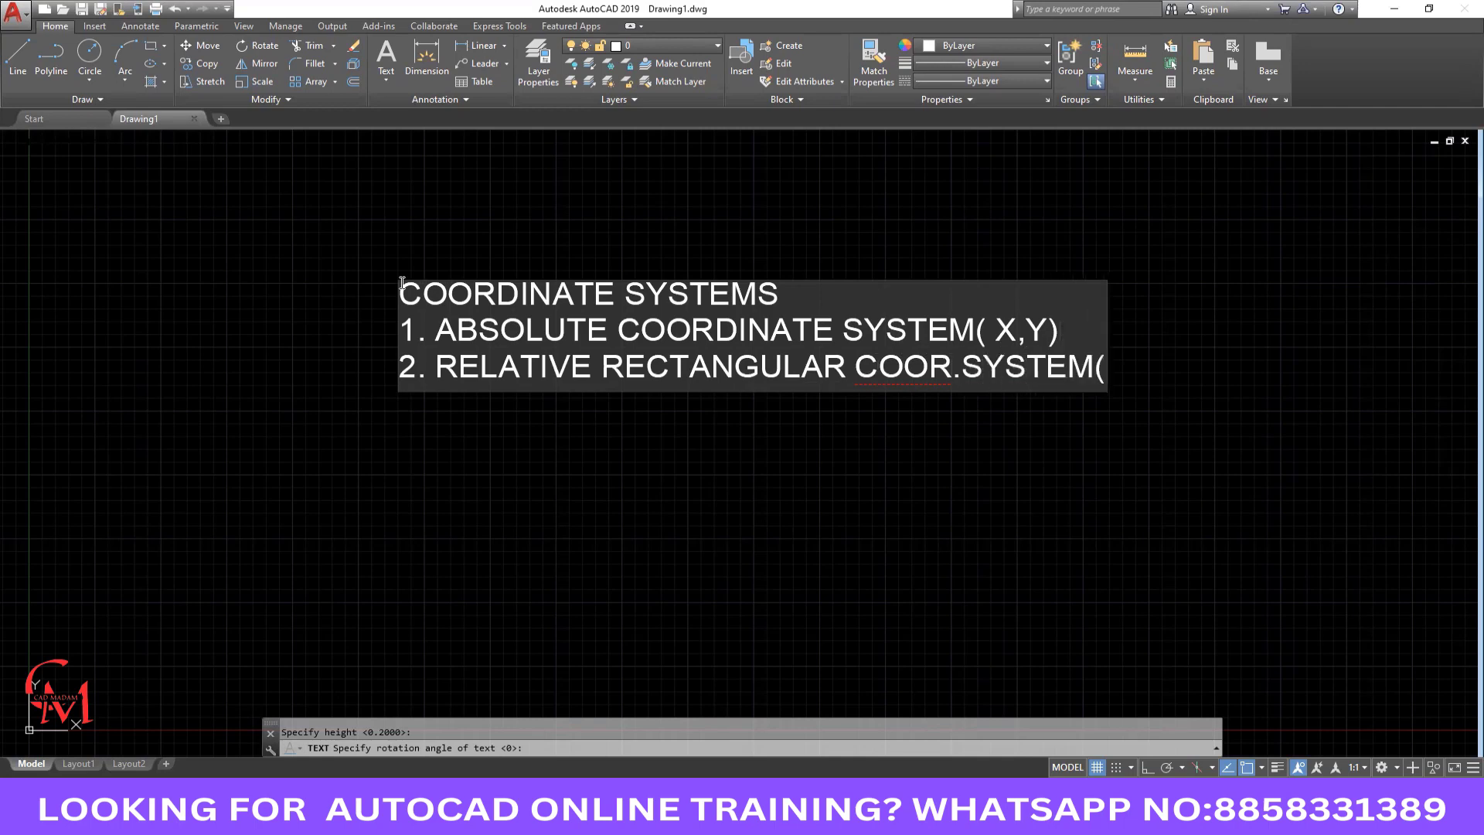
type("@DIS ")
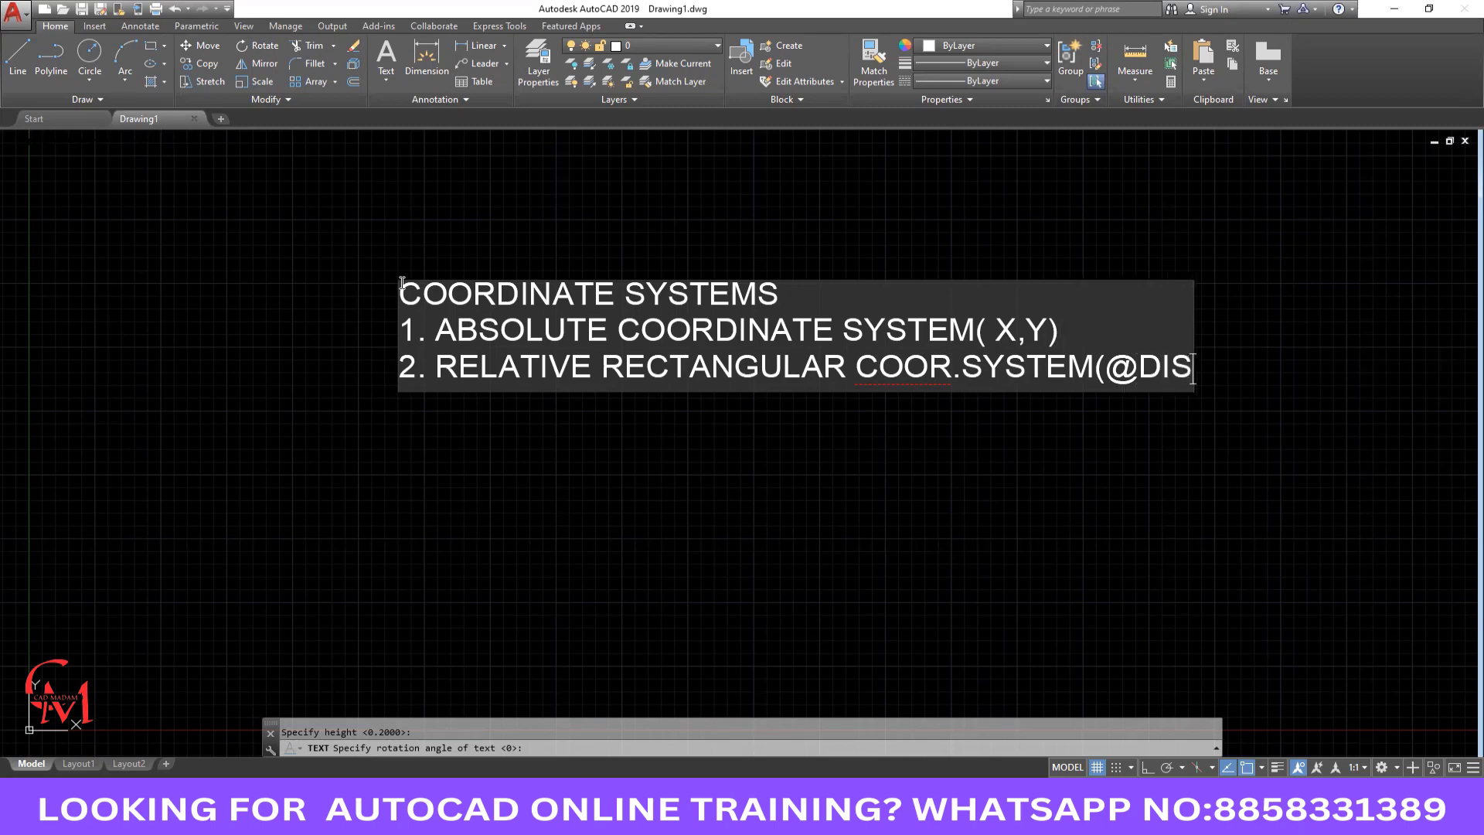
type("X,DIS Y")
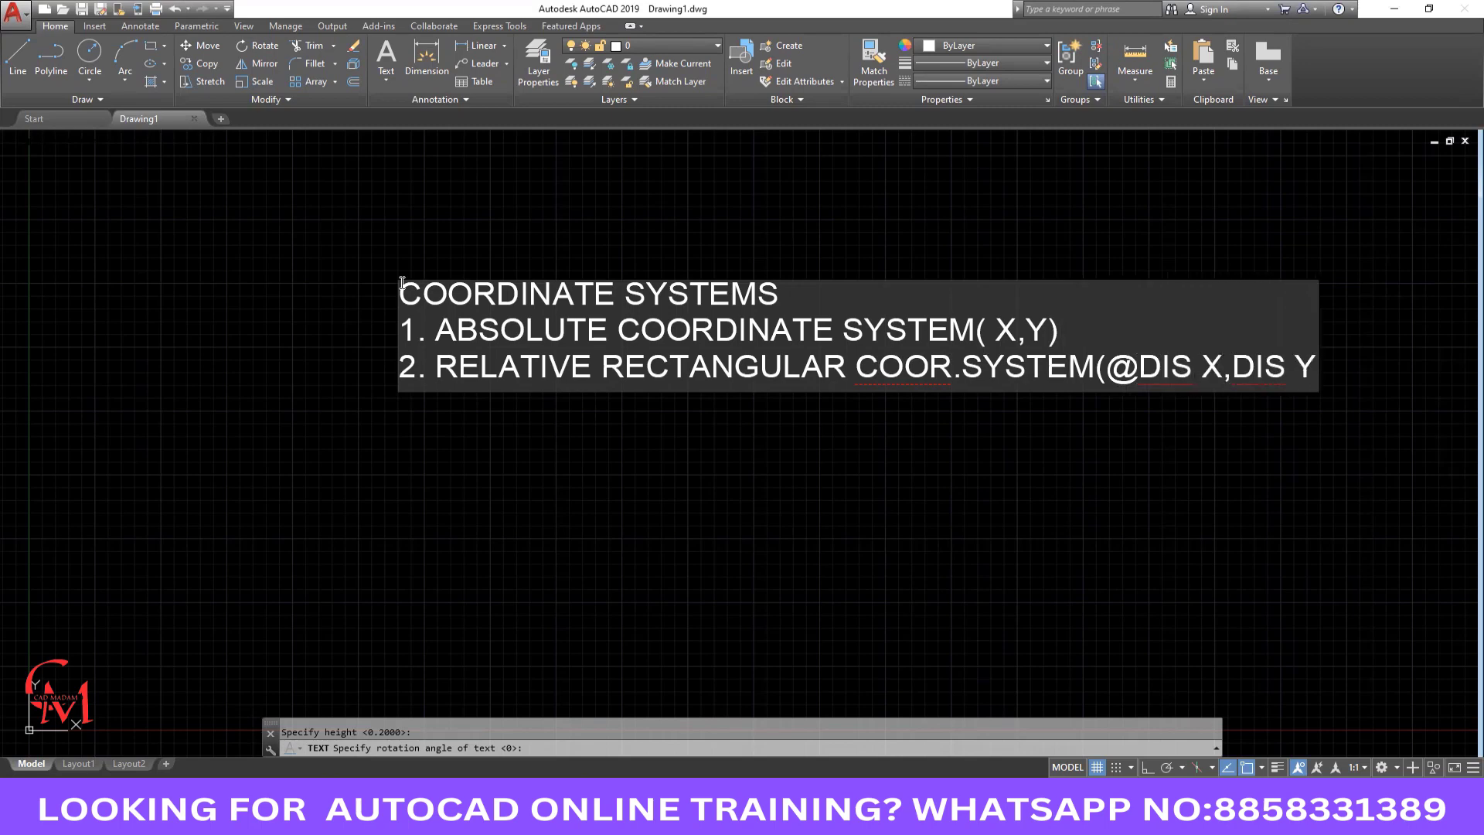
type(")")
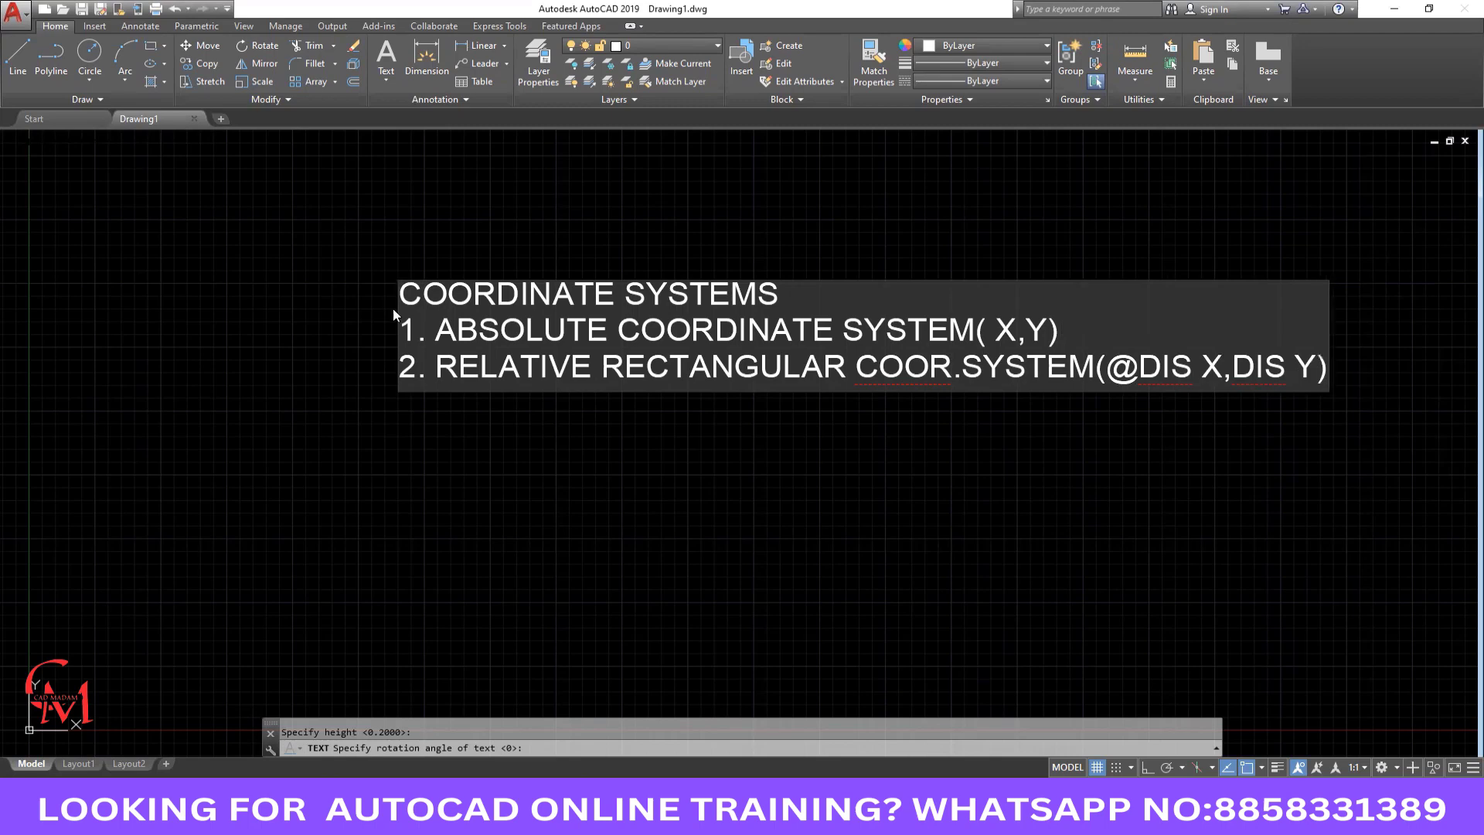
left_click(1097, 374)
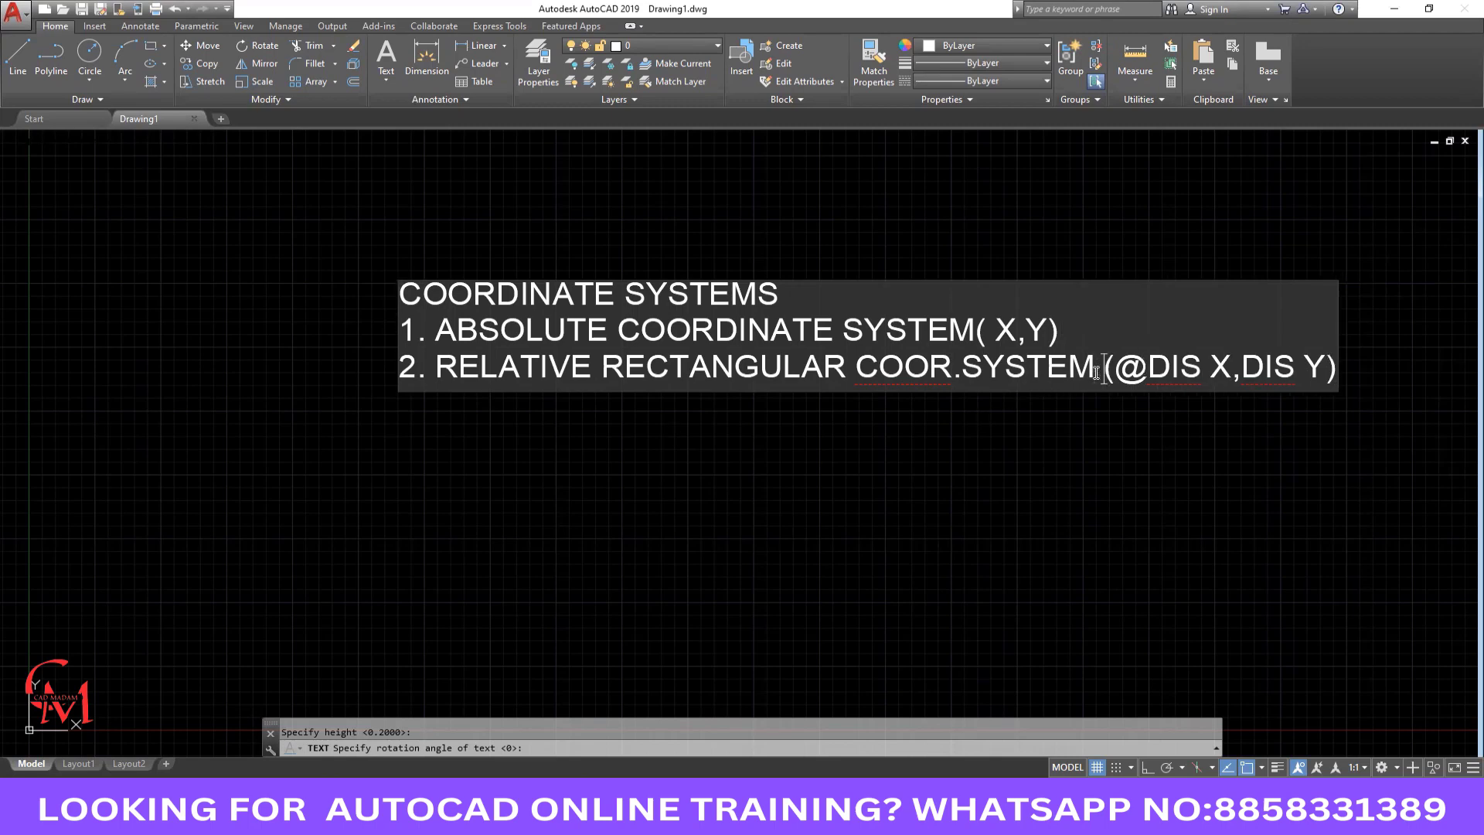
left_click(1335, 366)
key("Return")
type("3.")
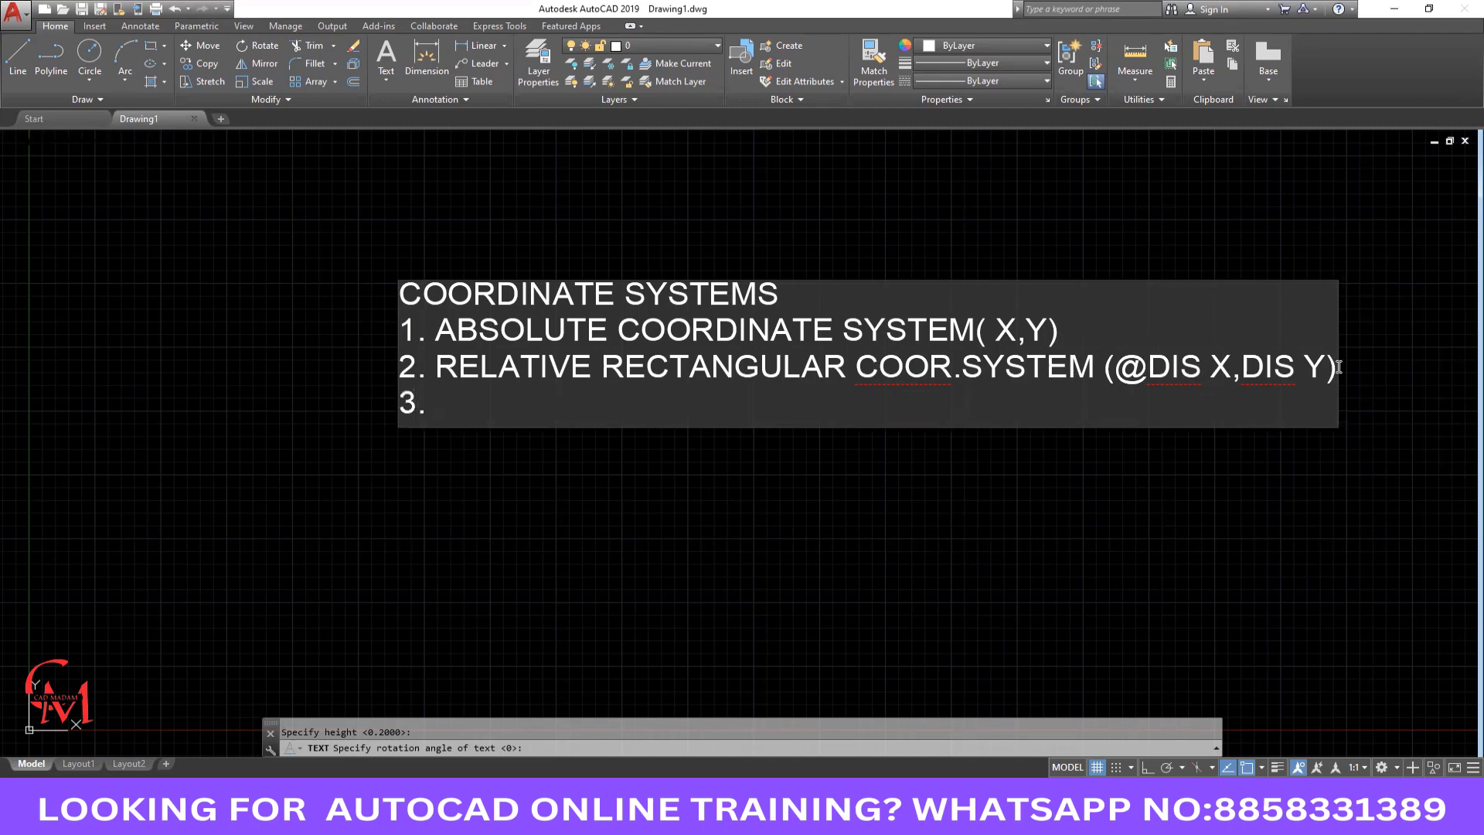
type(" POLAR C")
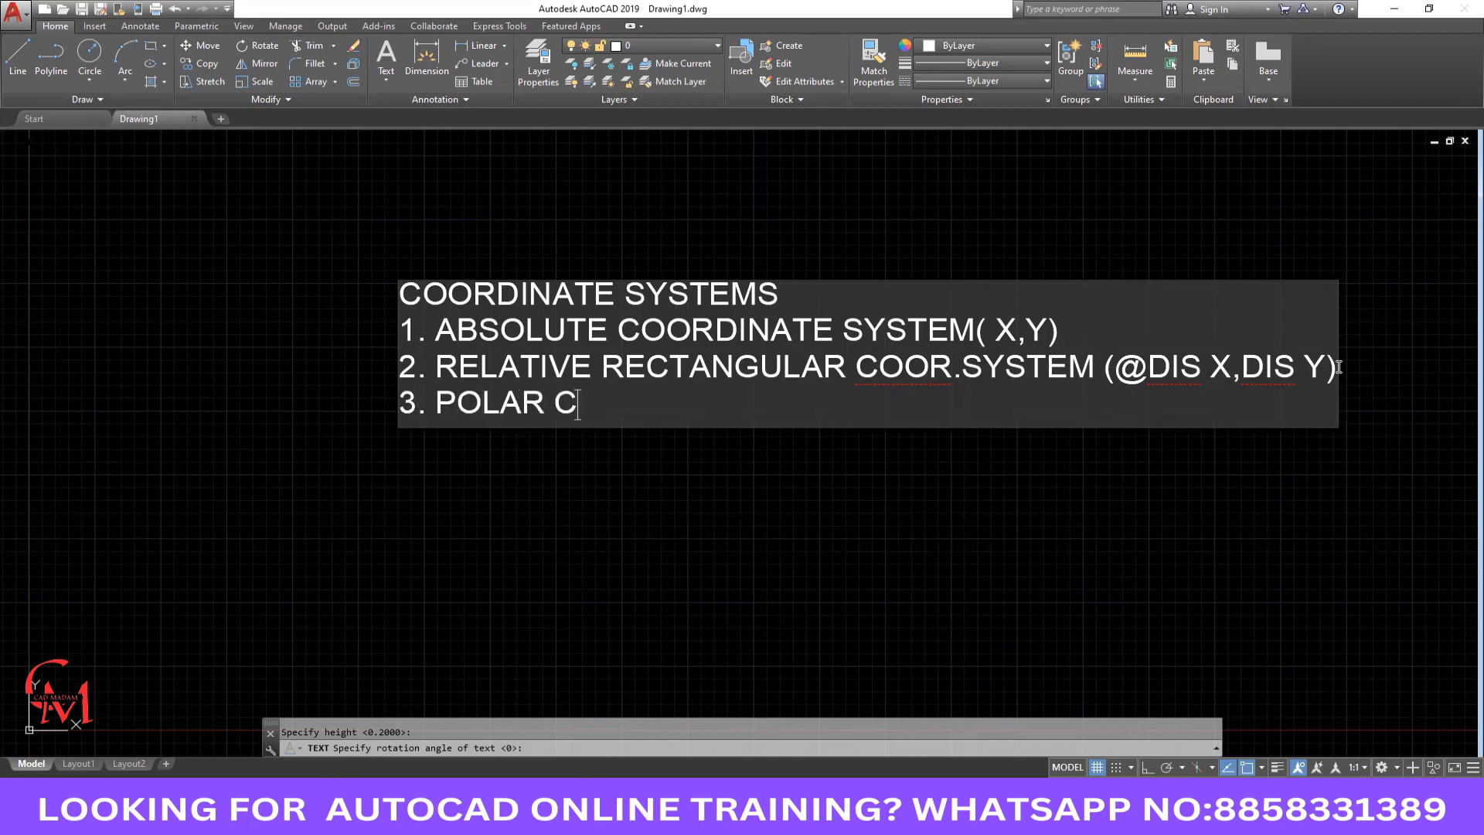
type("OORD.SYSTEM ")
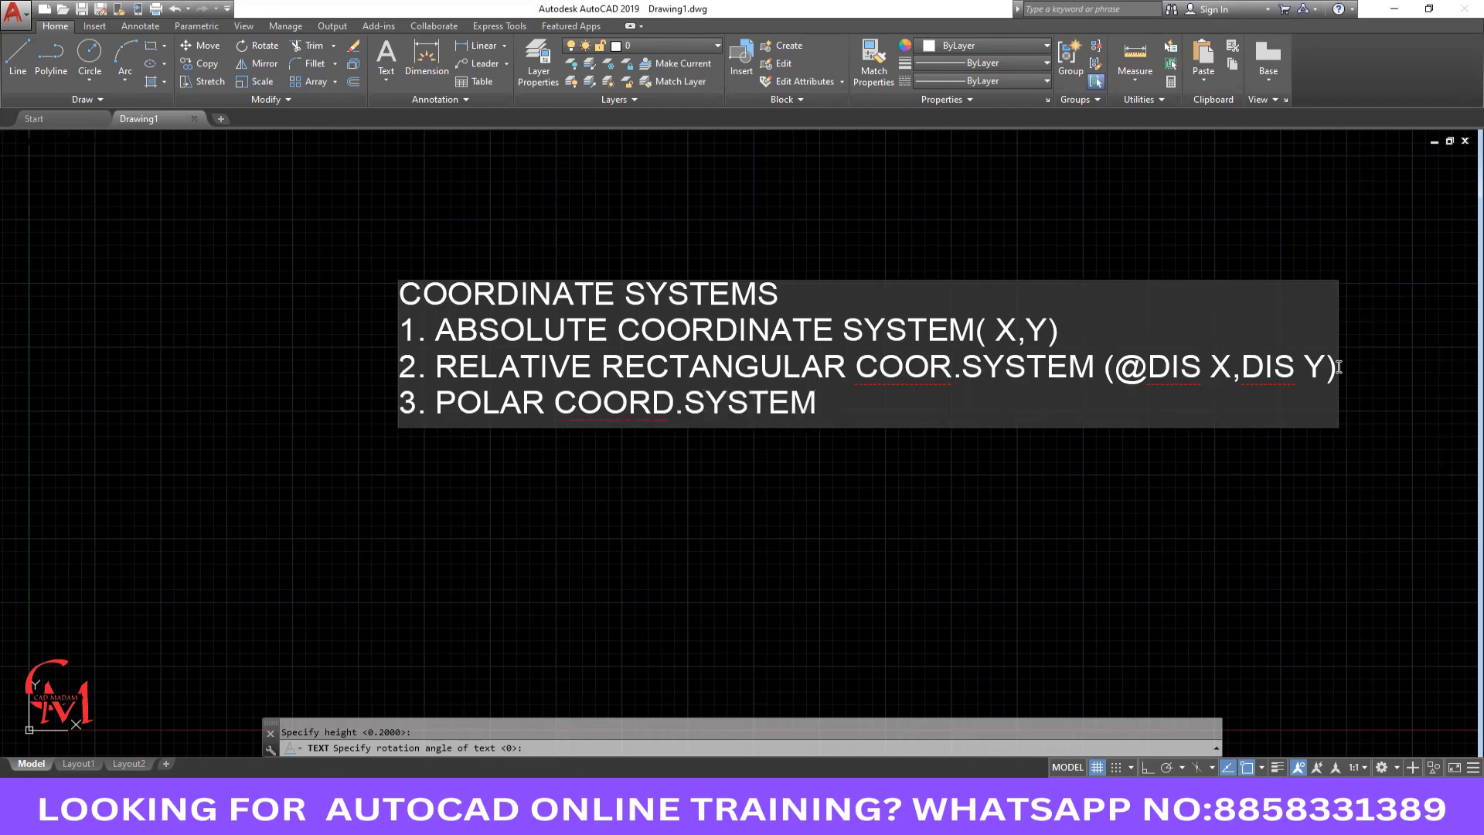
type("(@DIS ")
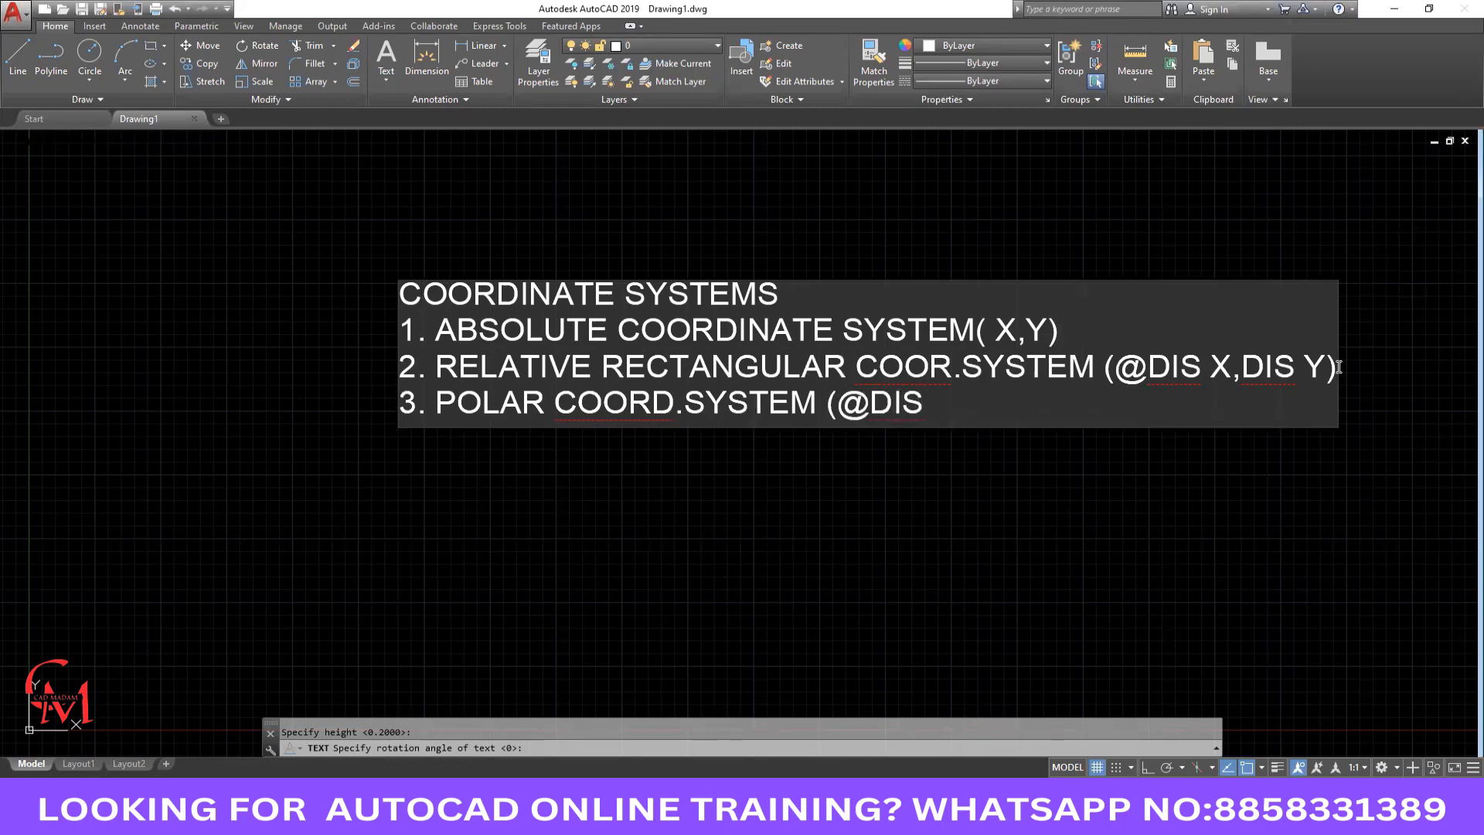
type("<ANGLW")
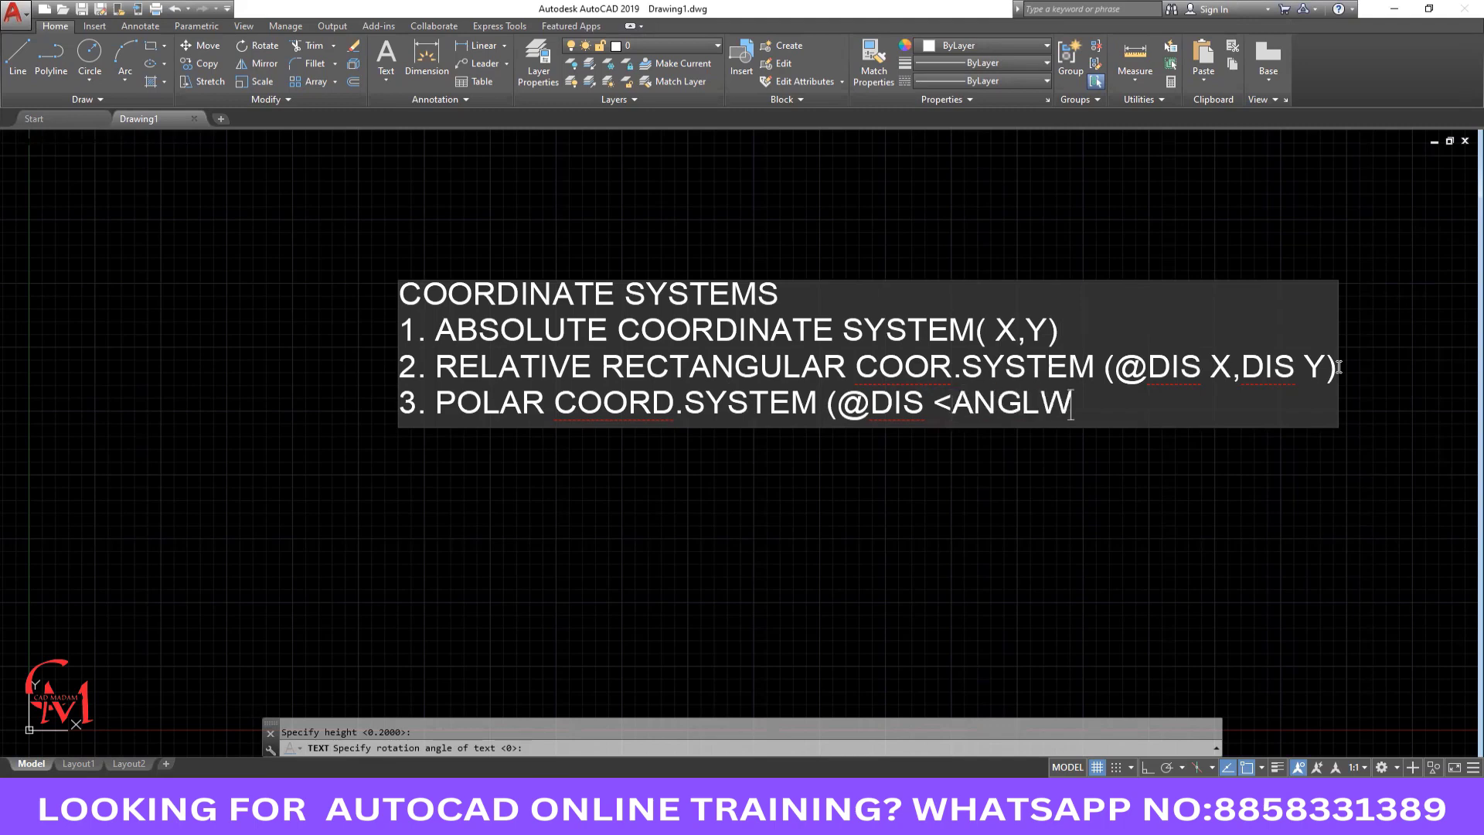
key("BackSpace")
type("E)")
left_click(1016, 494)
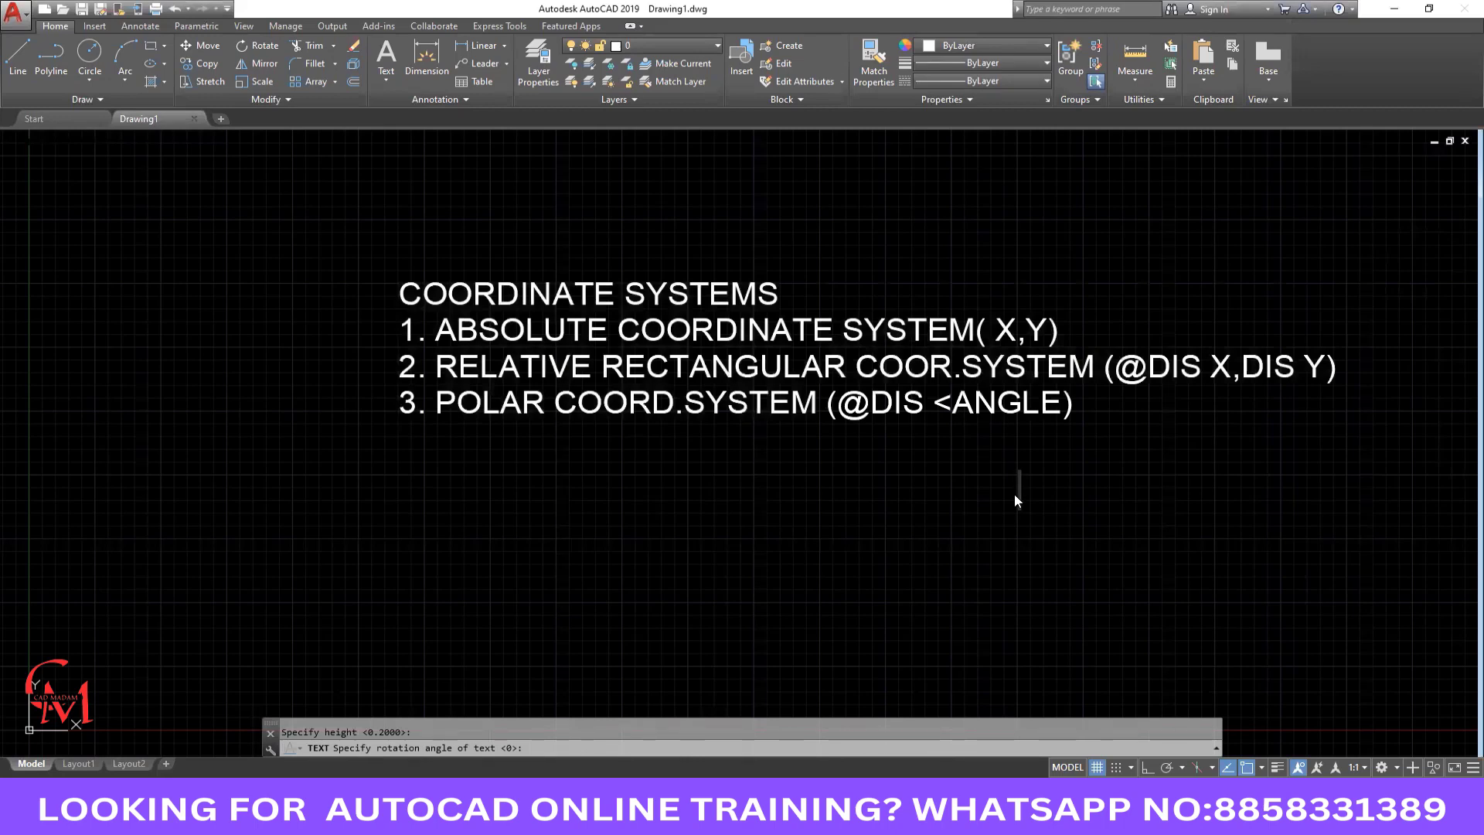
key("Escape")
Regenerate the drawing with the REGEN command.
scroll(655, 273, "down", 2)
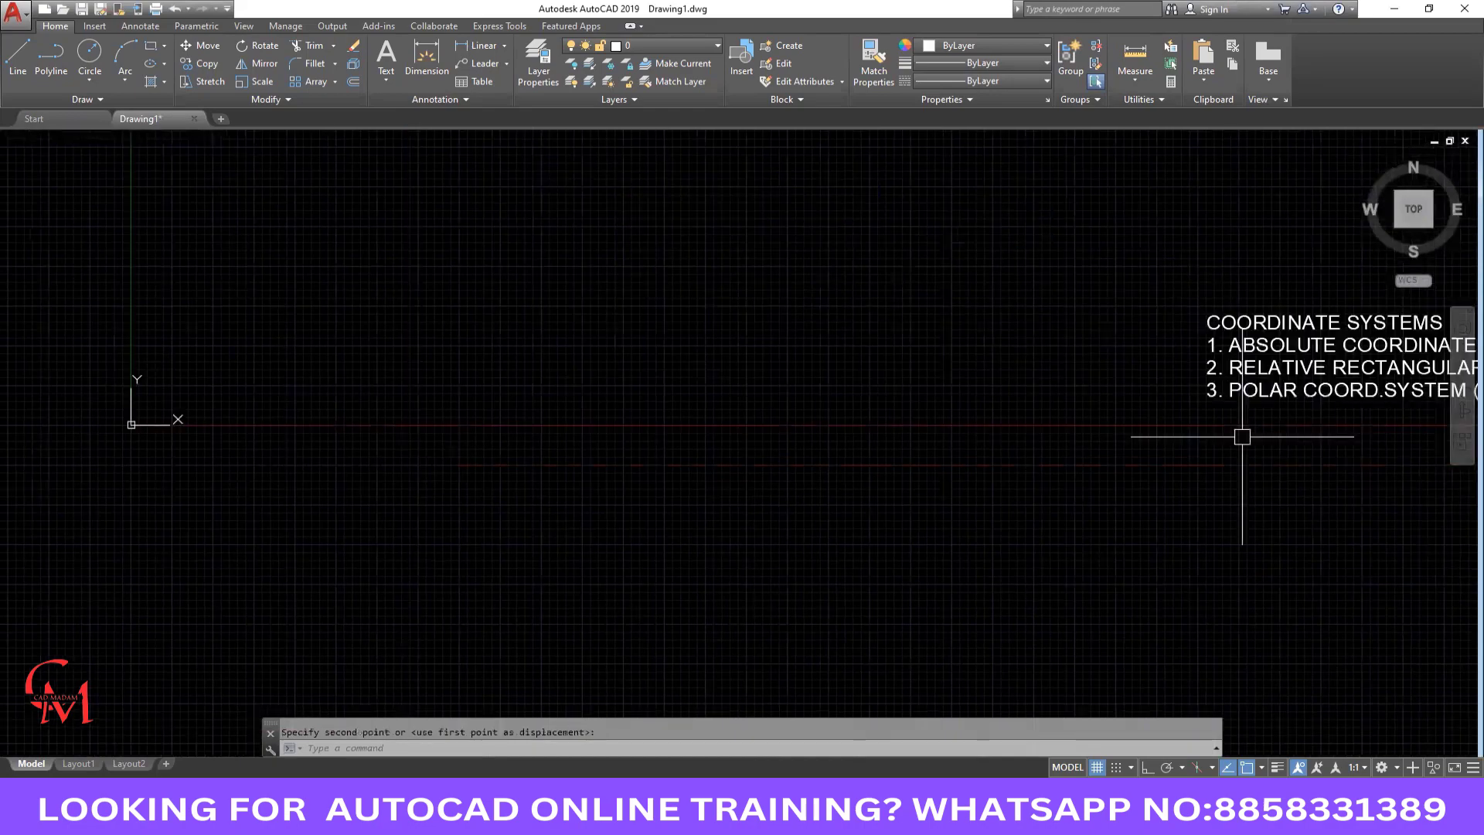
key("Escape")
type("re")
key("Return")
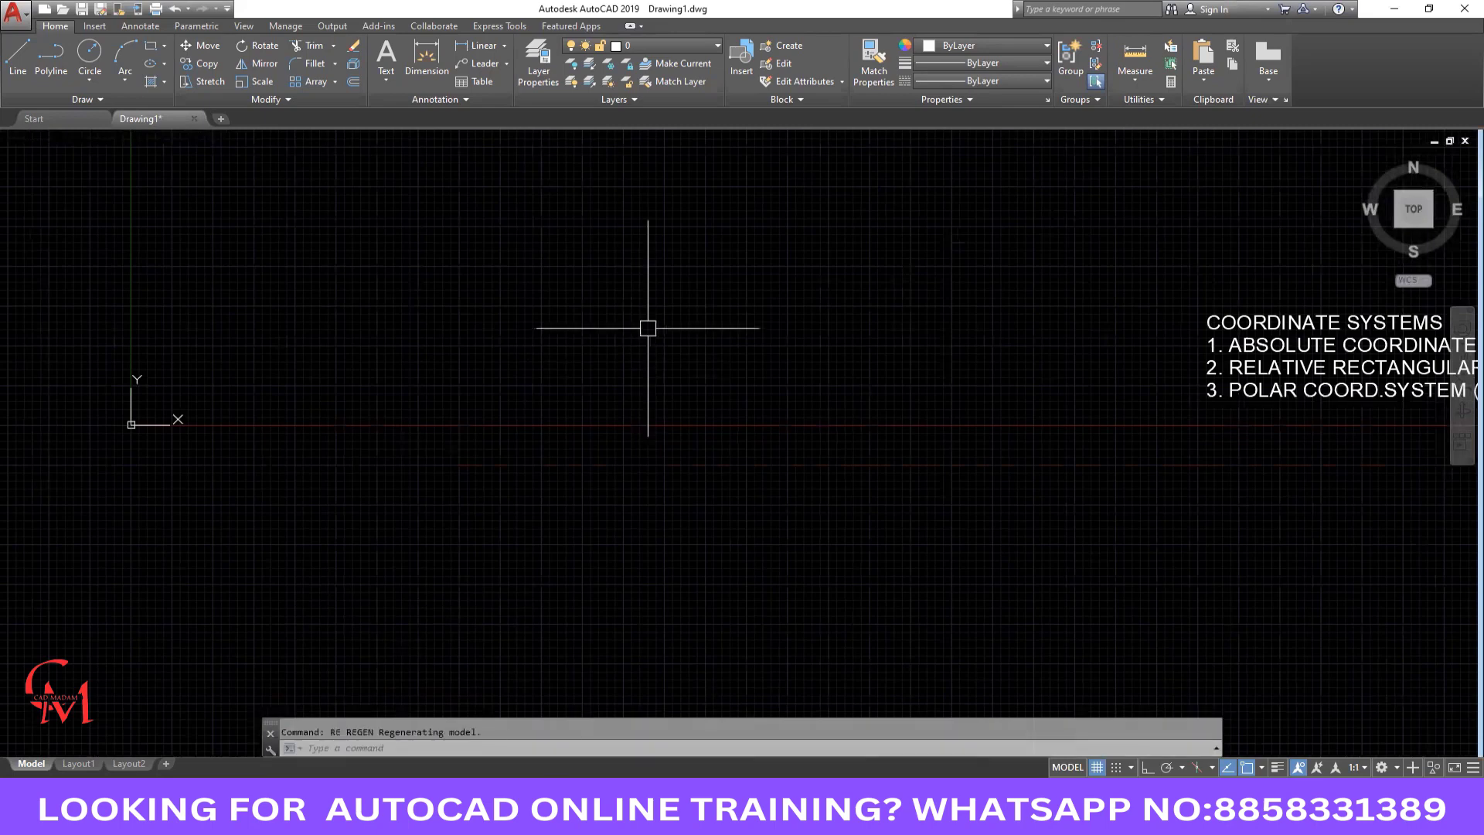
Draw a rectangle just above the X axis, in the empty area between the origin and the coordinate system notes.
left_click(614, 298)
left_click(620, 335)
type("REC")
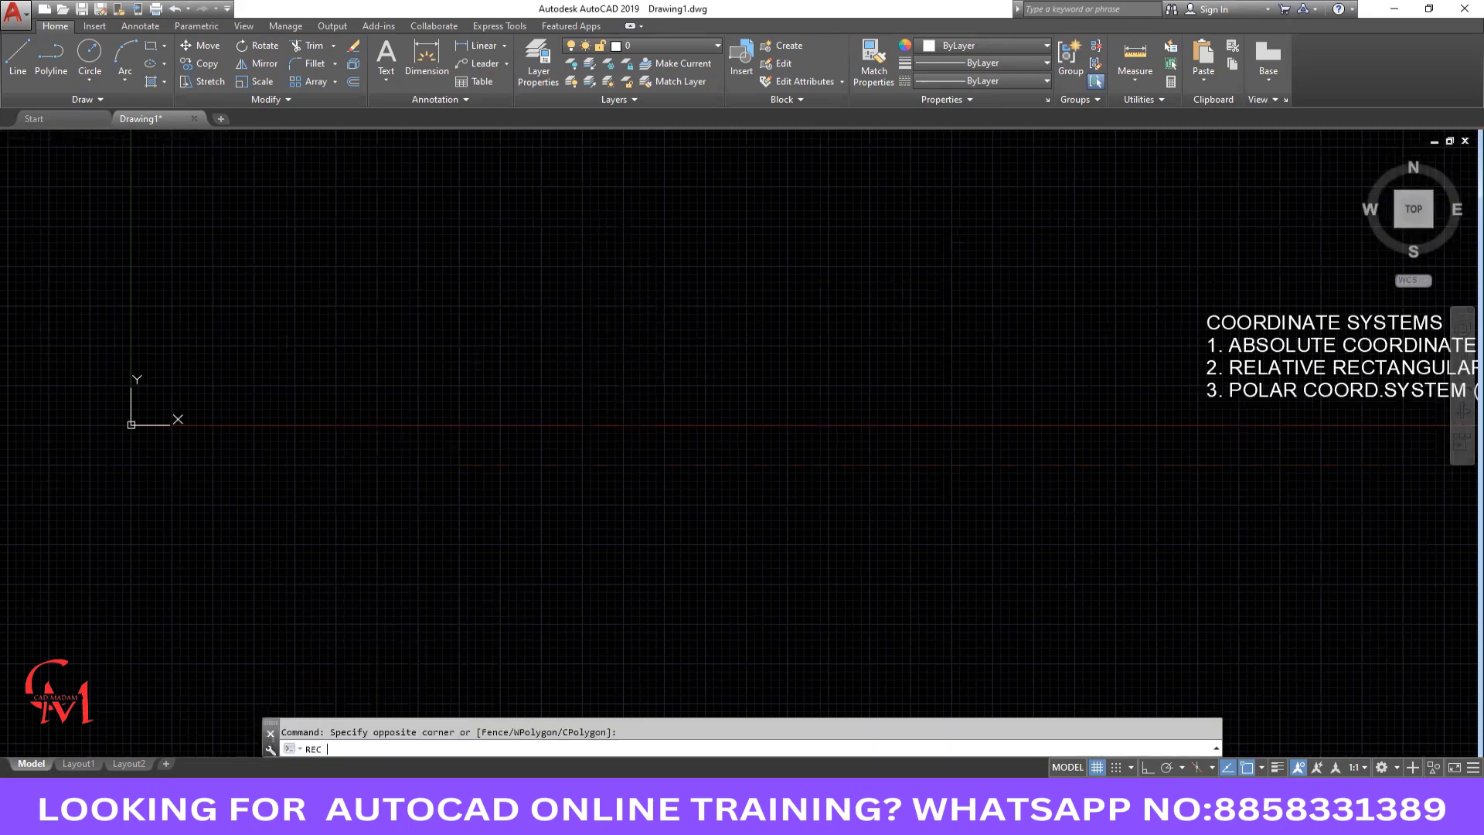
key("Return")
left_click(658, 420)
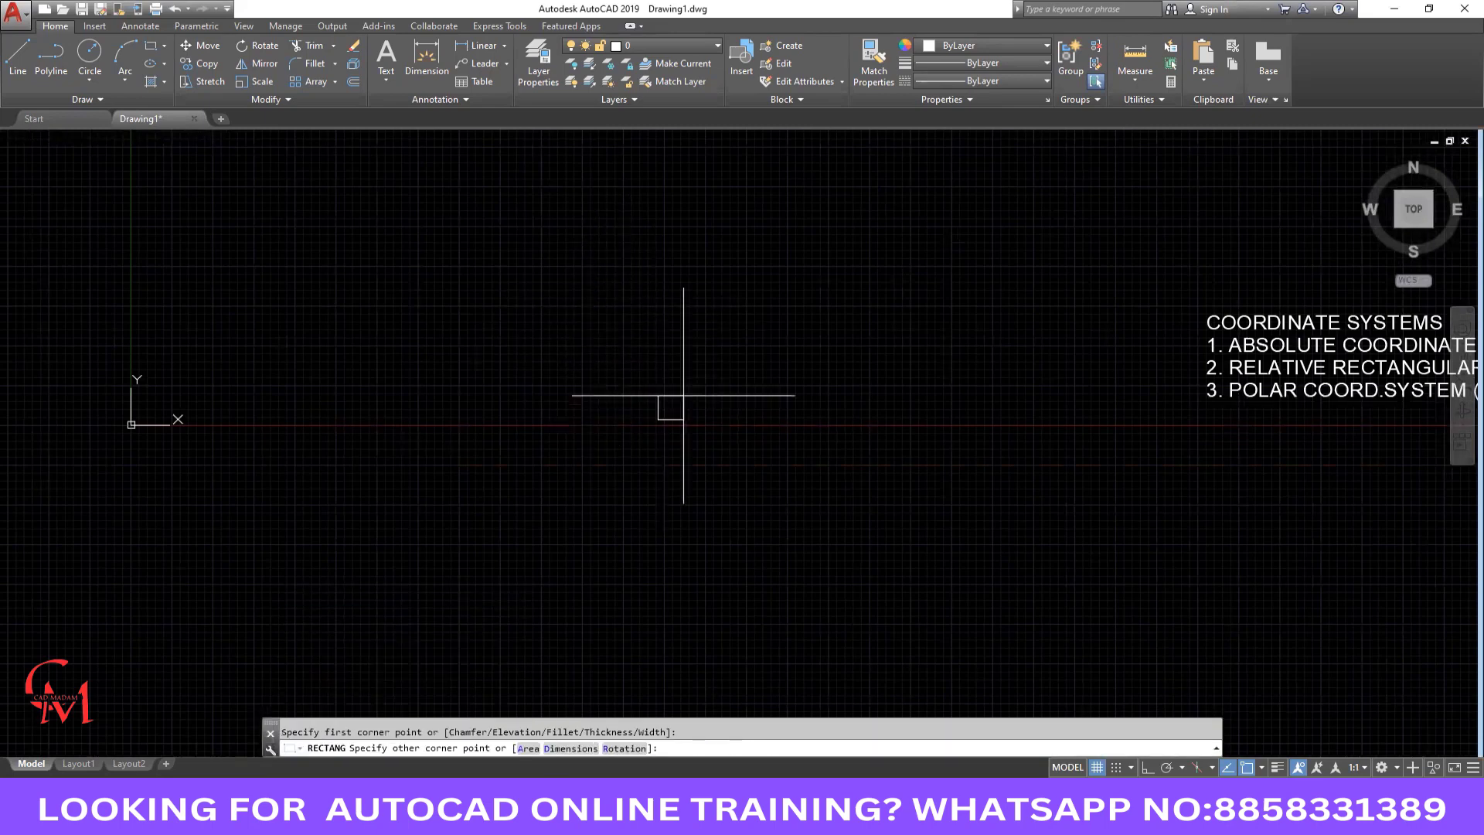
left_click(869, 308)
scroll(784, 360, "up", 2)
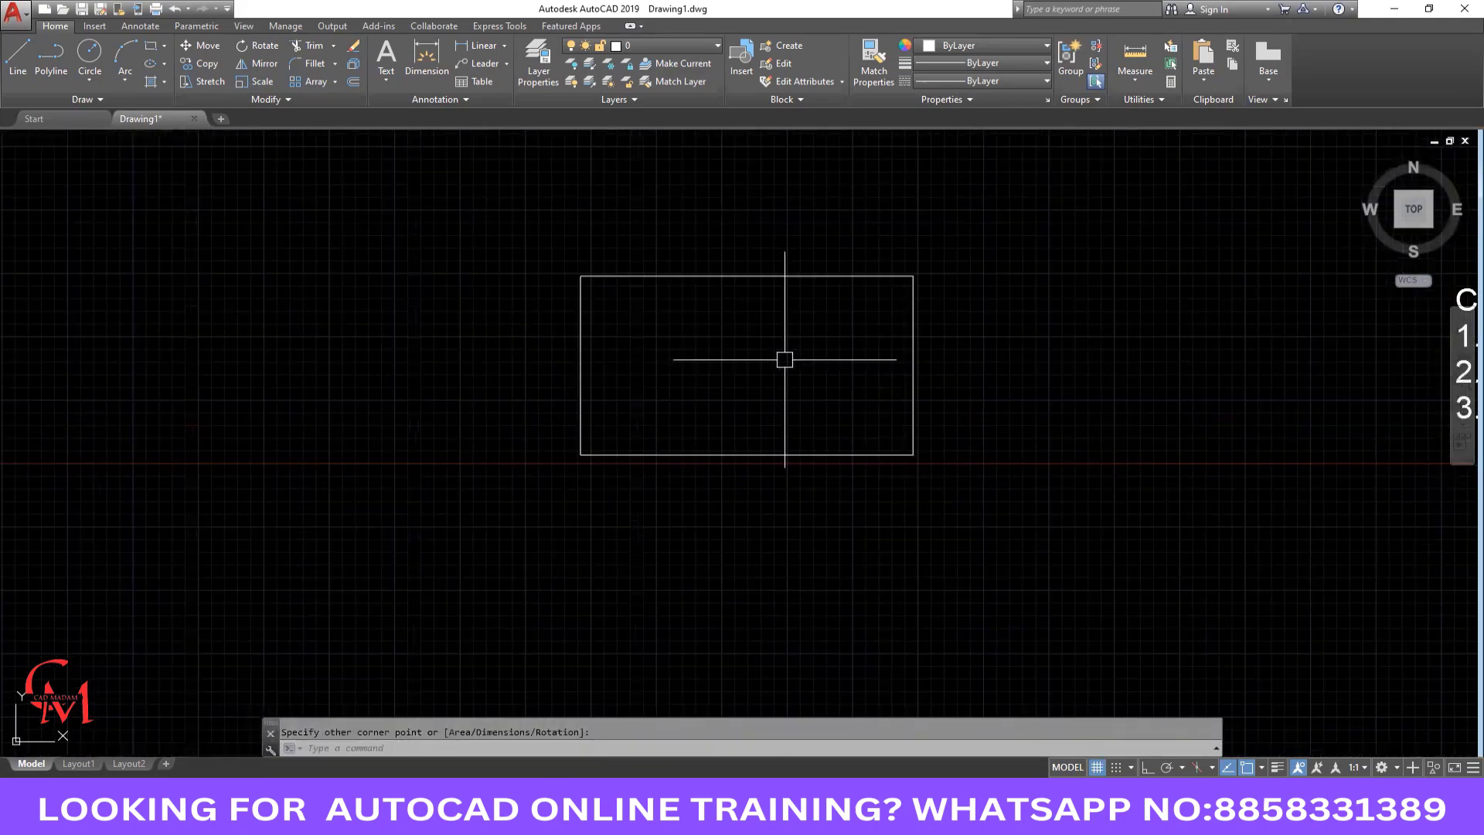
Place single-line text labels "0,0" and "10,0" below the rectangle's lower-left and lower-right corners, keeping the default text height and rotation.
scroll(854, 378, "up", 2)
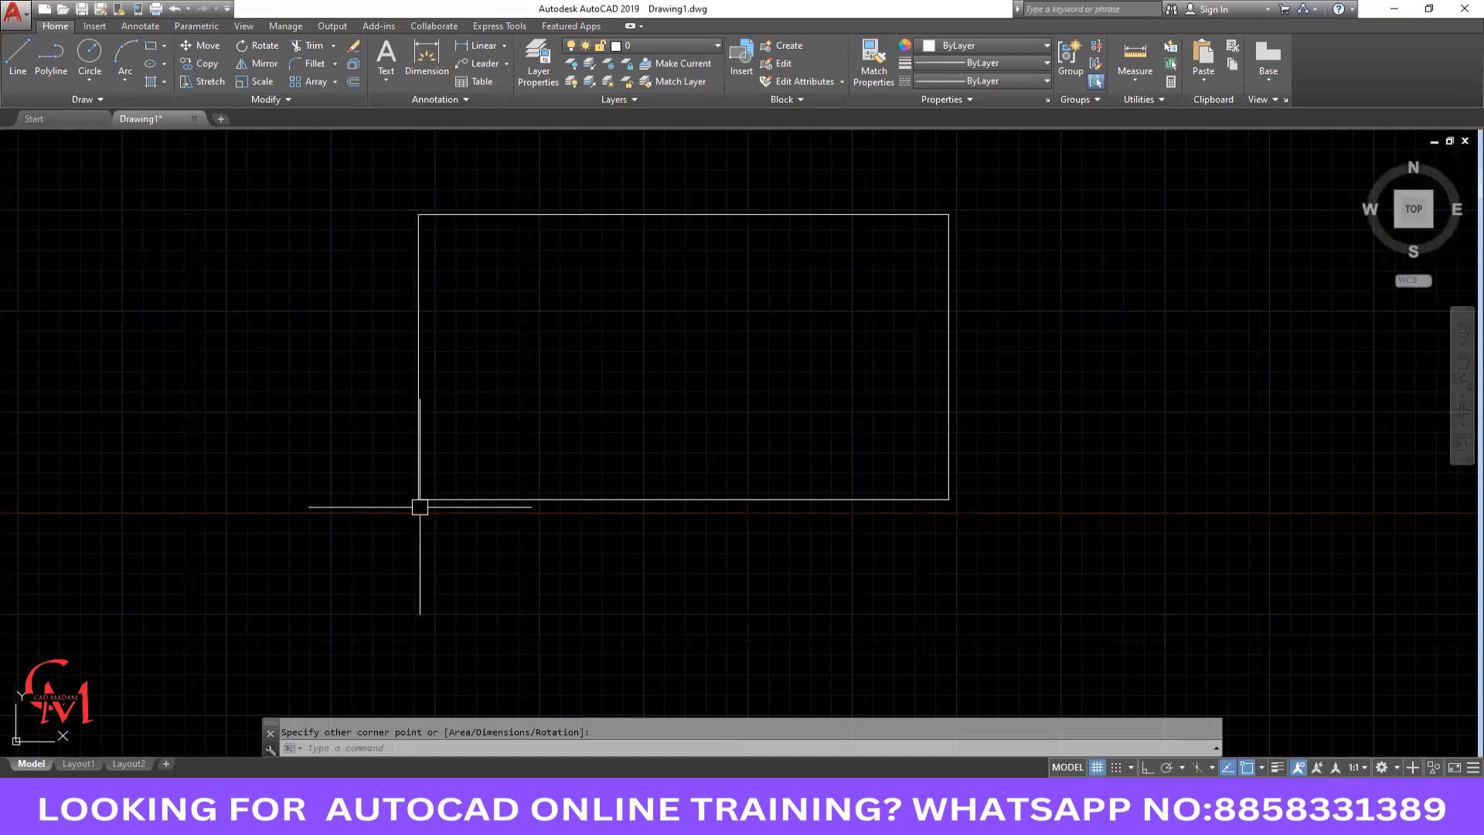
type("dt")
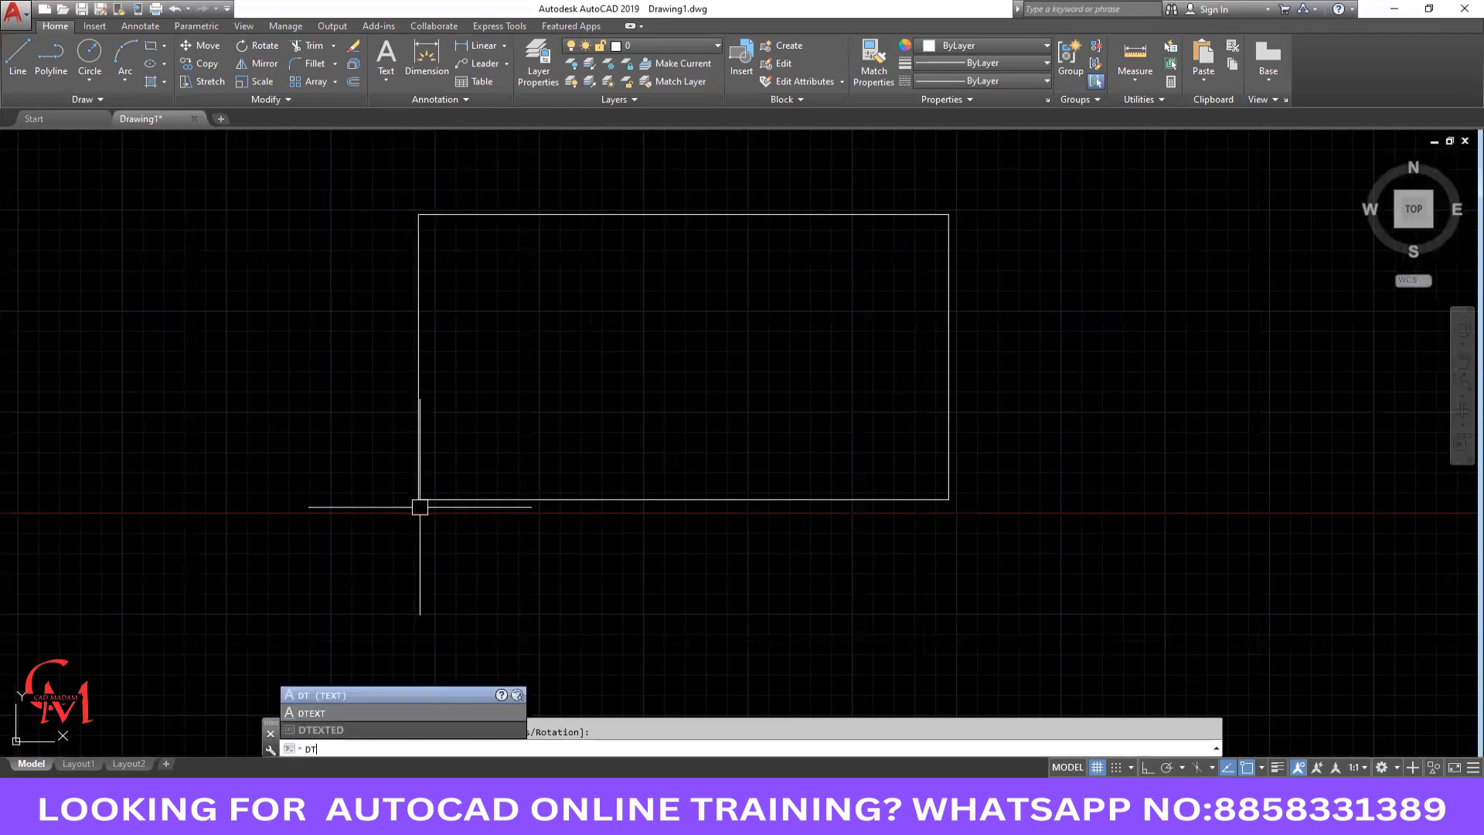
key("Return")
left_click(412, 518)
key("Return")
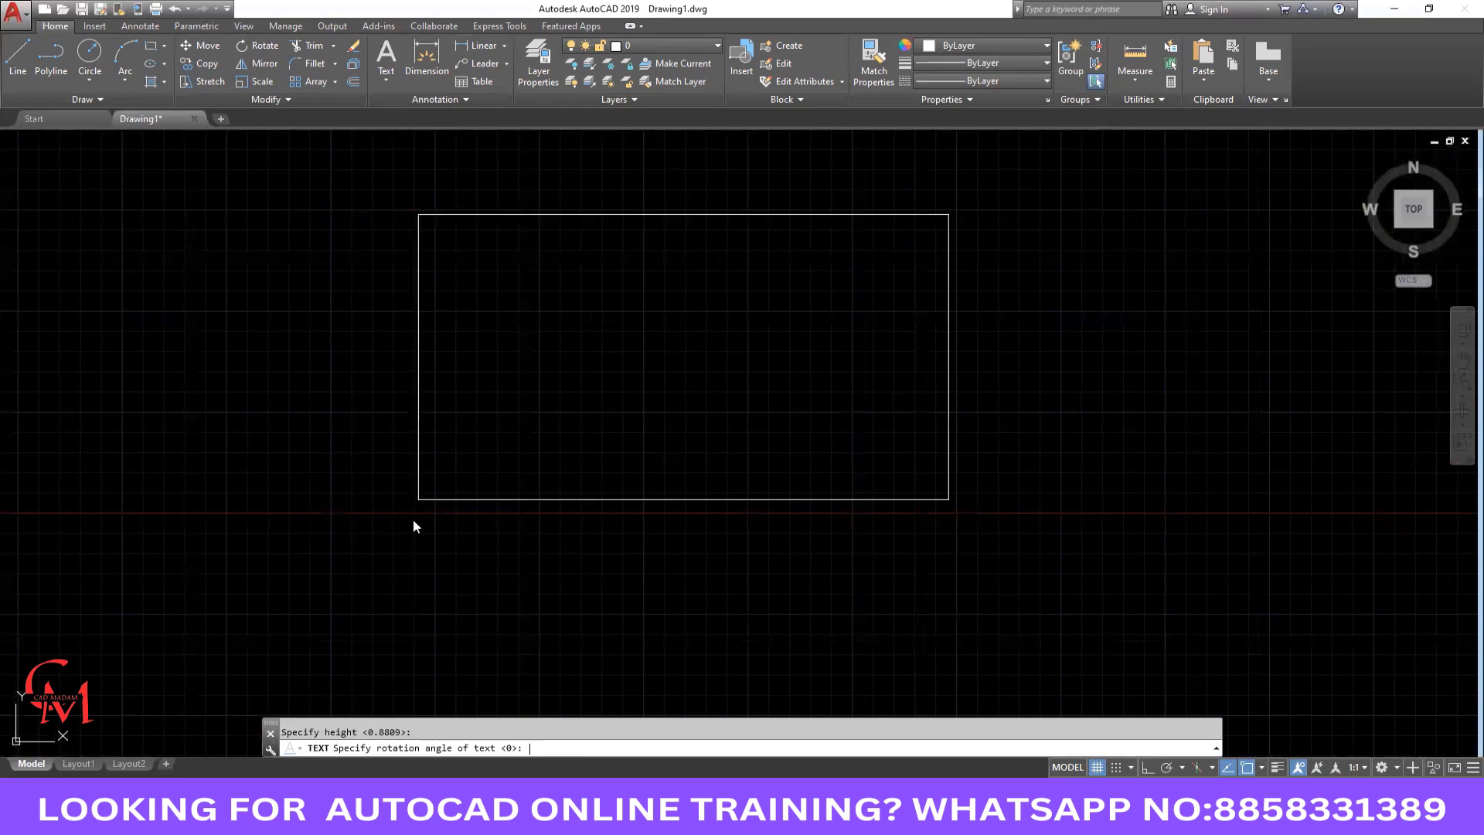
type("0,0")
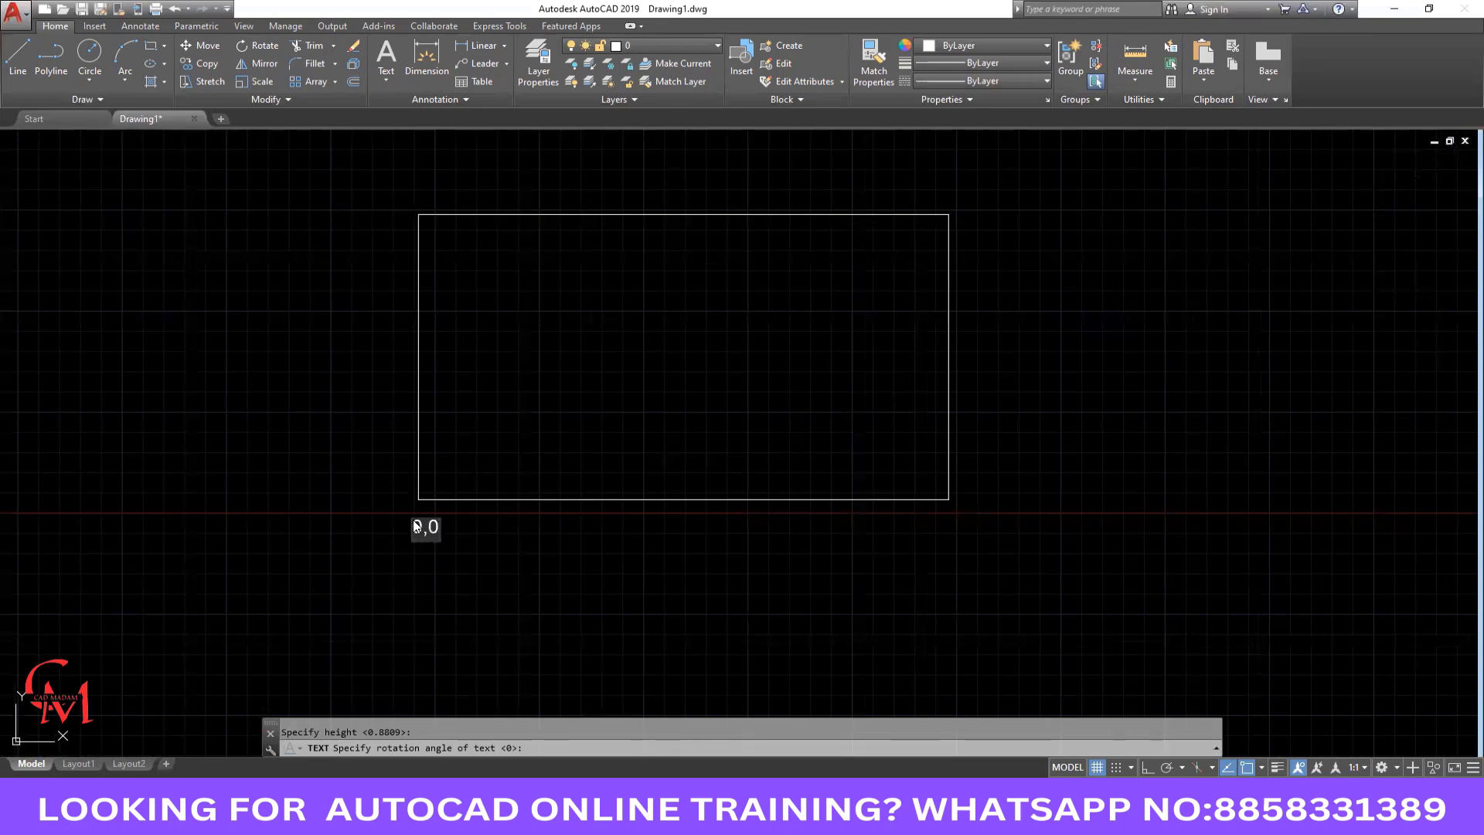
left_click(947, 533)
type("10,0")
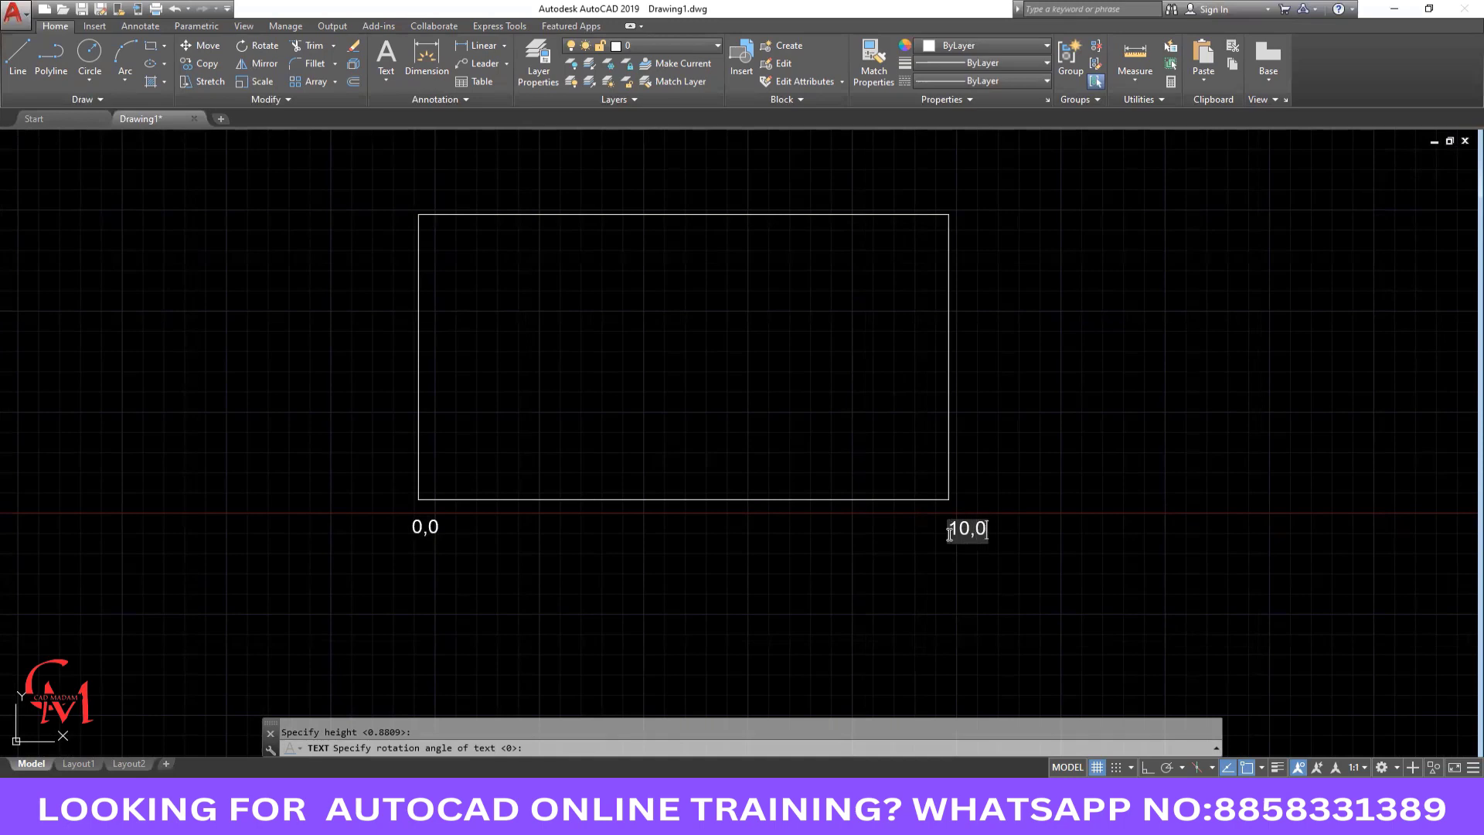
Add the text labels "10,5" and "0,5" above the rectangle's upper-right and upper-left corners and finish the text command.
left_click(959, 202)
type("10,5")
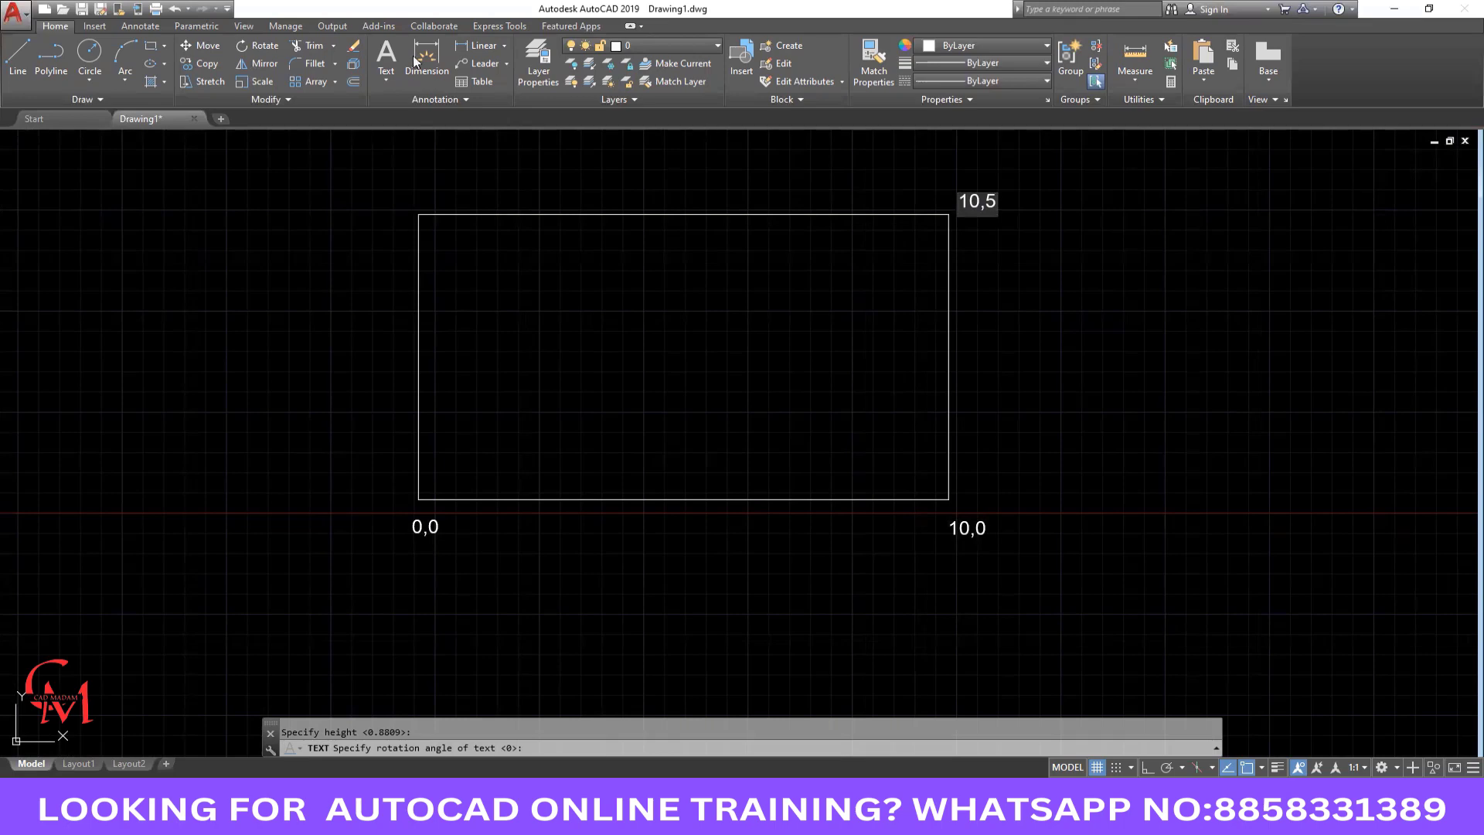
left_click(395, 201)
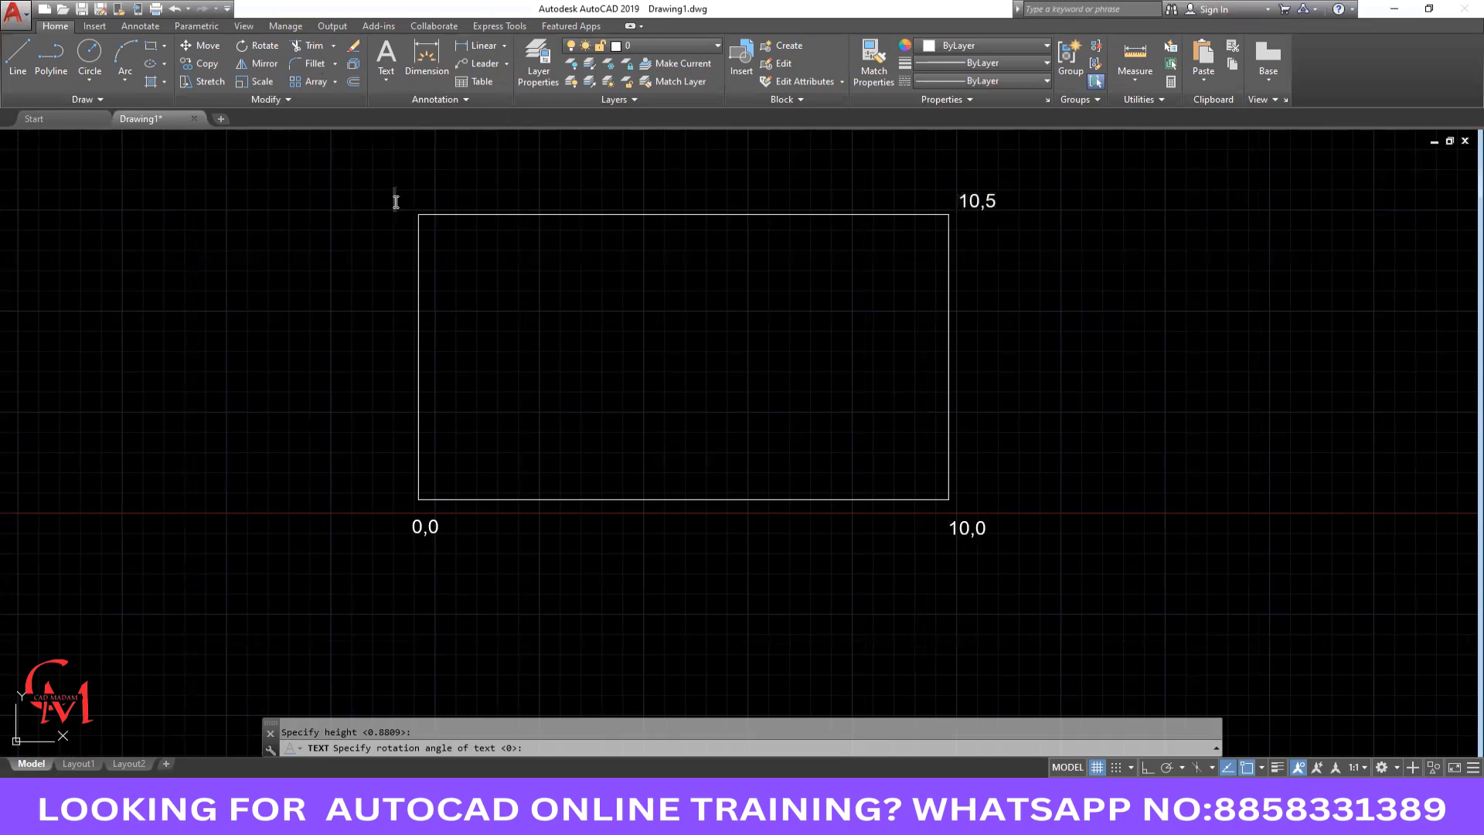
type("0,5")
left_click(689, 612)
key("Return")
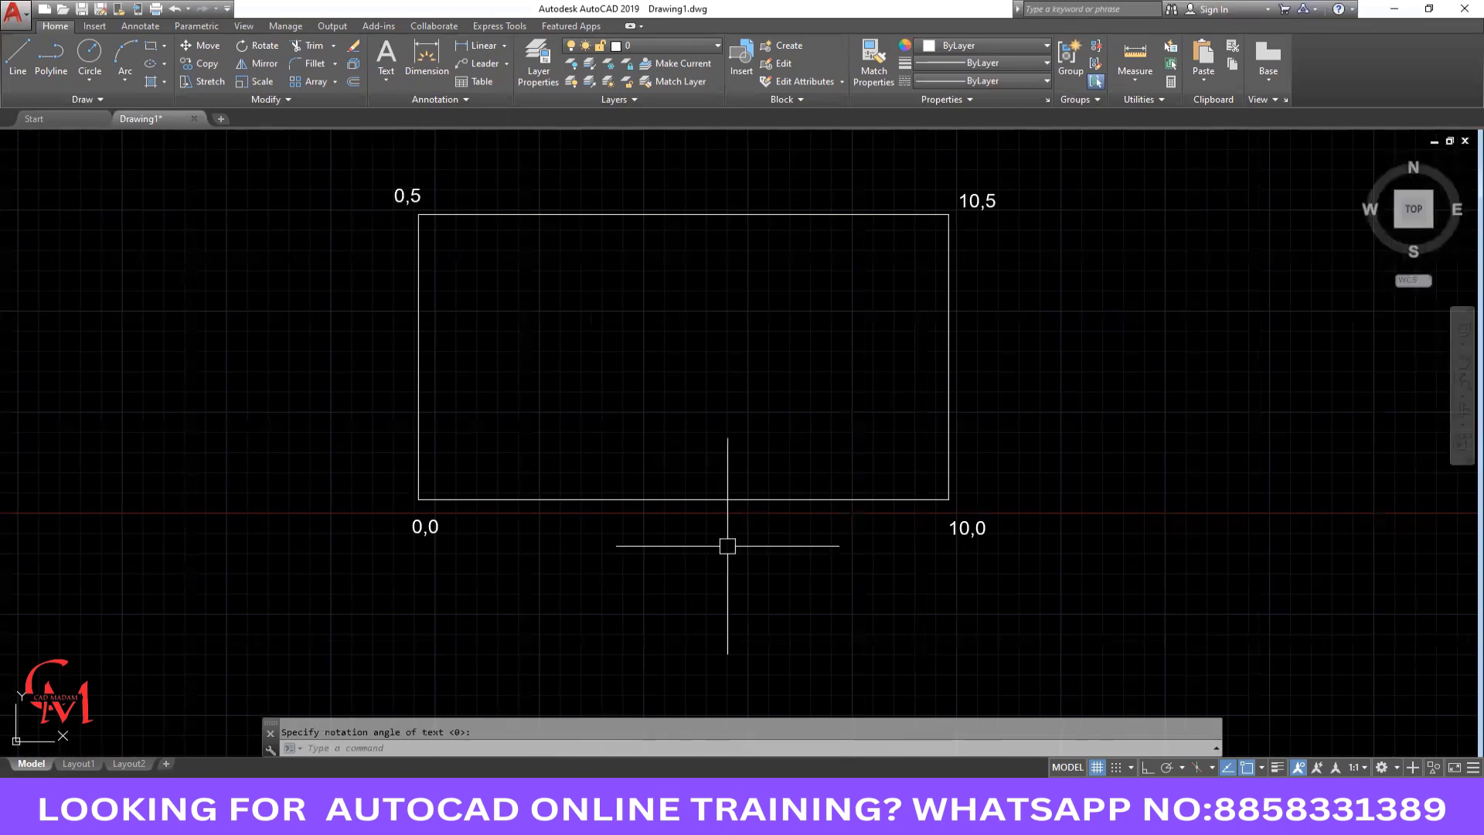
Erase the example rectangle together with its four corner coordinate labels.
scroll(807, 457, "down", 2)
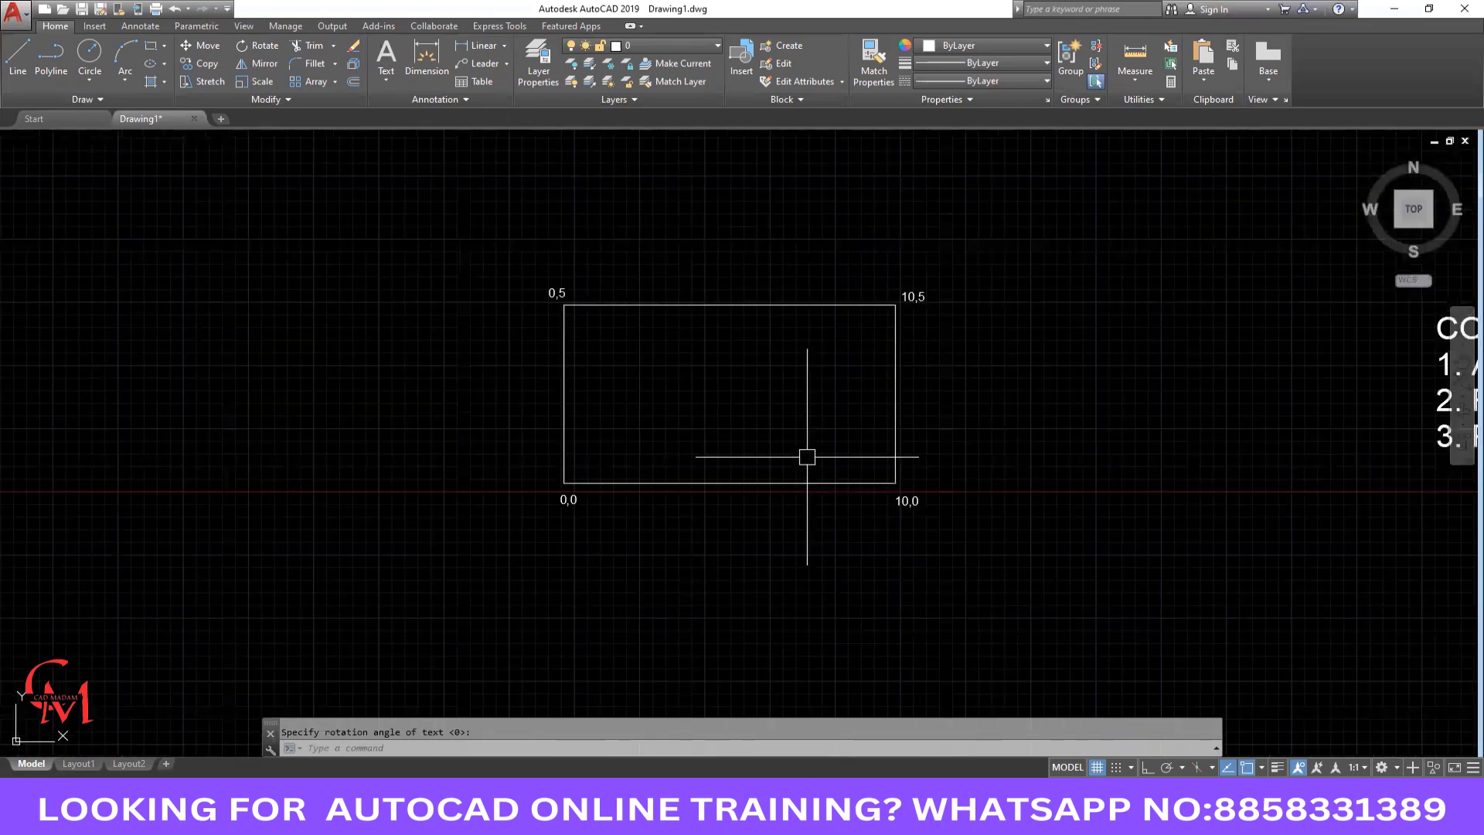
left_click(979, 232)
left_click(447, 564)
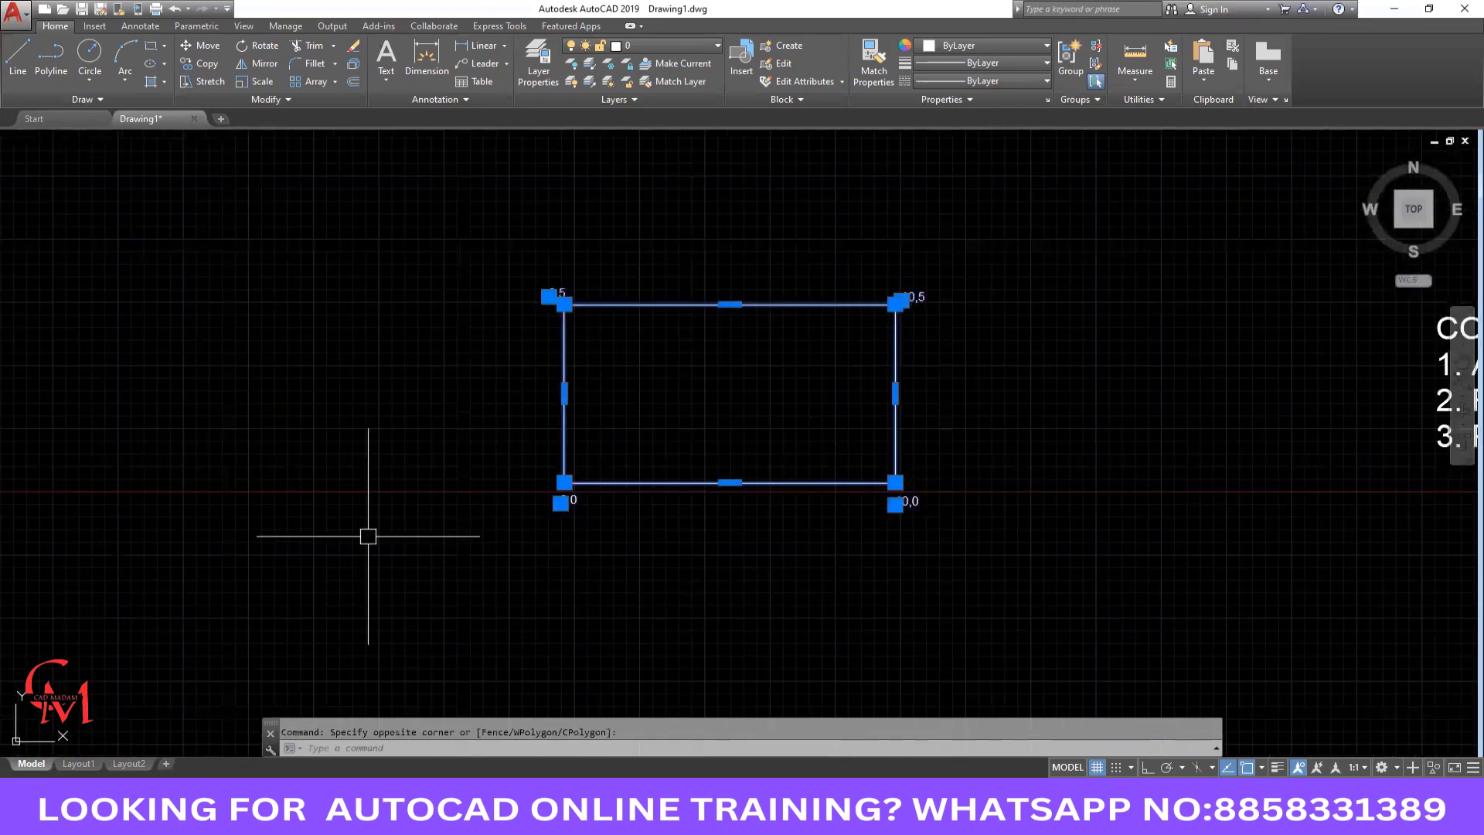
key("Delete")
Draw a line from the origin 0,0 to 10,0 using absolute coordinates.
scroll(371, 536, "down", 2)
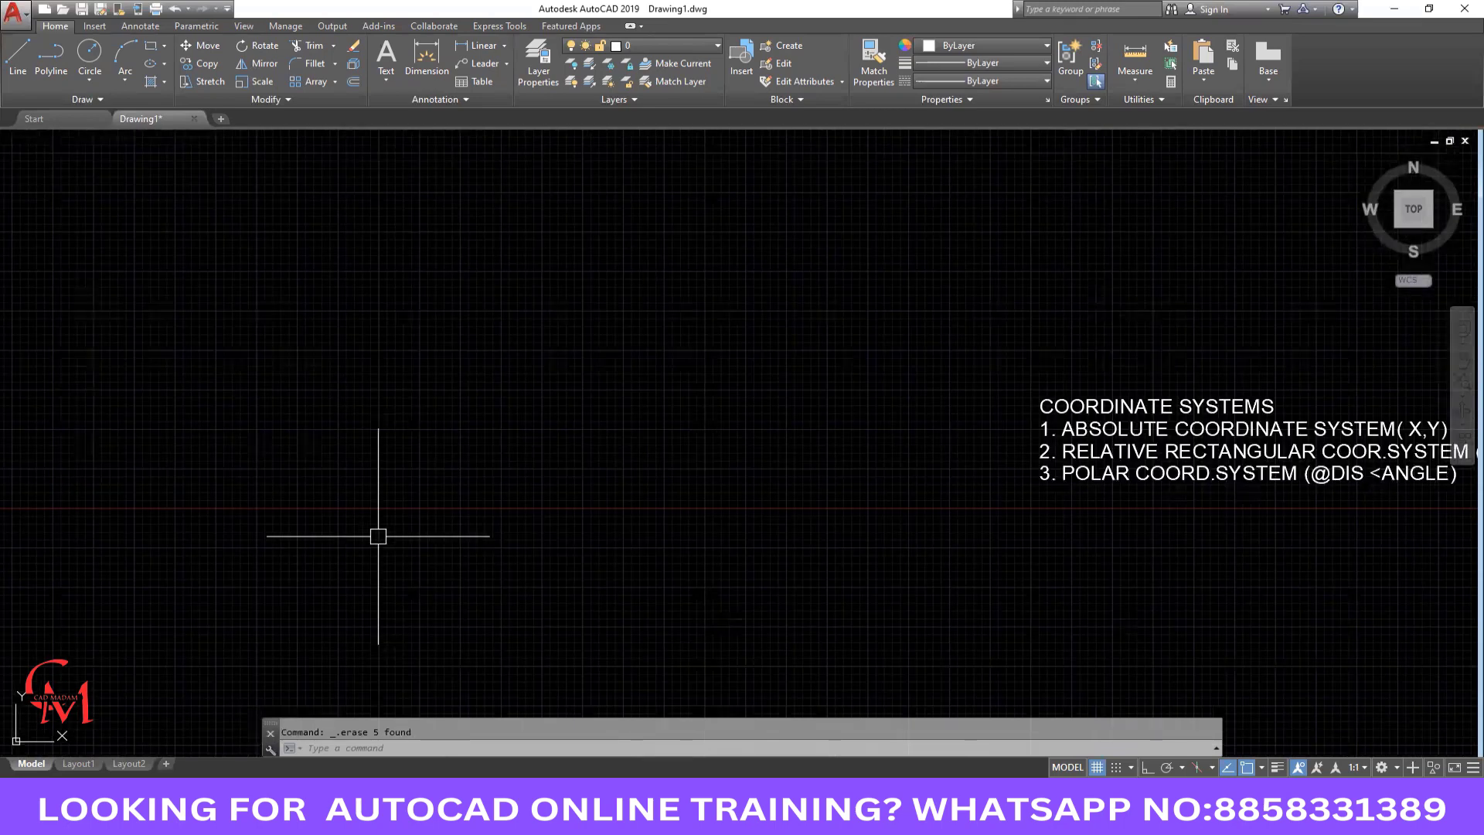
scroll(378, 535, "down", 1)
type("l")
key("Return")
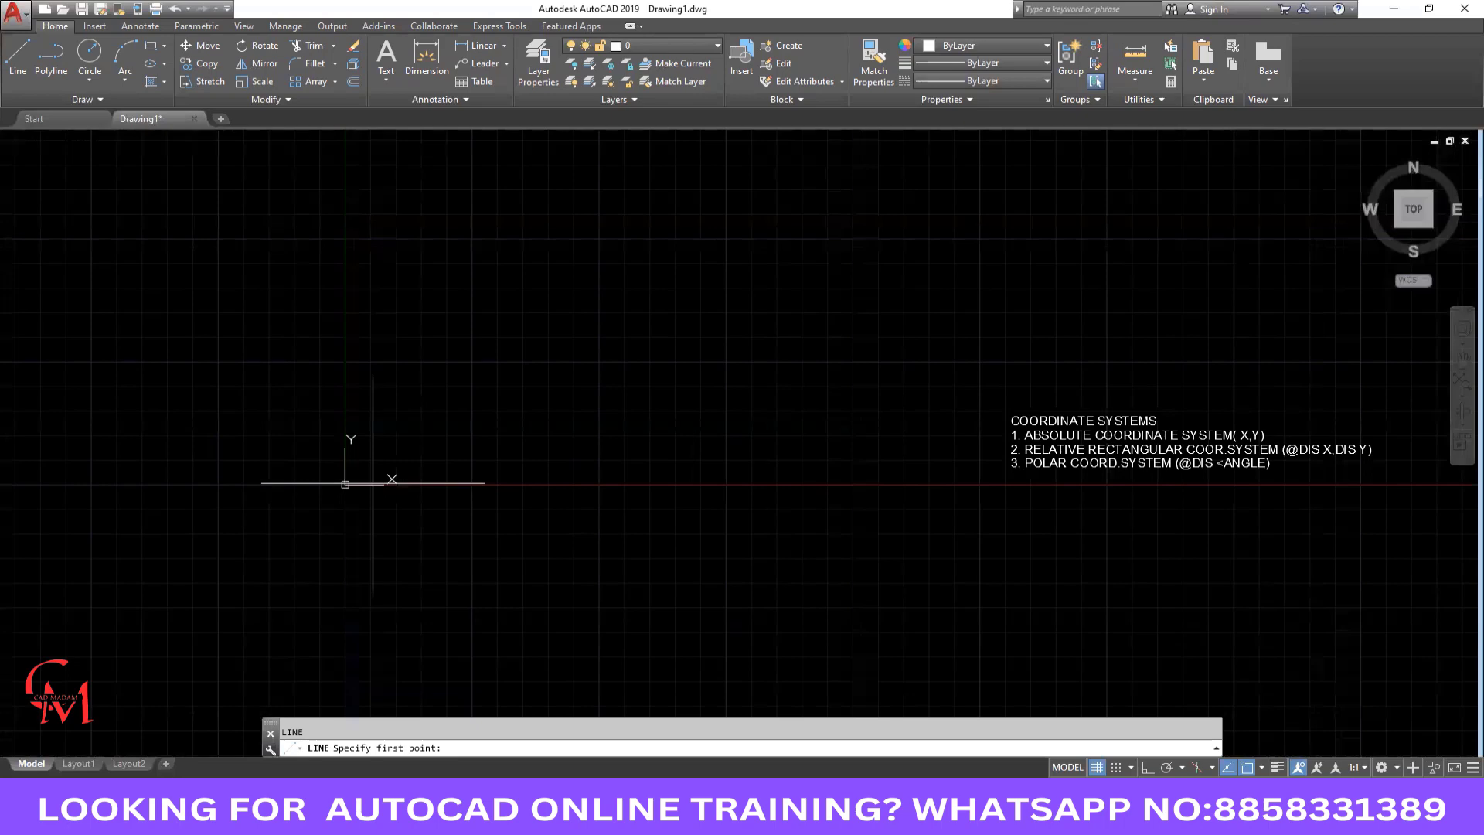
type("0,0")
key("Return")
scroll(372, 484, "up", 1)
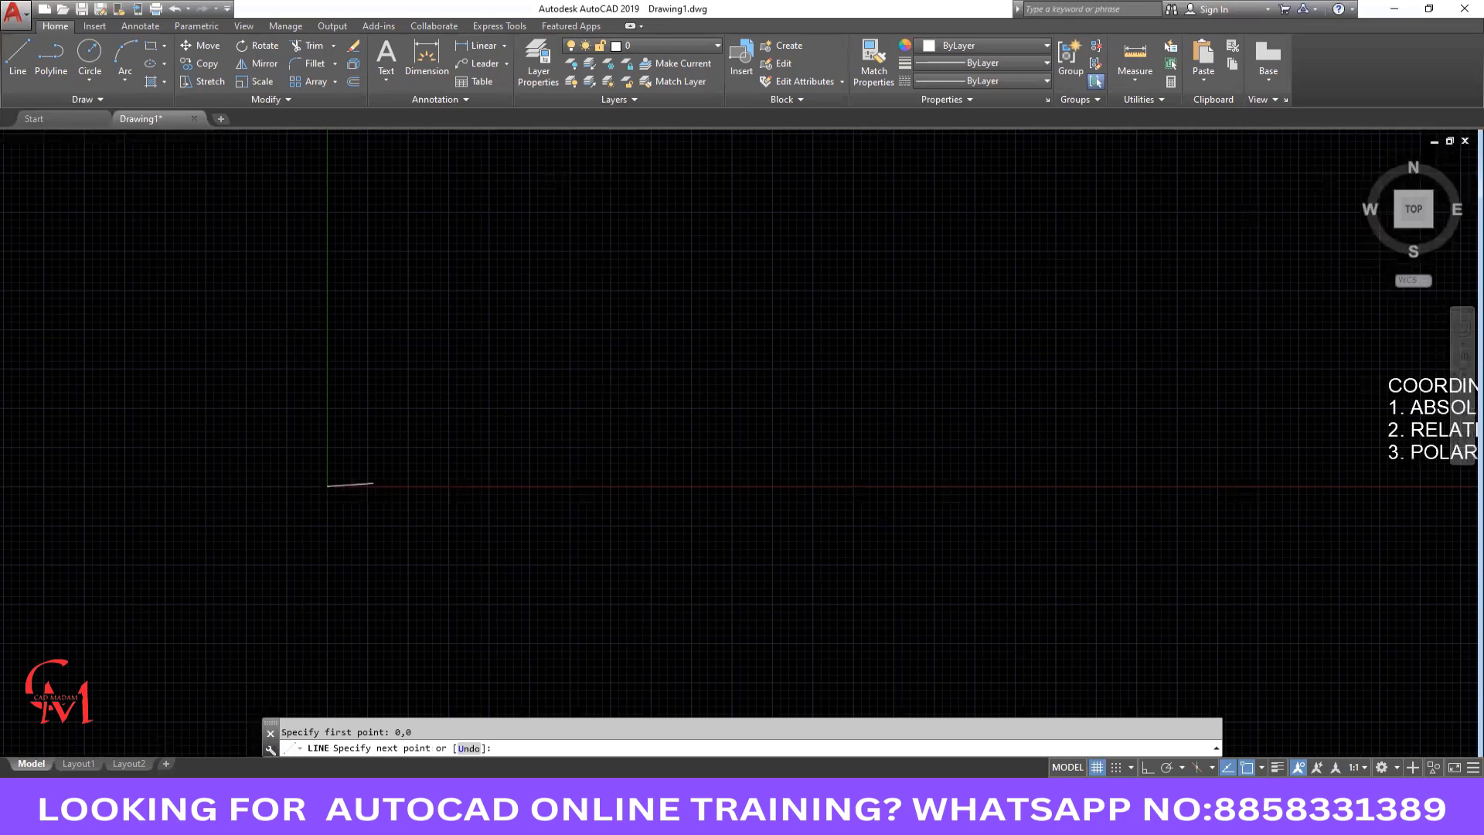
scroll(372, 483, "up", 6)
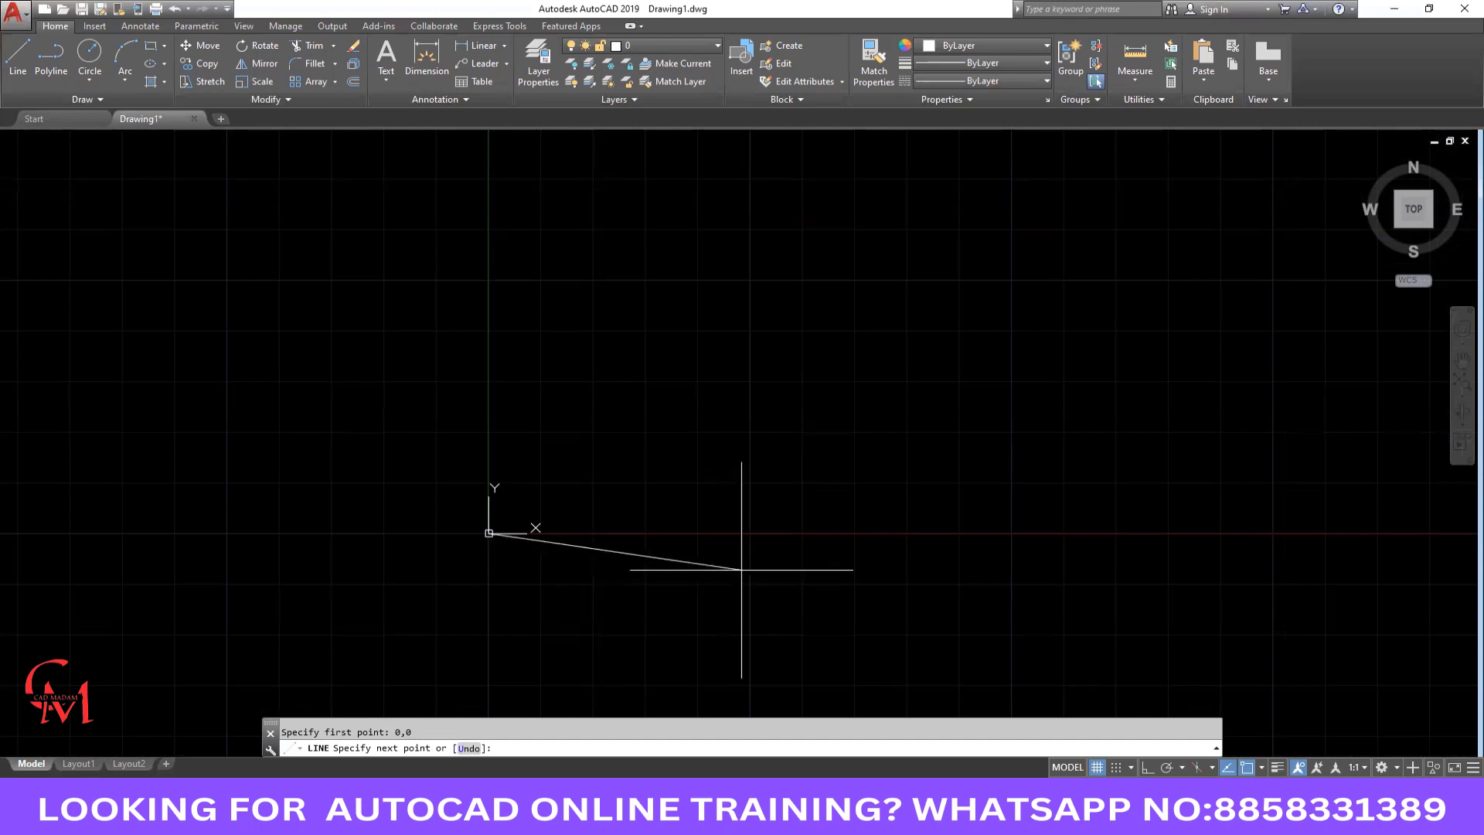
type("10,0")
key("Return")
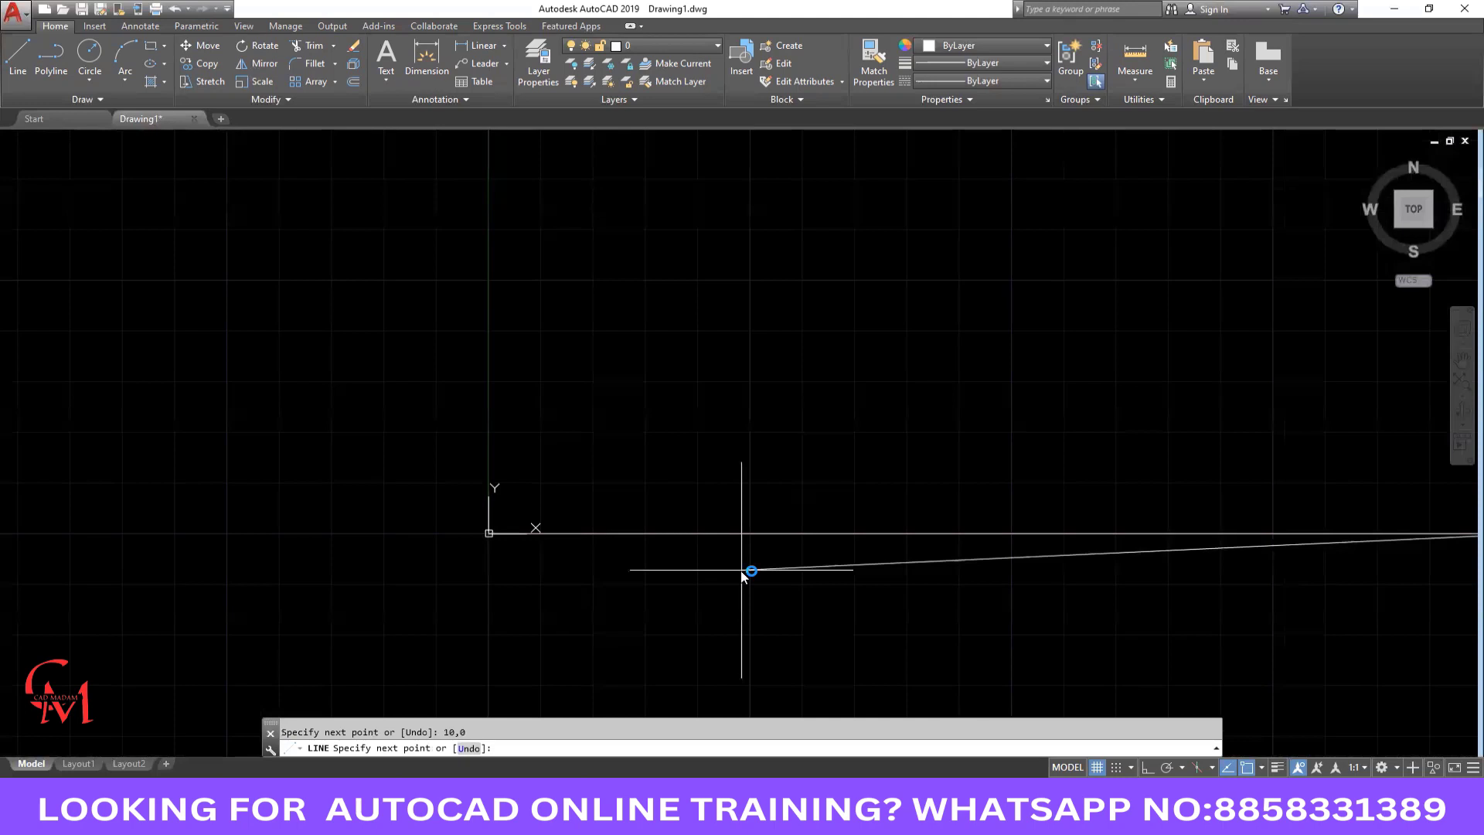
Complete the rectangle by continuing the line through absolute points 10,5 and 0,5 and back to 0,0, and end the command.
scroll(741, 571, "down", 6)
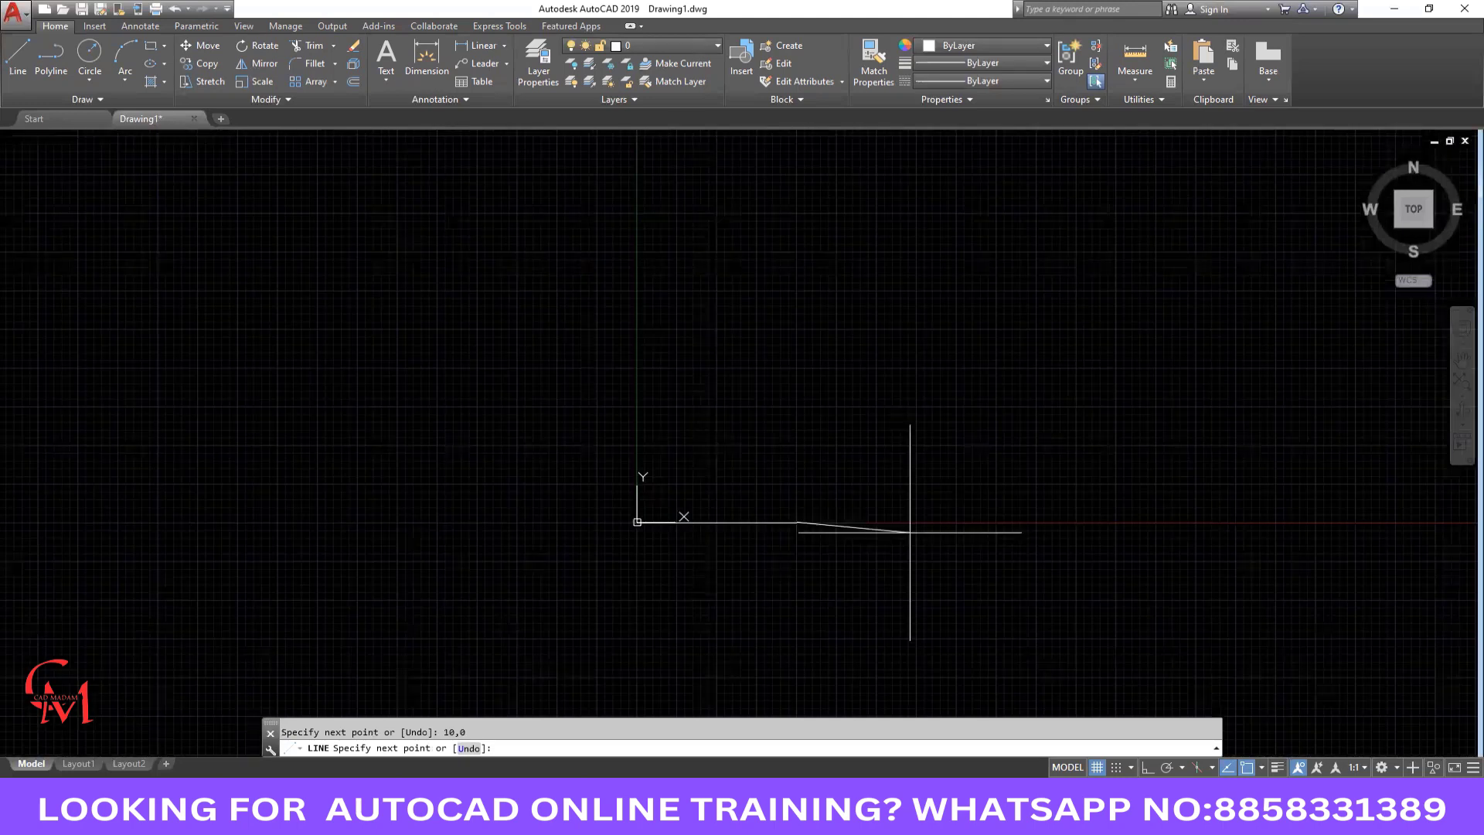
scroll(909, 532, "up", 4)
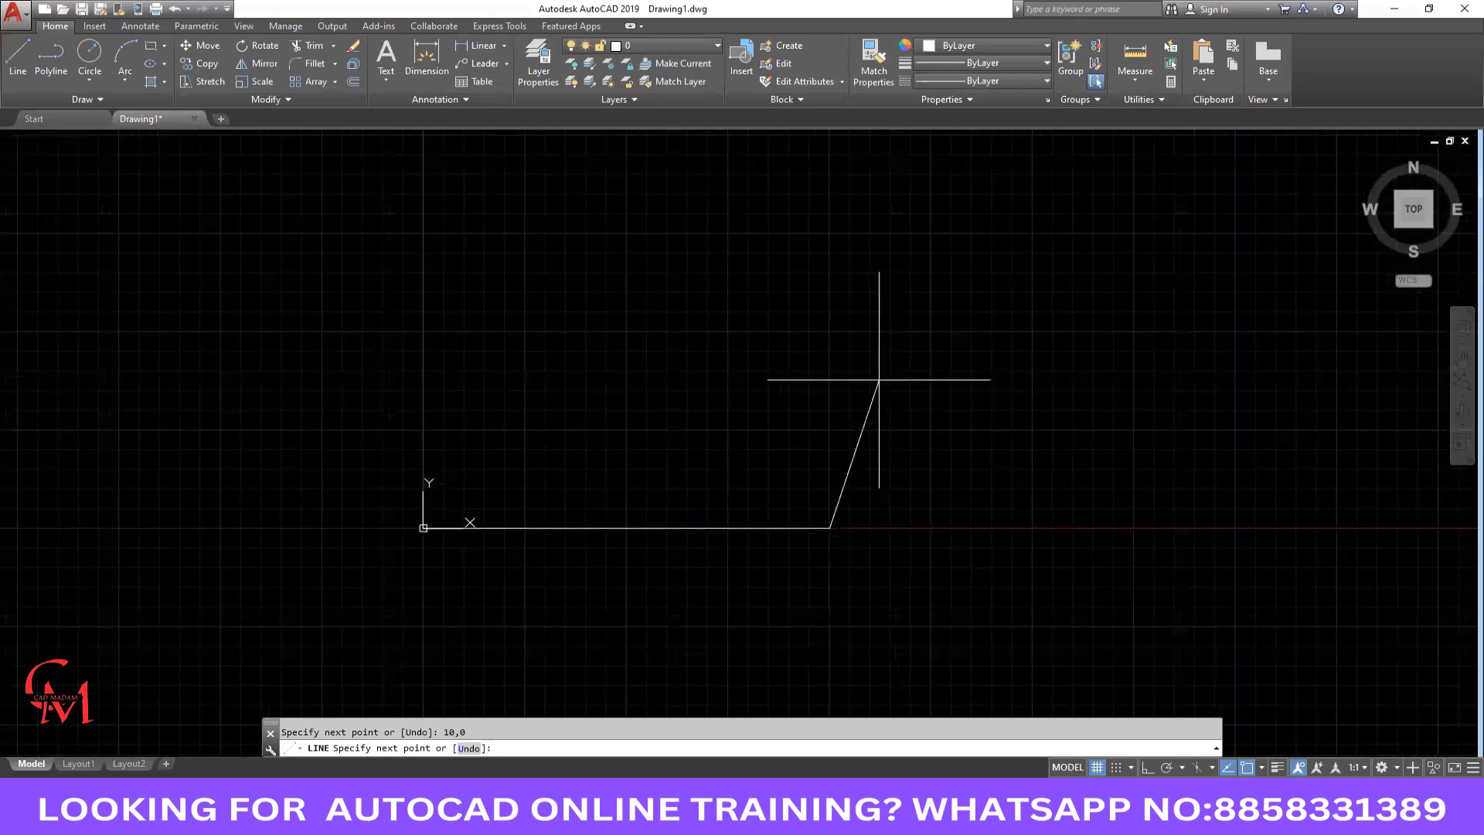
type("10")
type("5")
key("Return")
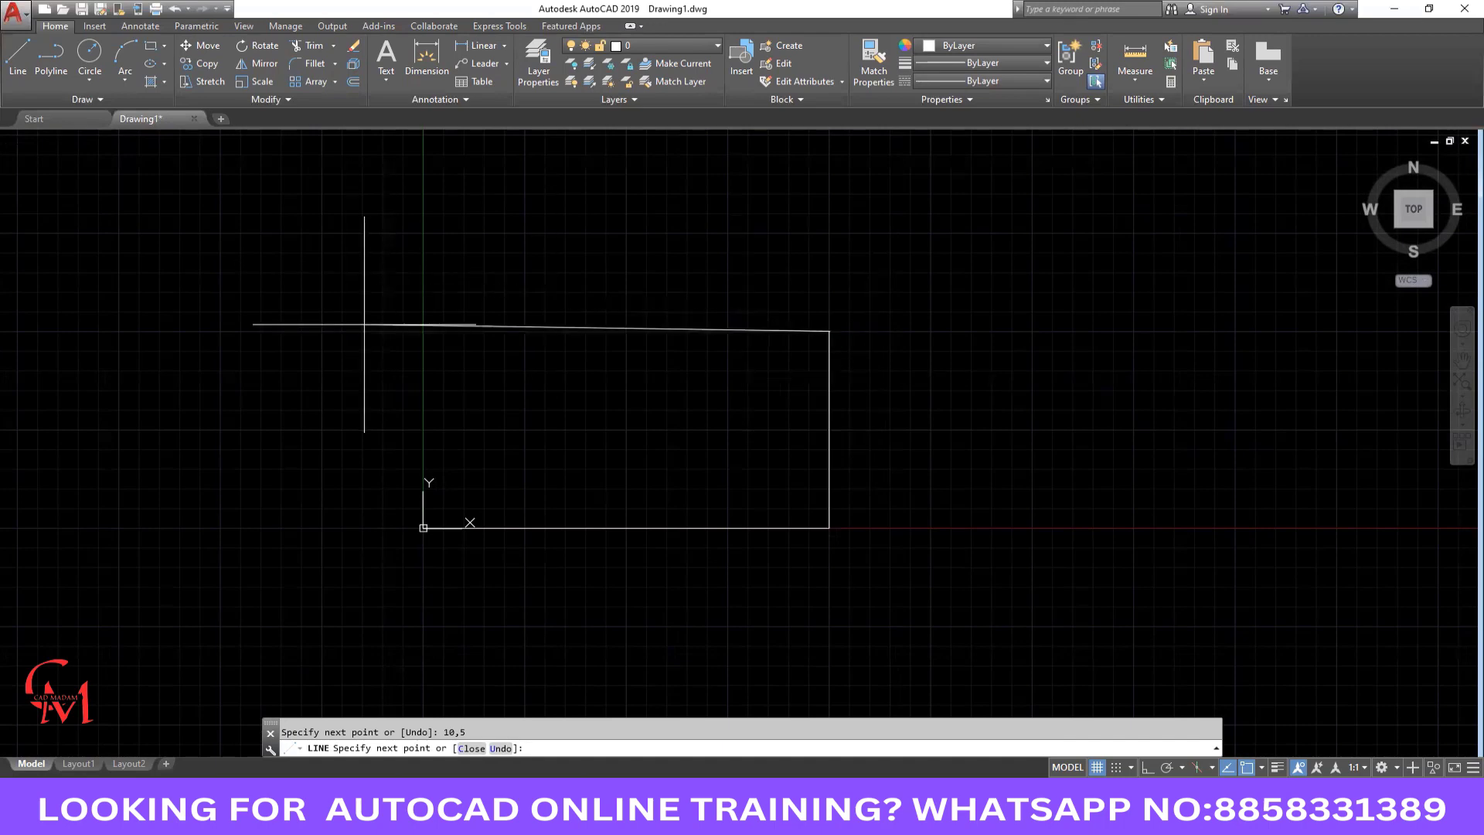
type("0,5")
key("Return")
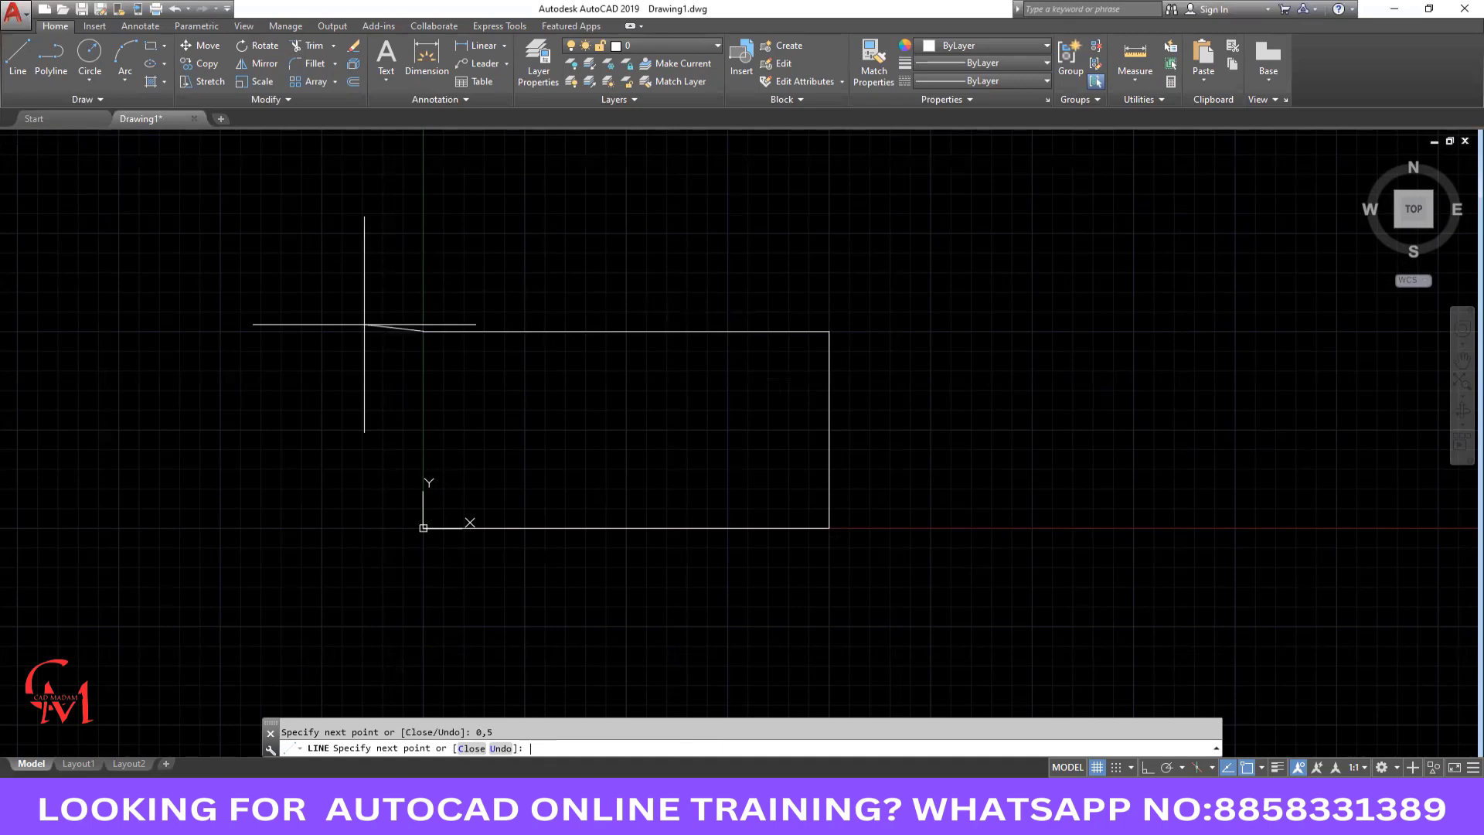
type("0,0")
key("Return")
key("Return")
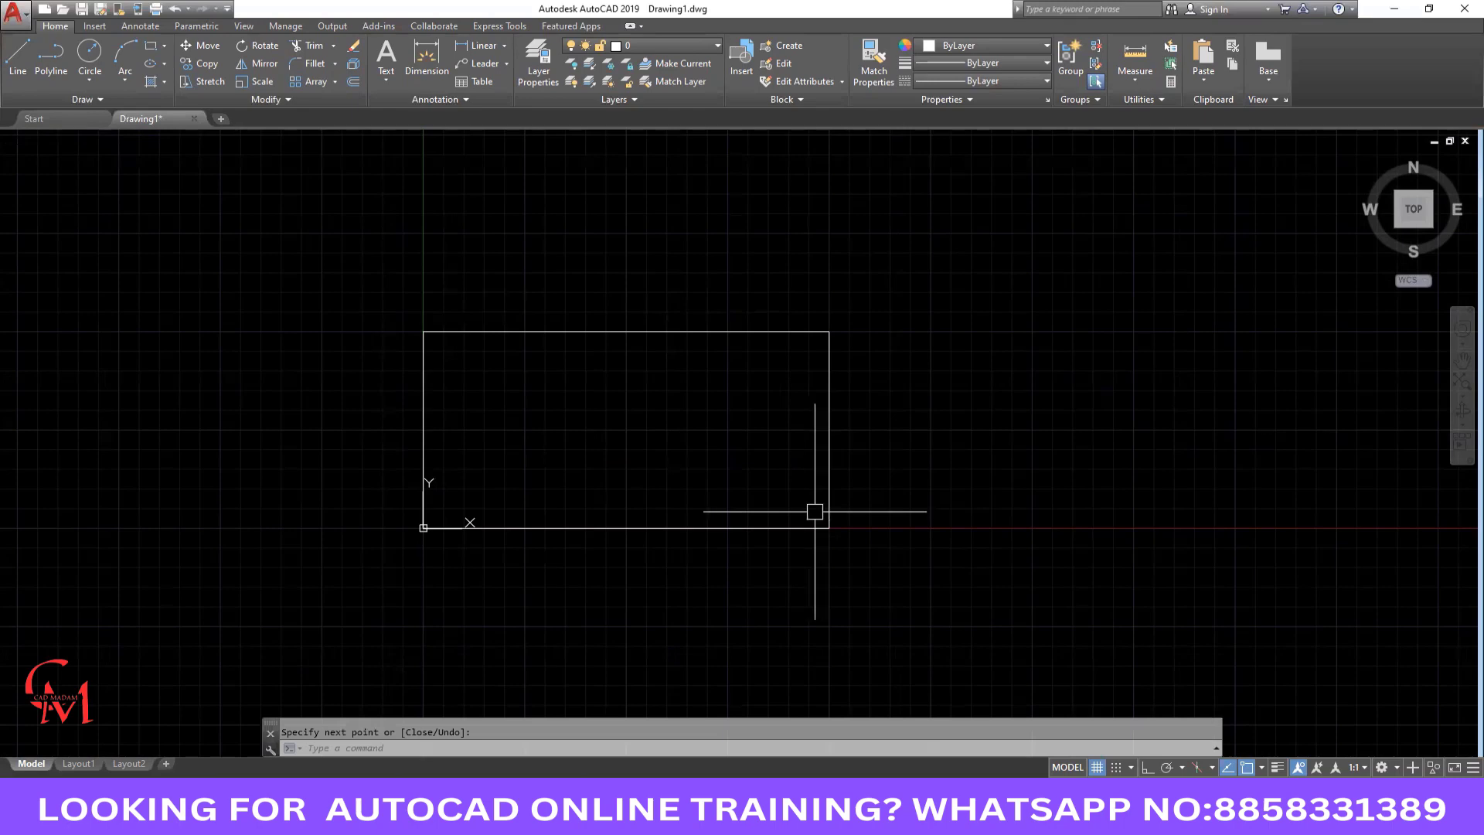
key("Escape")
Check the coordinates of the rectangle's upper-right and upper-left corners with the ID command.
type("I")
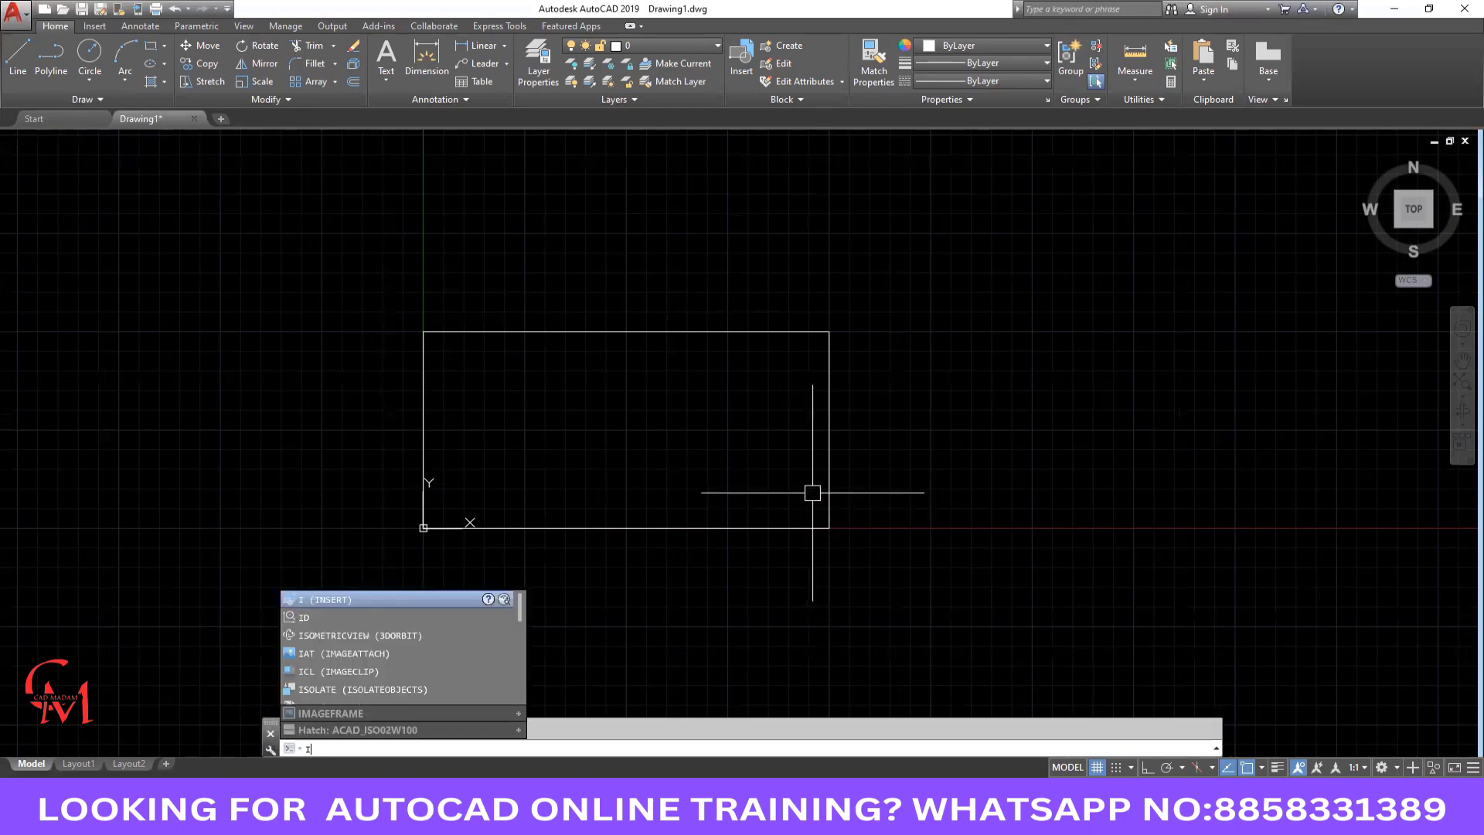
type("D")
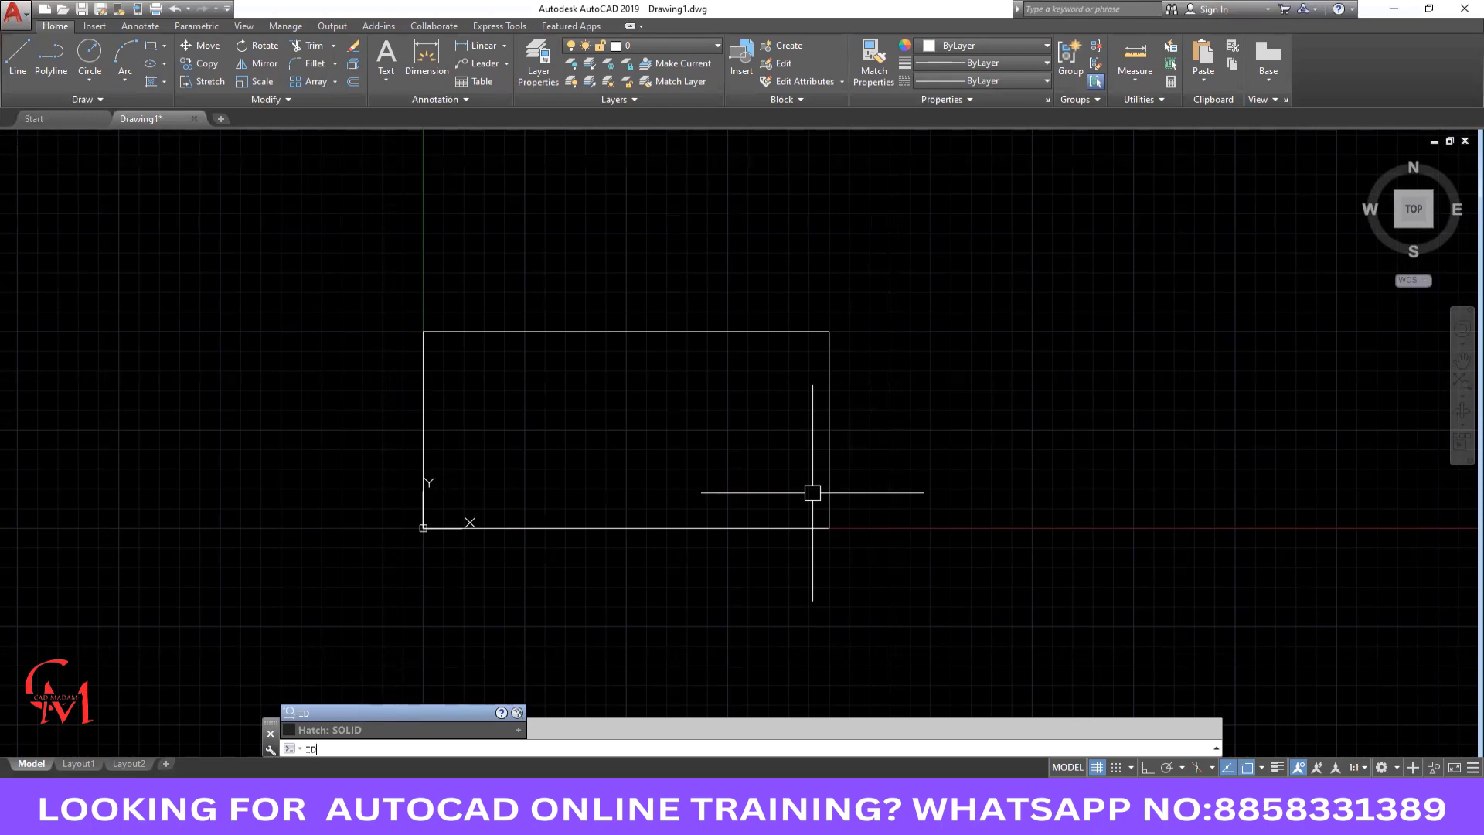
key("Return")
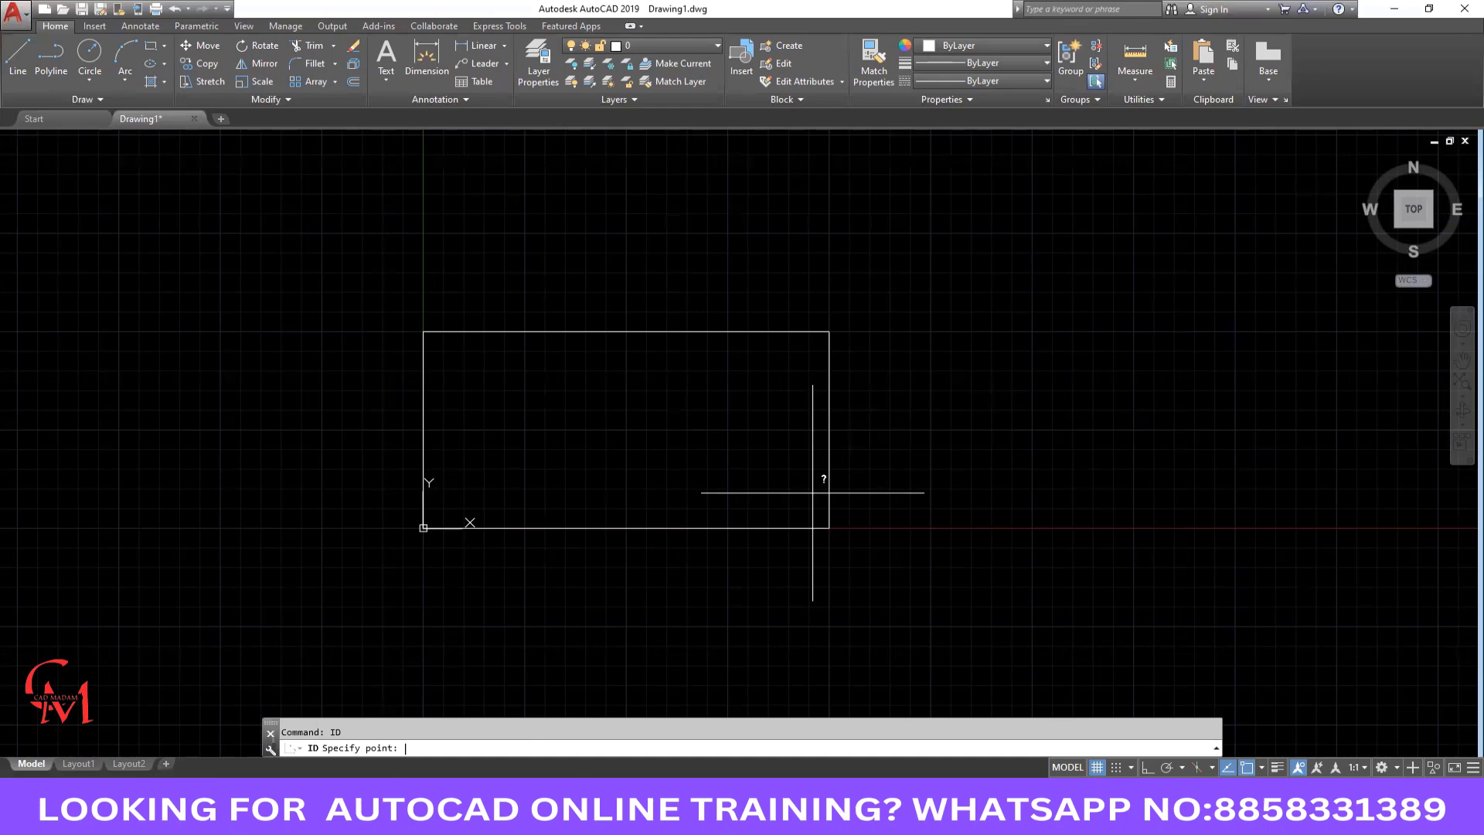
left_click(829, 331)
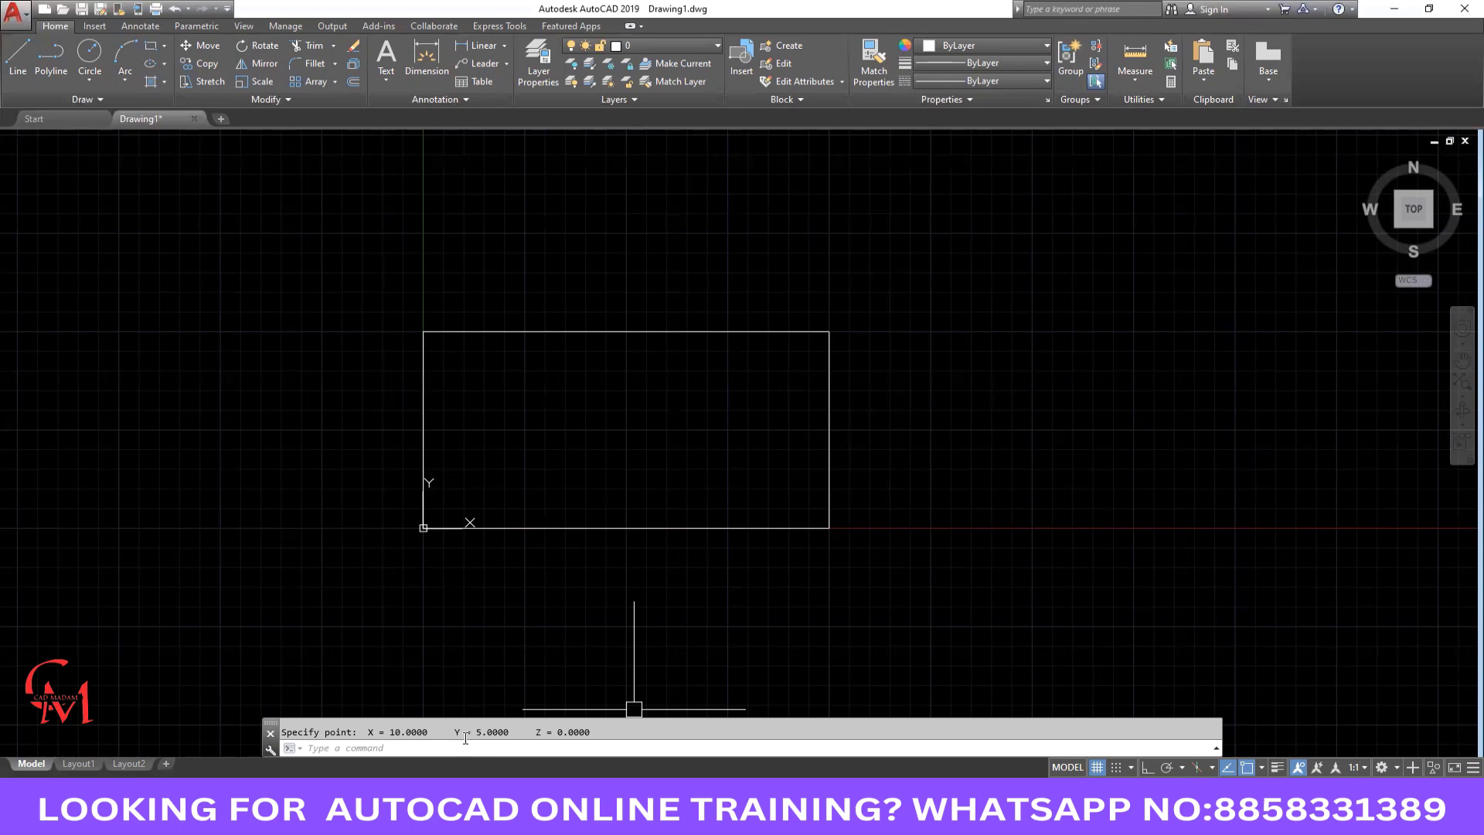
key("Return")
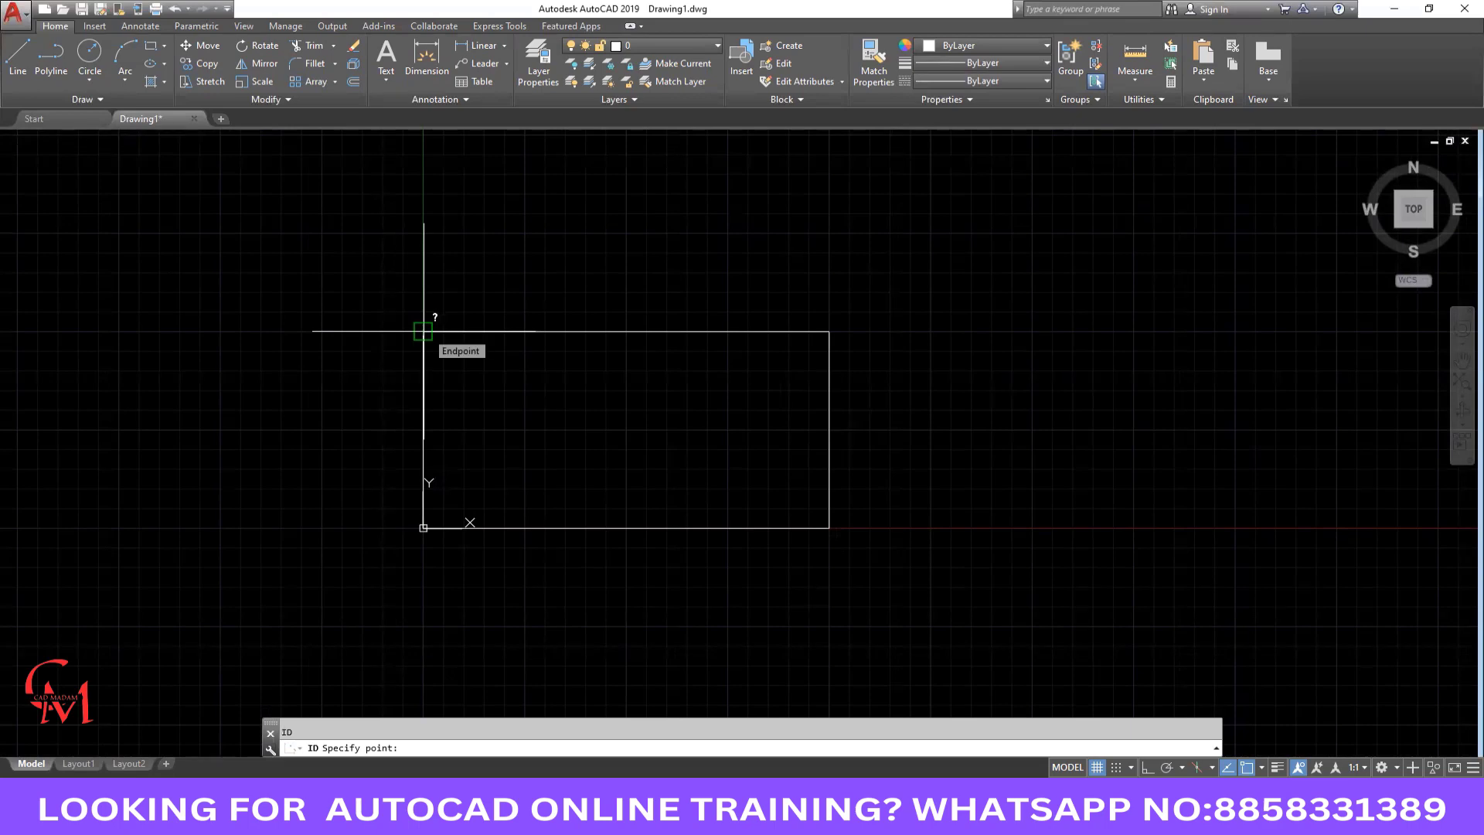
left_click(423, 330)
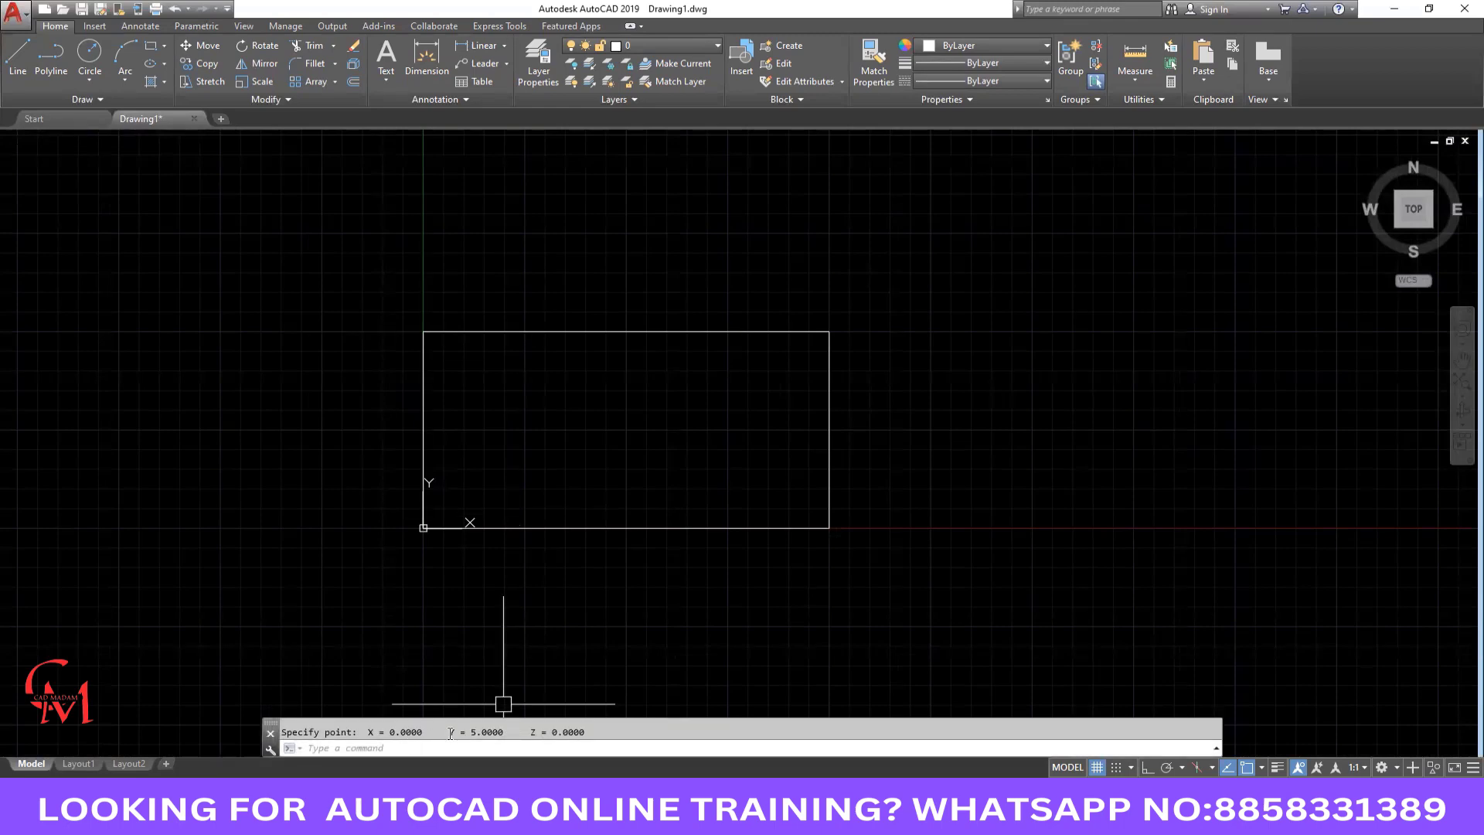
key("Escape")
Draw a horizontal 75-unit line in the empty area right of the rectangle with Ortho on, and undo it.
scroll(639, 434, "down", 2)
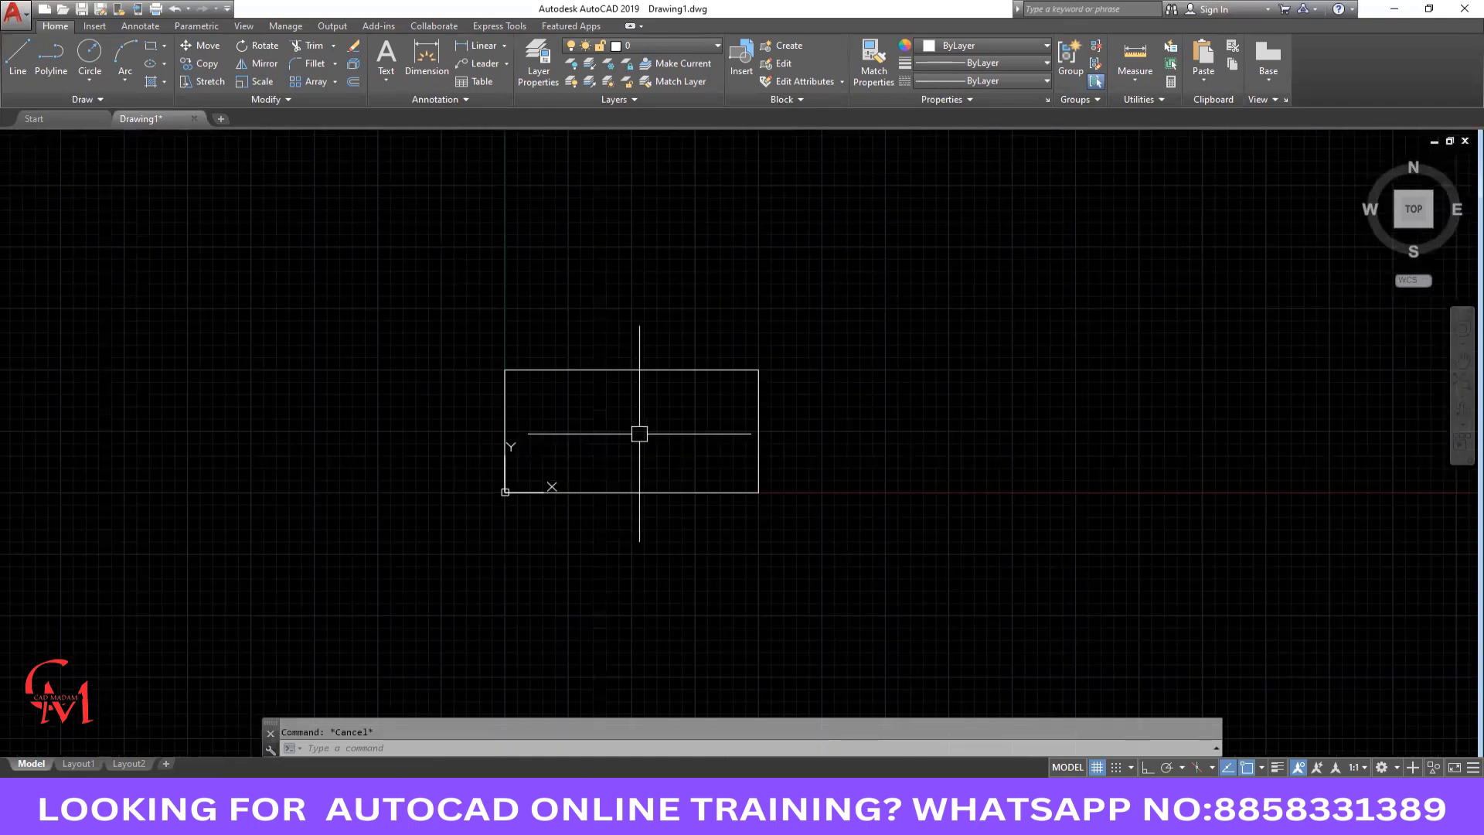
middle_click_drag(639, 434, 399, 436)
type("L")
key("Return")
left_click(651, 492)
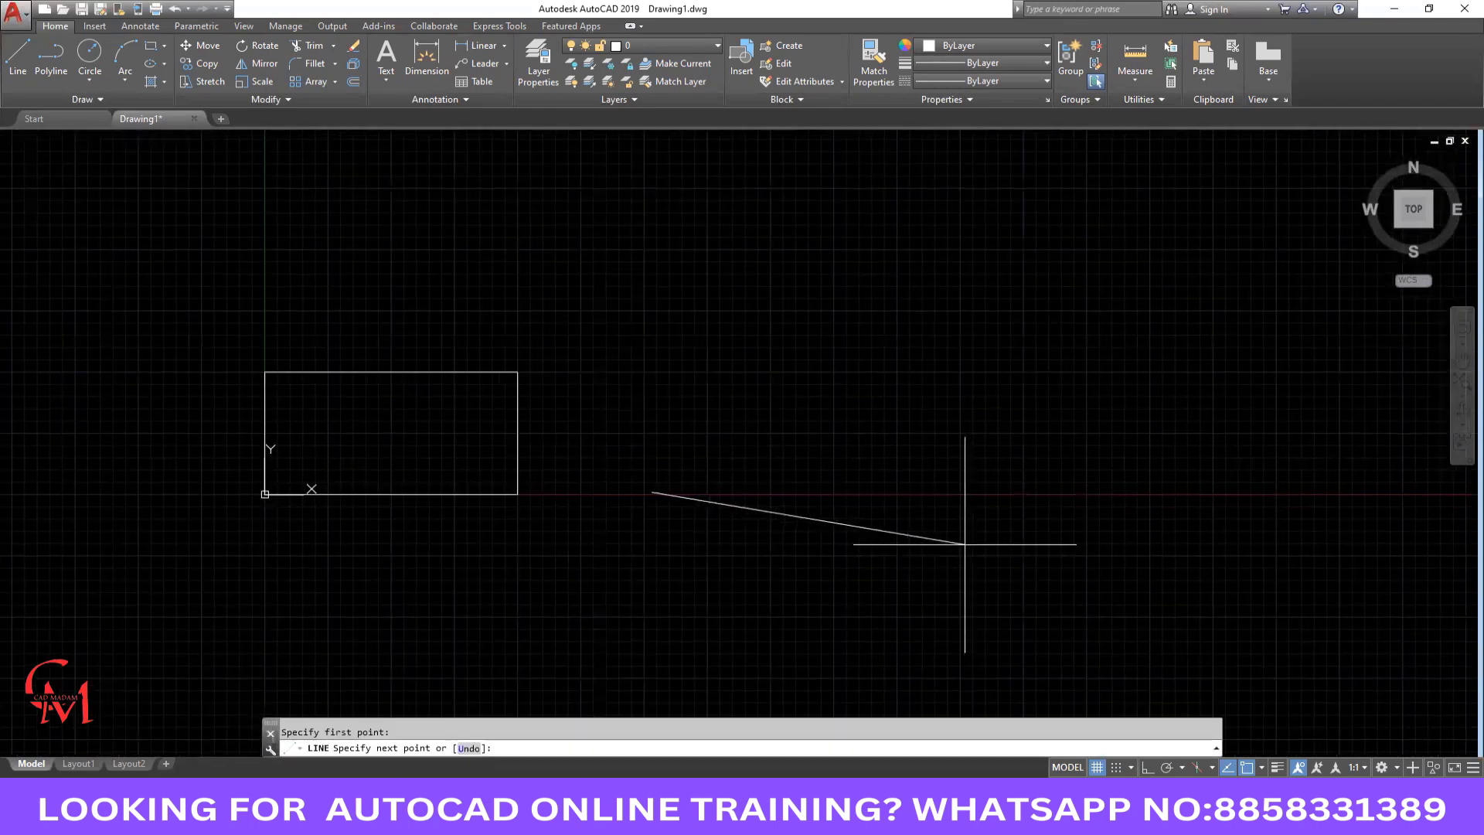
key("F8")
type("7")
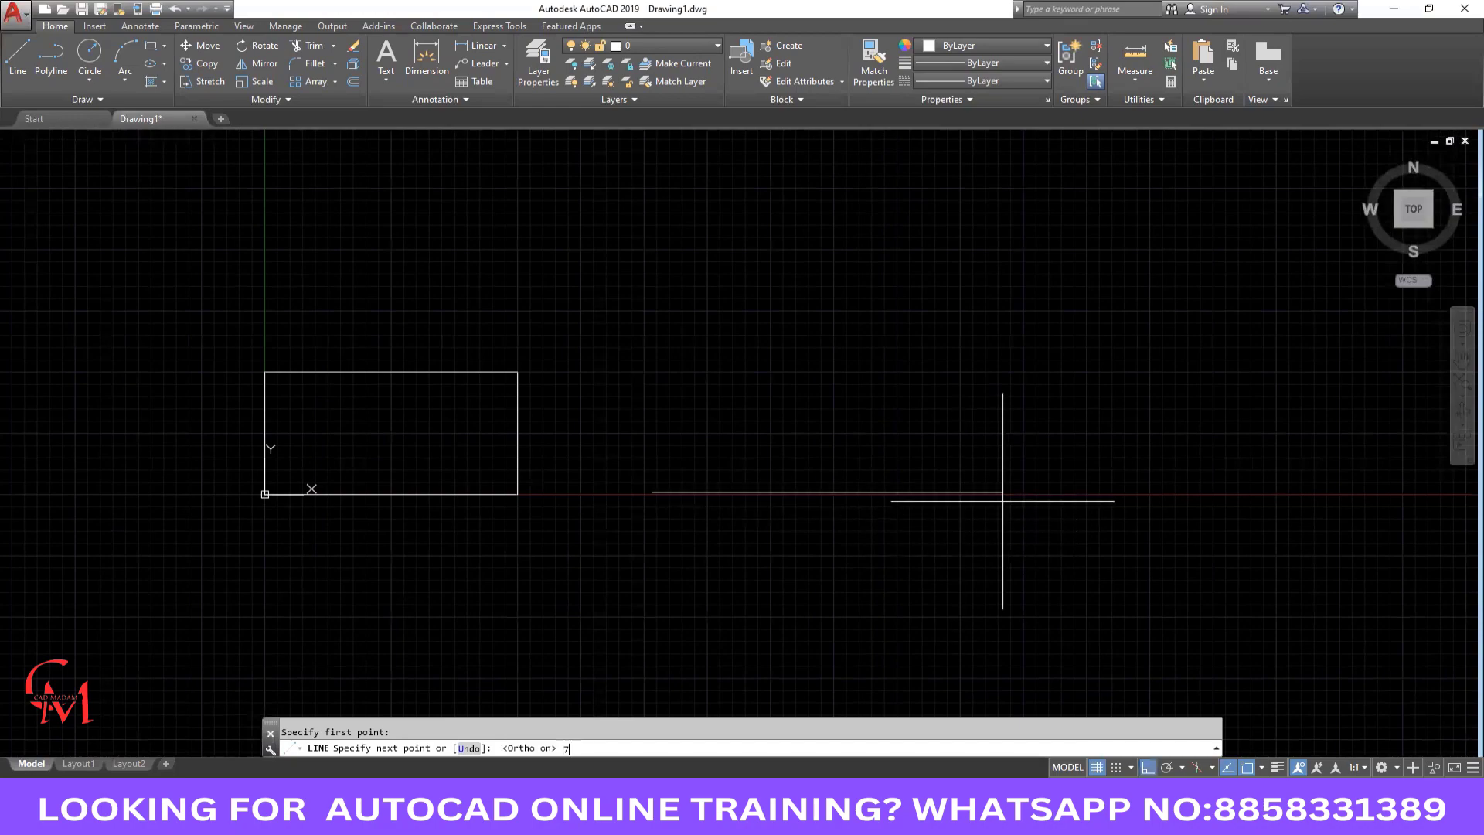
type("5")
scroll(892, 488, "down", 1)
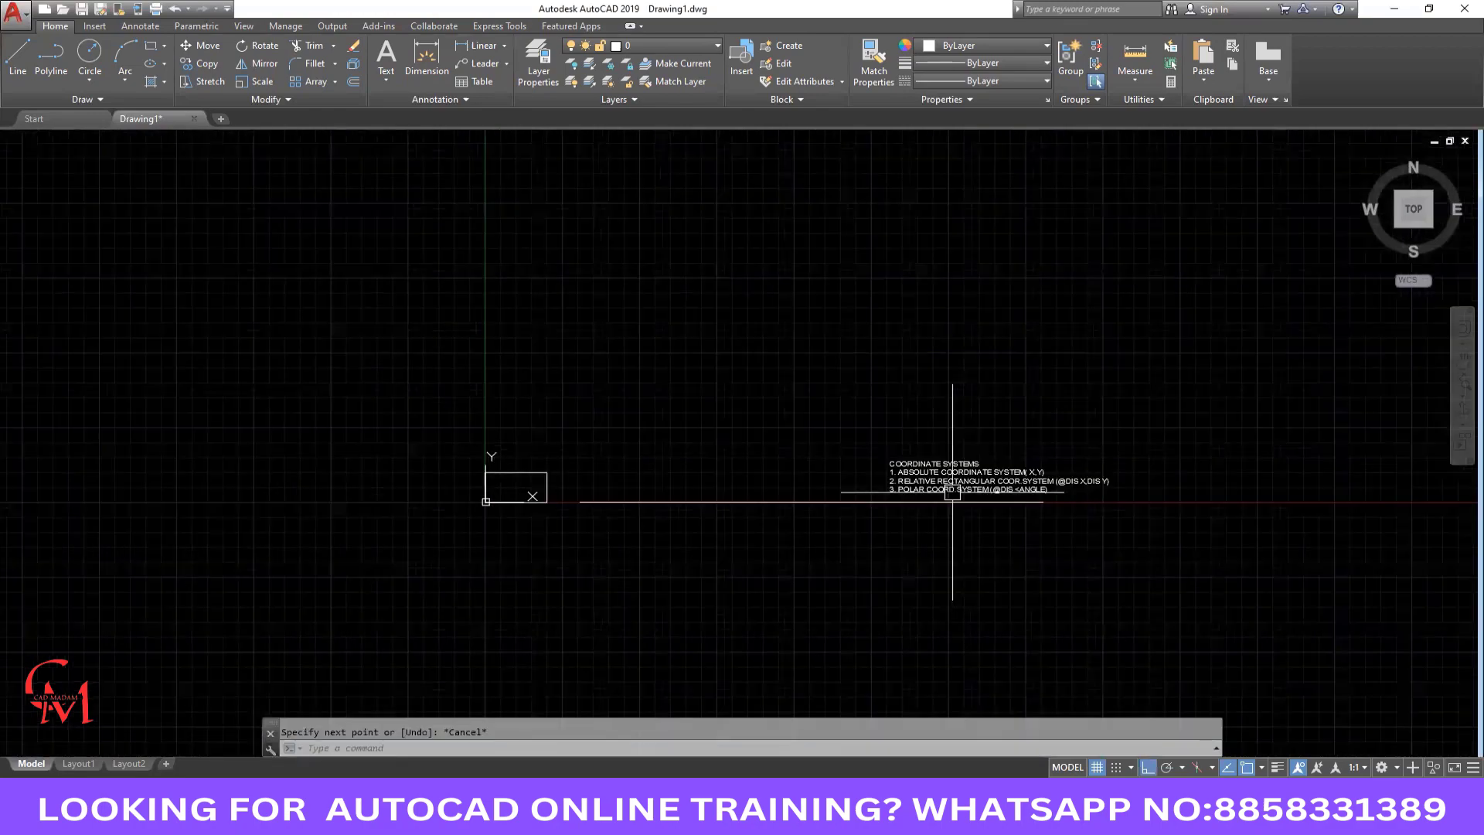
key("ctrl+z")
Draw a three-step staircase outline in the empty area right of the rectangle with the Line command and Ortho on, ending on the base line.
type("L")
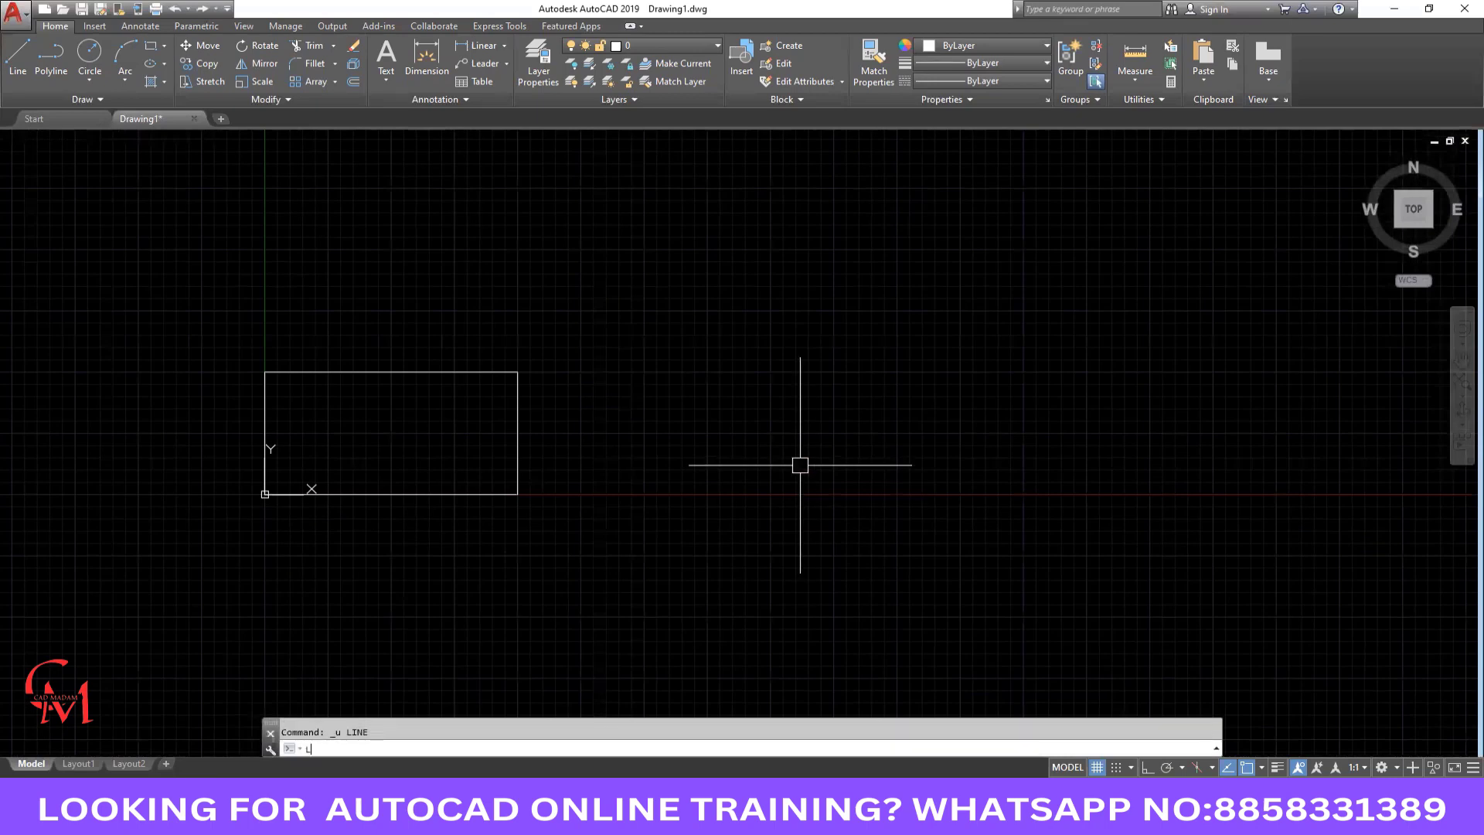
key("Return")
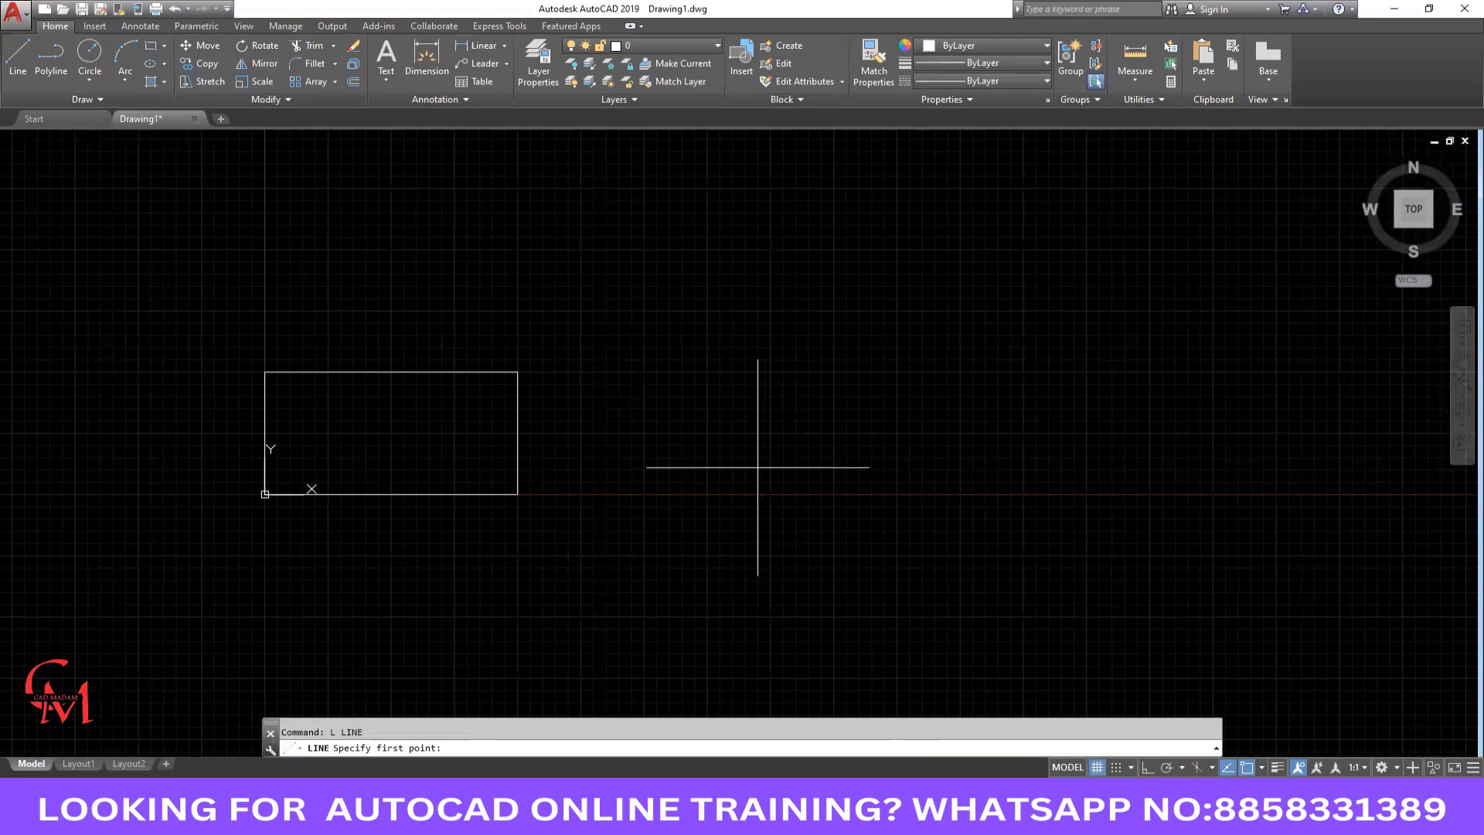
left_click(702, 484)
key("F8")
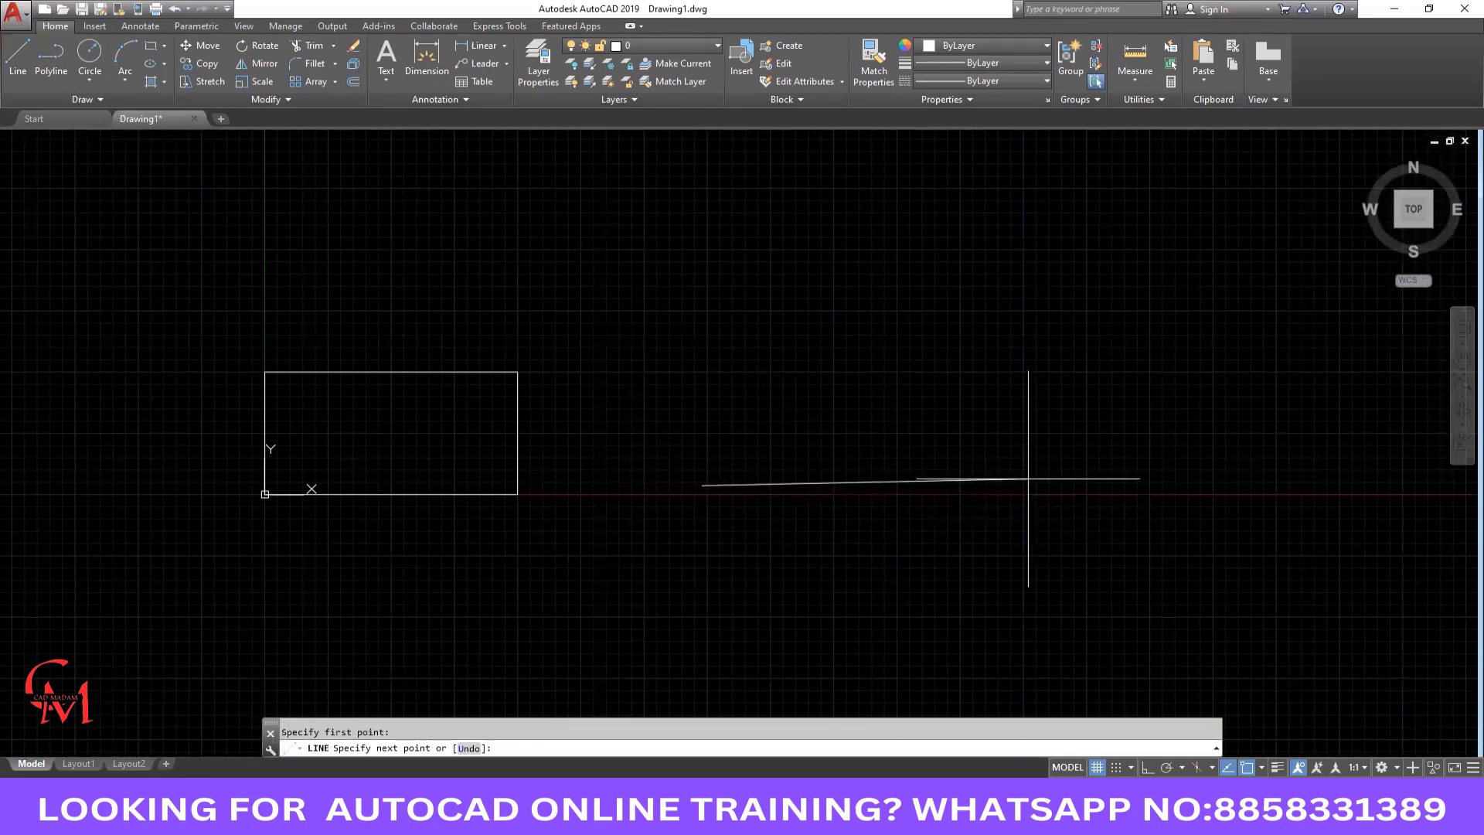
left_click(1113, 434)
left_click(1012, 433)
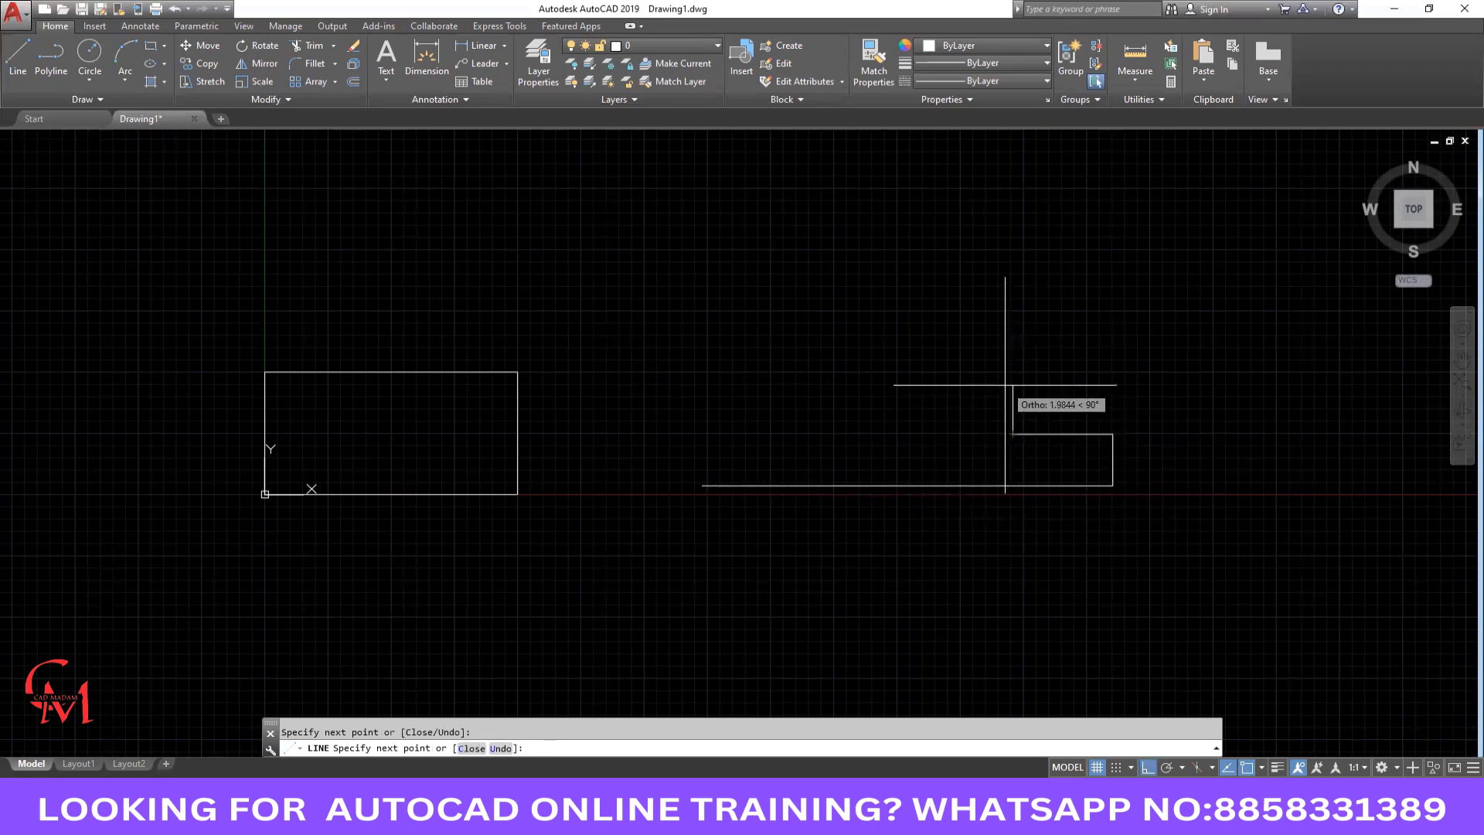
left_click(1004, 392)
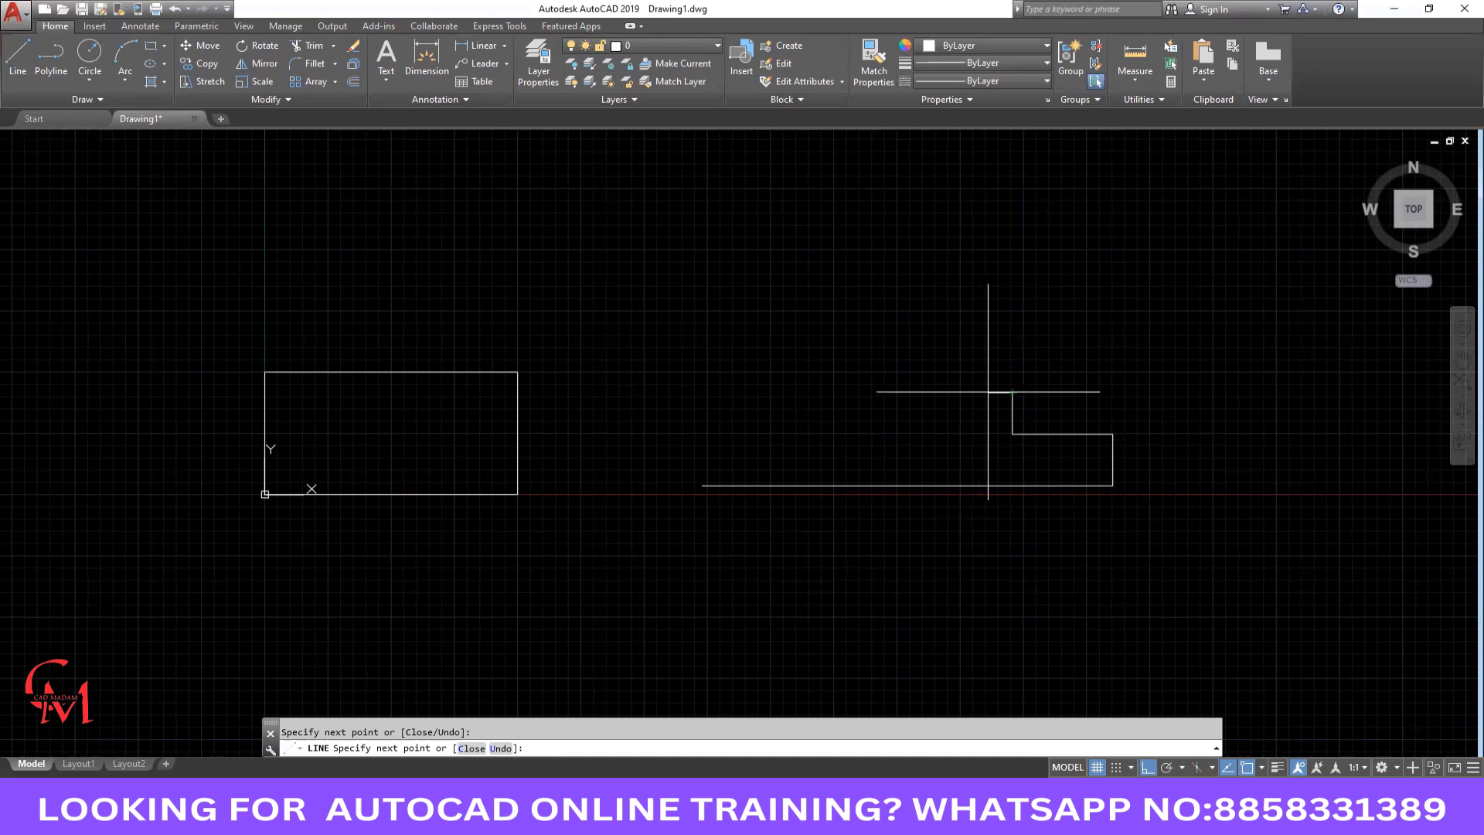
left_click(911, 393)
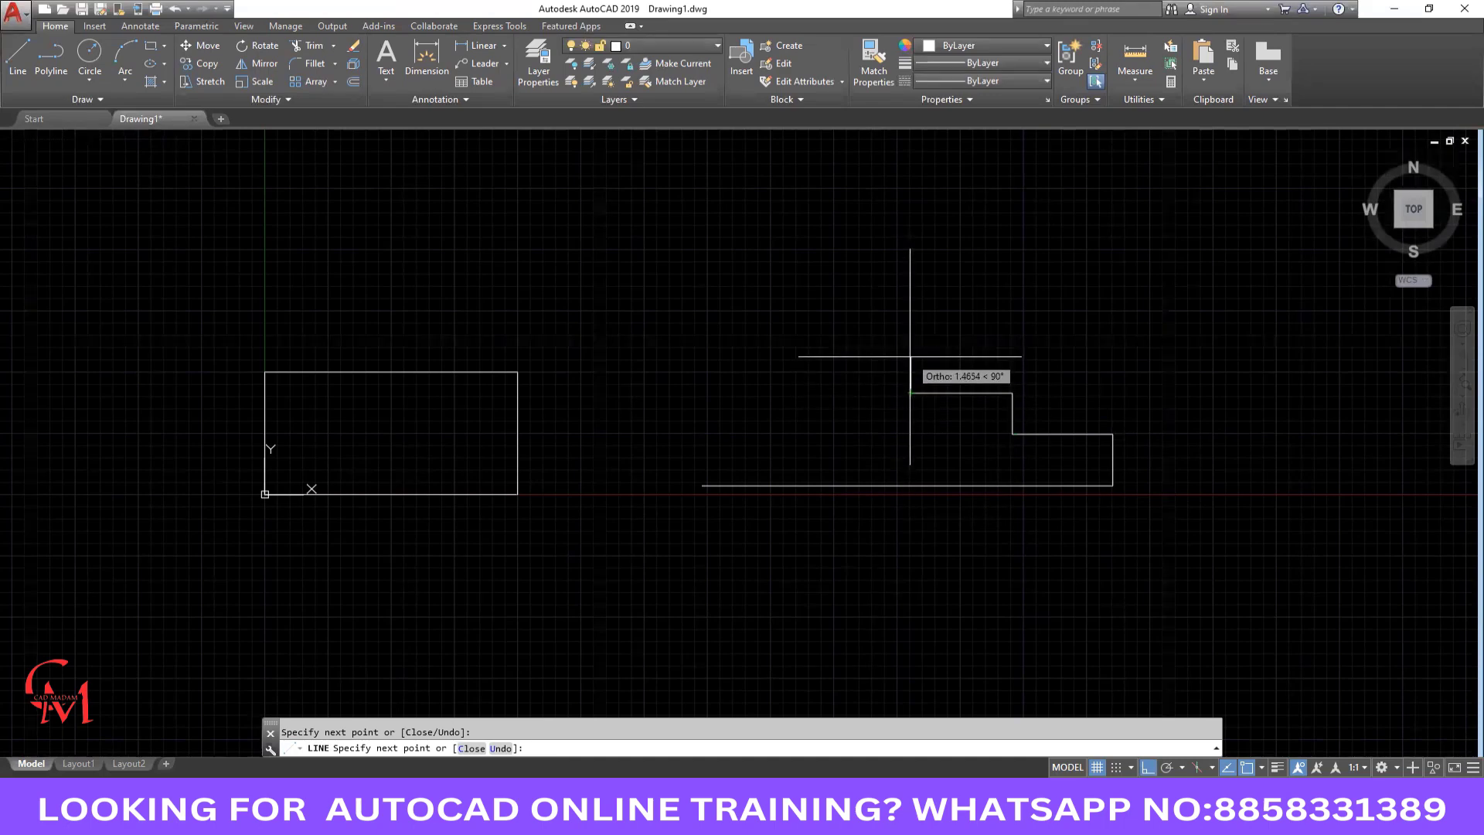
left_click(910, 356)
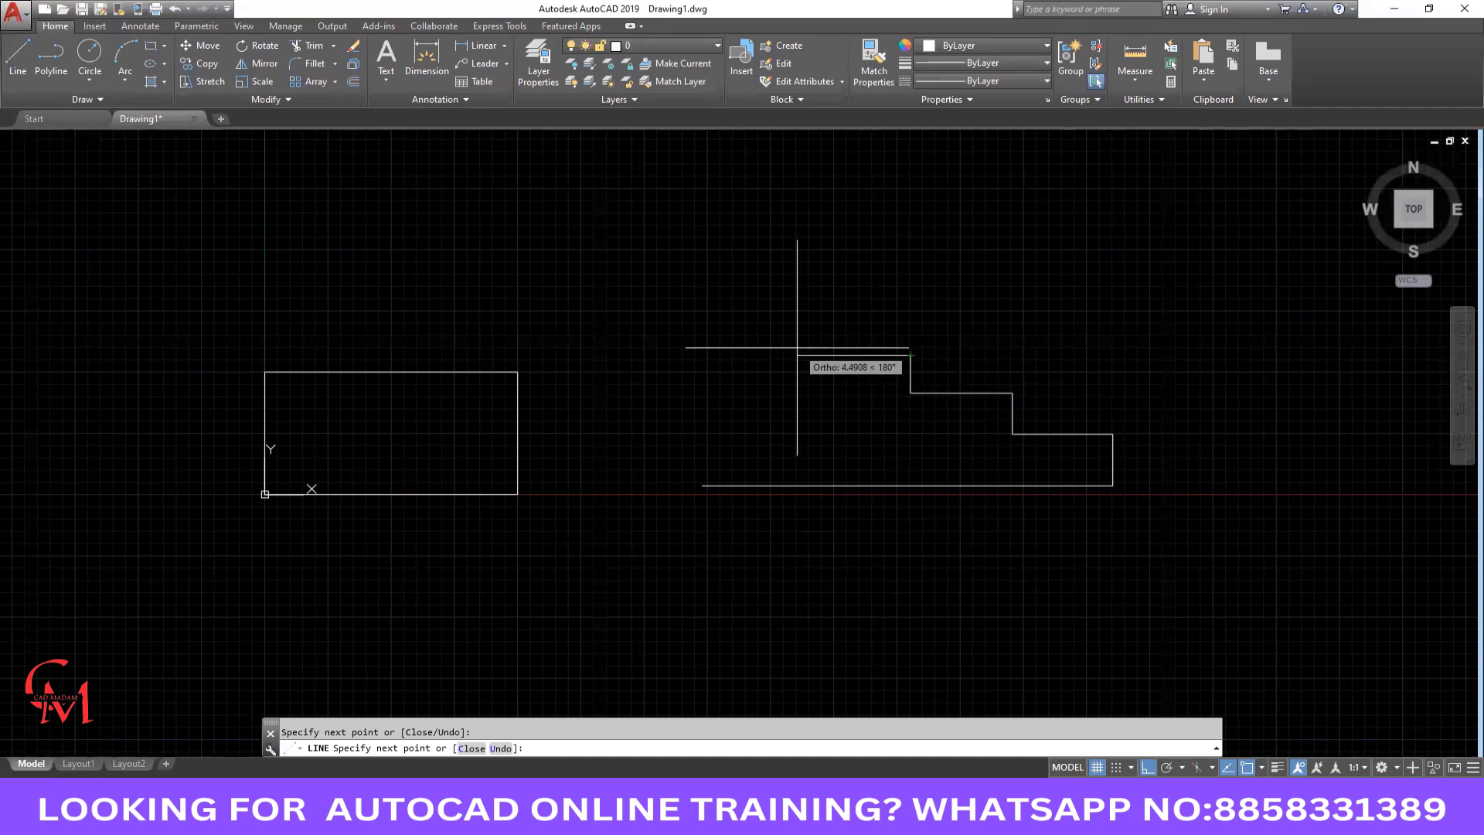
left_click(809, 356)
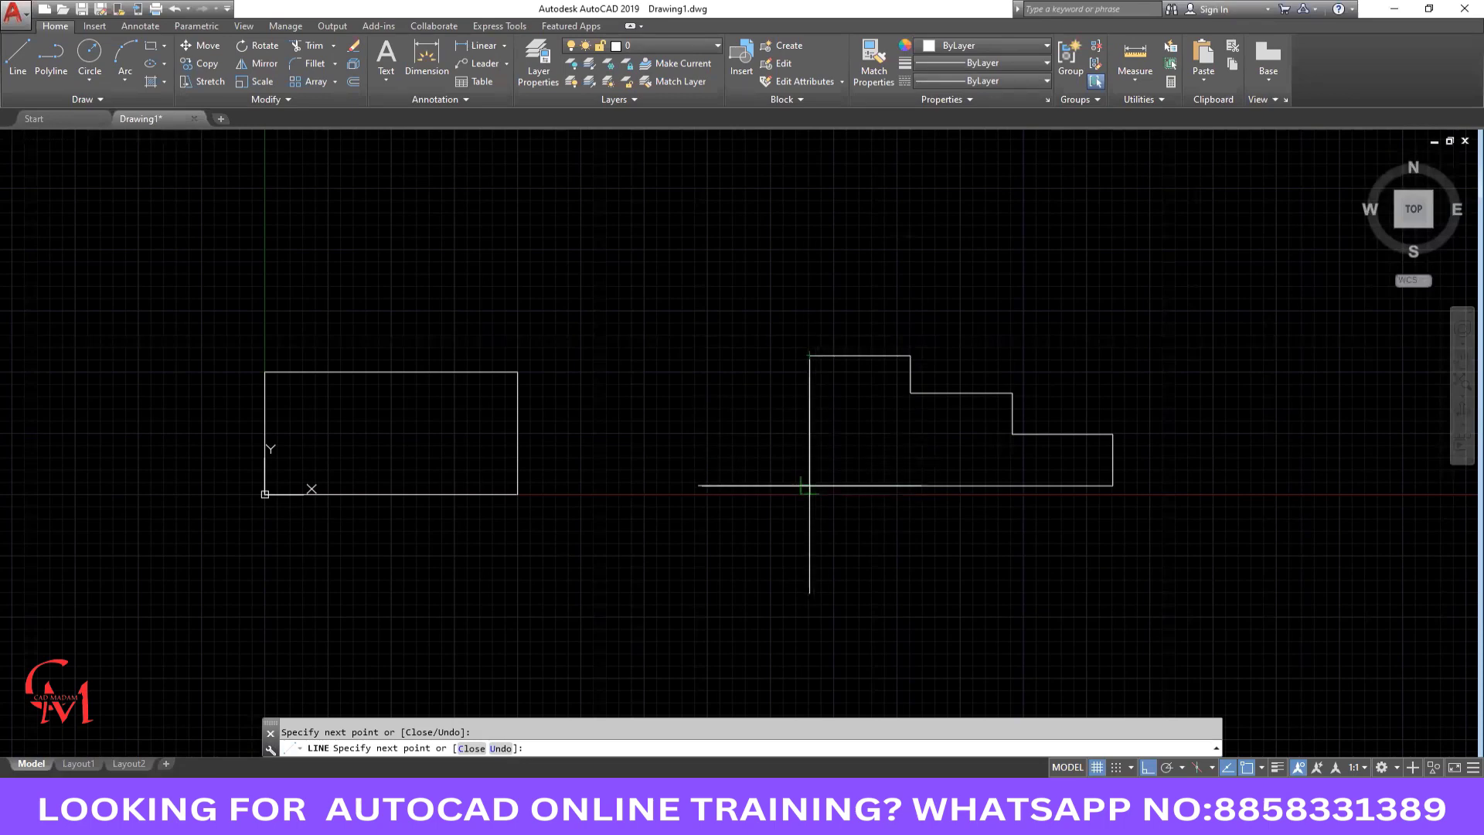
left_click(809, 485)
key("Return")
Trim the part of the base line that overhangs past the staircase outline's tall vertical edge.
type("TR")
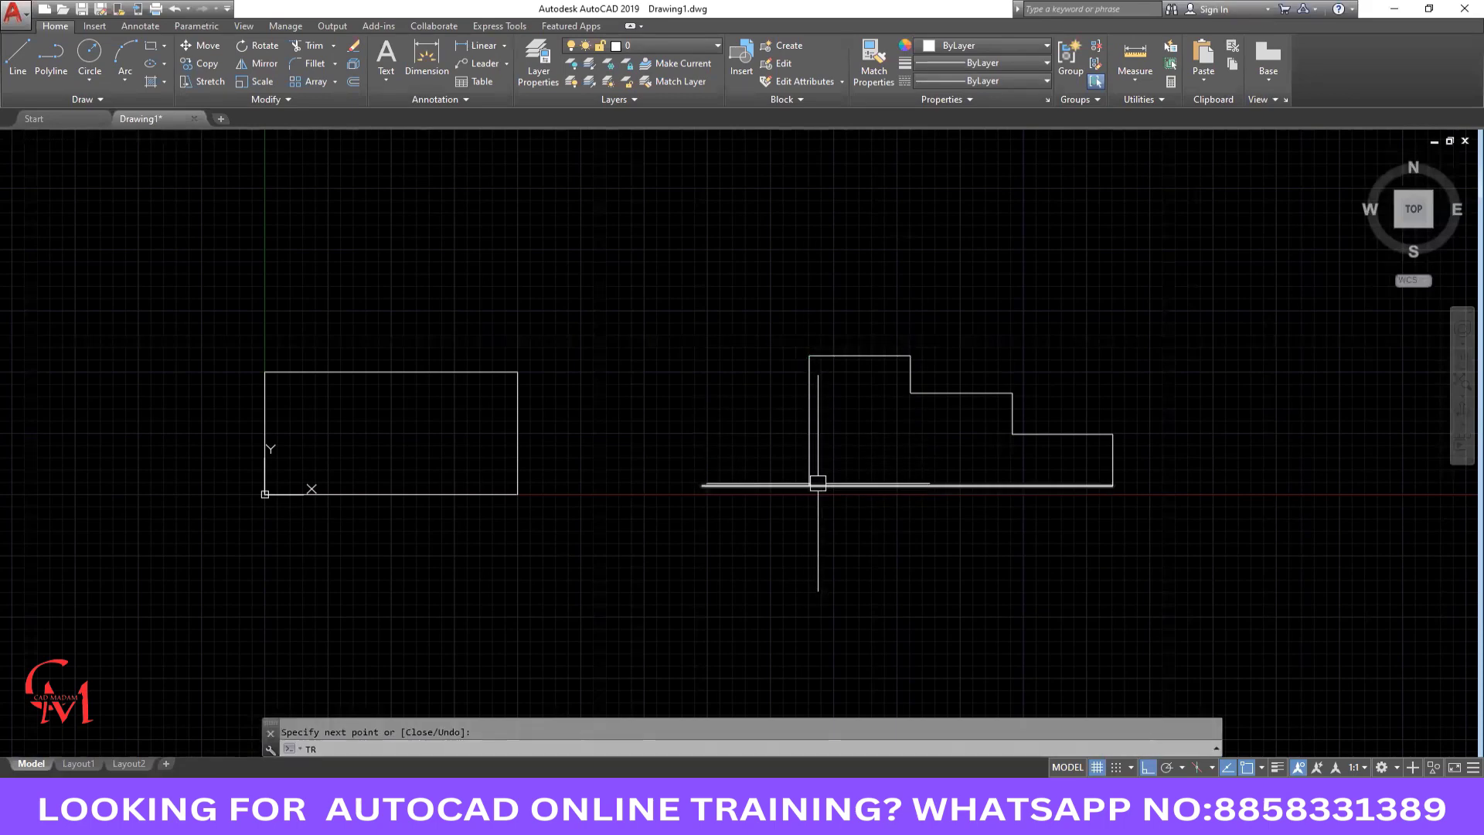
key("Return")
key("Return")
key("Escape")
scroll(1036, 483, "up", 2)
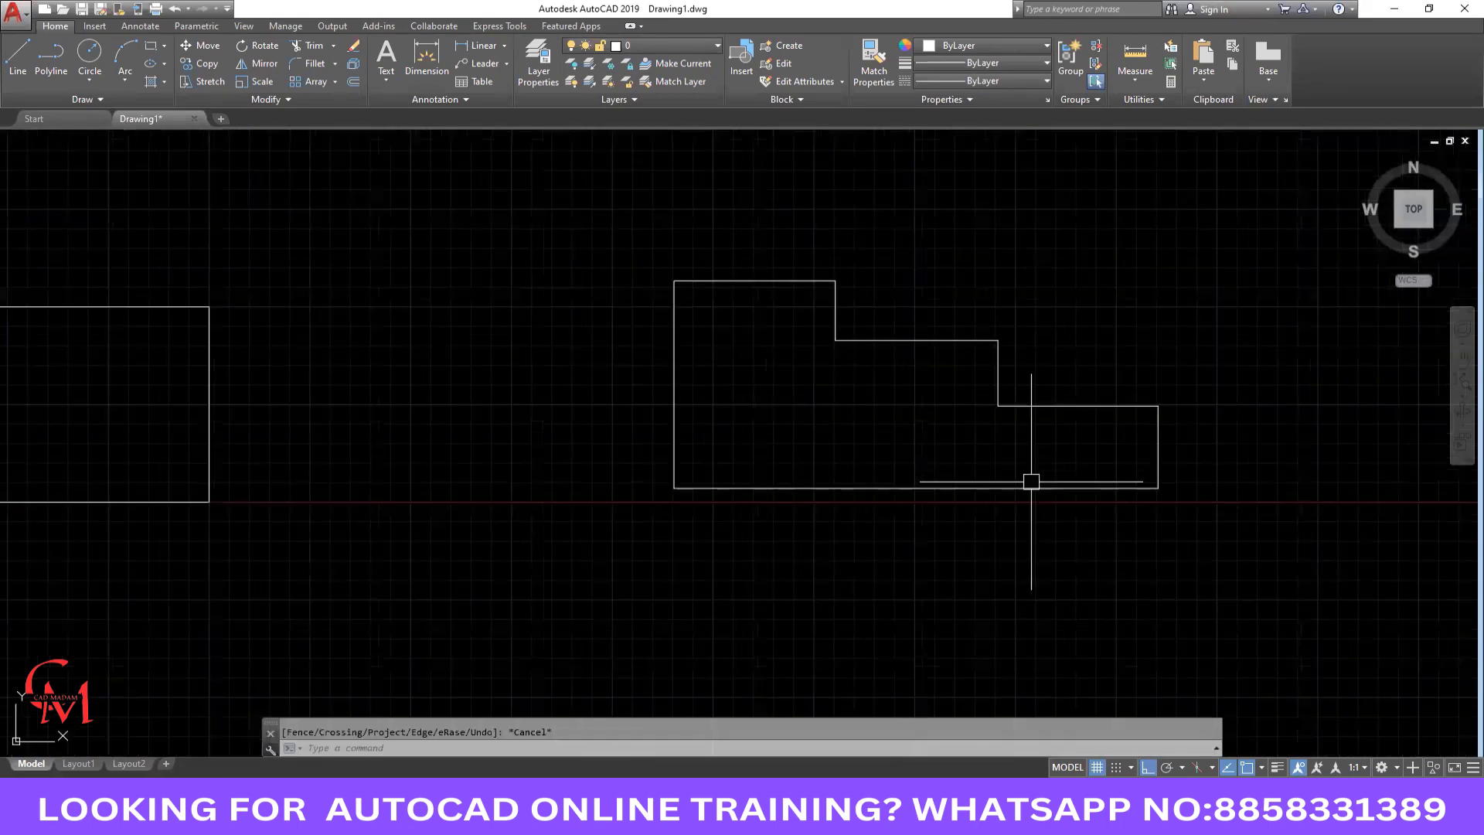
Add single-line text labels 75 below the base, 15 beside the short right edge and 25 above the lowest tread.
middle_click_drag(1031, 482, 899, 490)
type("TEXT")
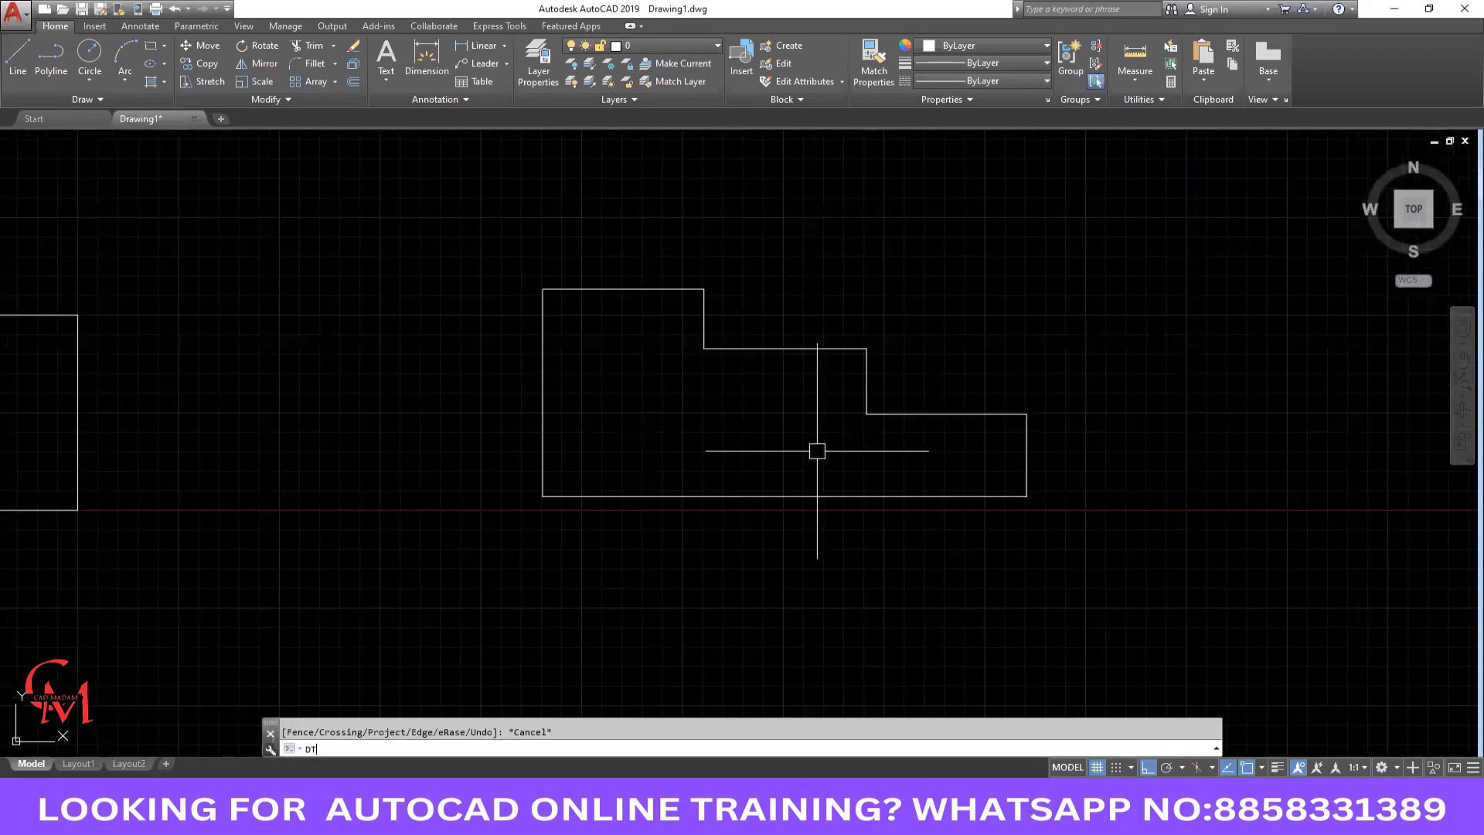
key("Return")
left_click(788, 529)
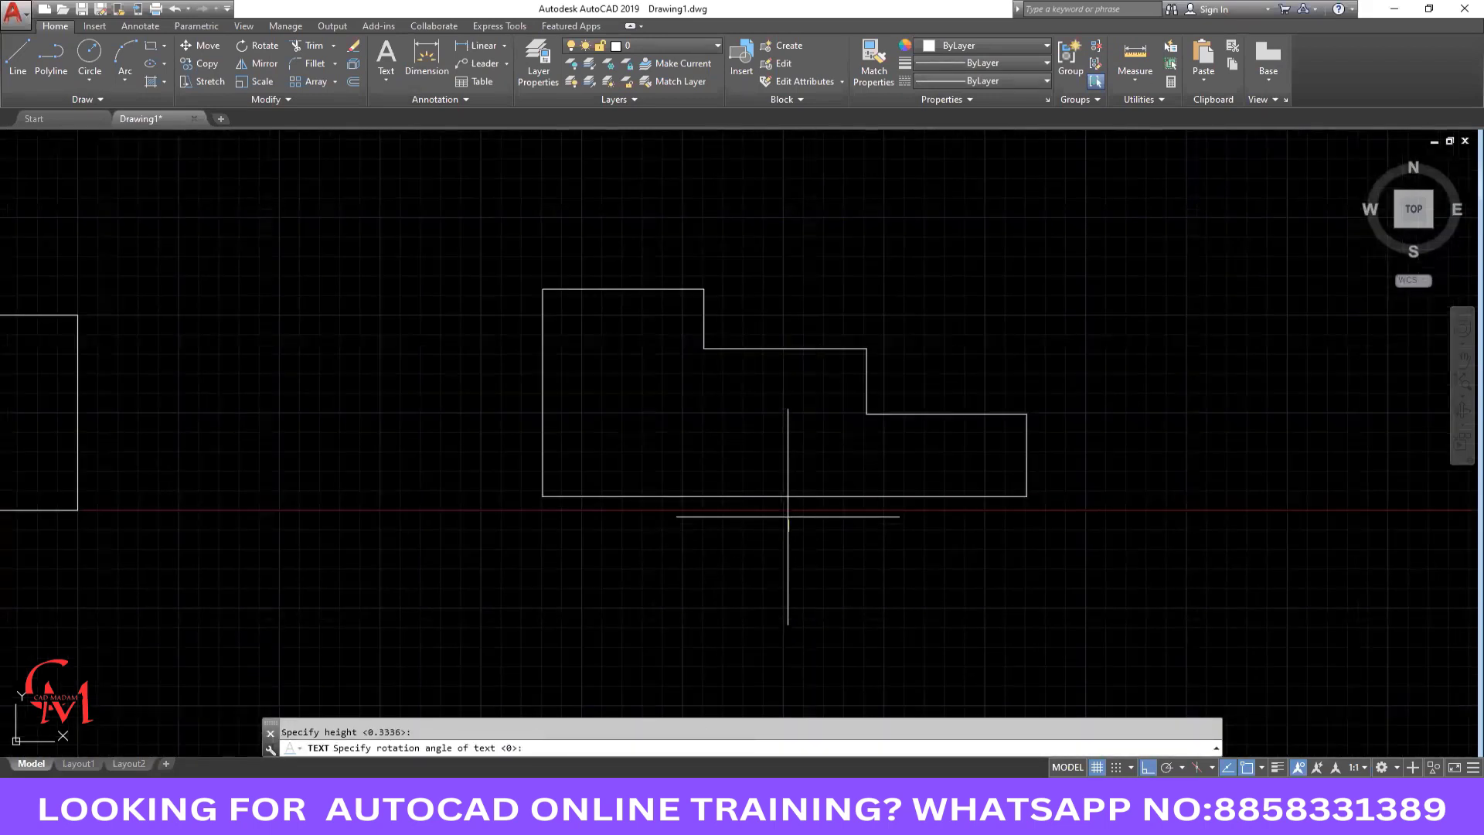
key("Return")
type("75")
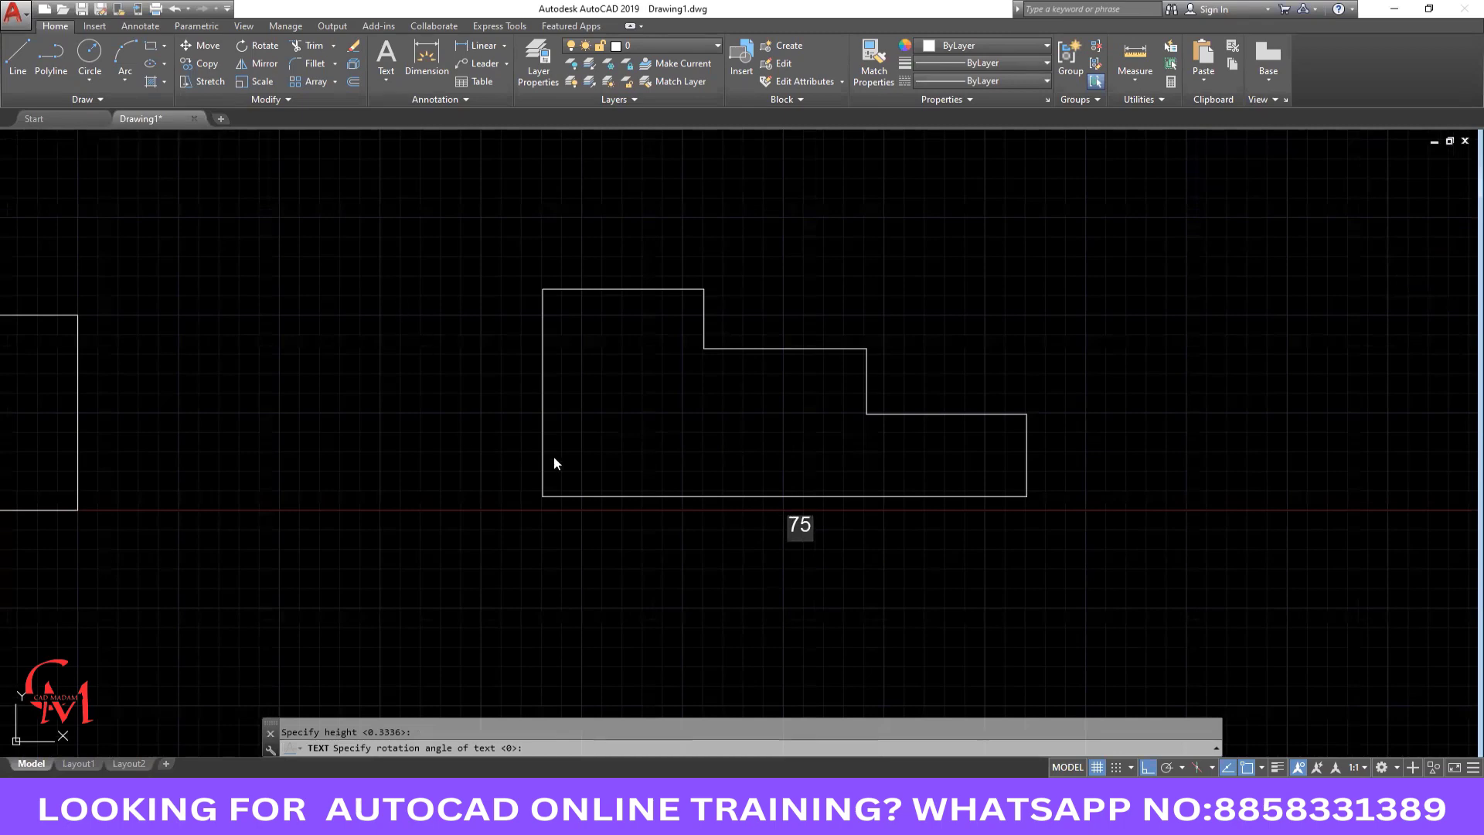
left_click(1040, 465)
type("15")
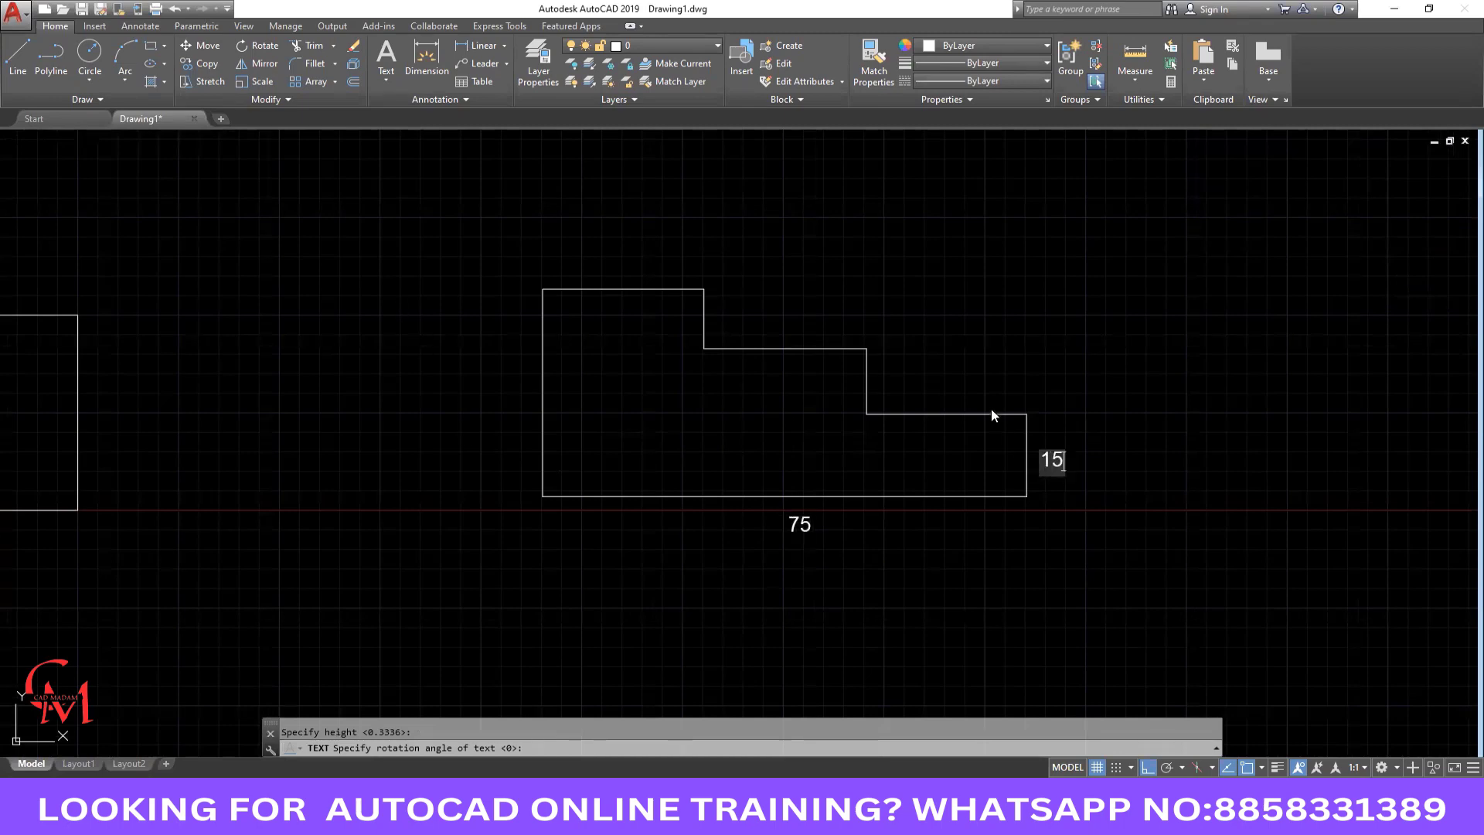
left_click(954, 413)
type("25")
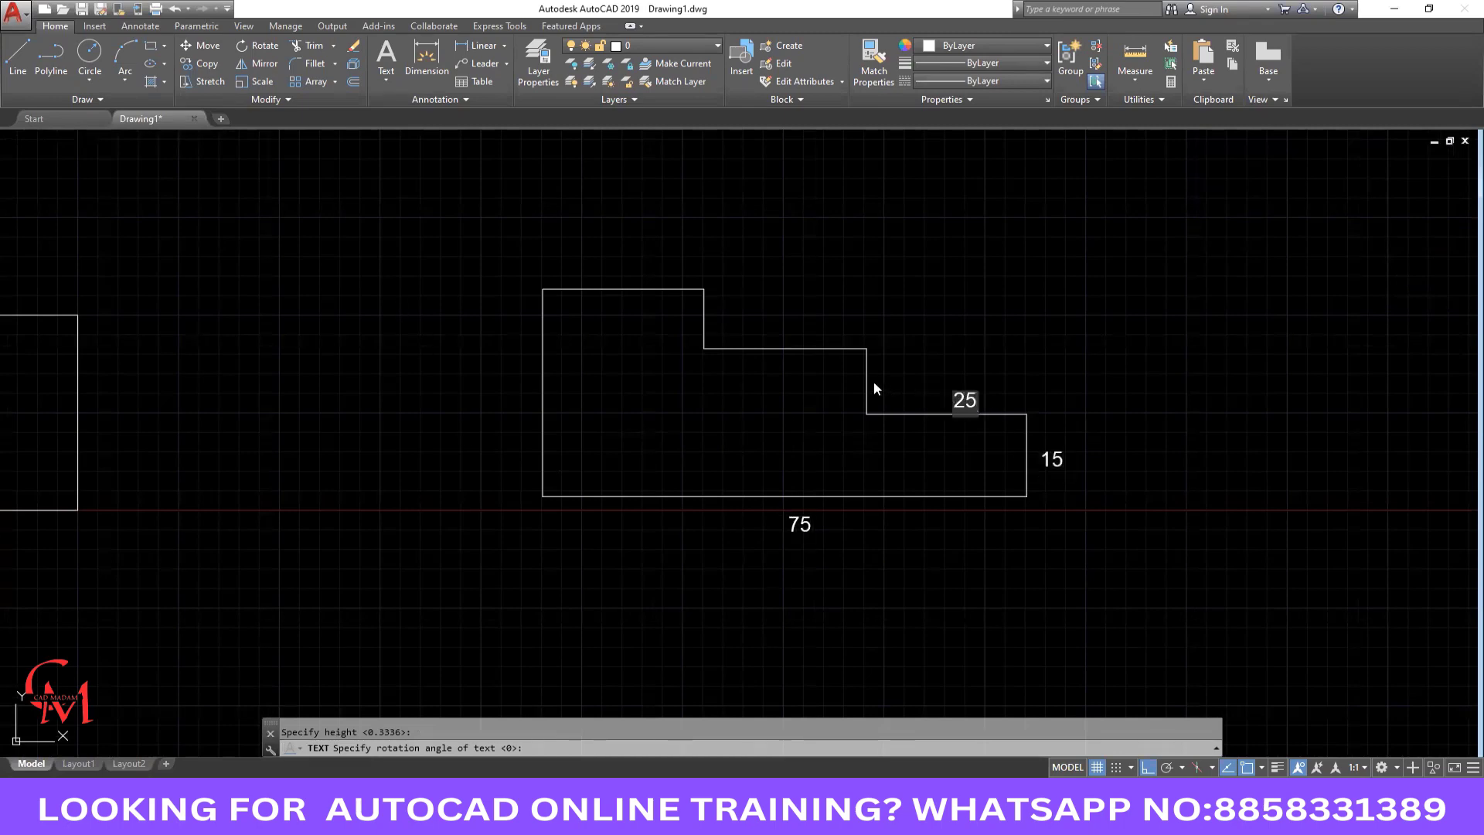
Label the middle riser 15, middle tread 25, upper riser 15, top edge 25 and tall left edge 45, and finish the text.
left_click(873, 382)
type("15")
left_click(783, 340)
type("25")
left_click(711, 313)
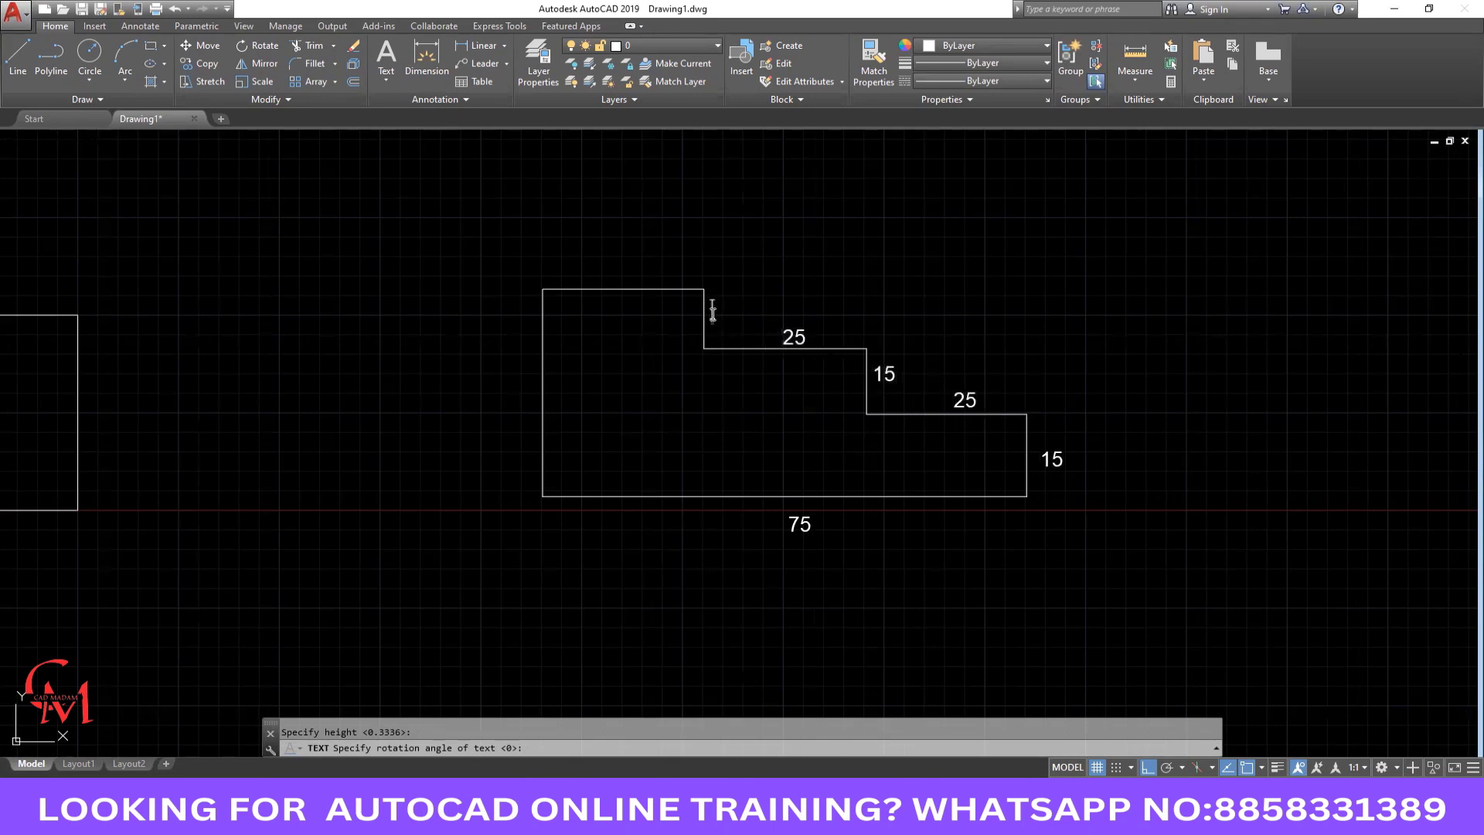
type("15")
left_click(604, 280)
type("25")
left_click(498, 394)
type("45")
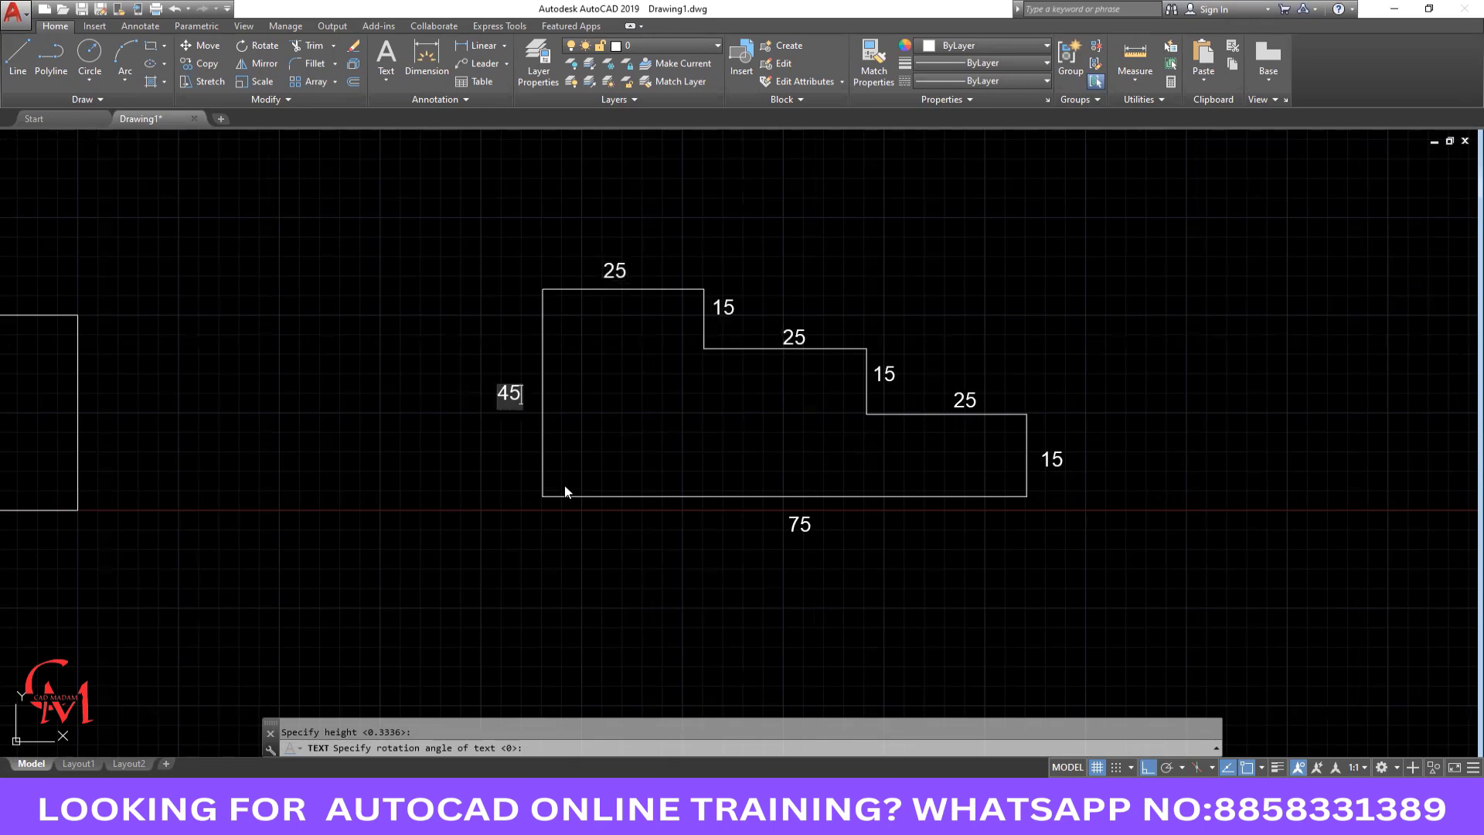
left_click(615, 441)
key("Return")
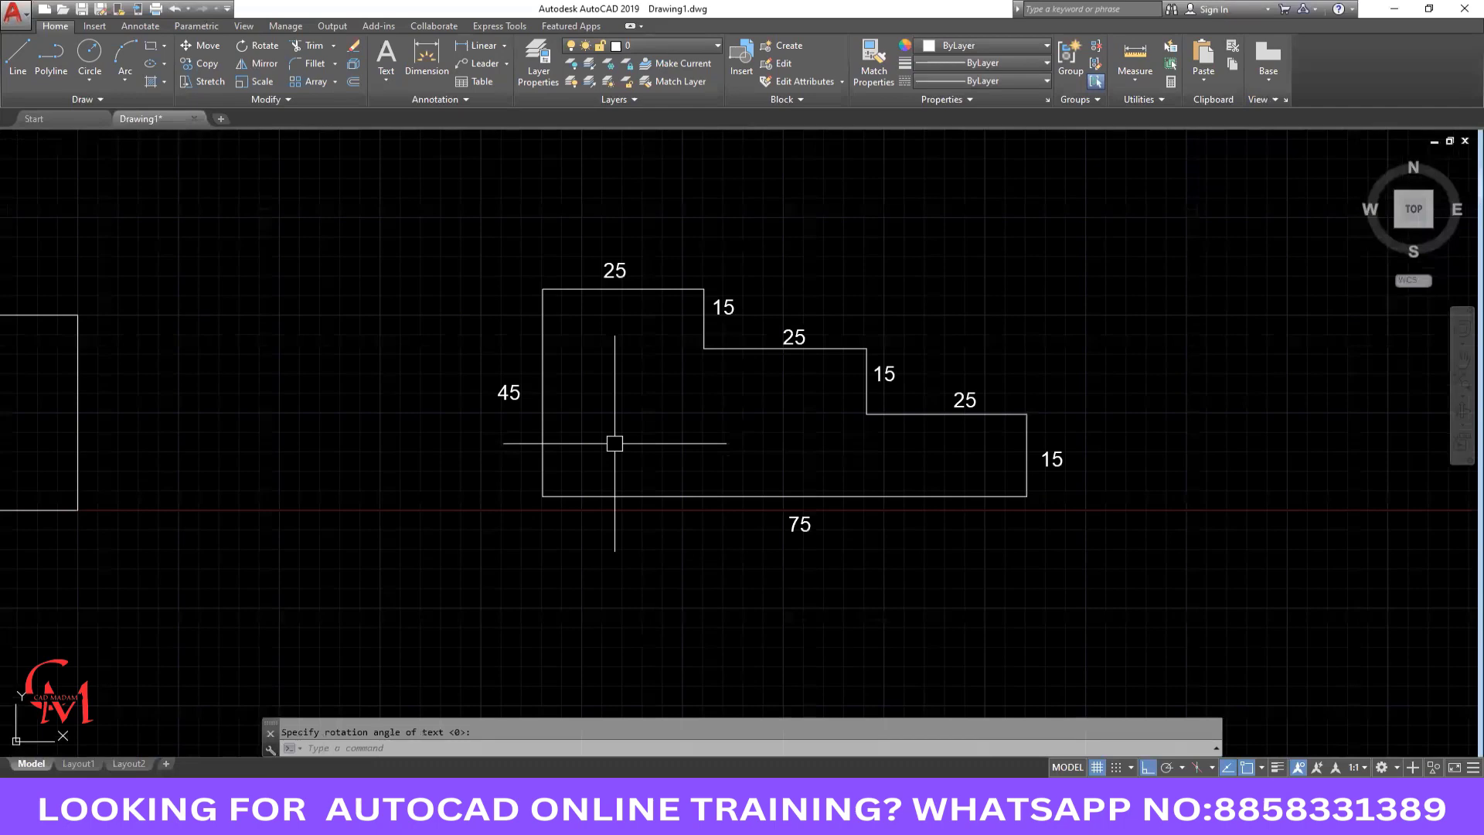
key("Escape")
Add text labels with absolute coordinates 0,0 and 75,0 at the base corners and 75,15 at the lowest step's outer corner.
type("dt")
key("Return")
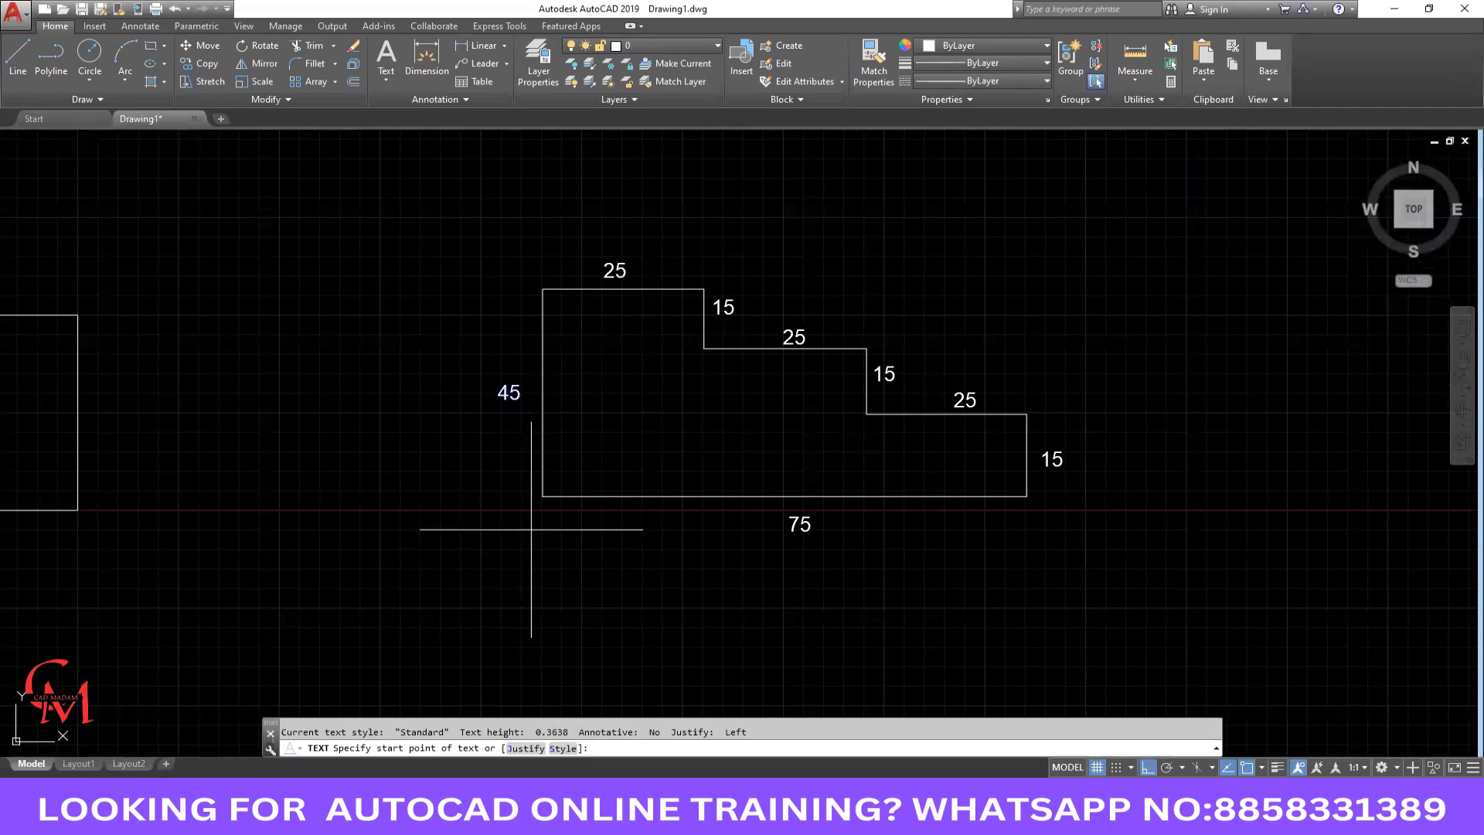
left_click(530, 528)
key("Return")
key("Return")
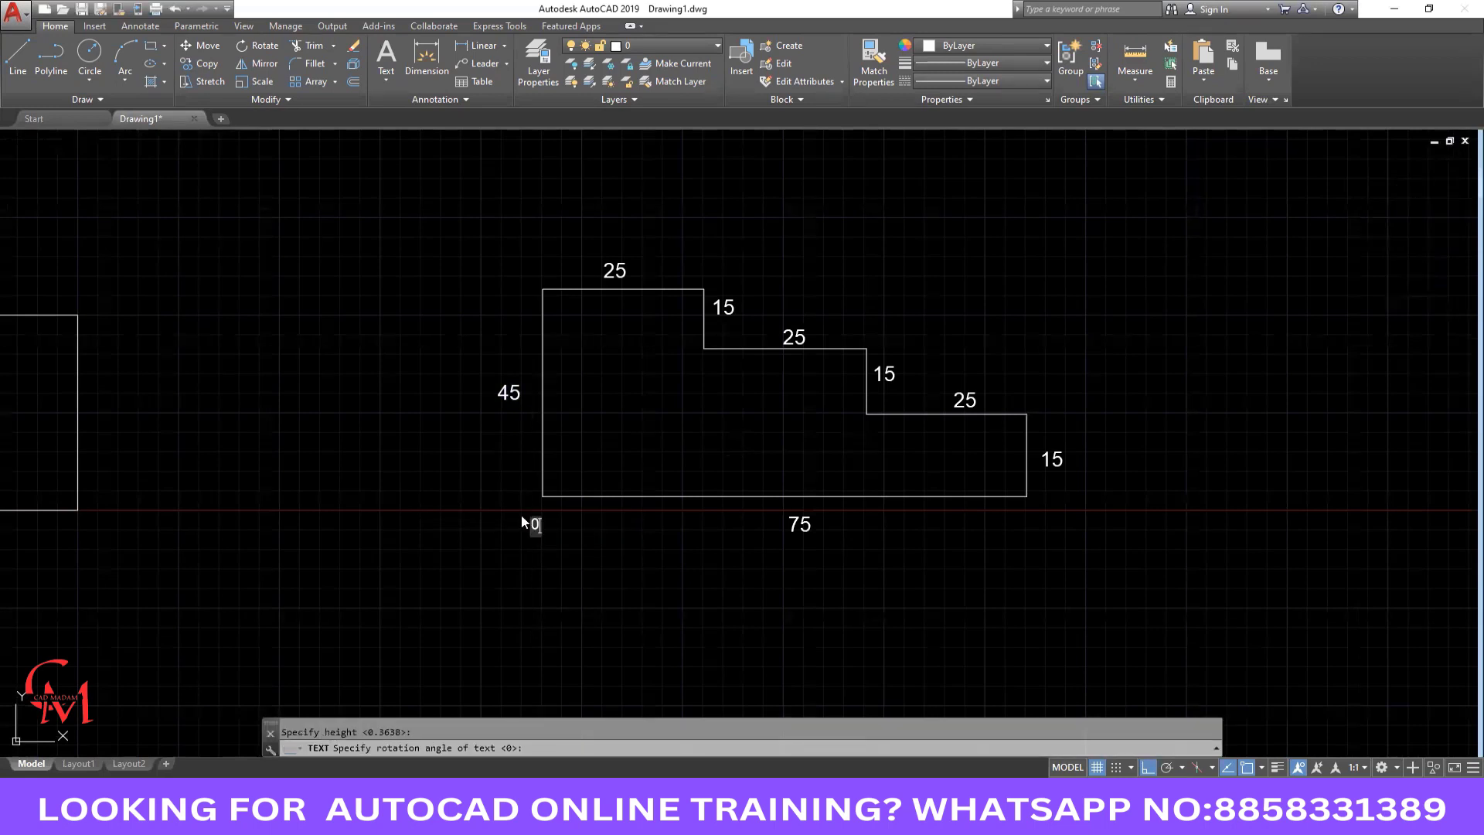
type("0,0")
left_click(1031, 523)
type("75,0")
left_click(1040, 409)
type("75,15")
Label the remaining staircase corners 50,15, 50,30, 25,30, 25,45 and 0,45 in order, and finish the text.
left_click(859, 434)
type("50,15")
left_click(881, 341)
type("50,30")
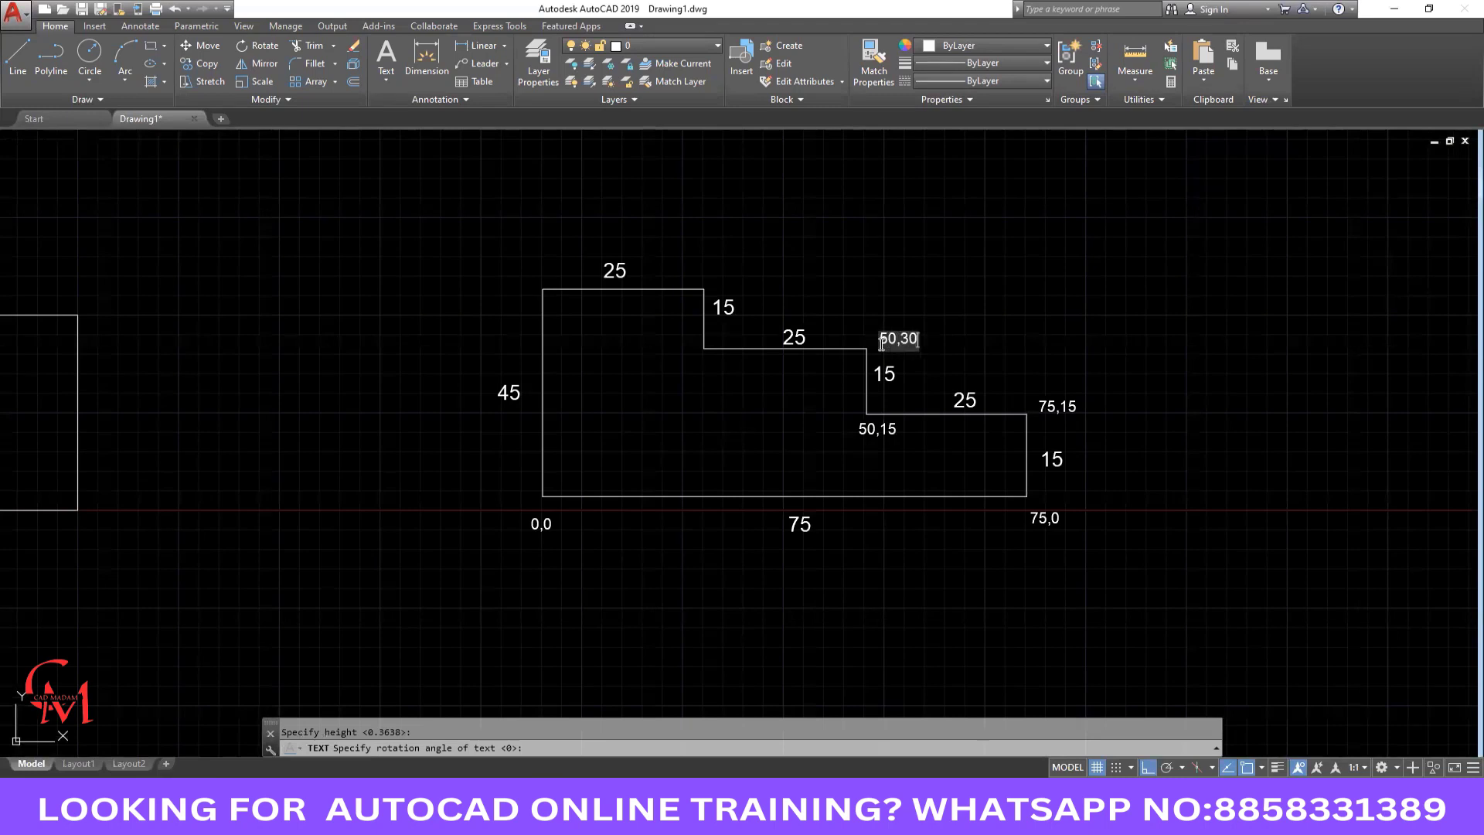
left_click(699, 364)
left_click(714, 276)
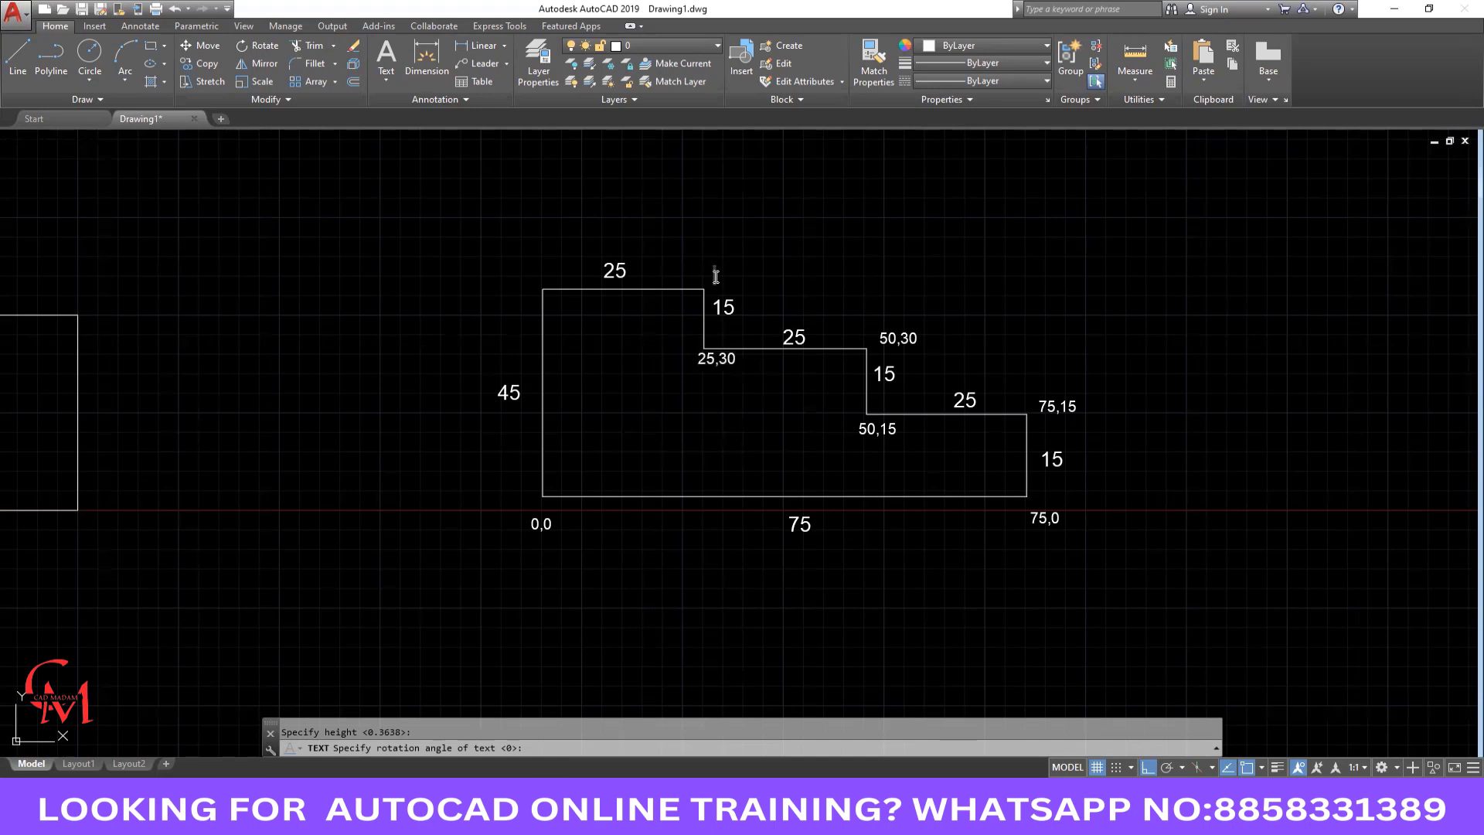
type("25,45")
left_click(501, 278)
type("0,45")
key("Return")
key("Return")
Delete the rectangle at the origin.
scroll(707, 521, "down", 2)
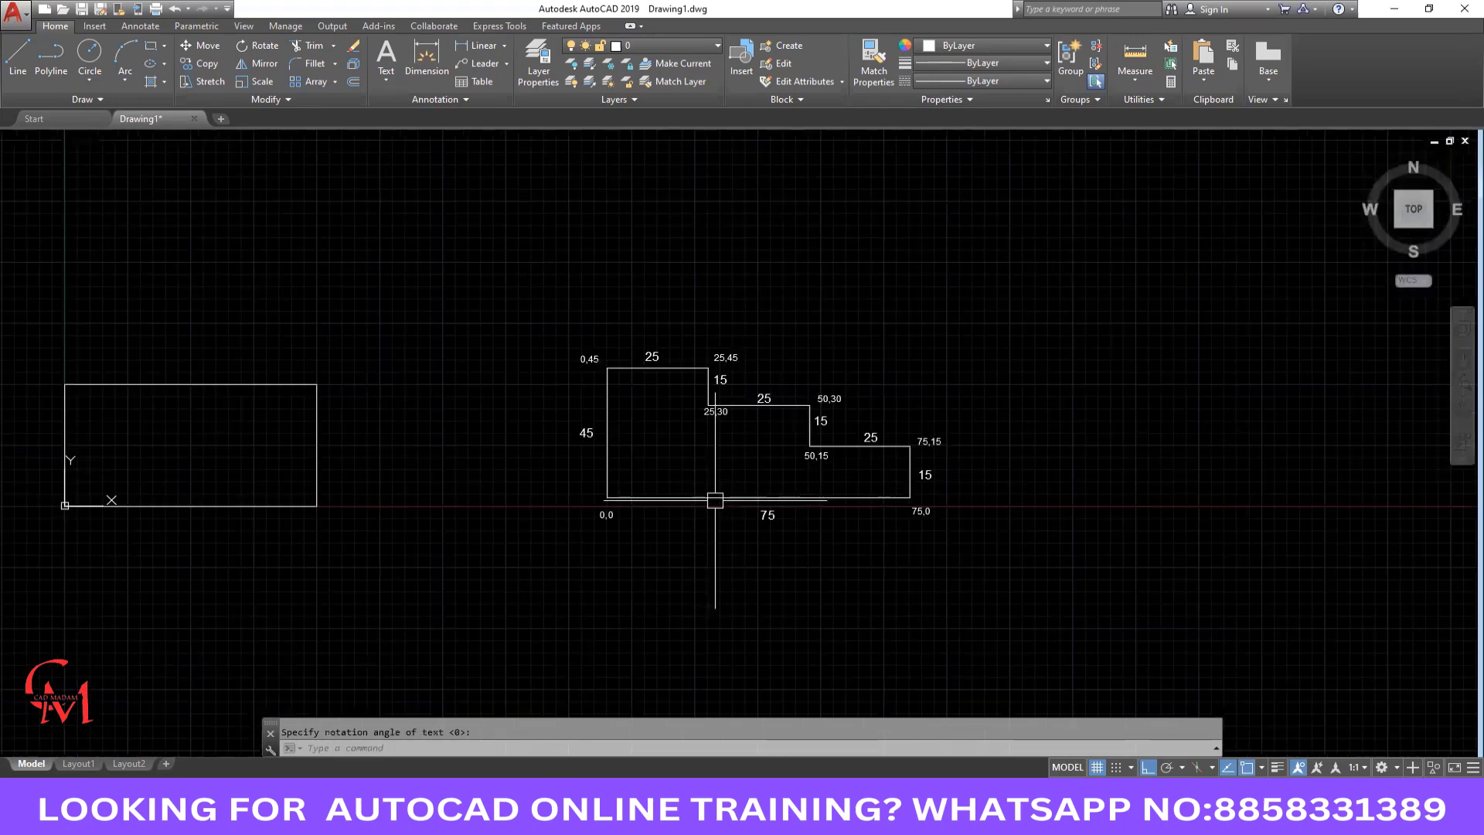
scroll(333, 369, "down", 2)
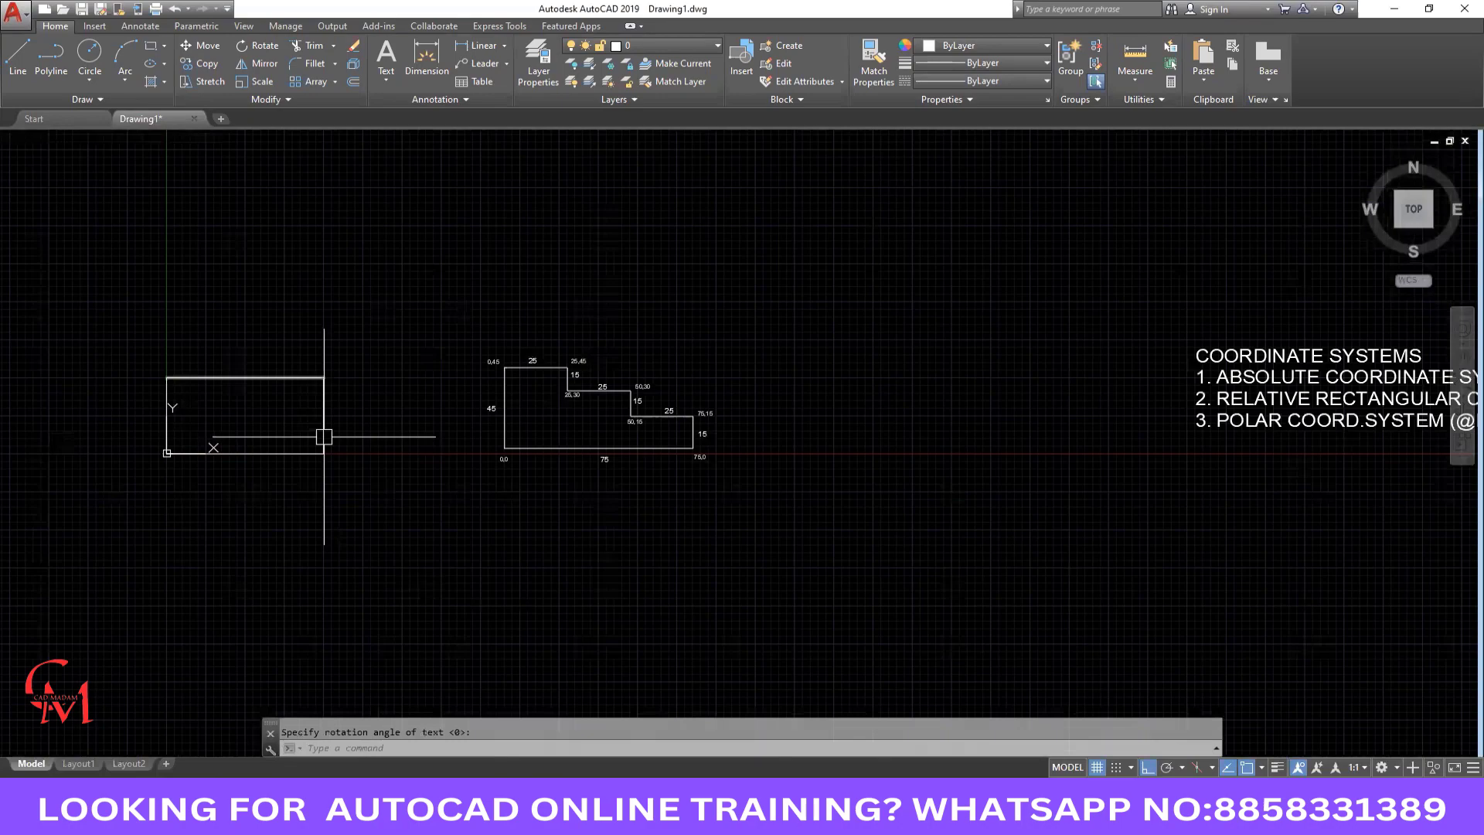
scroll(324, 437, "up", 2)
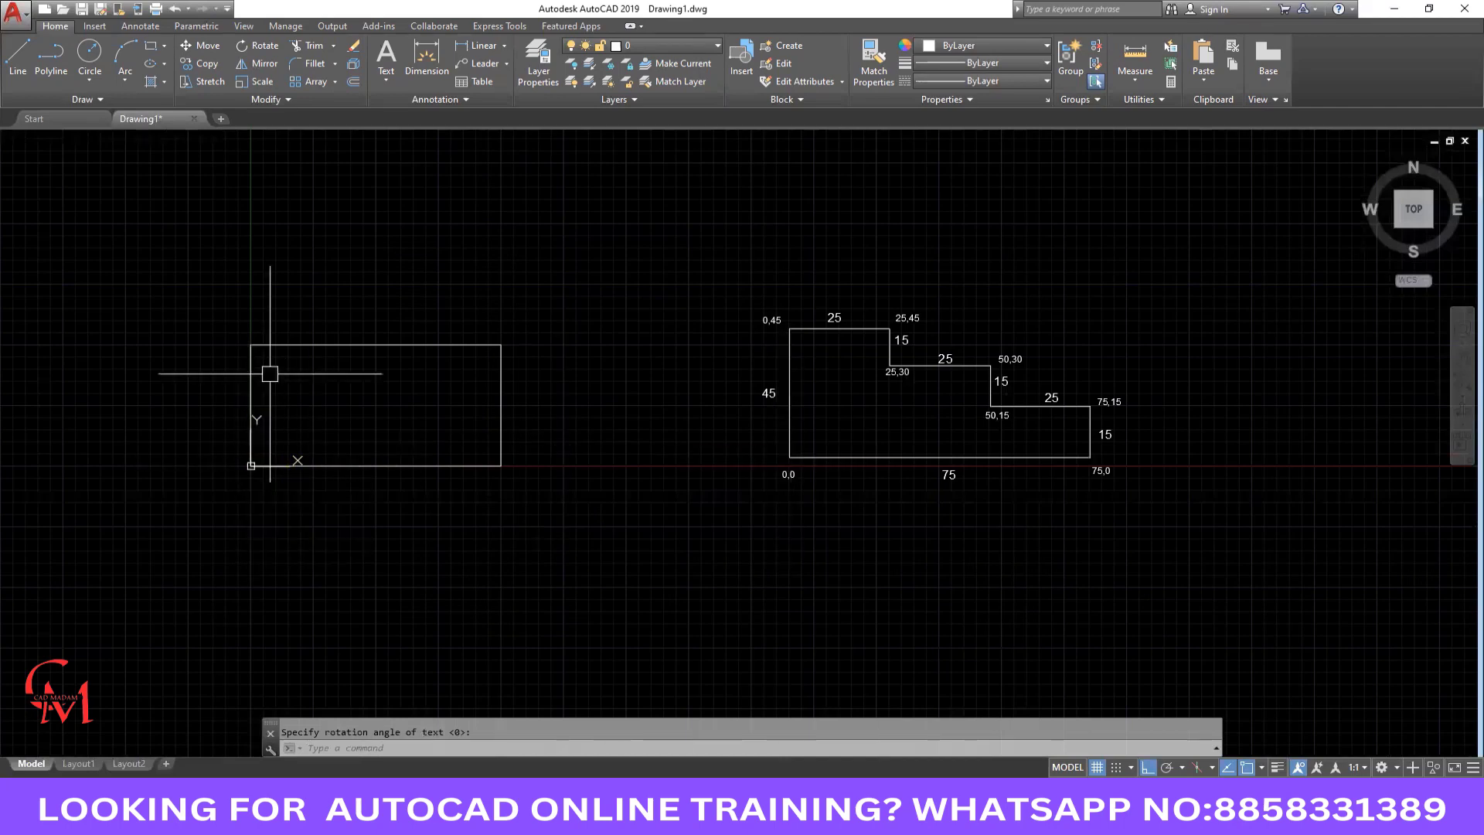
left_click(230, 326)
left_click(594, 513)
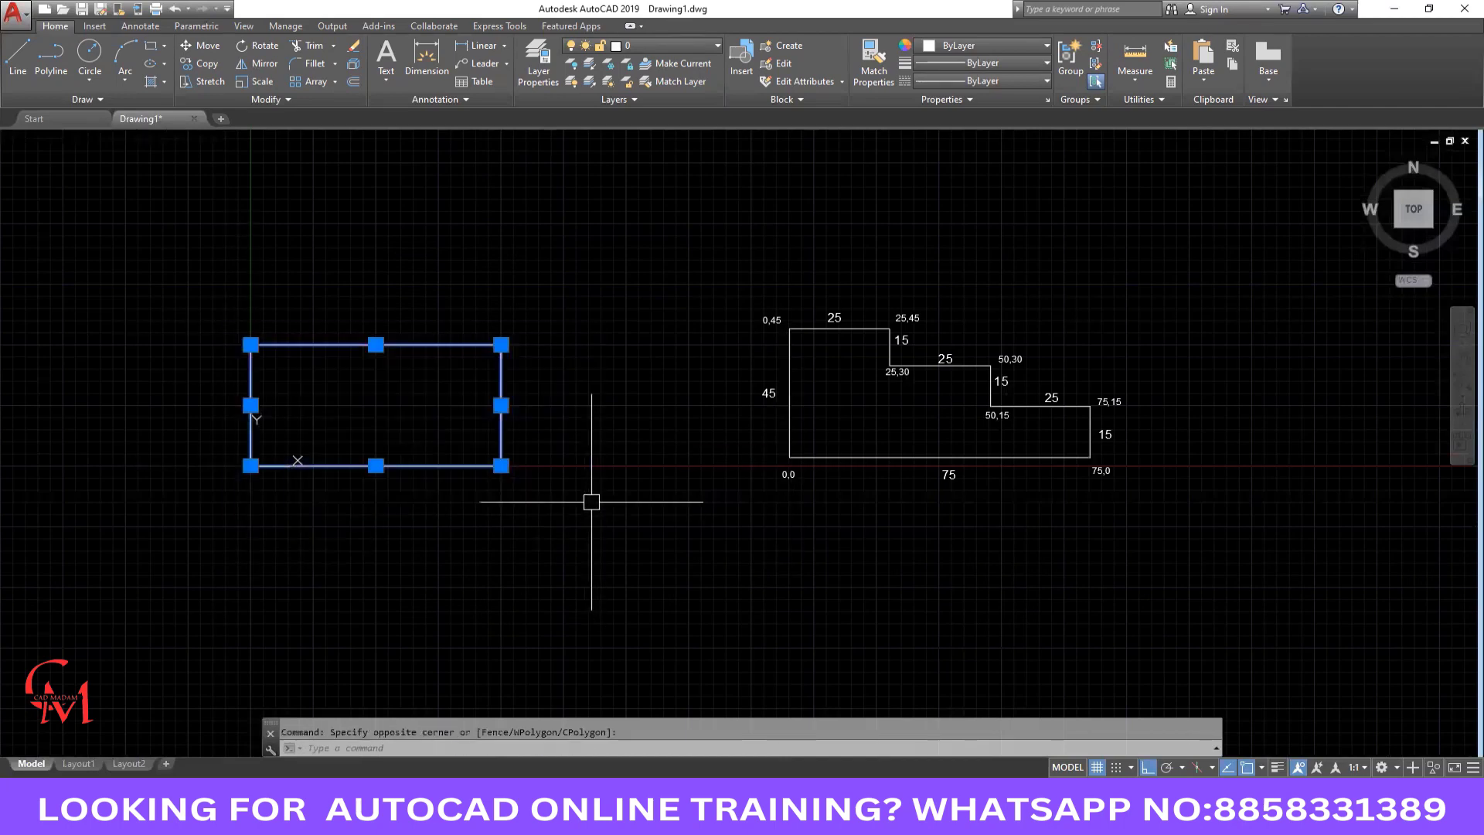
key("Delete")
Delete the staircase outline together with all its length and coordinate labels.
scroll(464, 429, "down", 2)
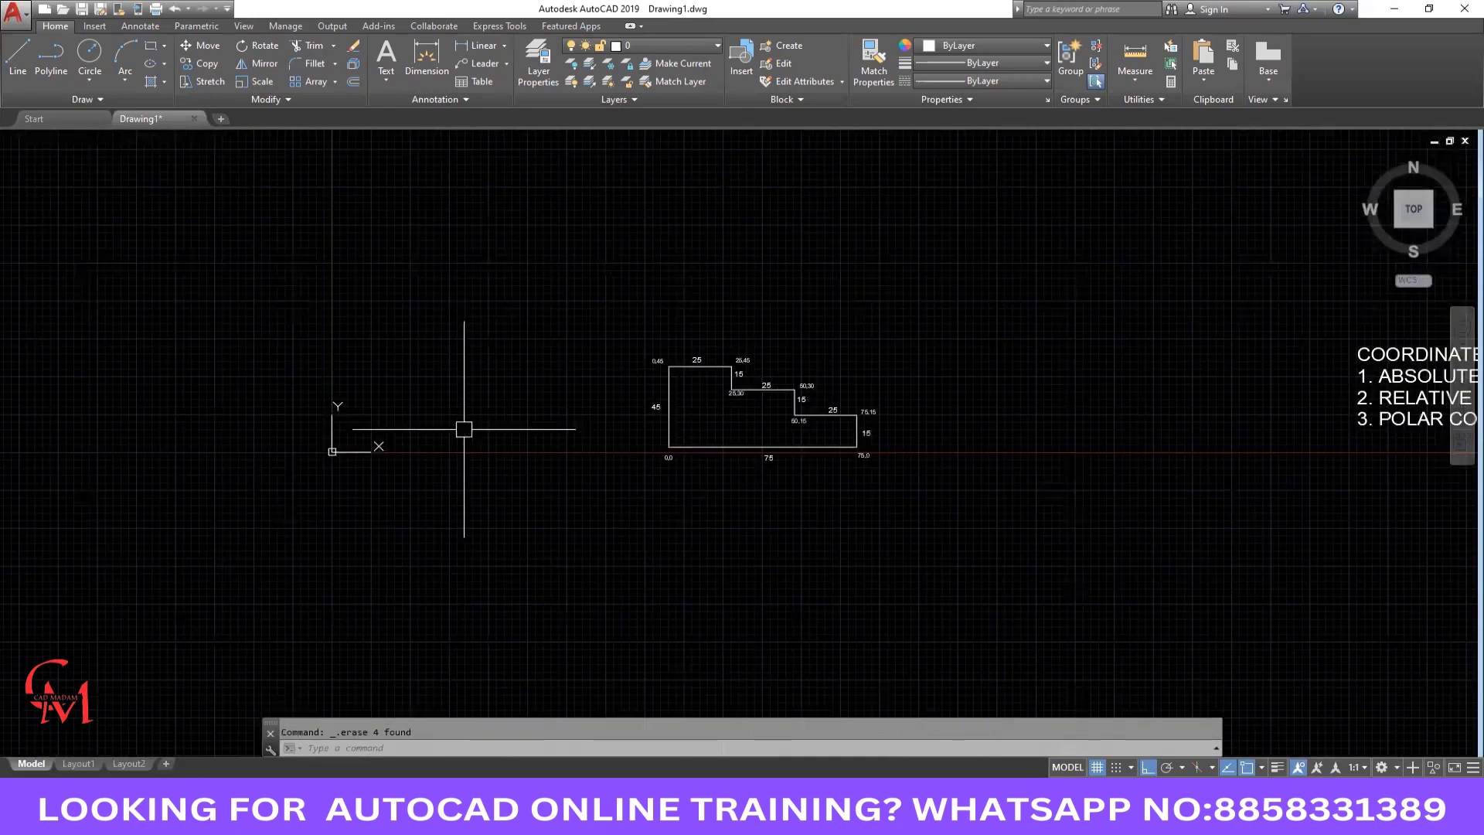
scroll(647, 437, "up", 2)
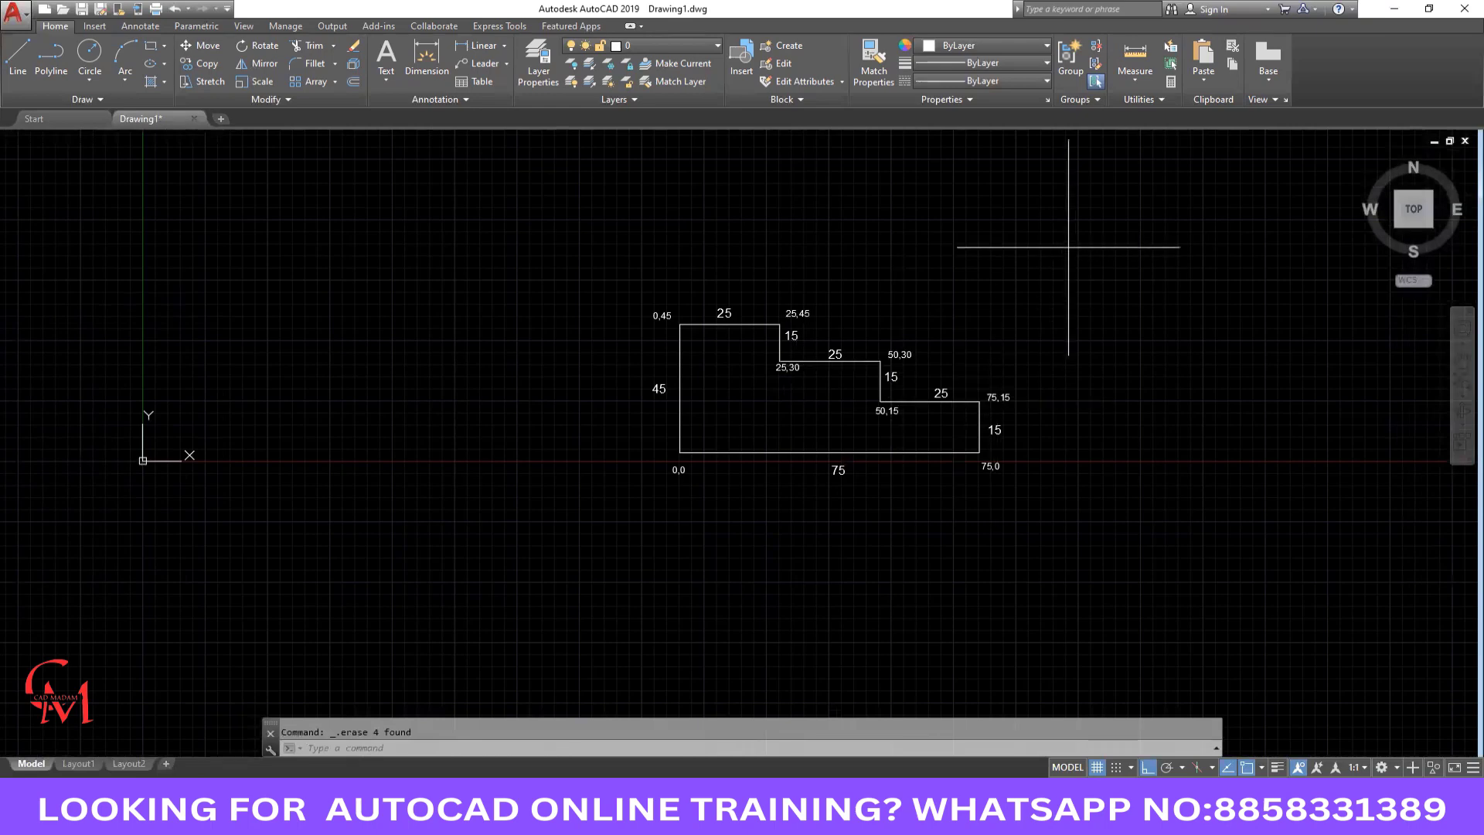
left_click(1067, 242)
left_click(597, 521)
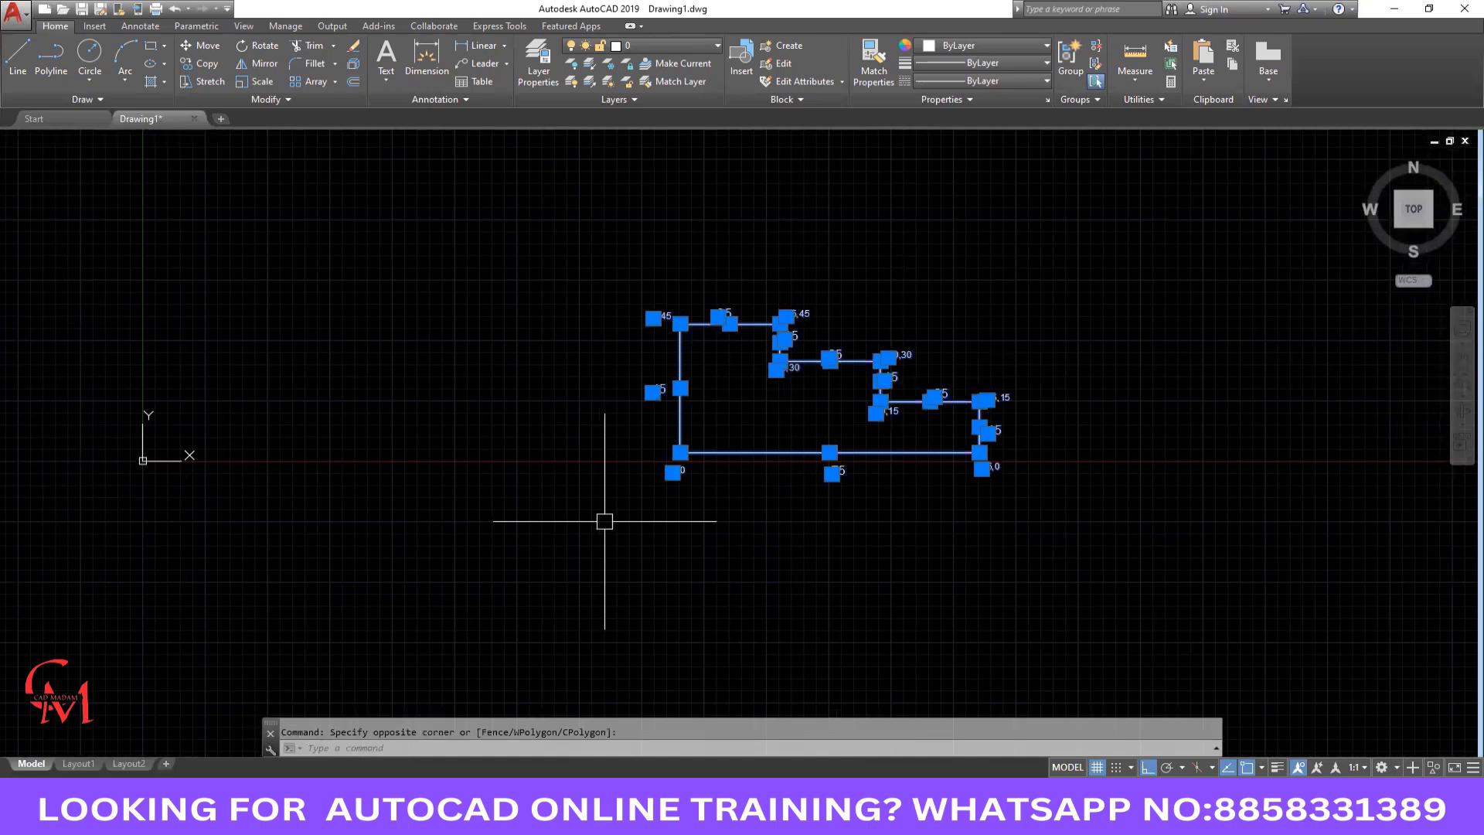
key("Delete")
Draw a rectangle from the origin 0,0 to the opposite corner 20,30 using absolute coordinates.
scroll(479, 424, "down", 4)
scroll(1091, 440, "up", 2)
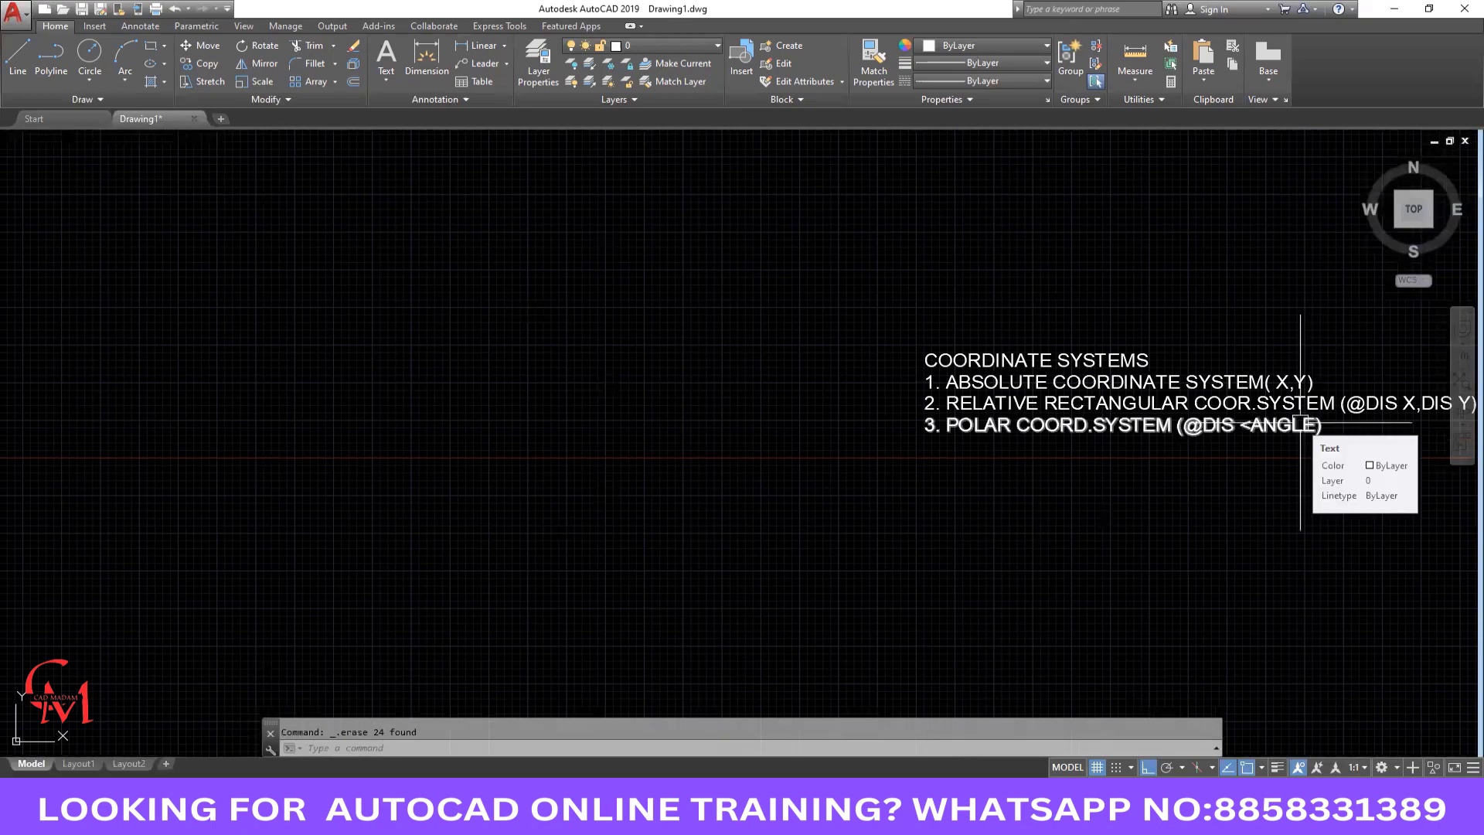
middle_click_drag(1167, 436, 891, 437)
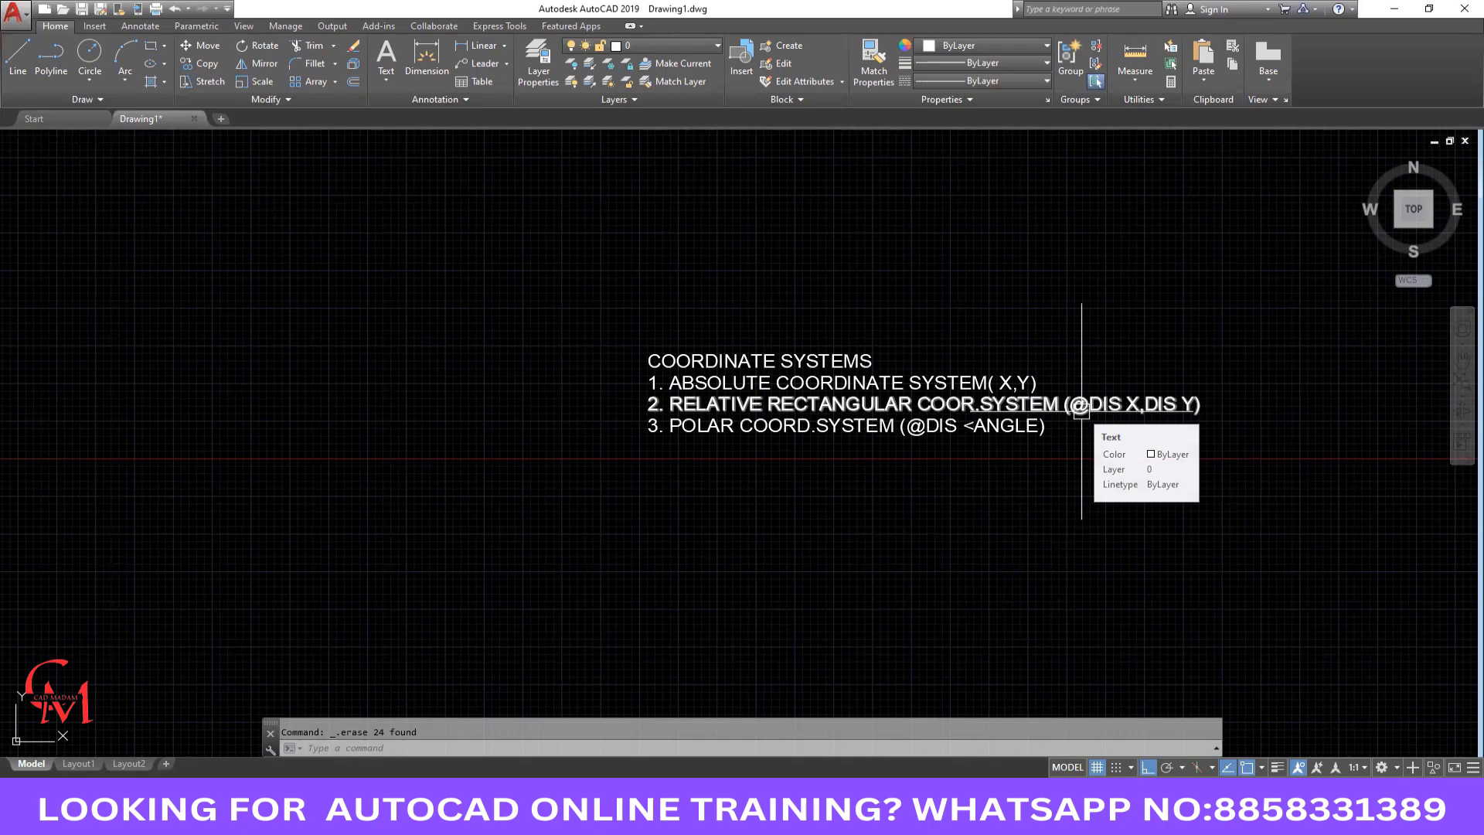
scroll(1082, 411, "down", 2)
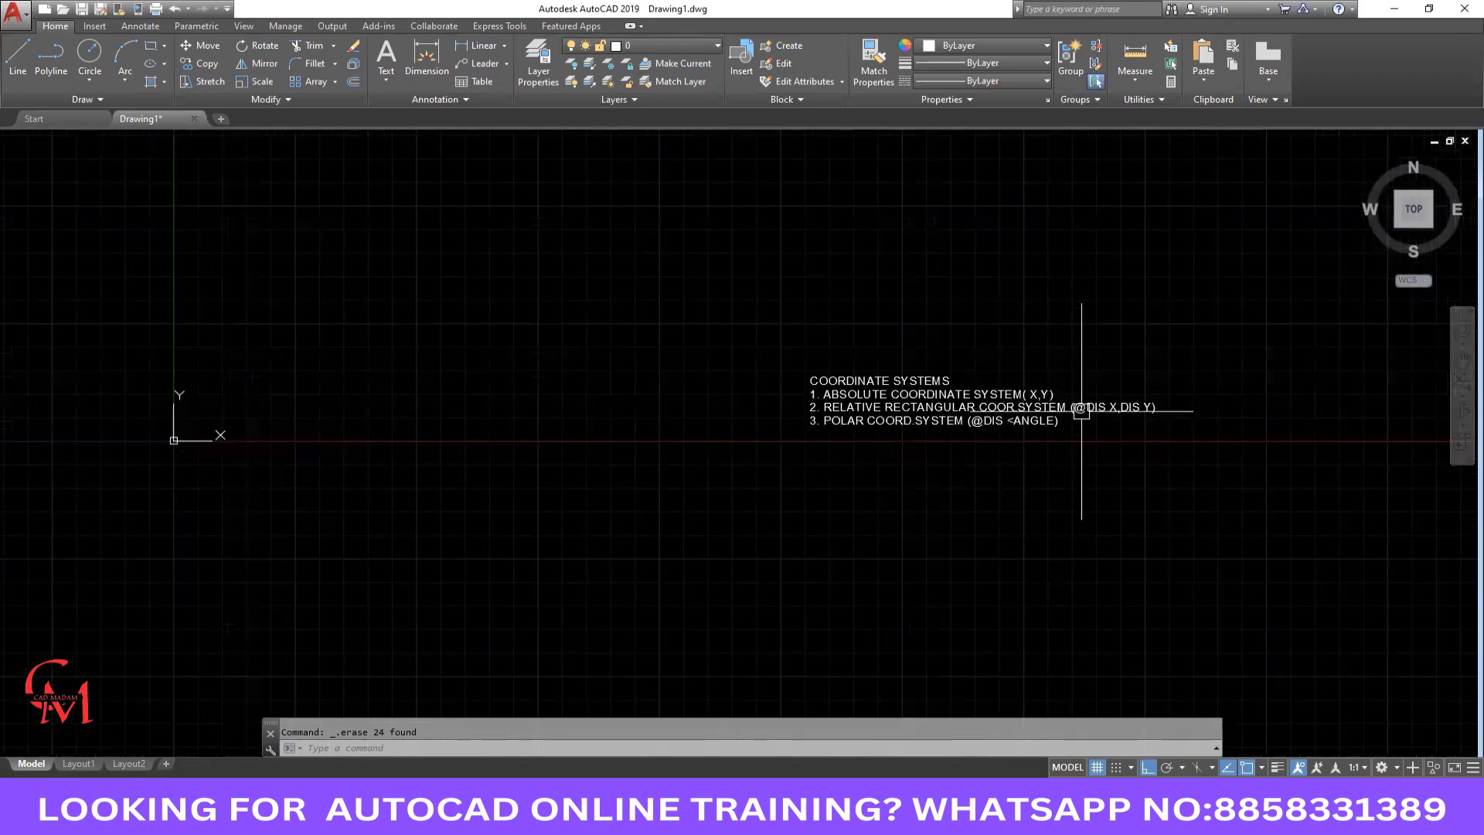
middle_click_drag(538, 447, 697, 531)
scroll(399, 493, "up", 2)
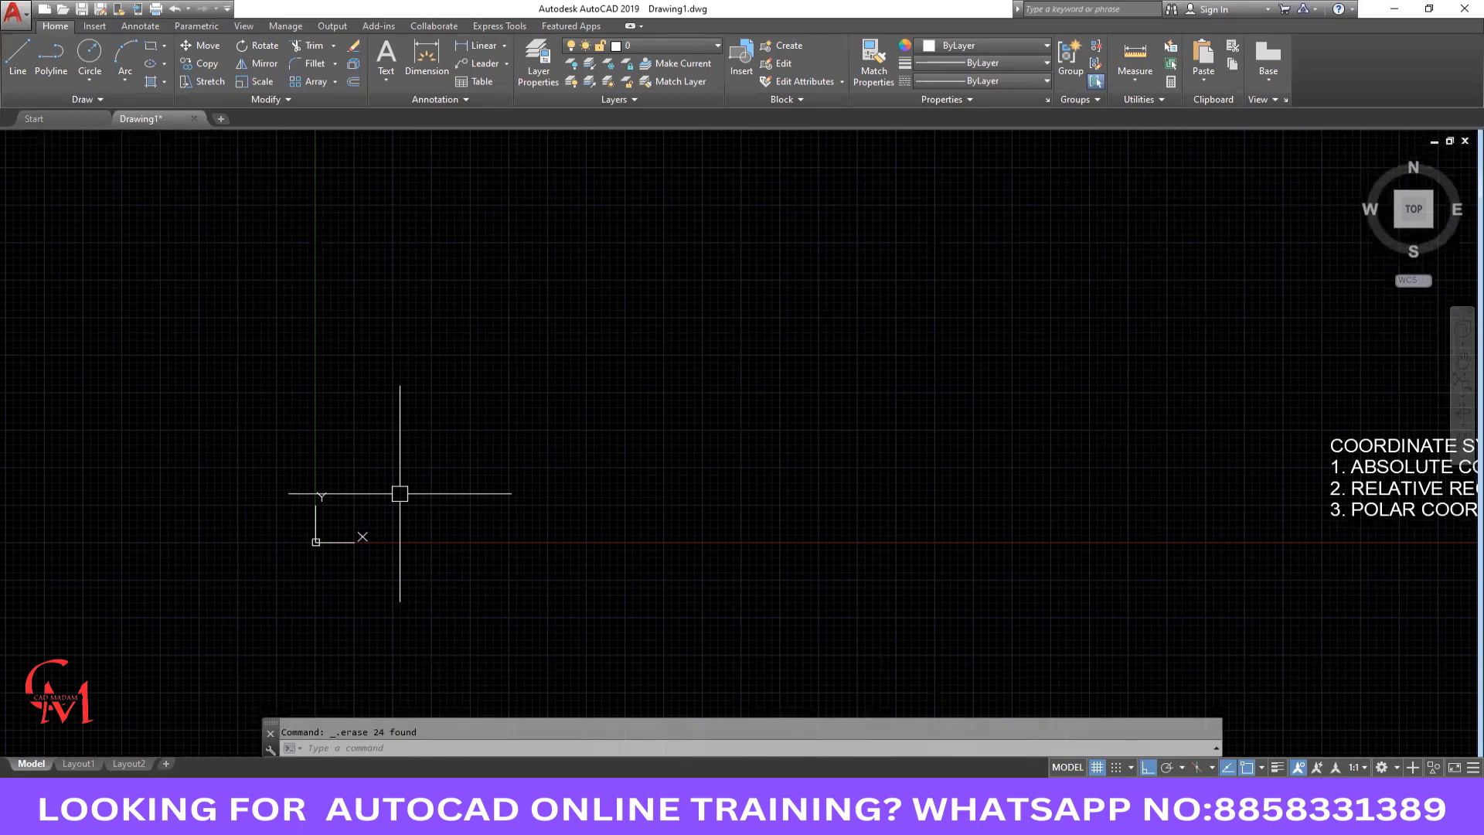
type("REC")
key("Return")
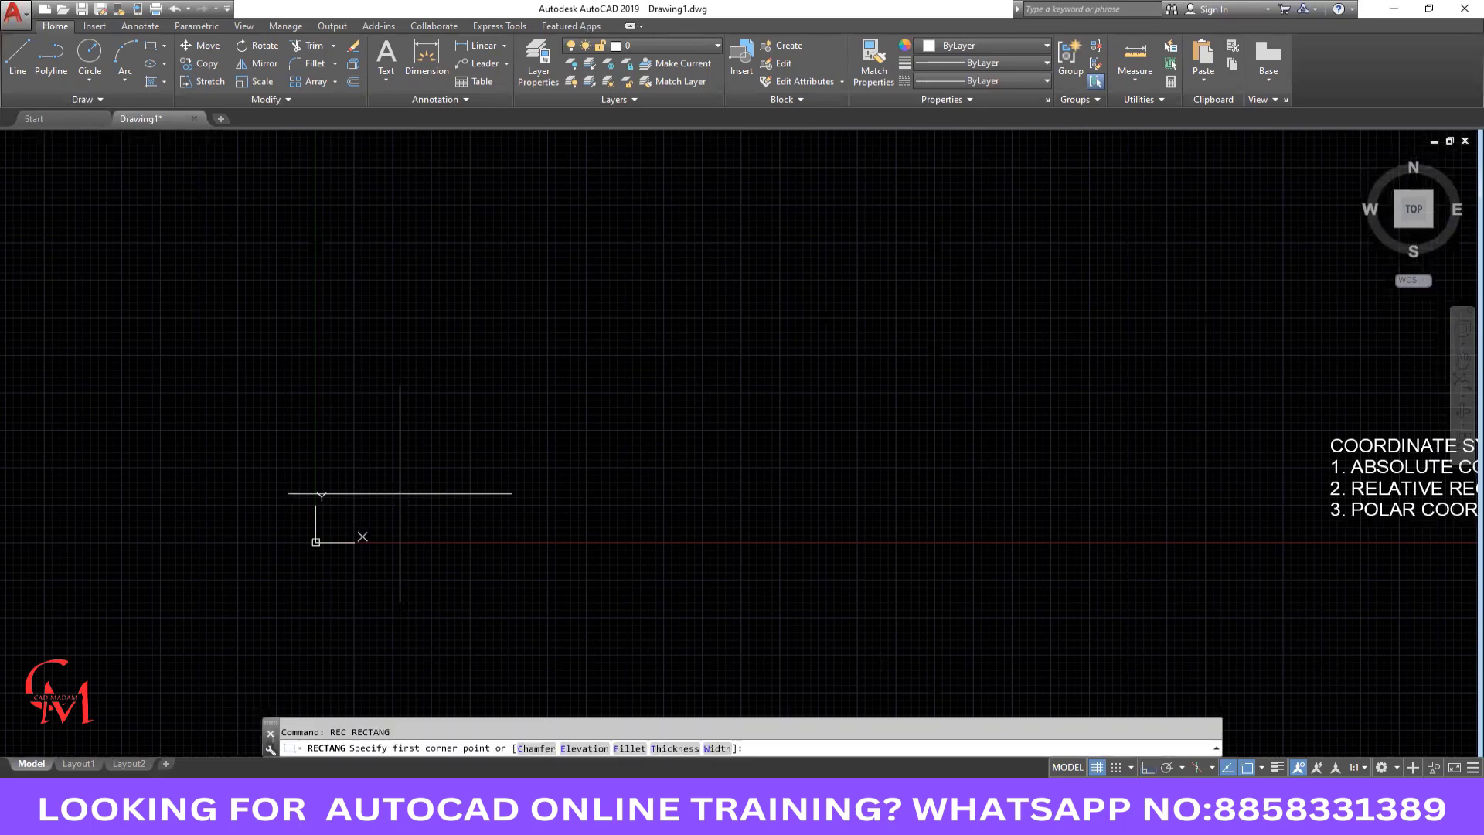
type("0,0")
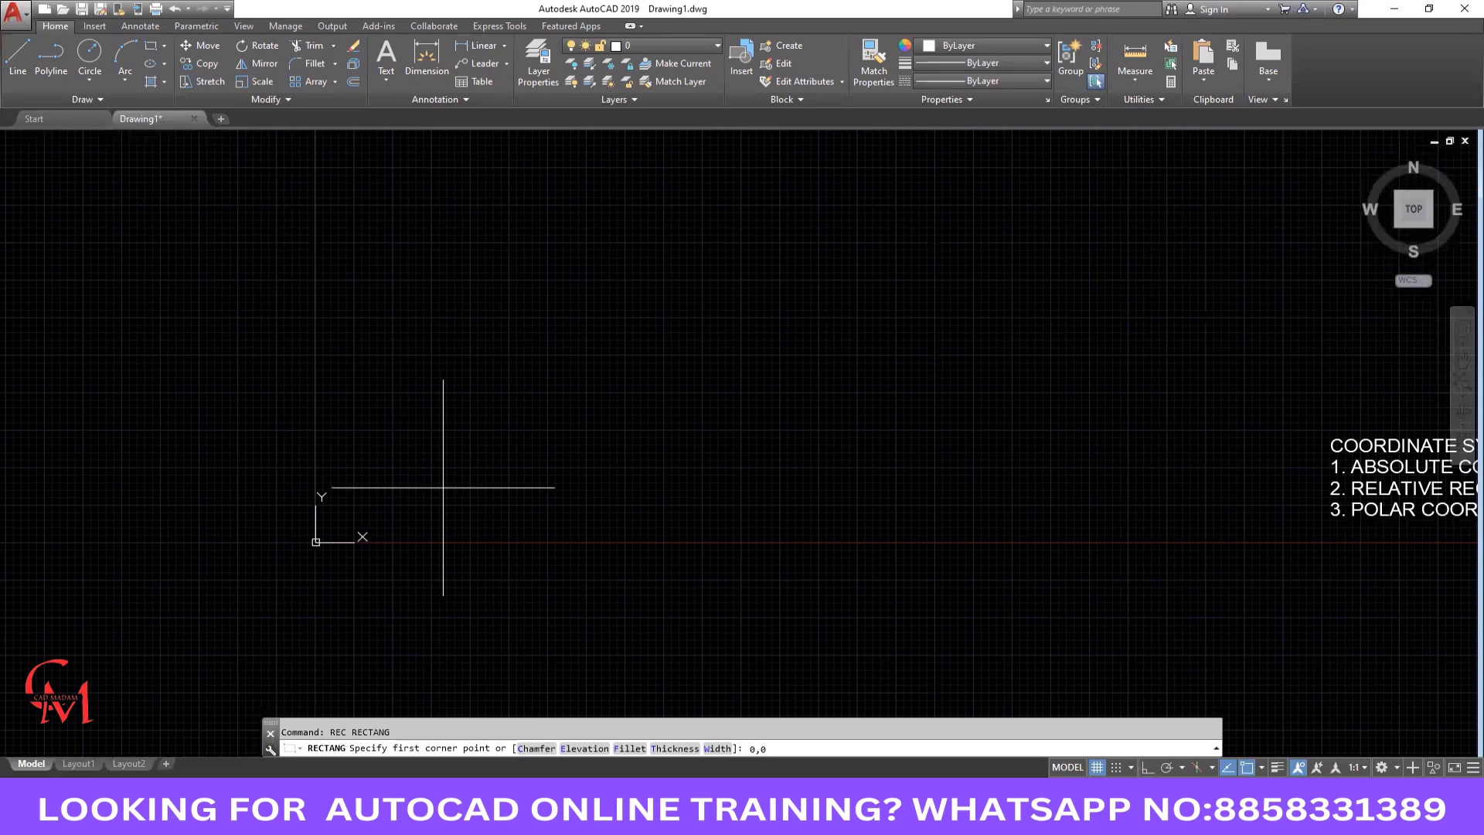
key("Return")
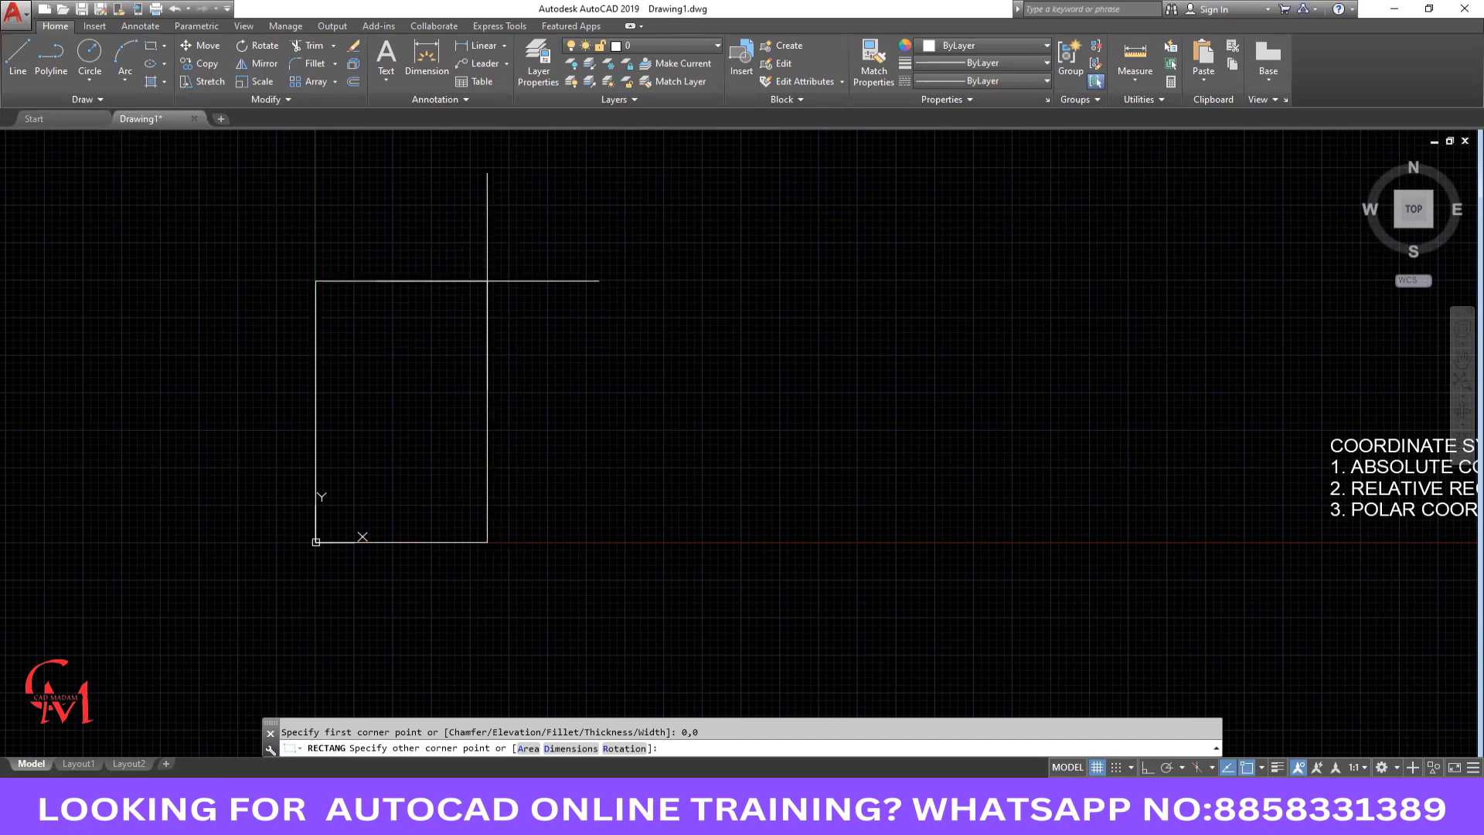
type("20,30")
key("Return")
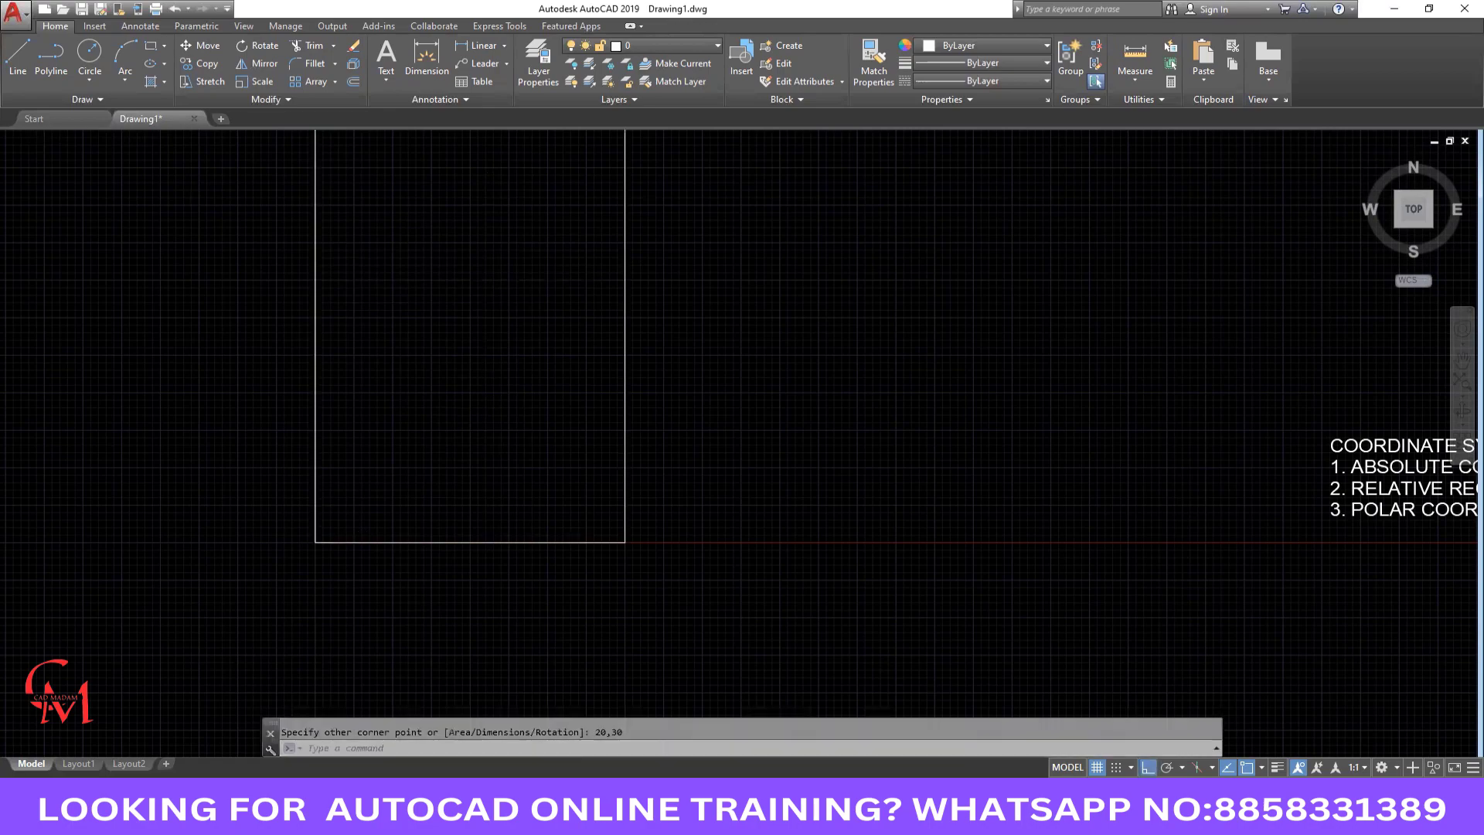
scroll(477, 365, "down", 2)
scroll(638, 398, "up", 2)
middle_click_drag(638, 398, 596, 439)
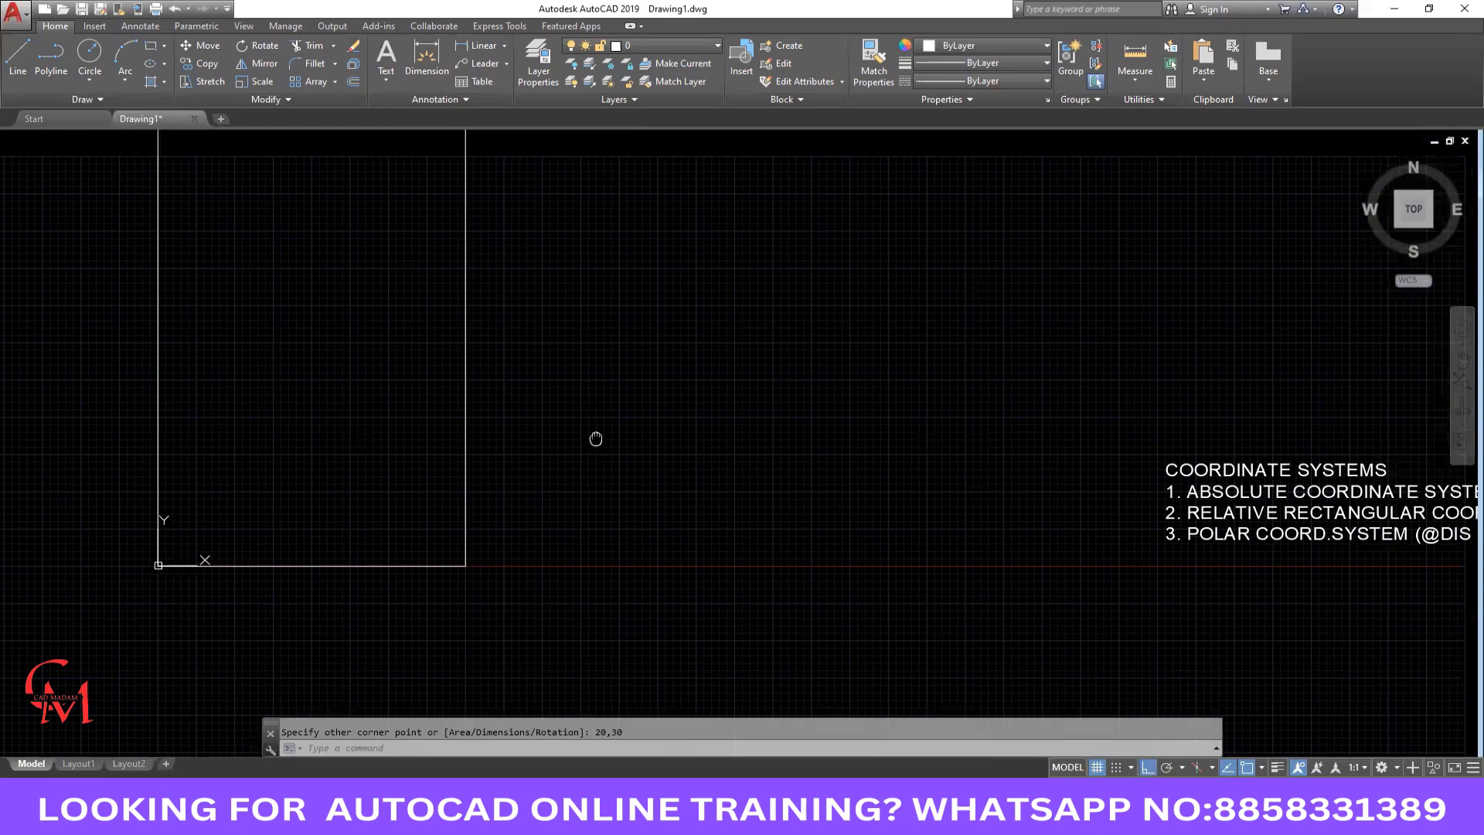
scroll(592, 441, "down", 2)
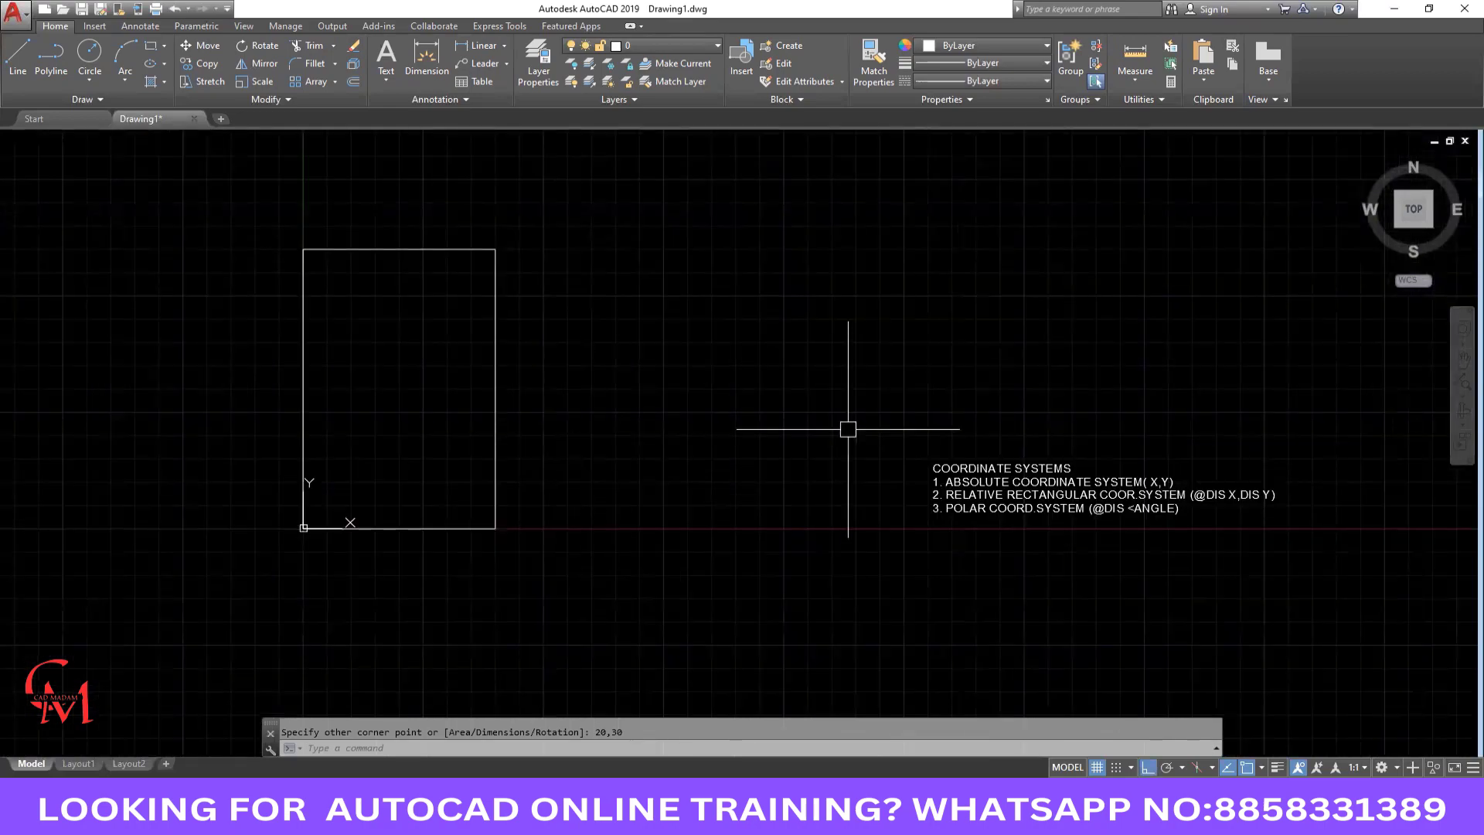
middle_click_drag(848, 427, 654, 473)
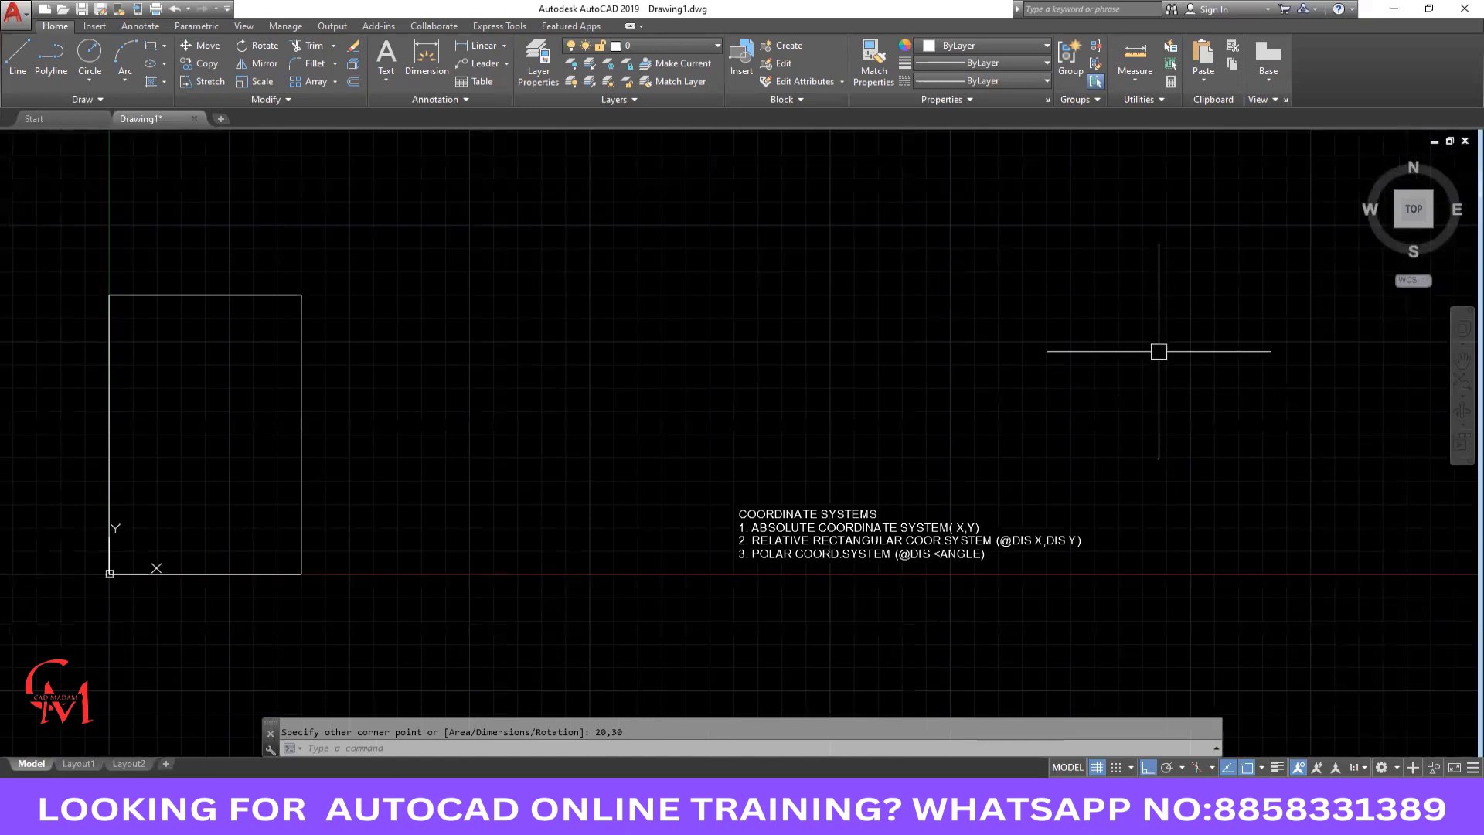
type("RE")
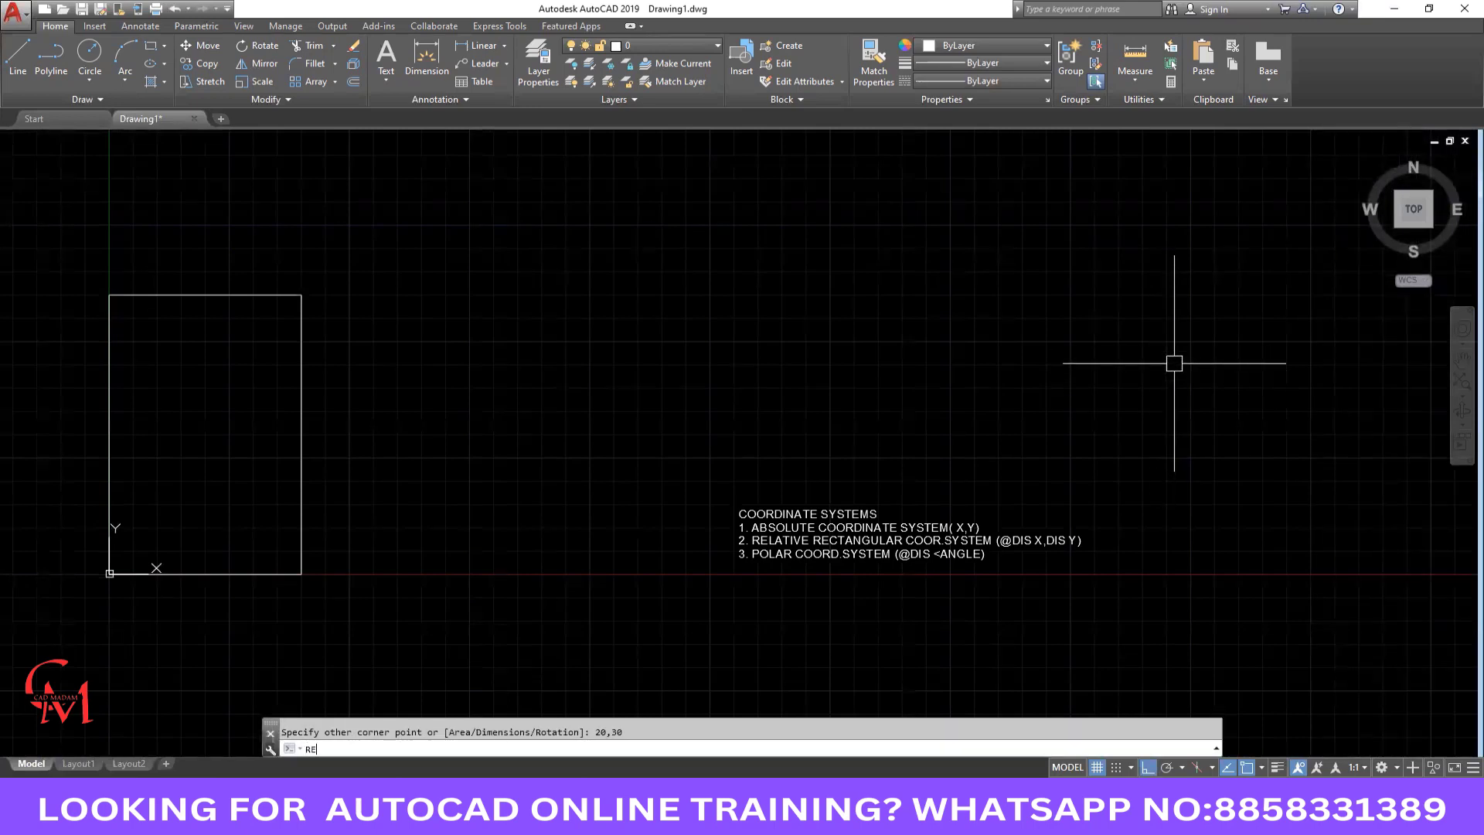
type("C")
key("Return")
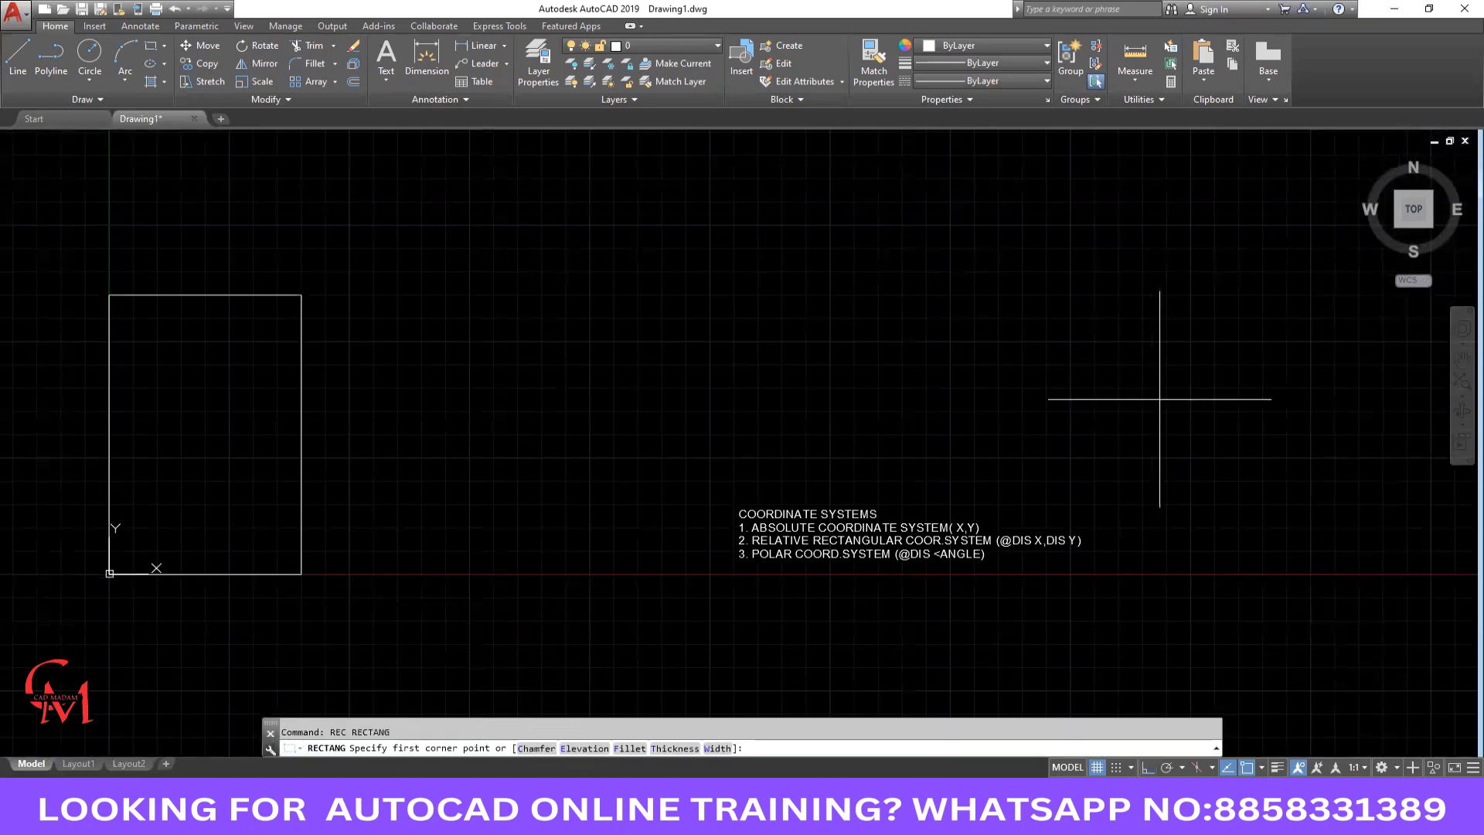
left_click(1086, 468)
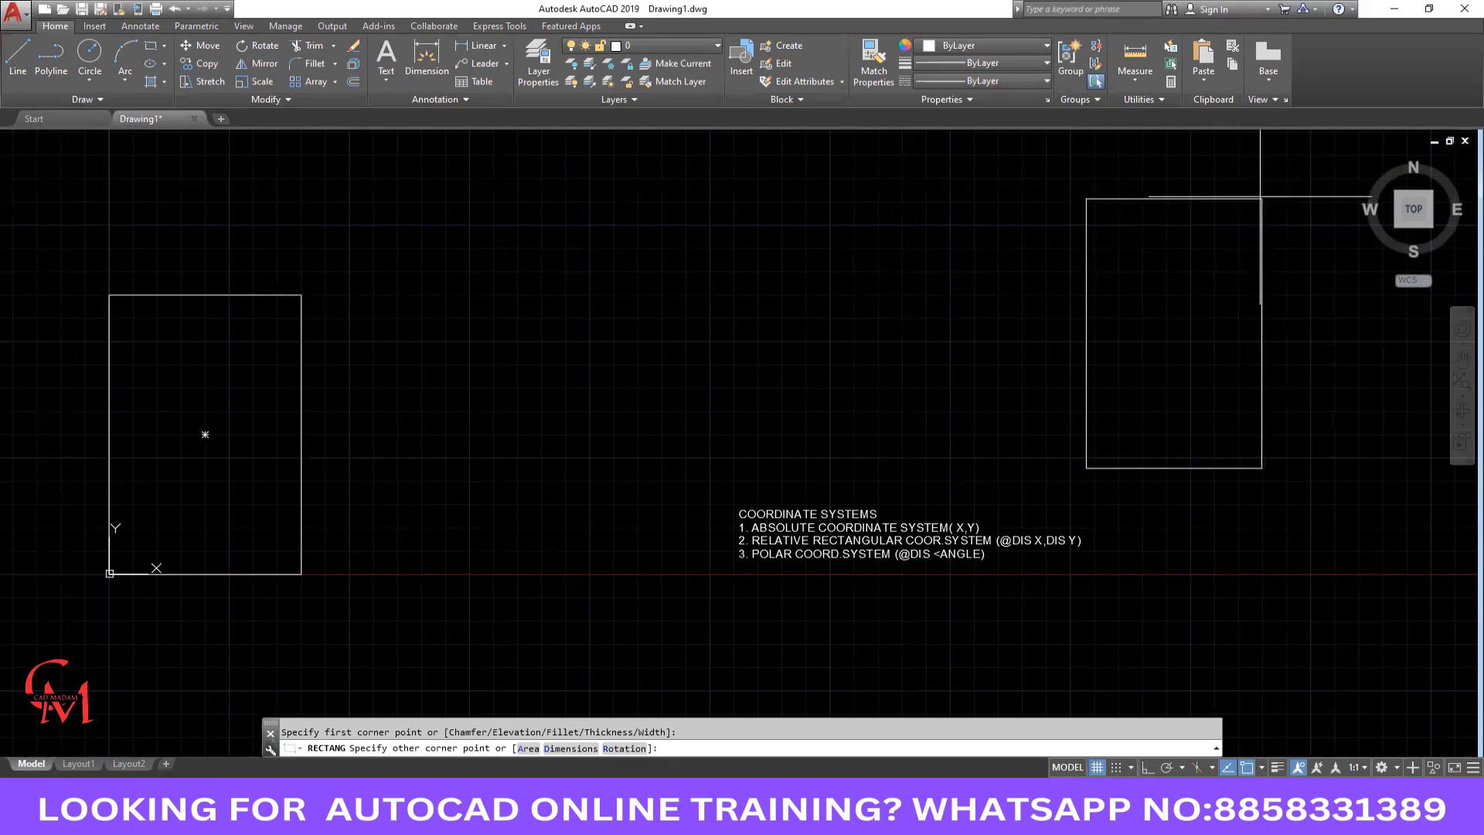
scroll(1001, 550, "up", 2)
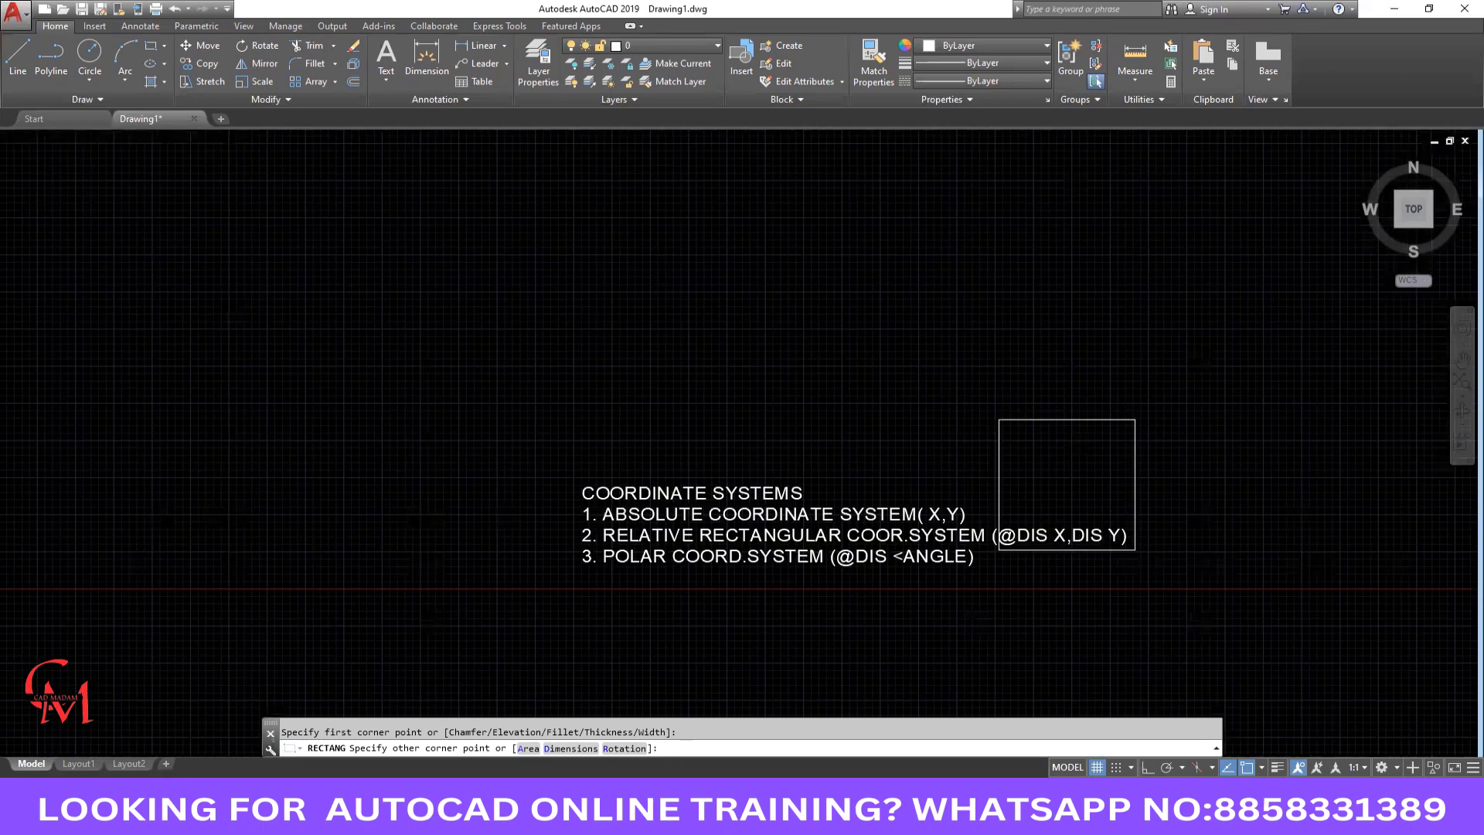
scroll(1135, 420, "down", 3)
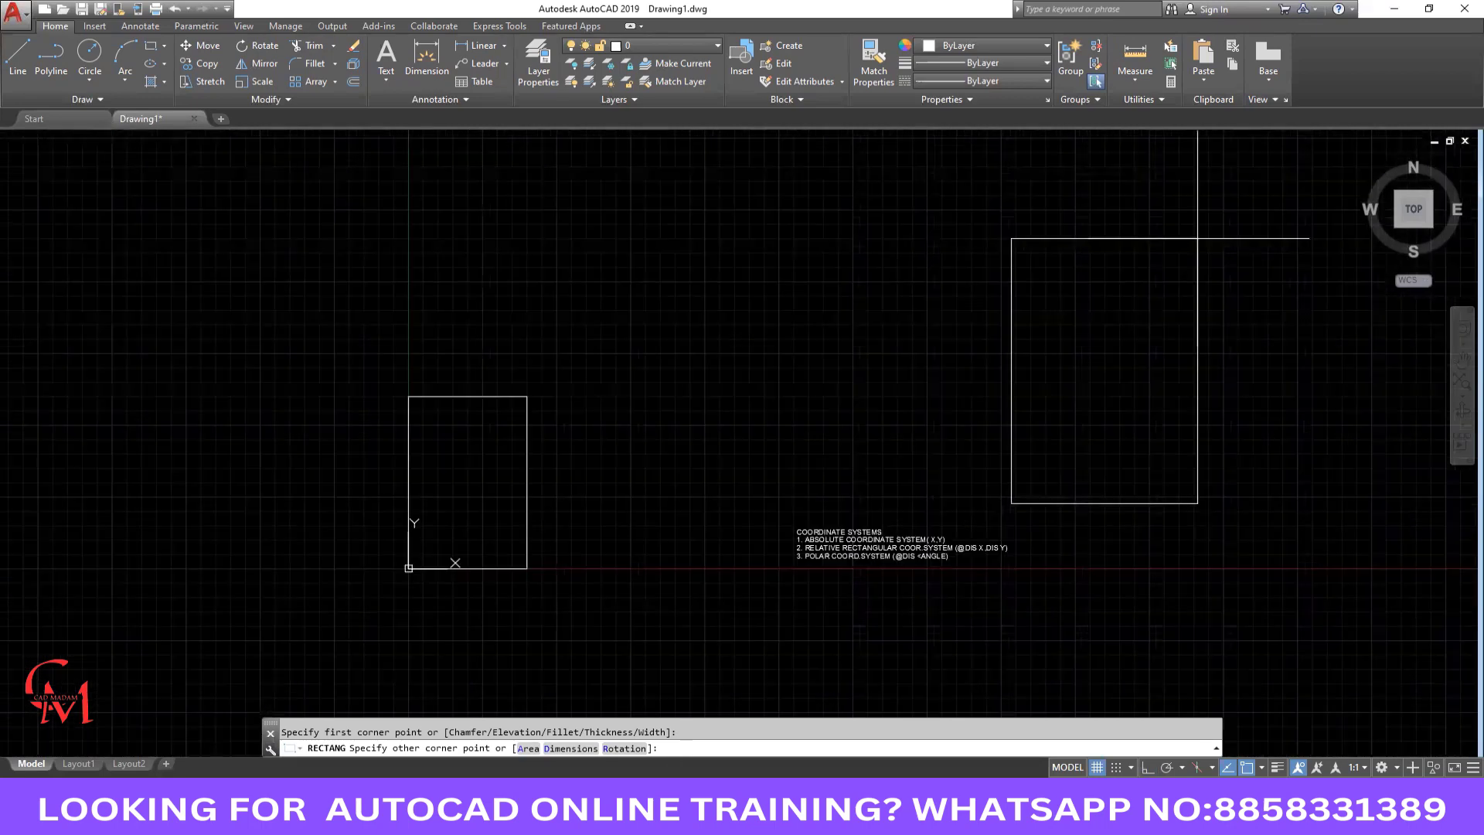
type("@20,30")
key("Return")
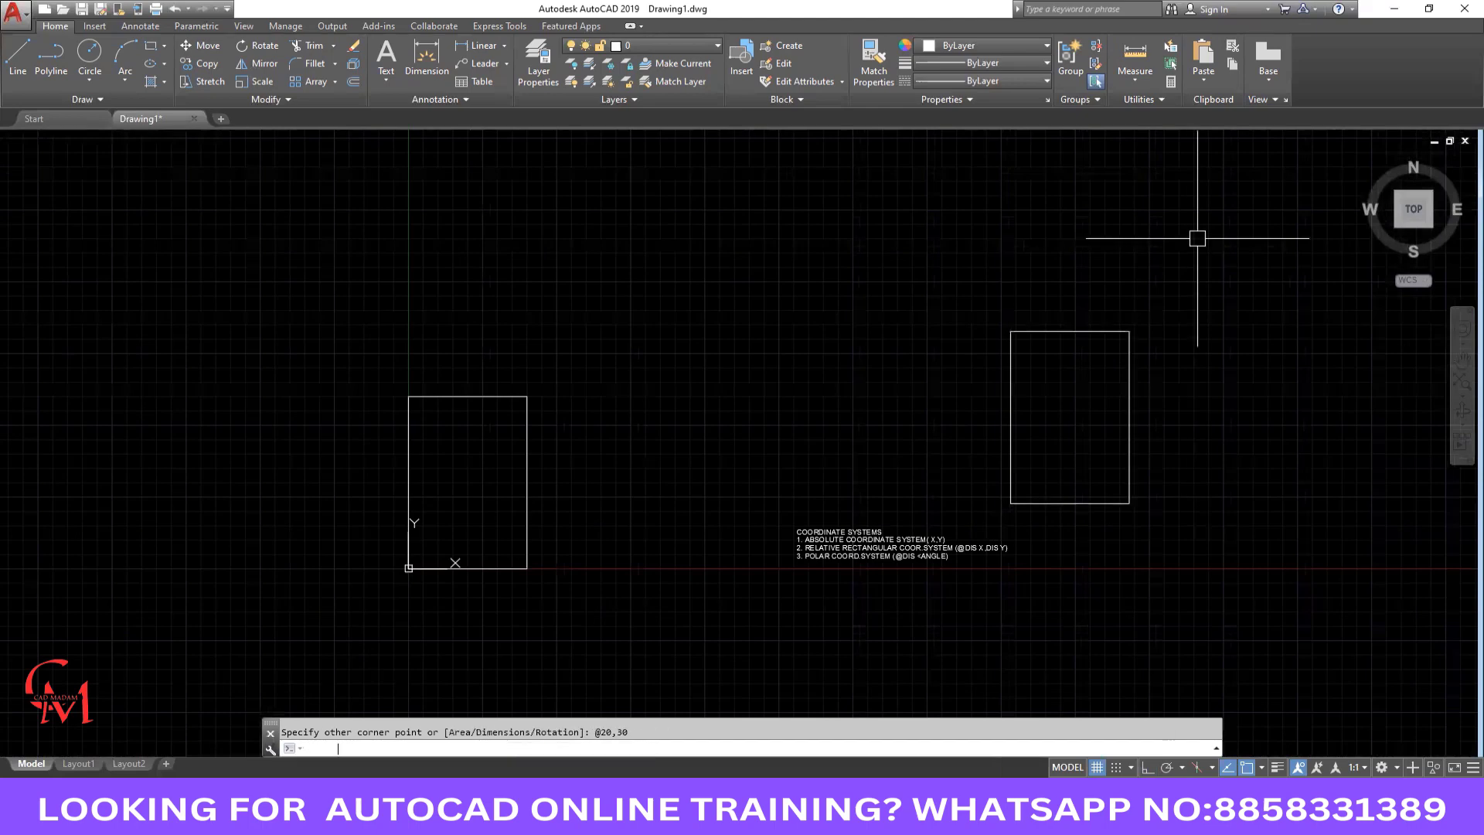
key("F8")
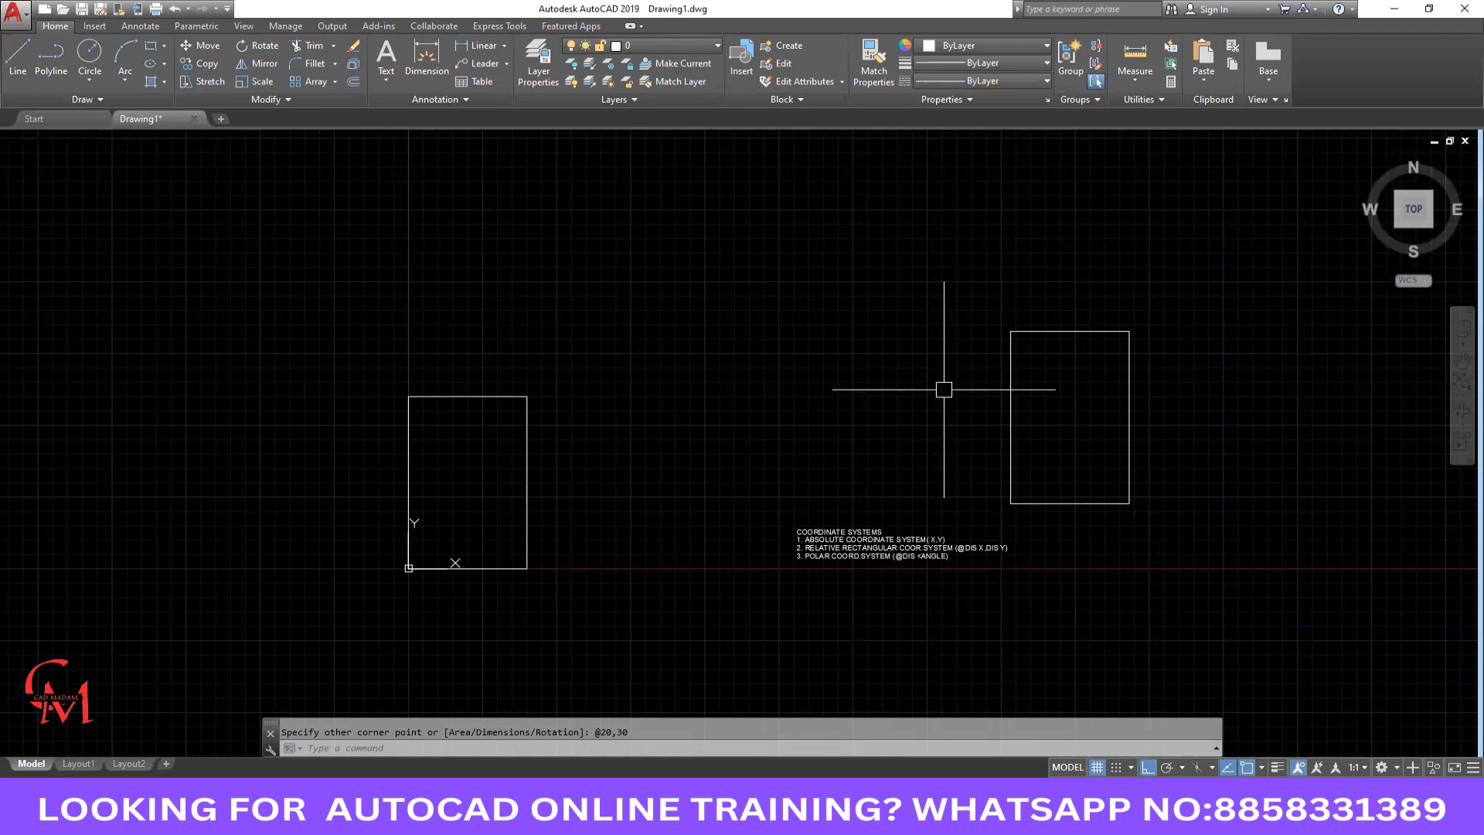
Delete both rectangles and the coordinate notes, and undo that deletion.
left_click(1167, 293)
left_click(335, 616)
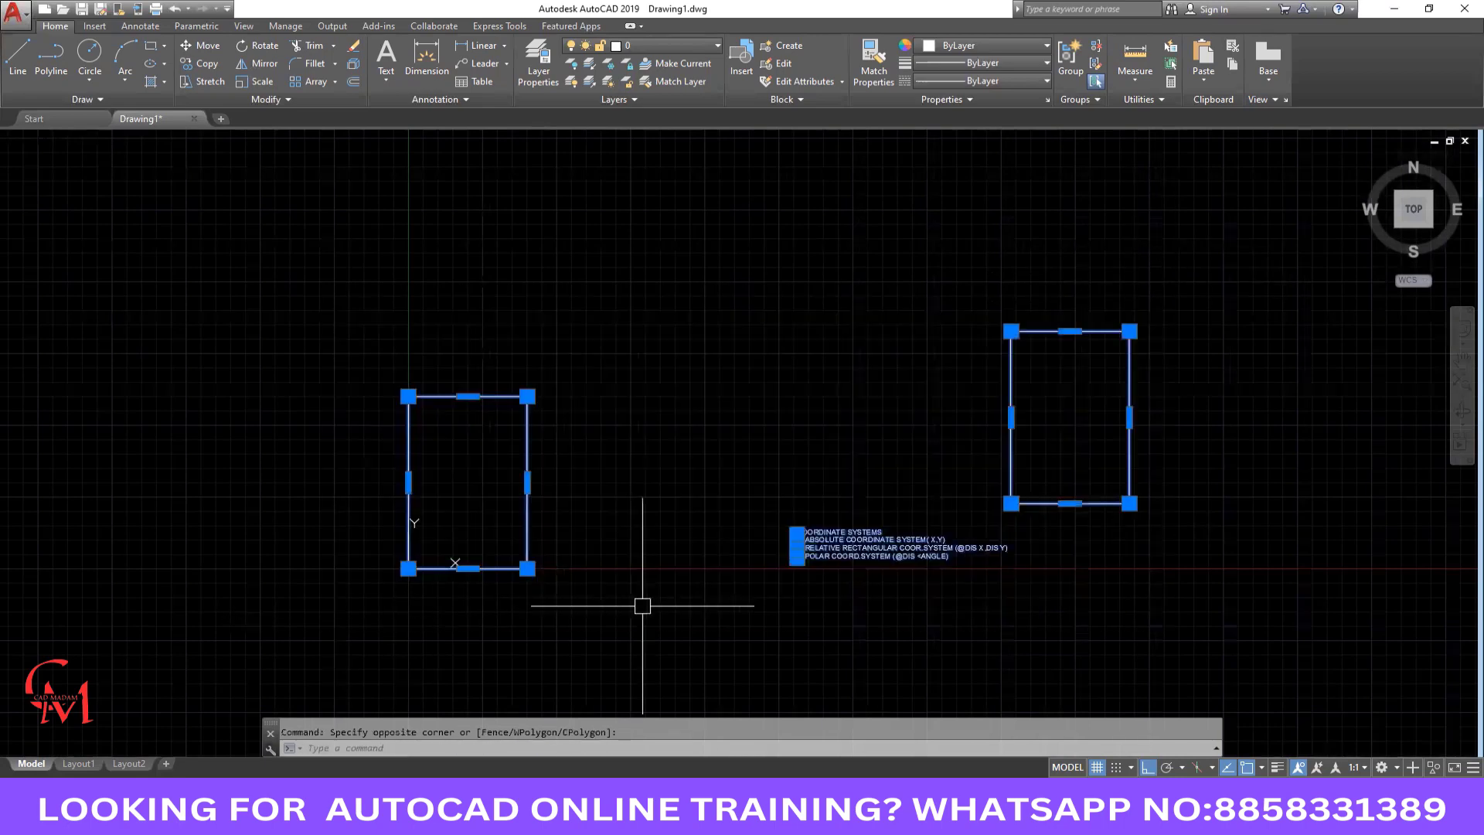
key("Delete")
key("ctrl+z")
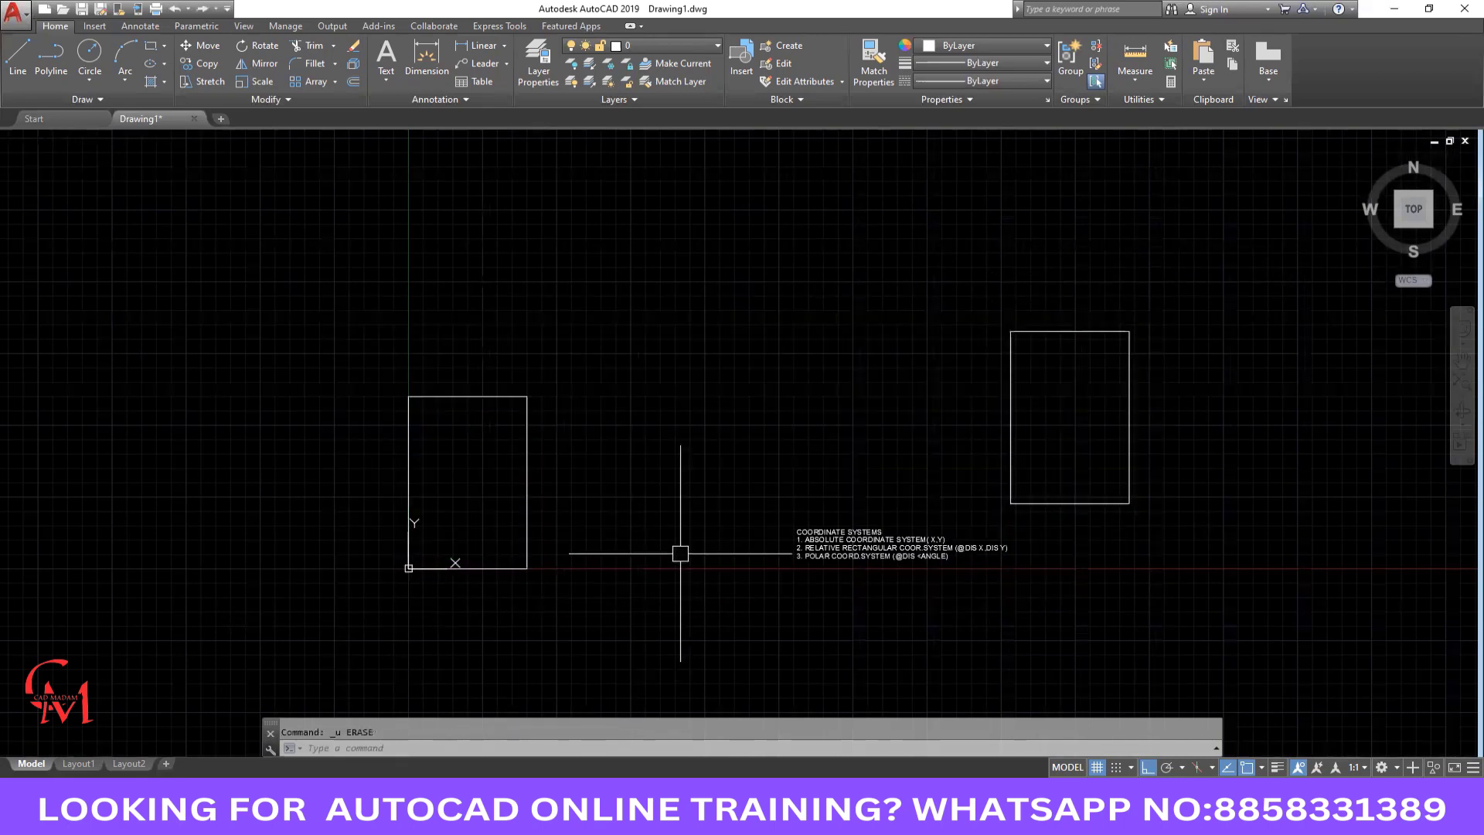
Draw a vertical line in the empty area above the notes, between the two rectangles.
scroll(776, 563, "up", 4)
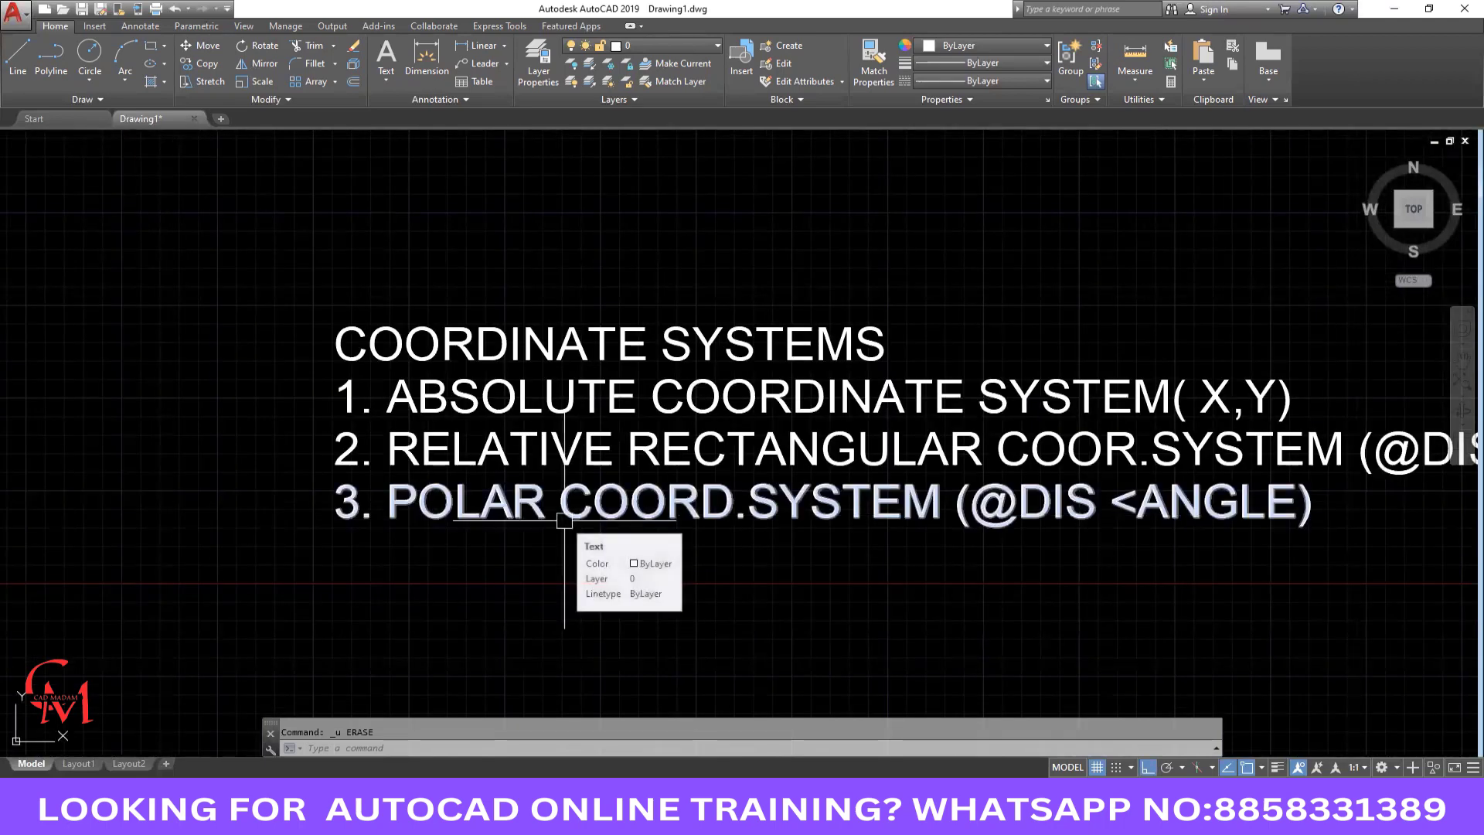
scroll(496, 492, "down", 2)
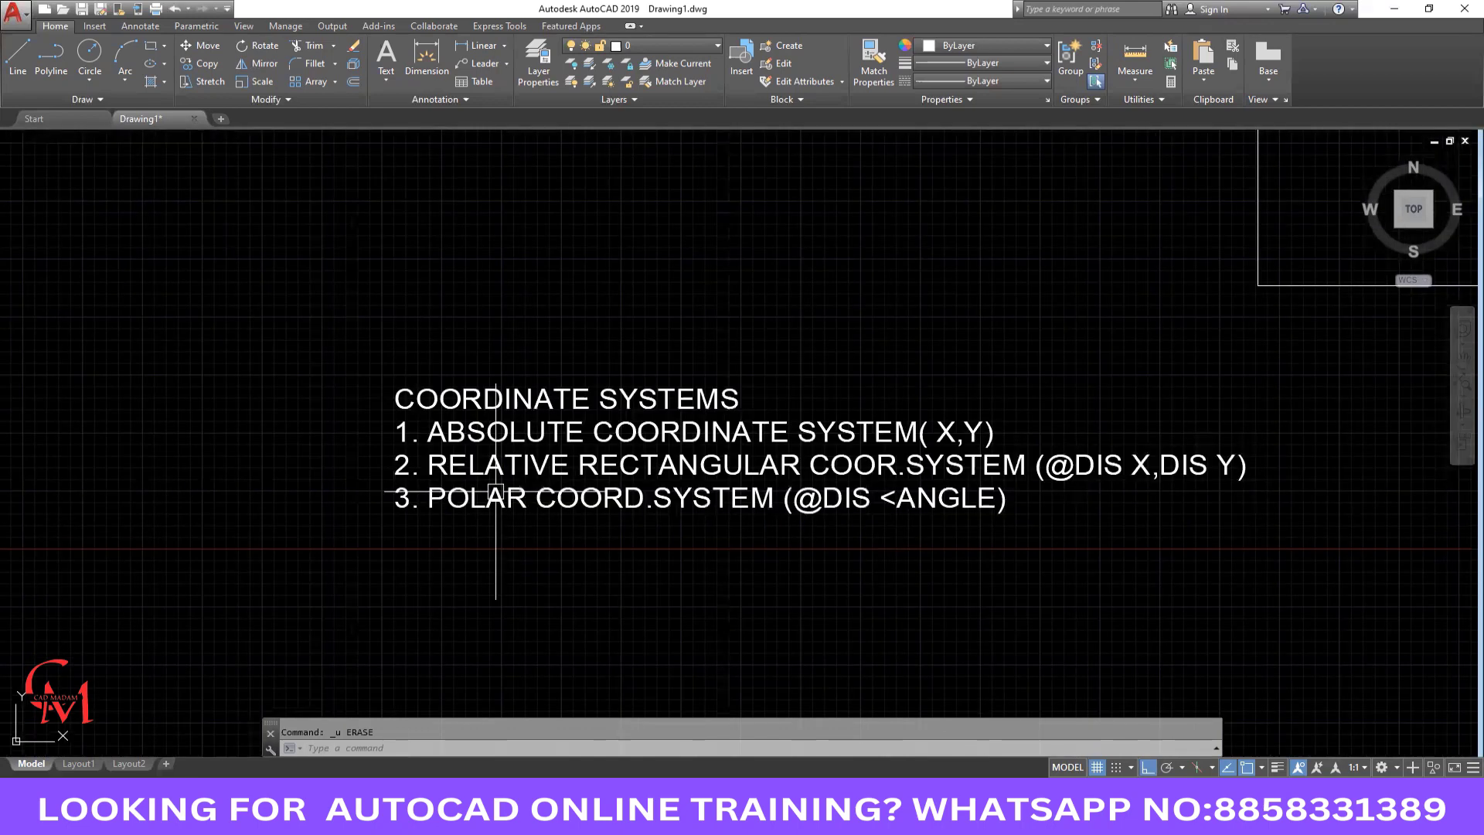
scroll(495, 491, "down", 3)
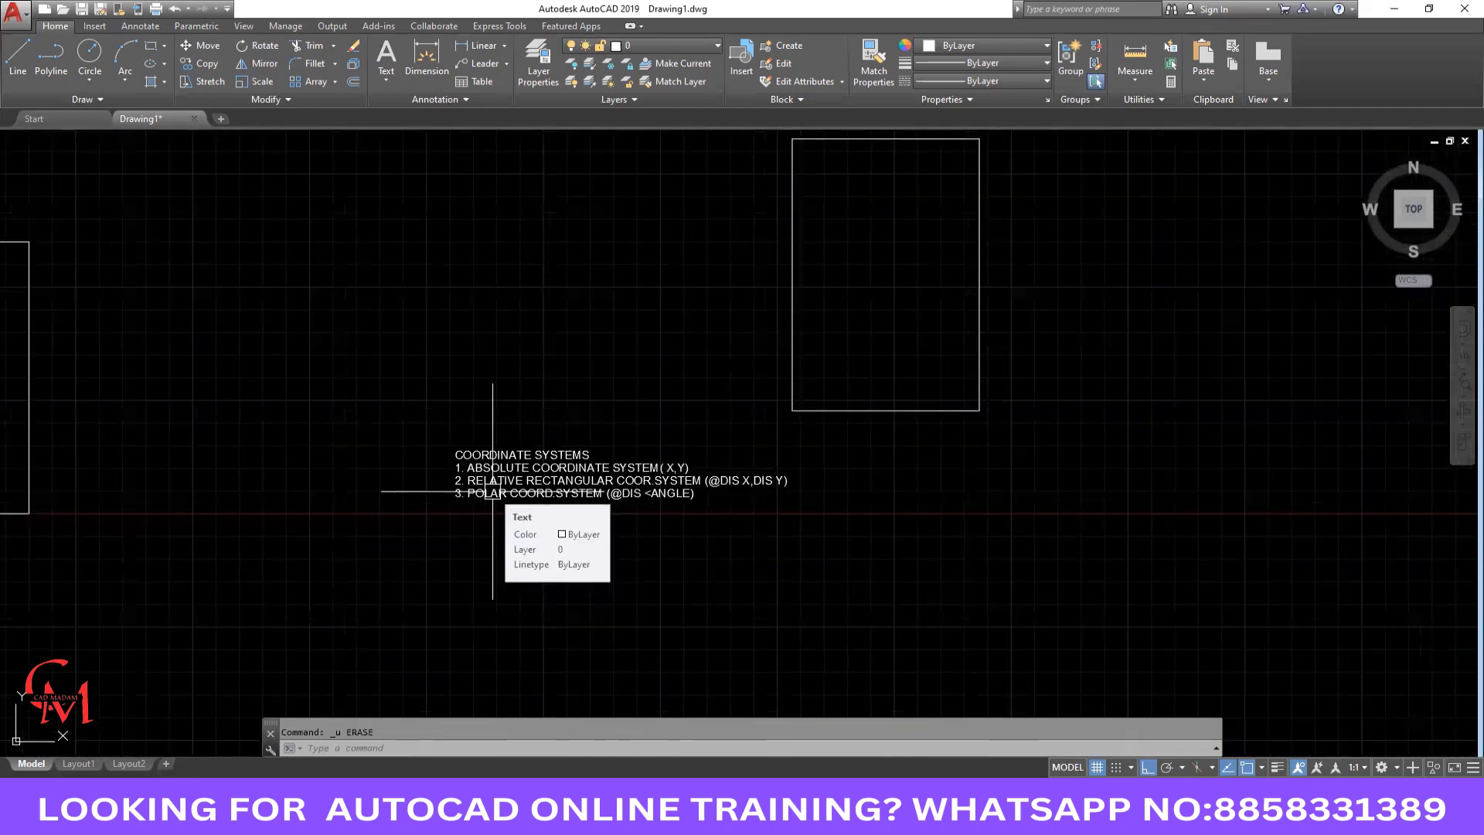
scroll(492, 491, "down", 2)
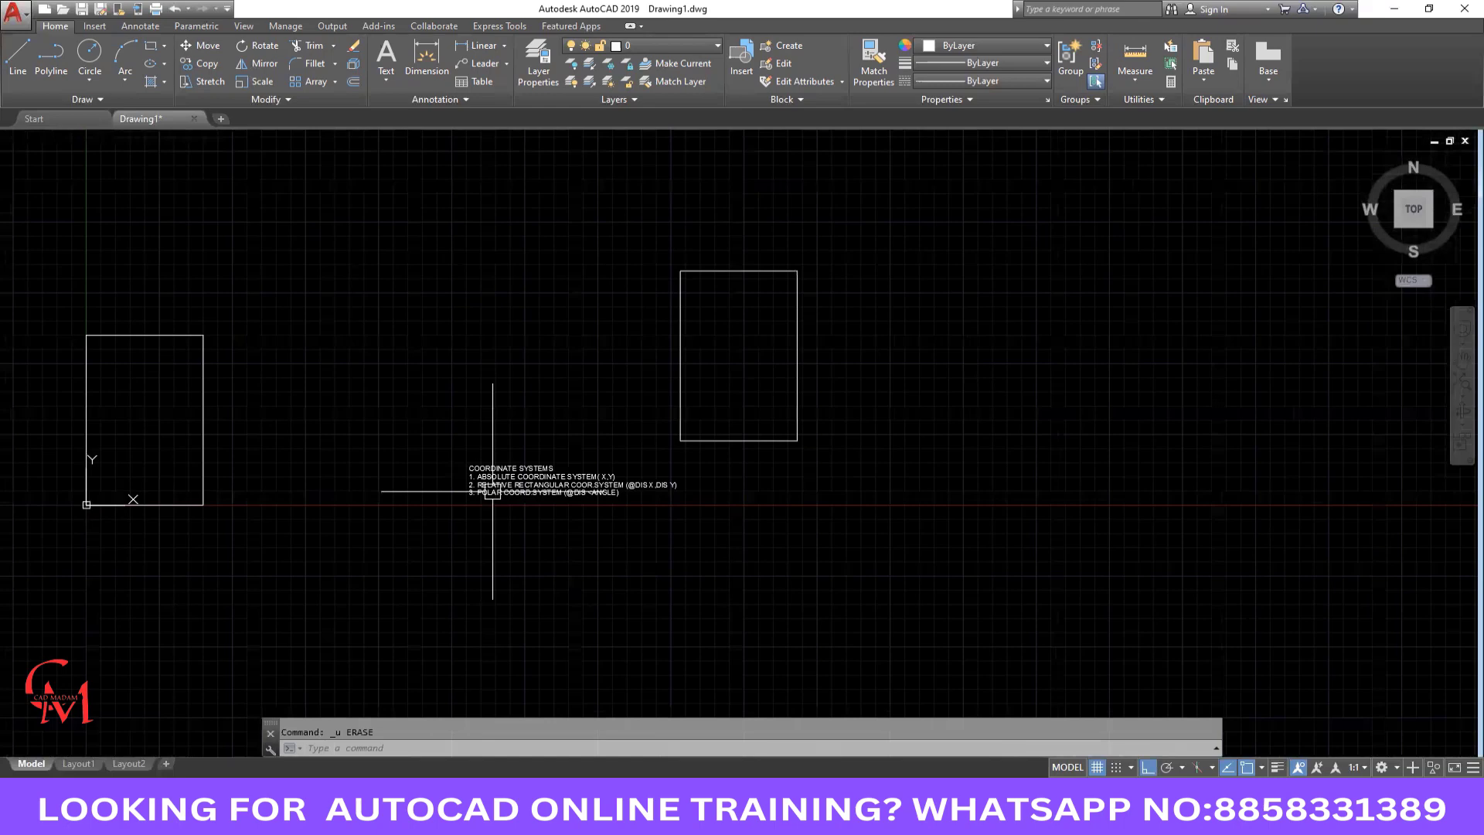
type("L")
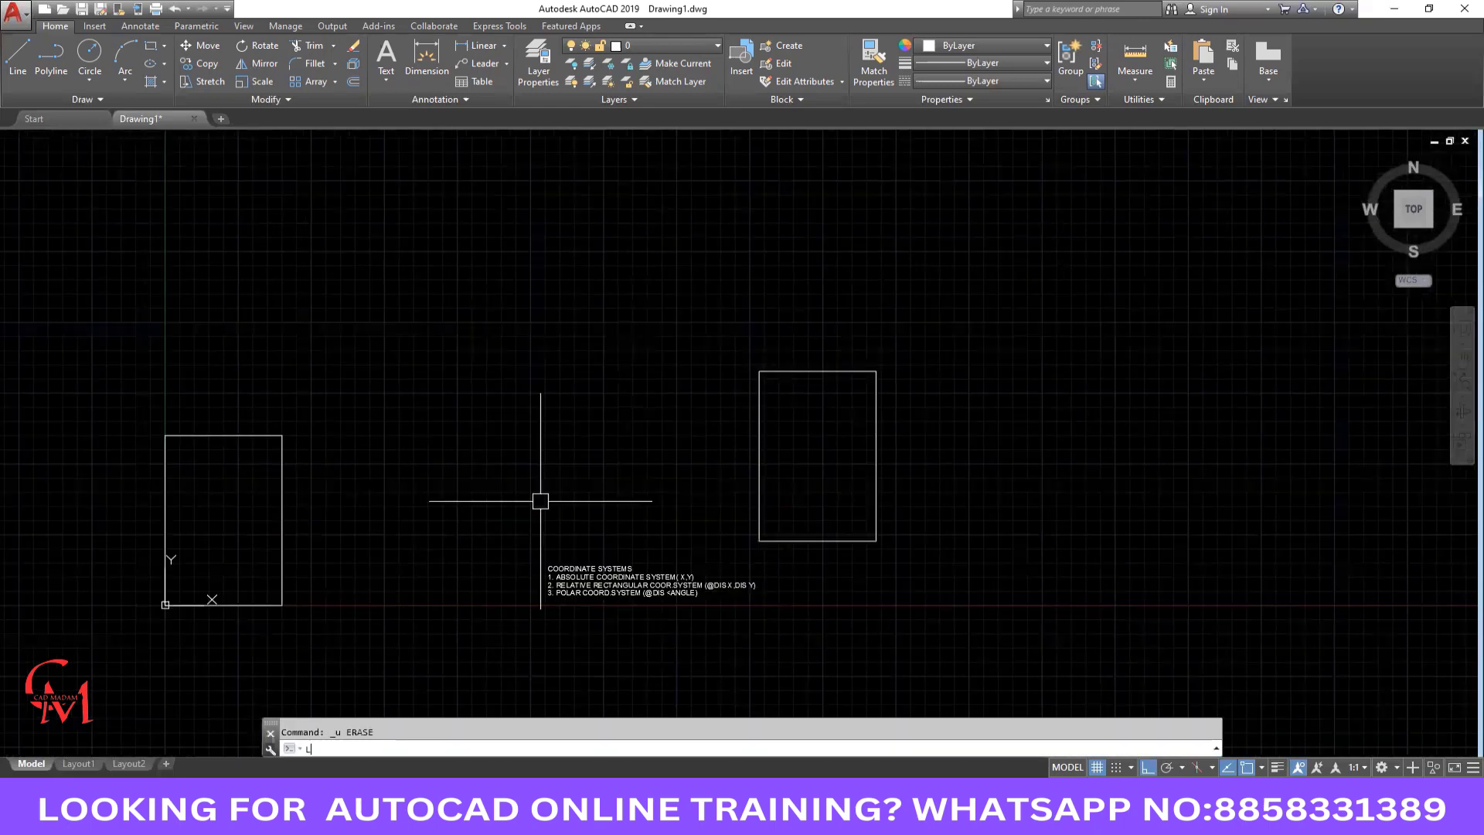
key("Return")
left_click(478, 251)
left_click(480, 470)
key("Return")
Rotate a copy of the vertical line 90° about its midpoint to form a cross.
left_click(529, 372)
left_click(380, 316)
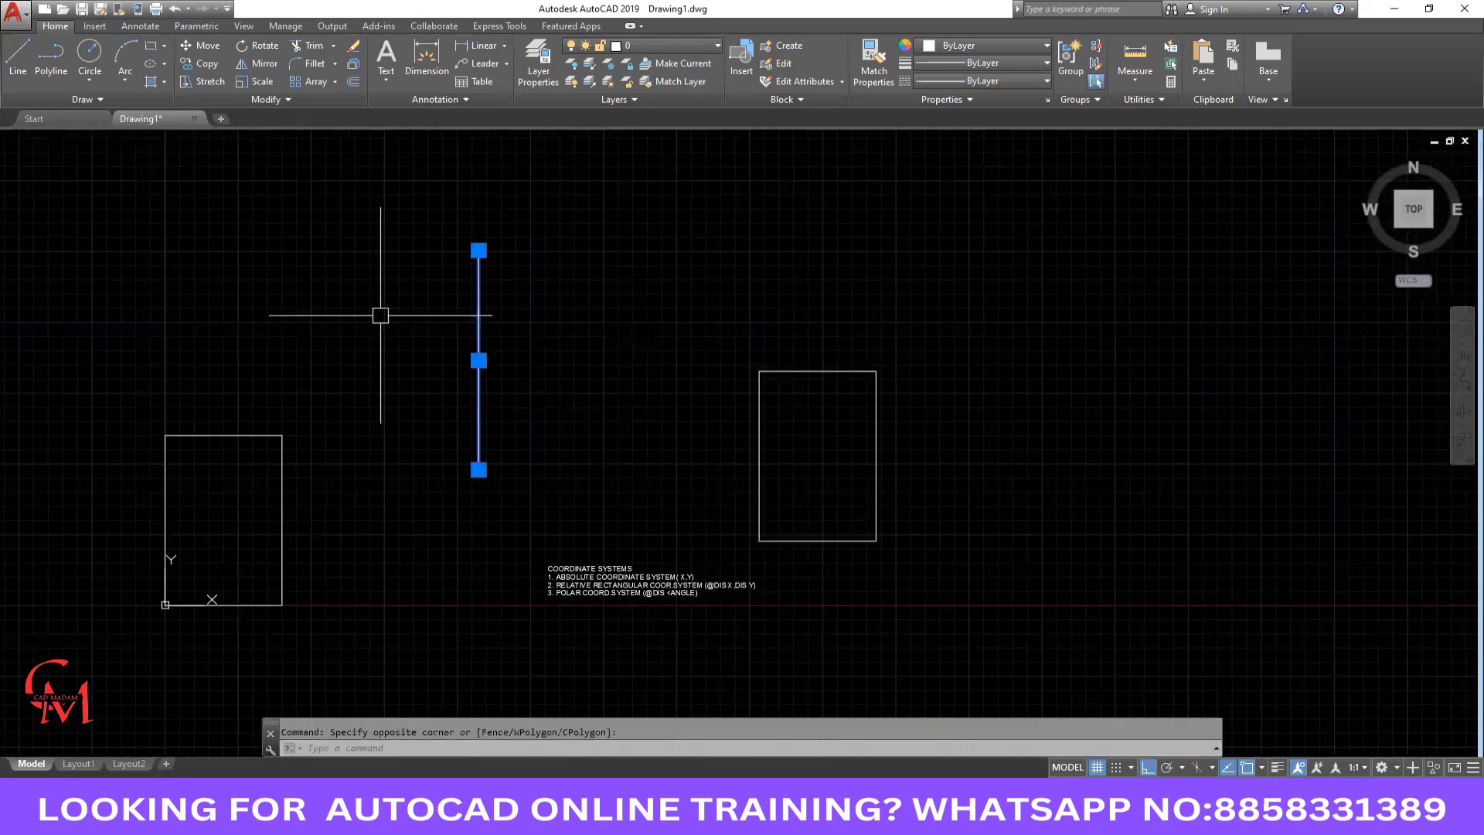
type("ro")
key("Return")
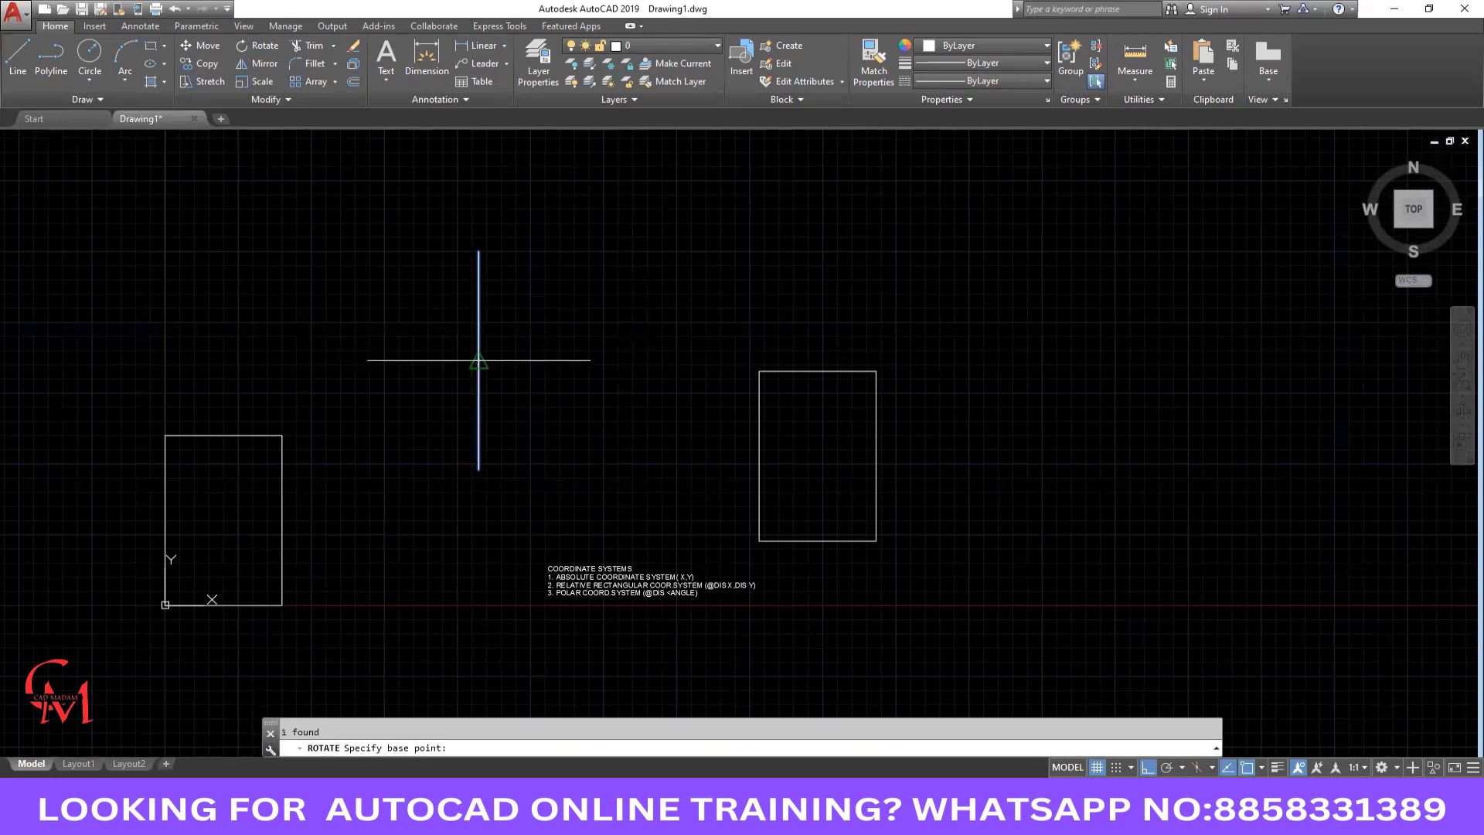
left_click(478, 360)
left_click(484, 220)
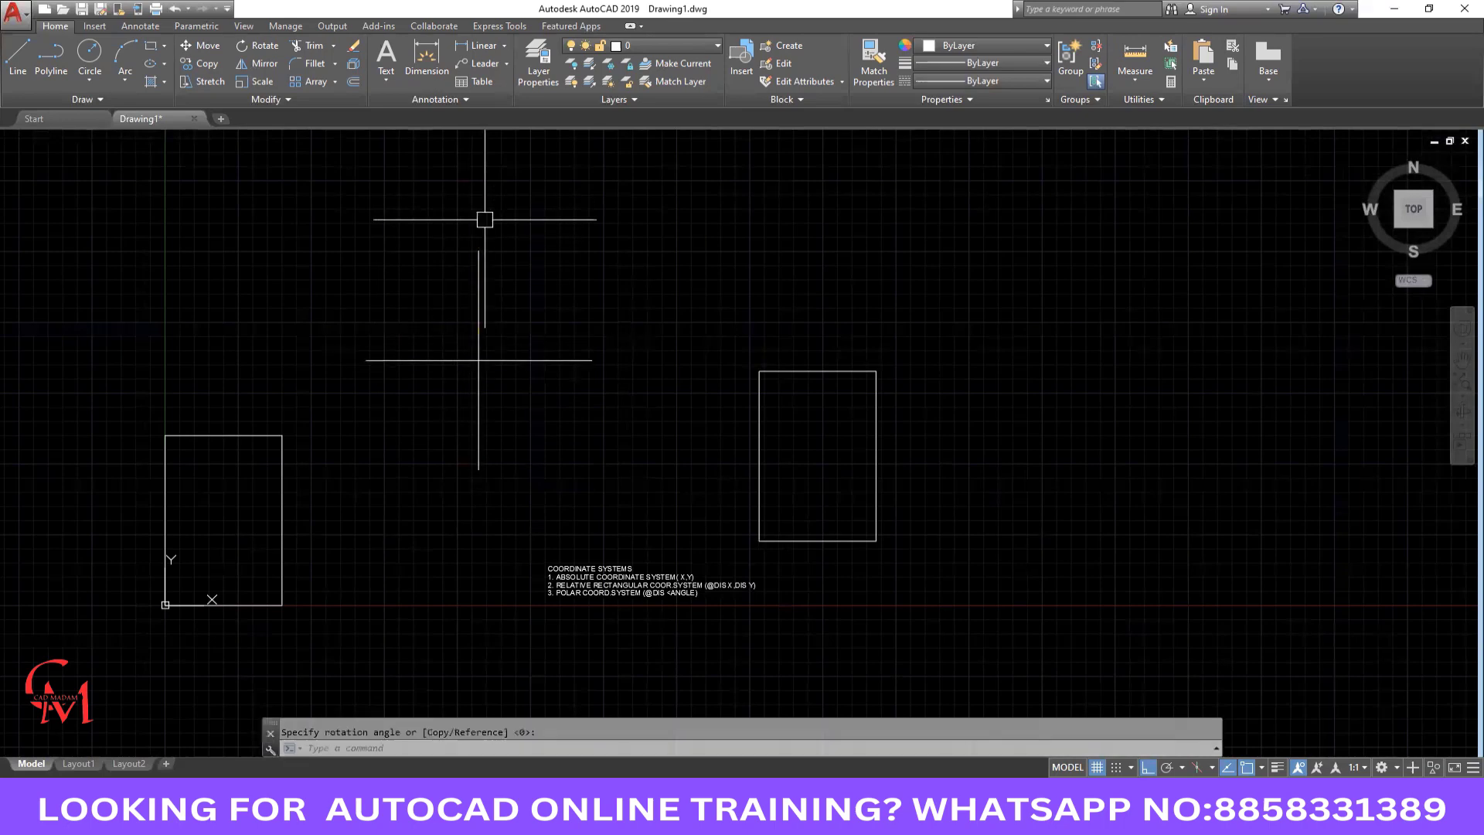
key("Return")
key("Escape")
Label the ends of the cross counterclockwise with the angles 0, 90, 180 and 270 as single-line text.
type("DT")
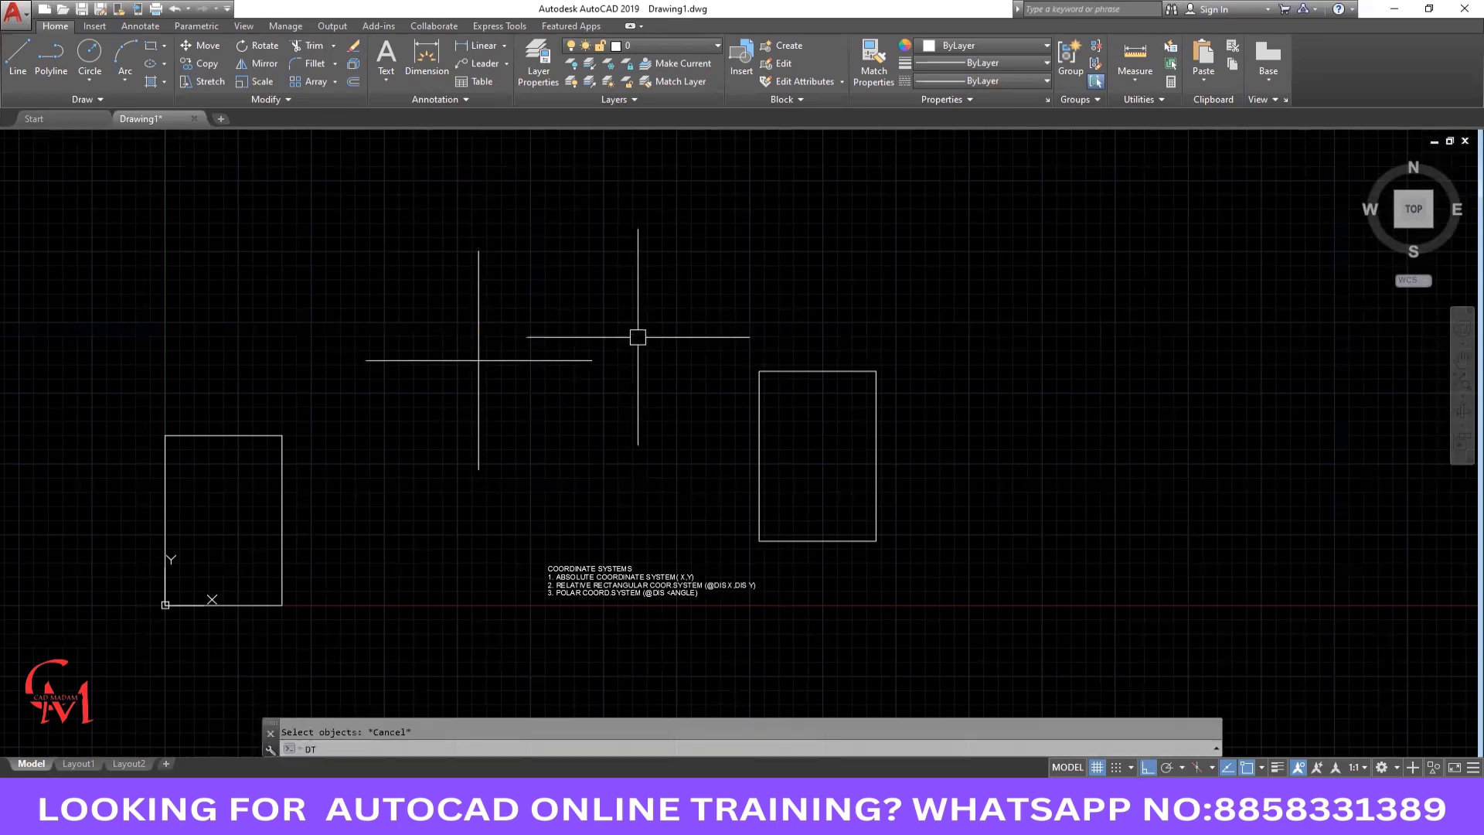
key("Return")
scroll(600, 388, "up", 4)
left_click(607, 410)
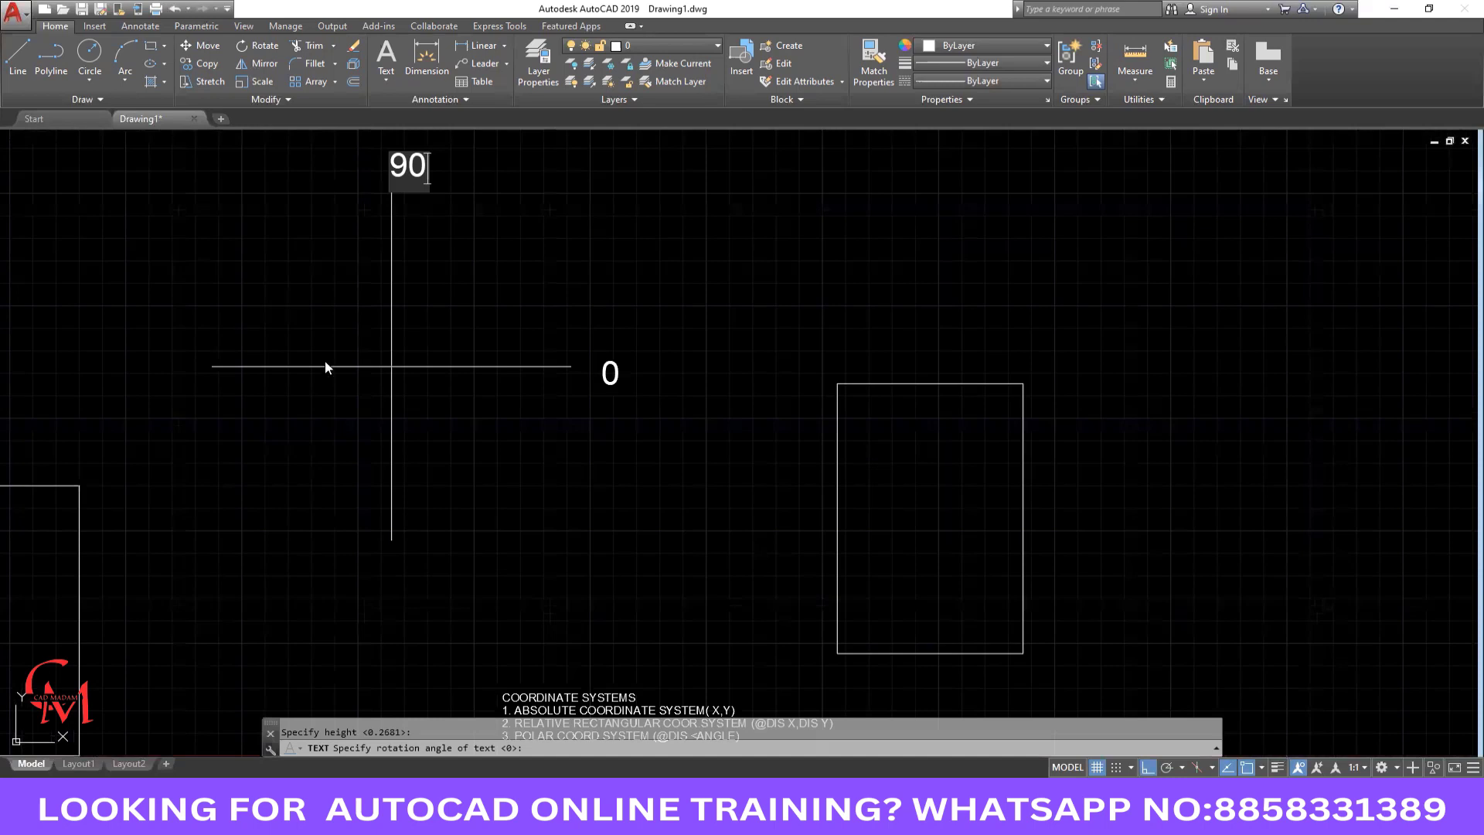
middle_click_drag(153, 369, 231, 365)
left_click(232, 366)
type("18")
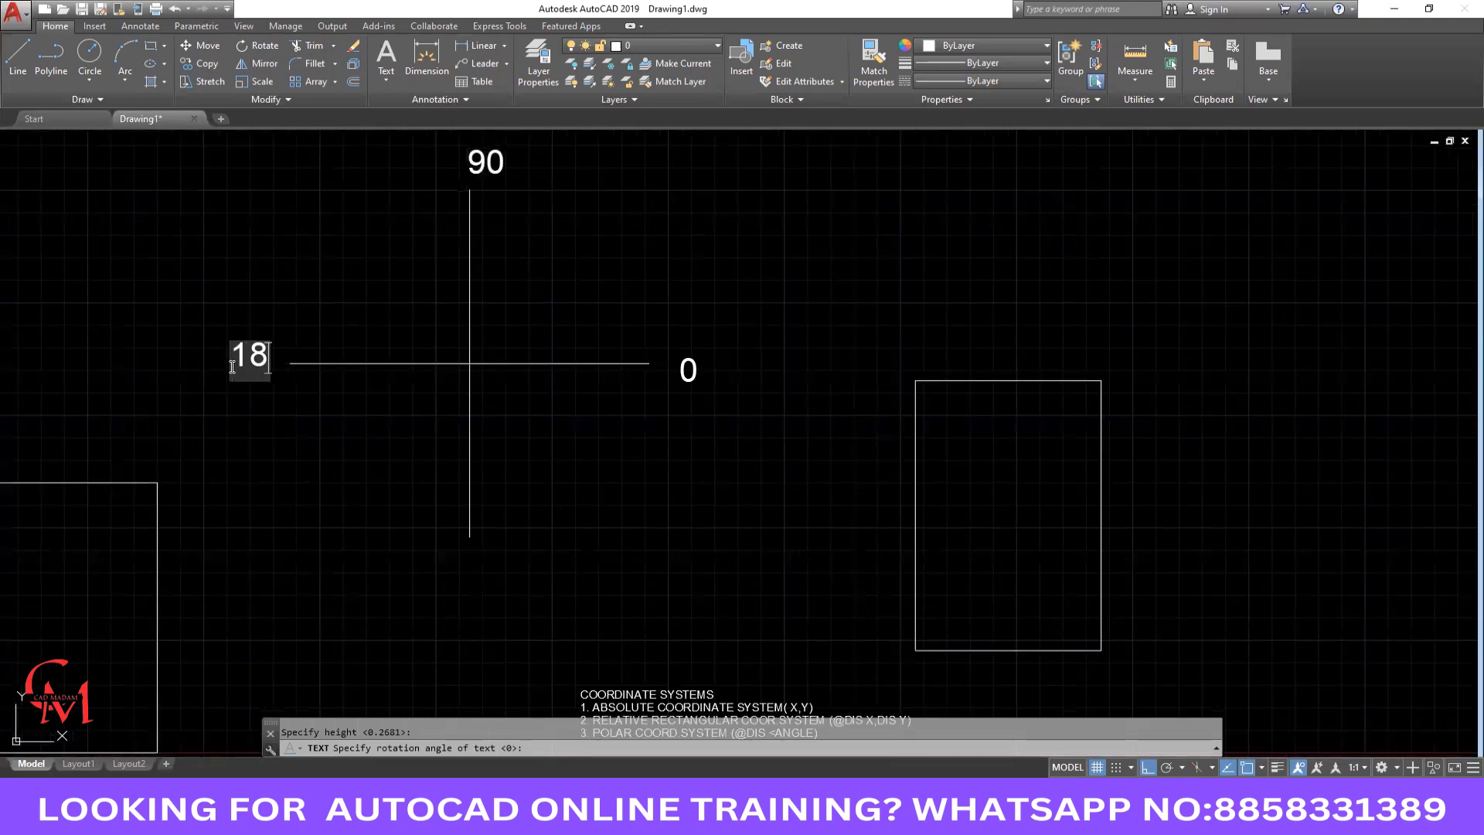
type("0")
left_click(458, 564)
type("270")
key("Return")
key("Return")
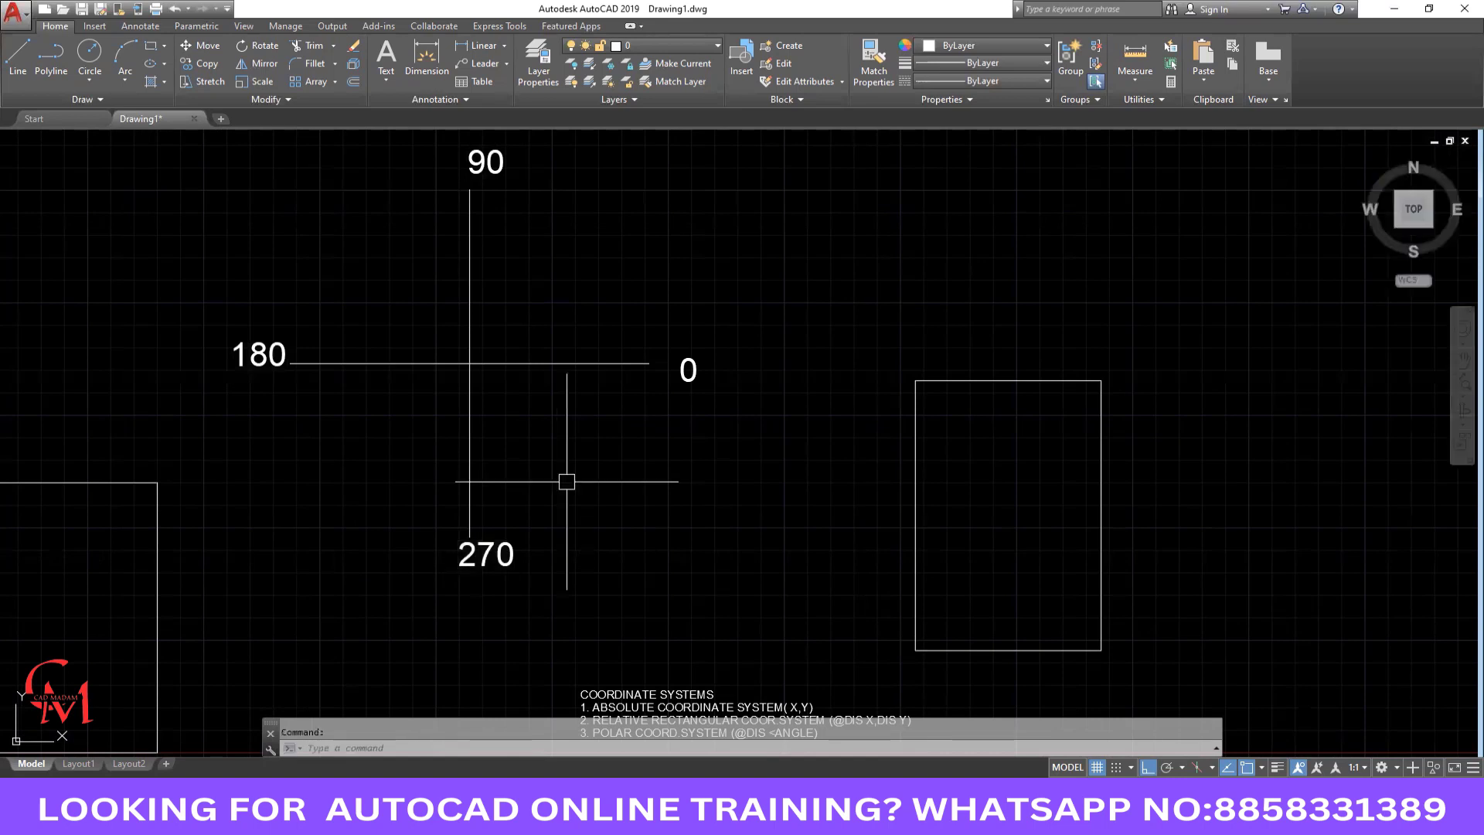
type("l")
key("Return")
left_click(470, 364)
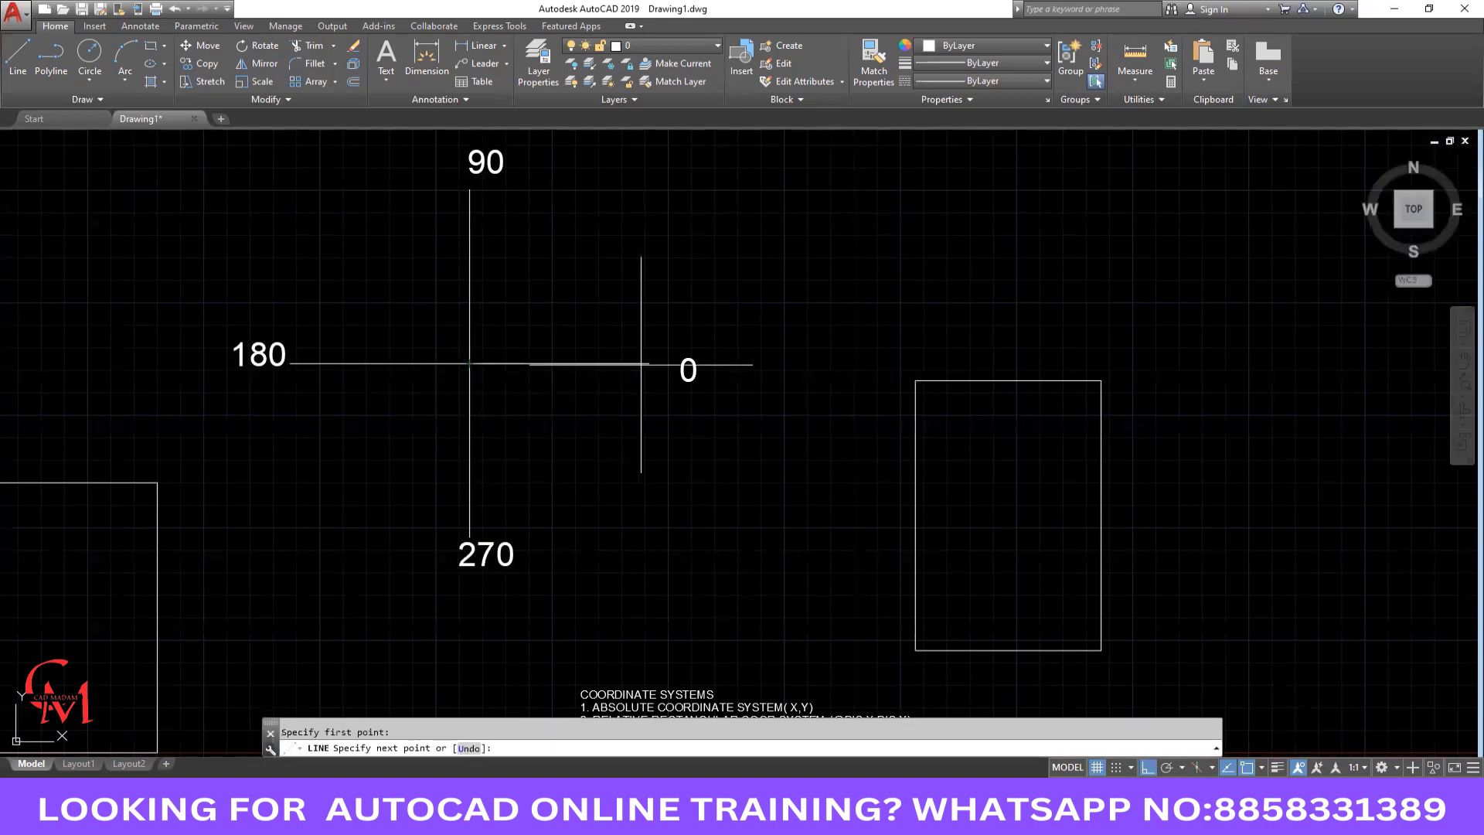
key("Escape")
Rotate the short horizontal line from the cross's centre by 60° about that centre.
type("RO")
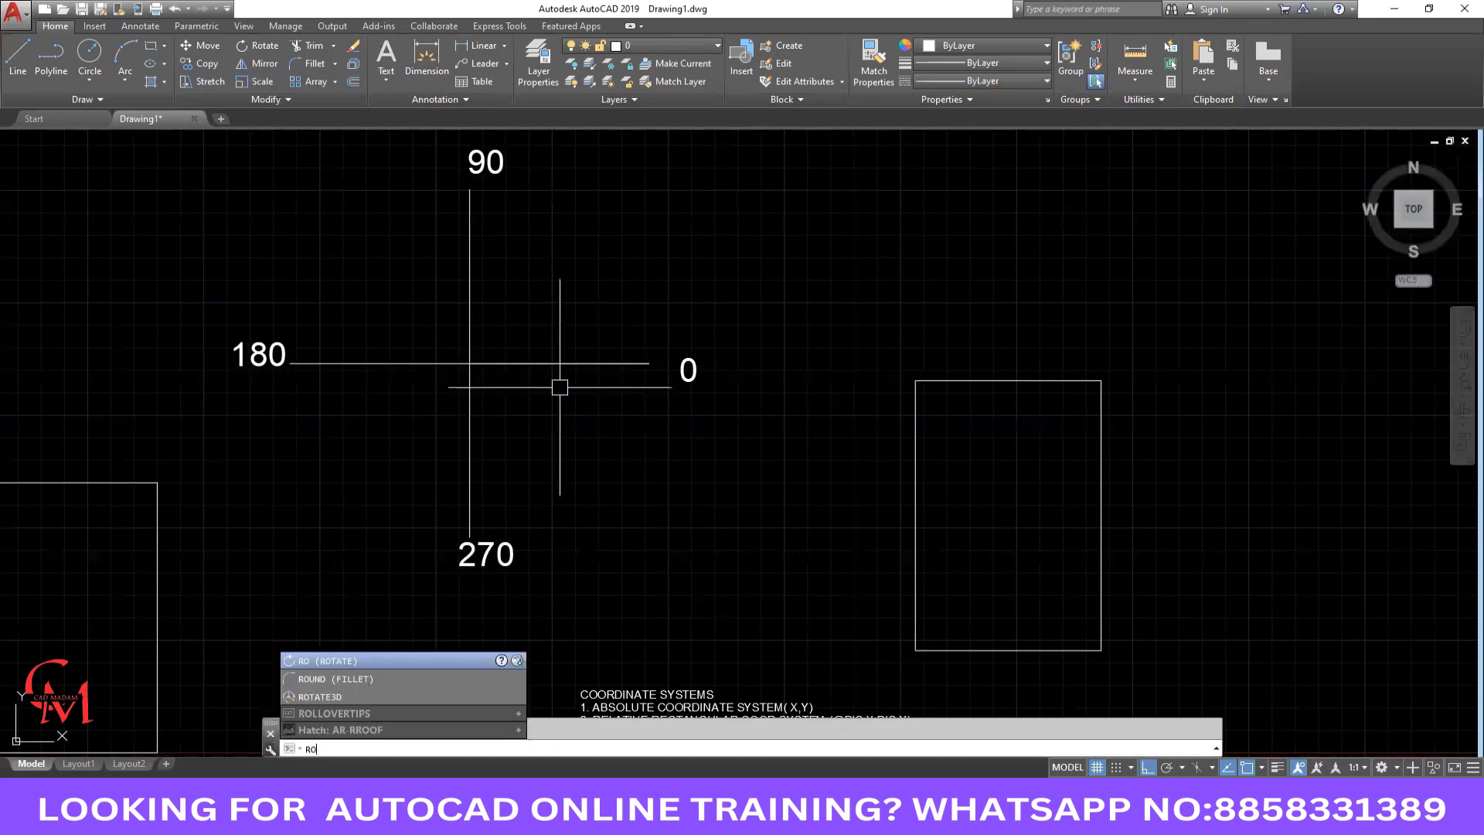
key("Return")
left_click(487, 361)
key("Return")
left_click(470, 362)
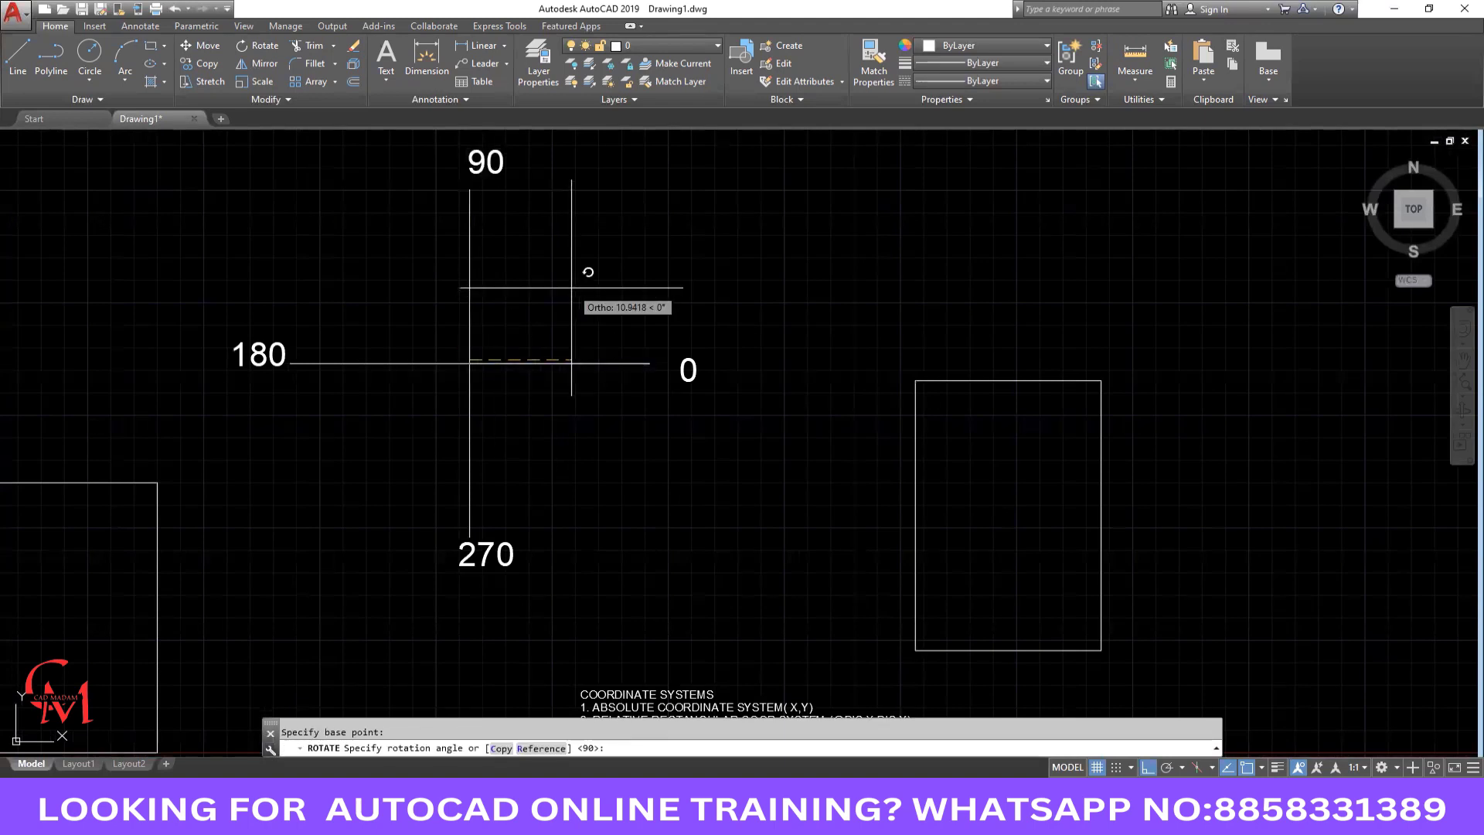
type("60")
key("Return")
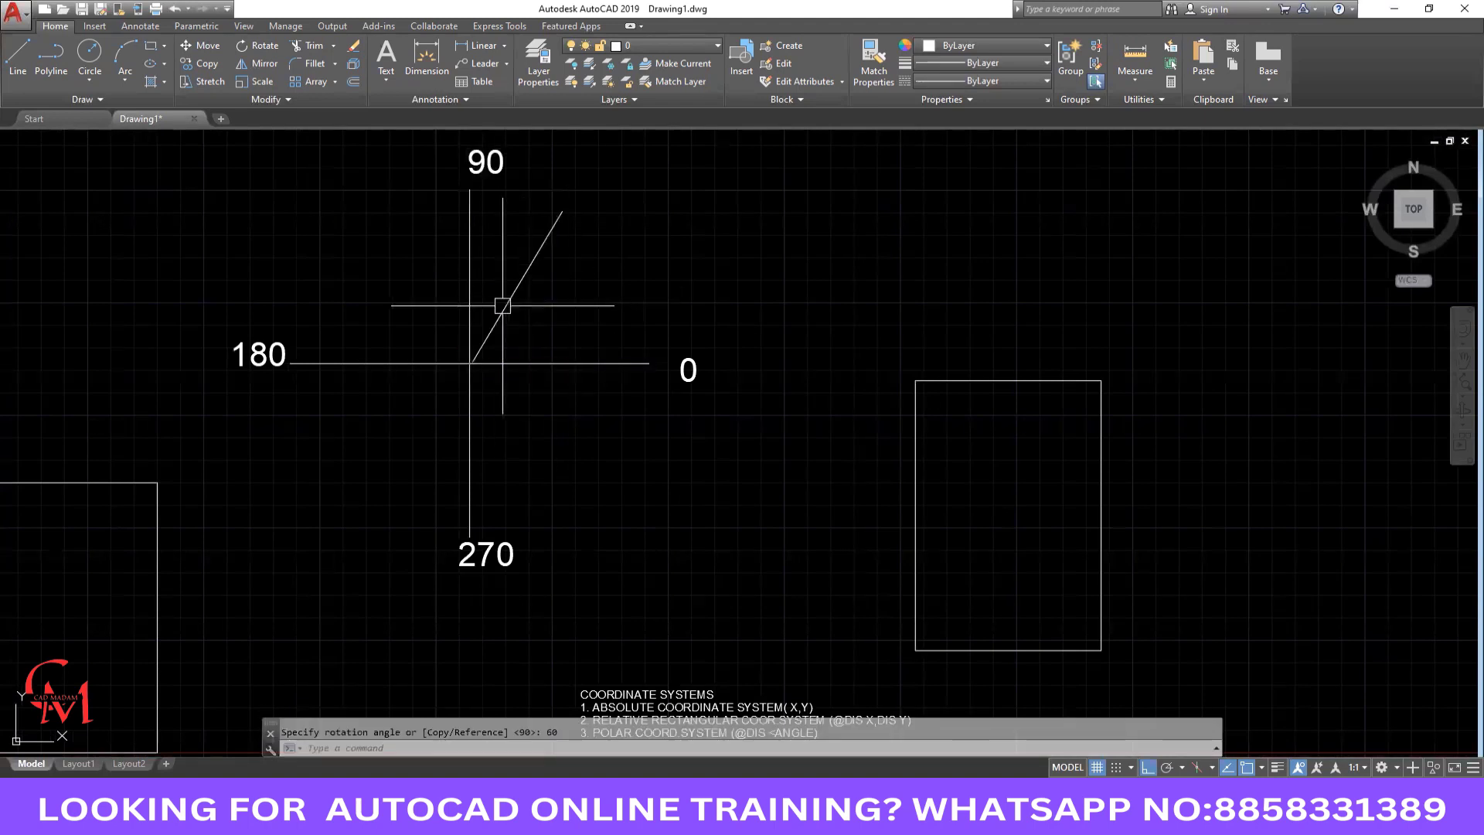
Move the 60° line so its lower end sits exactly on the cross's centre.
left_click(490, 330)
type("M")
key("Return")
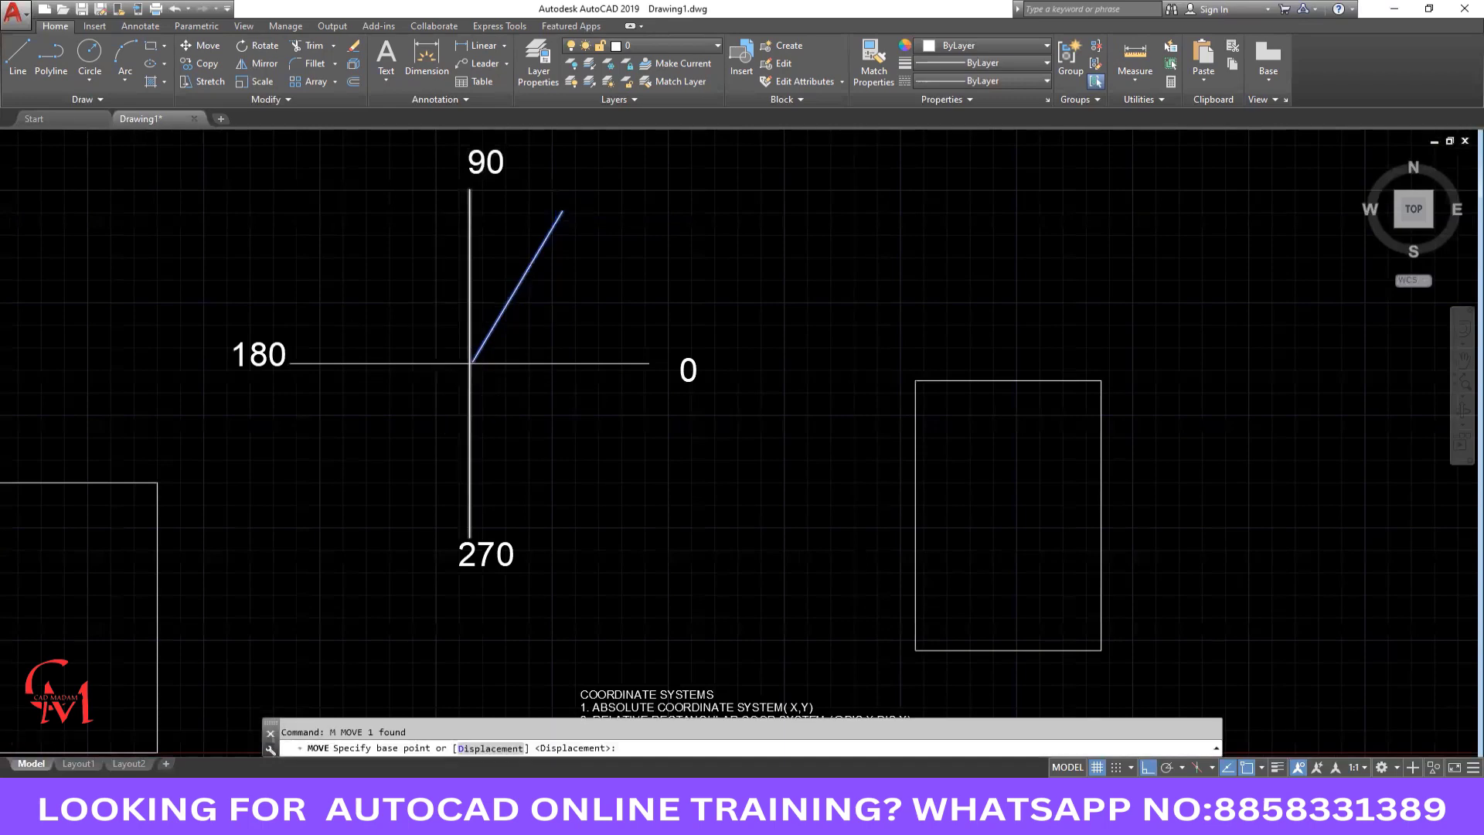
scroll(454, 328, "up", 4)
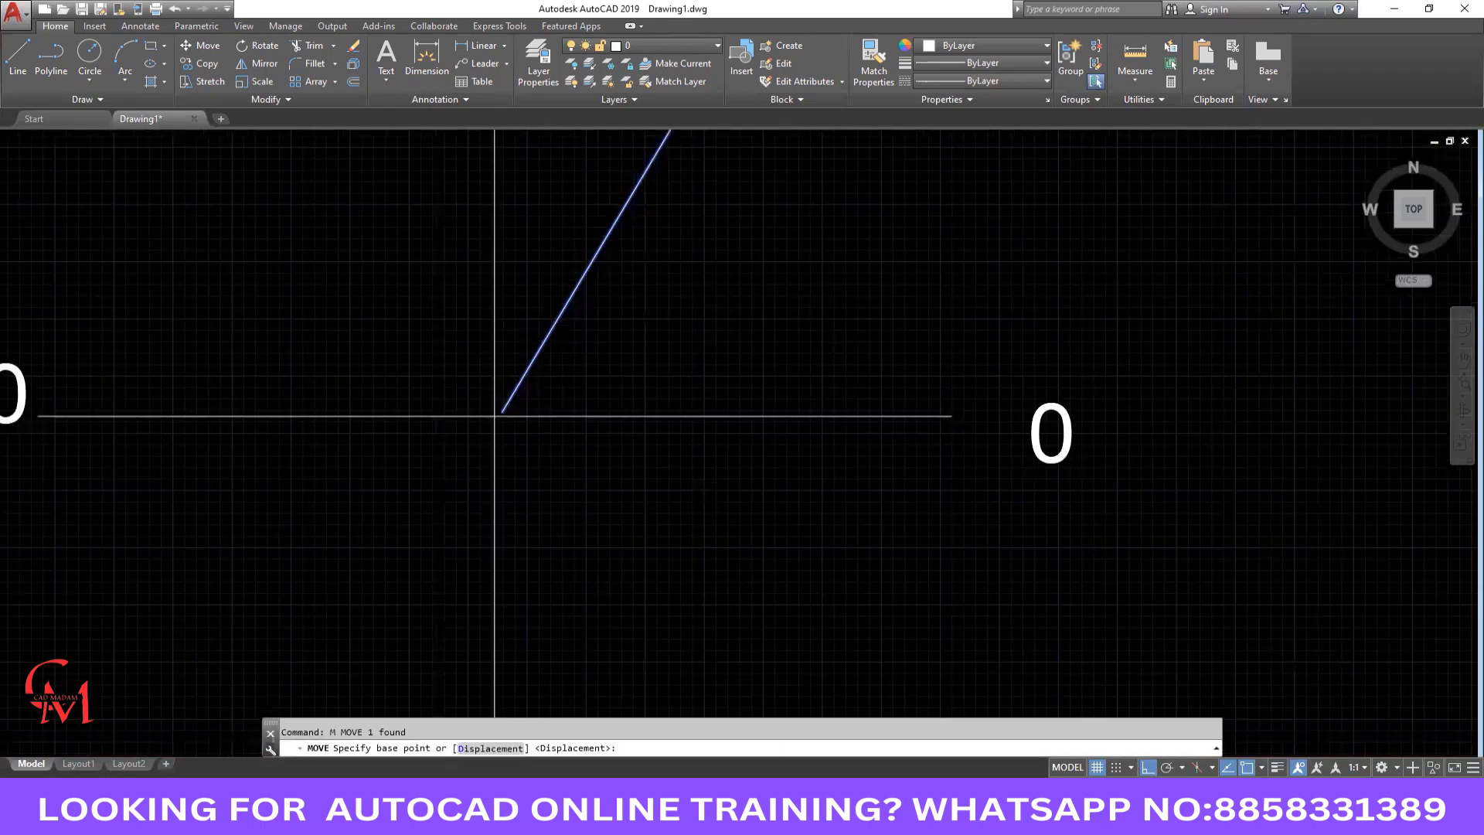
scroll(503, 497, "up", 2)
left_click(505, 499)
key("Escape")
scroll(506, 500, "down", 8)
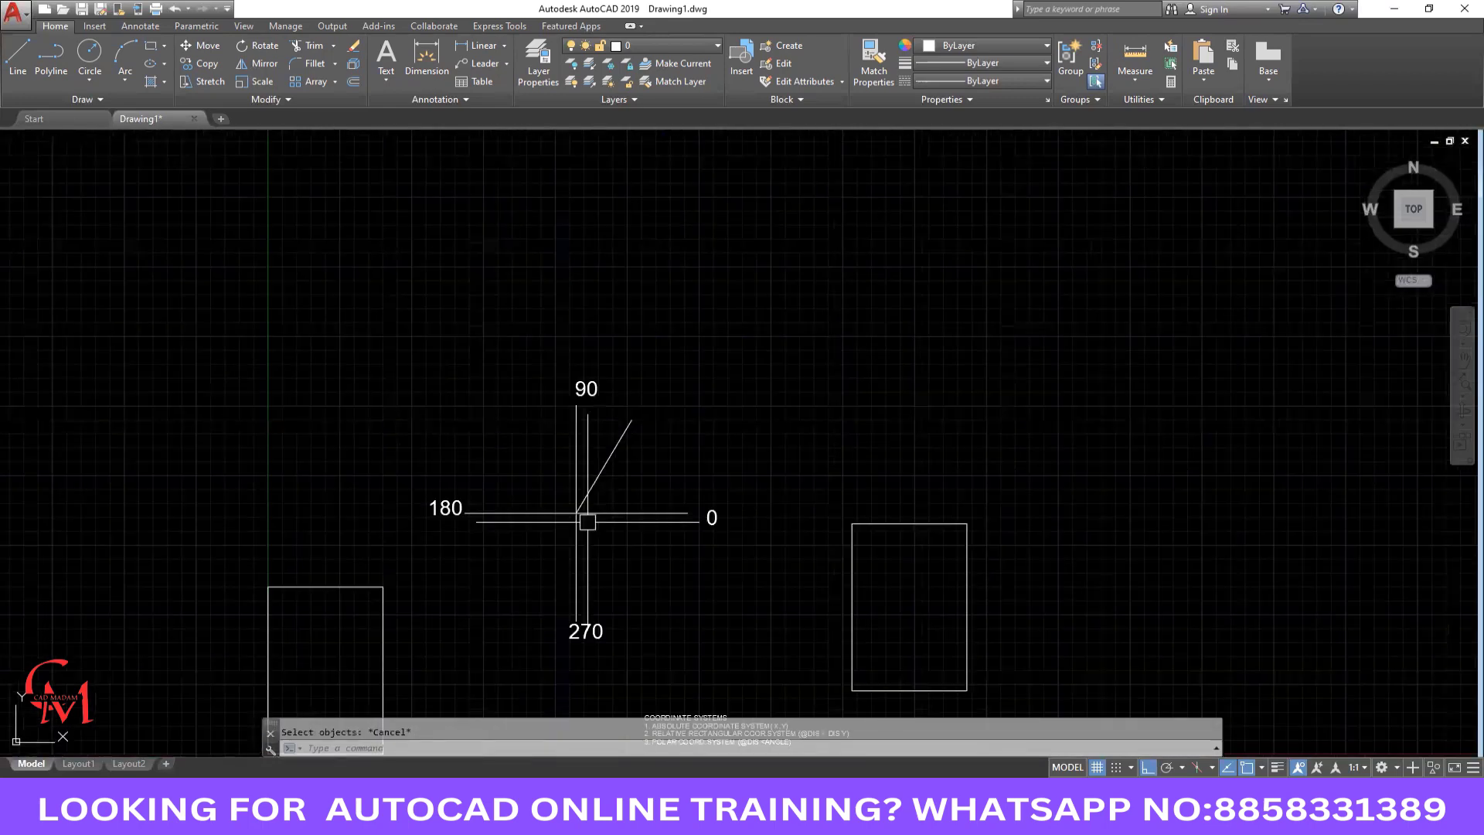
Number the four quadrants of the cross counterclockwise as 1, 2, 3 and 4 with single-line text, starting at the upper right.
scroll(614, 529, "up", 4)
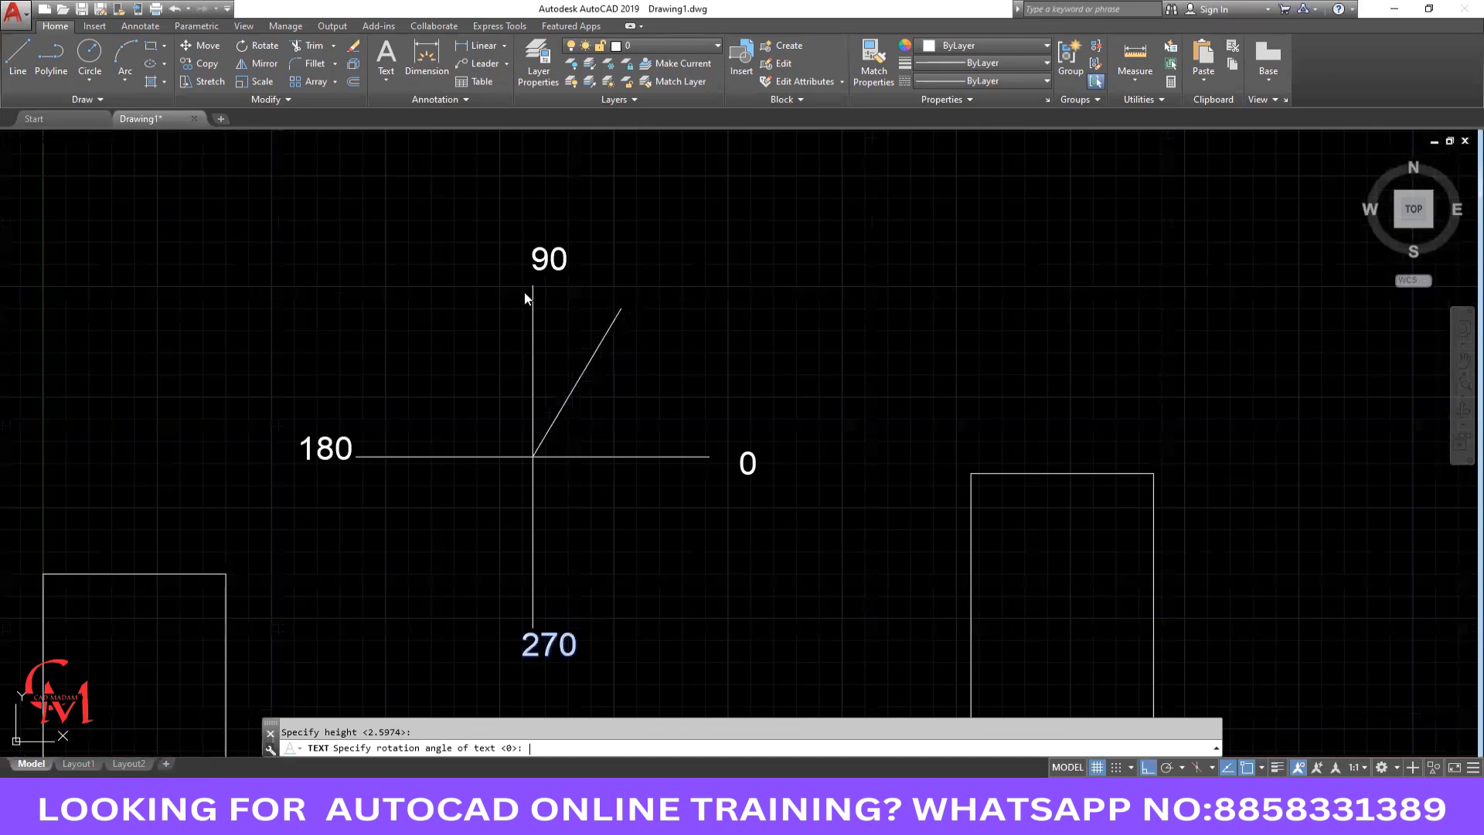
key("Return")
type("1")
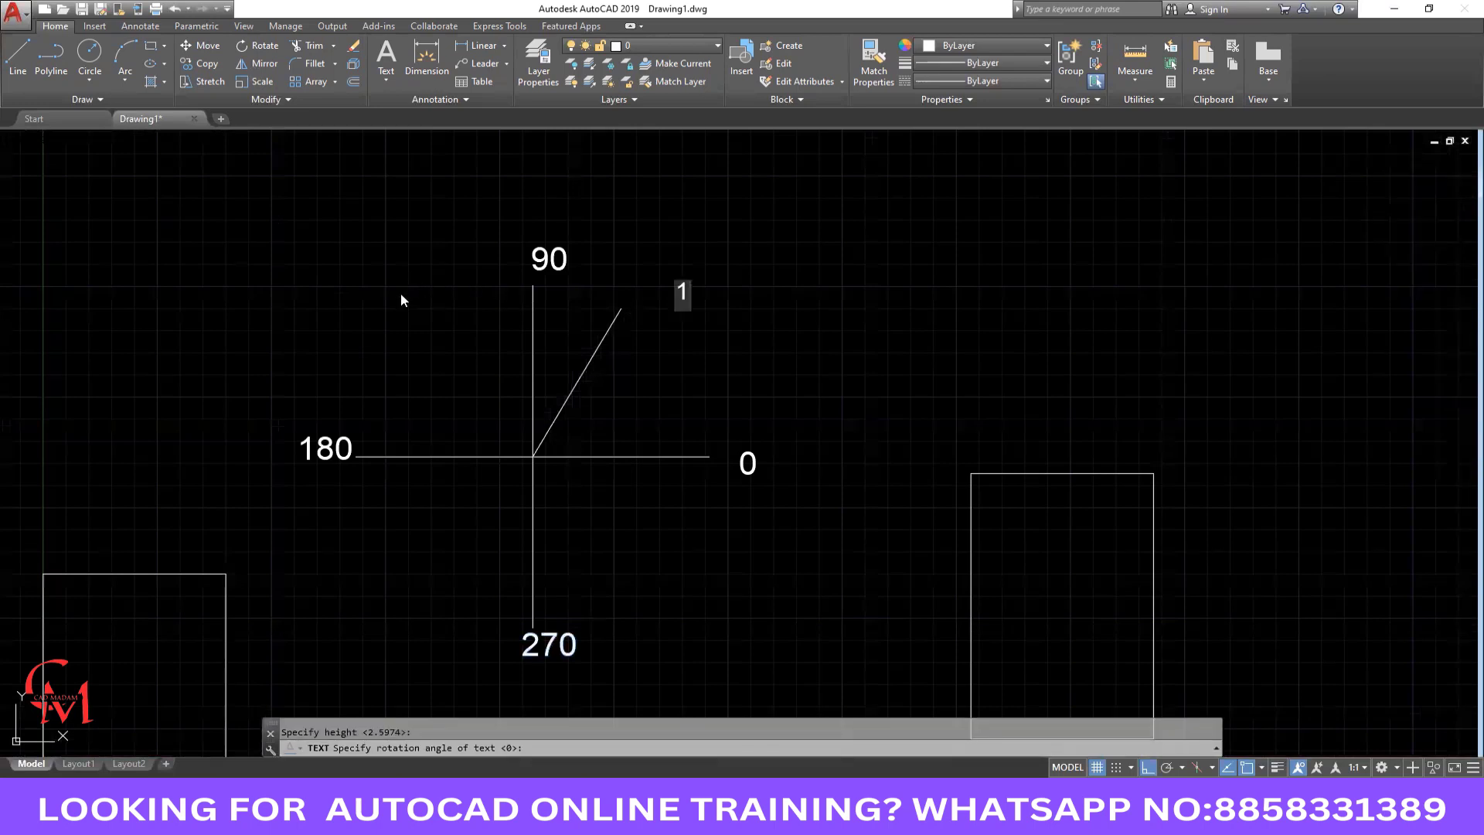
left_click(378, 289)
type("2")
middle_click_drag(435, 478, 439, 473)
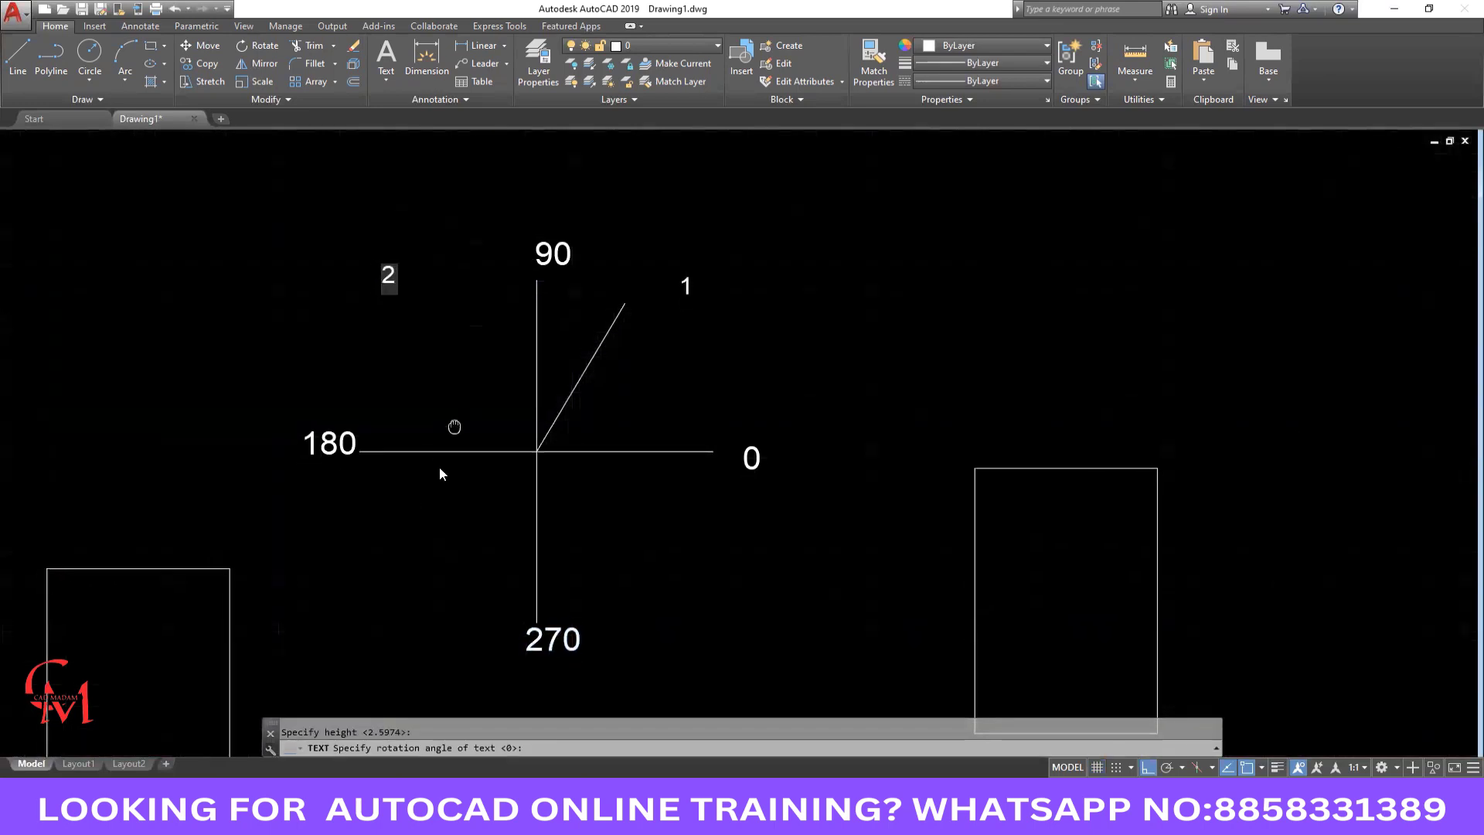
key("F7")
left_click(403, 606)
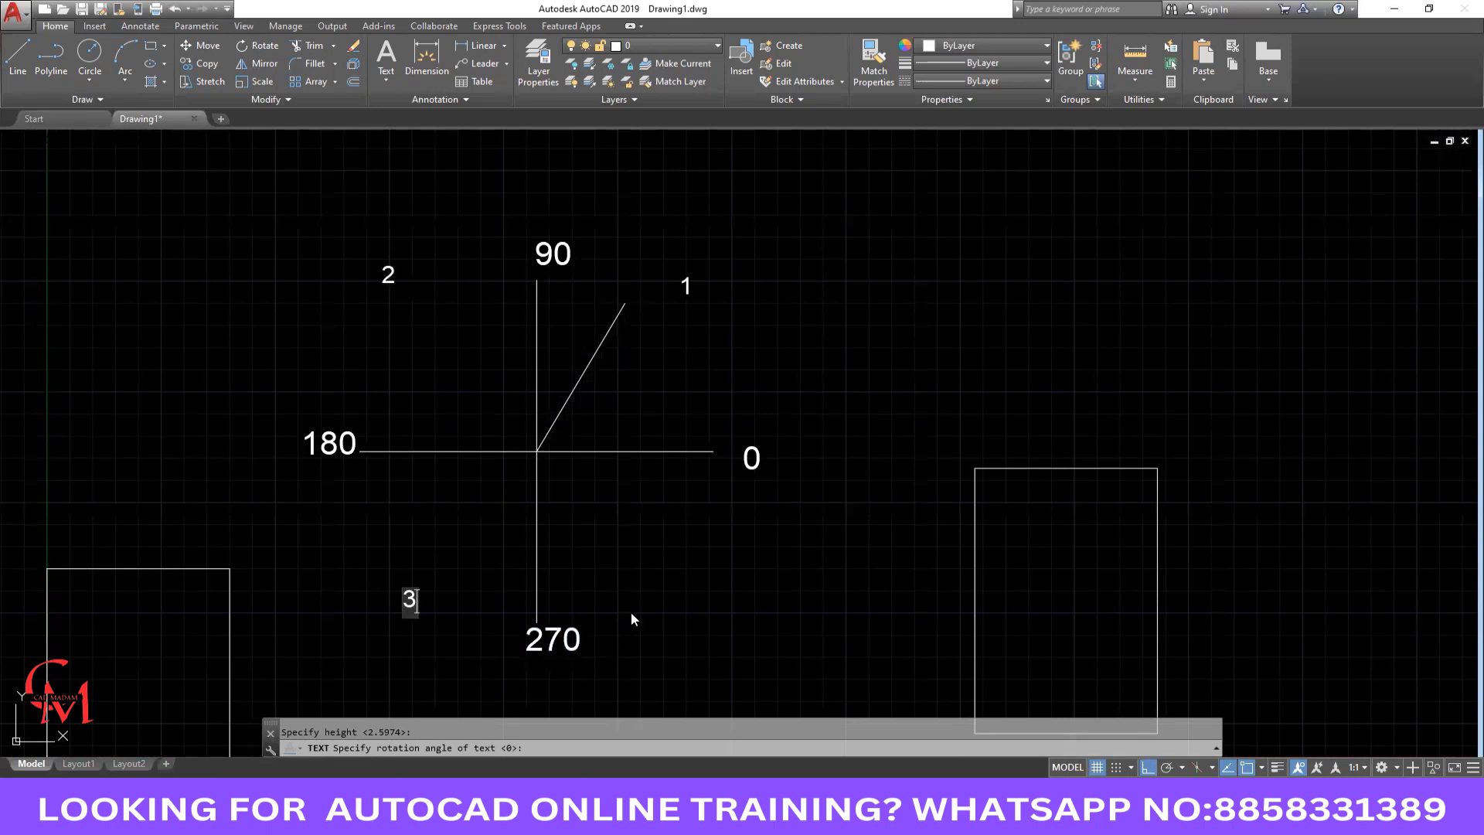
type("3")
left_click(661, 599)
type("4")
left_click(789, 603)
key("Return")
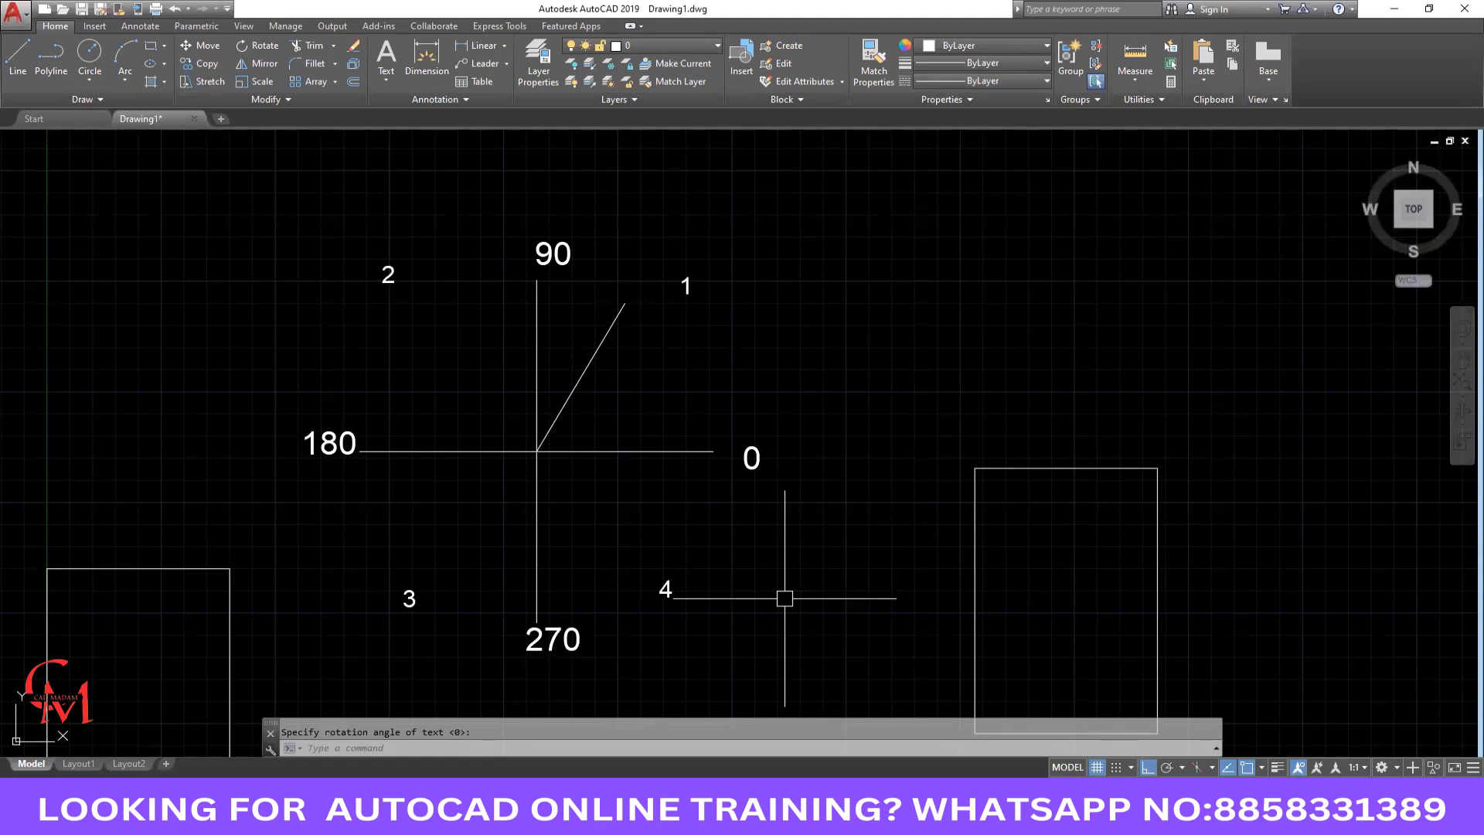
Mirror the slanted line of quadrant 1 across the vertical axis into quadrant 2, keeping the original.
type("mi")
key("Return")
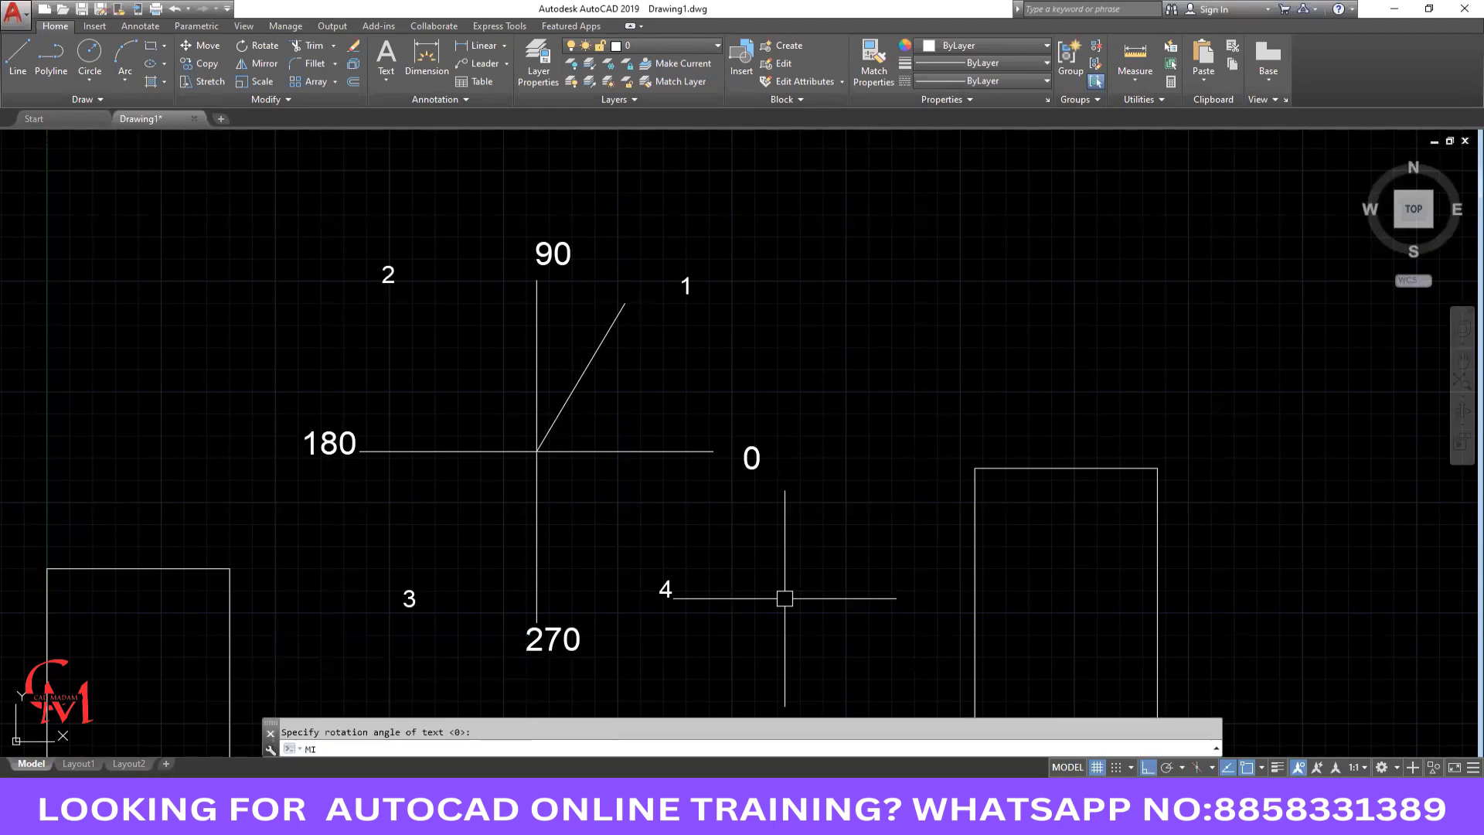
left_click(578, 375)
key("Return")
left_click(536, 452)
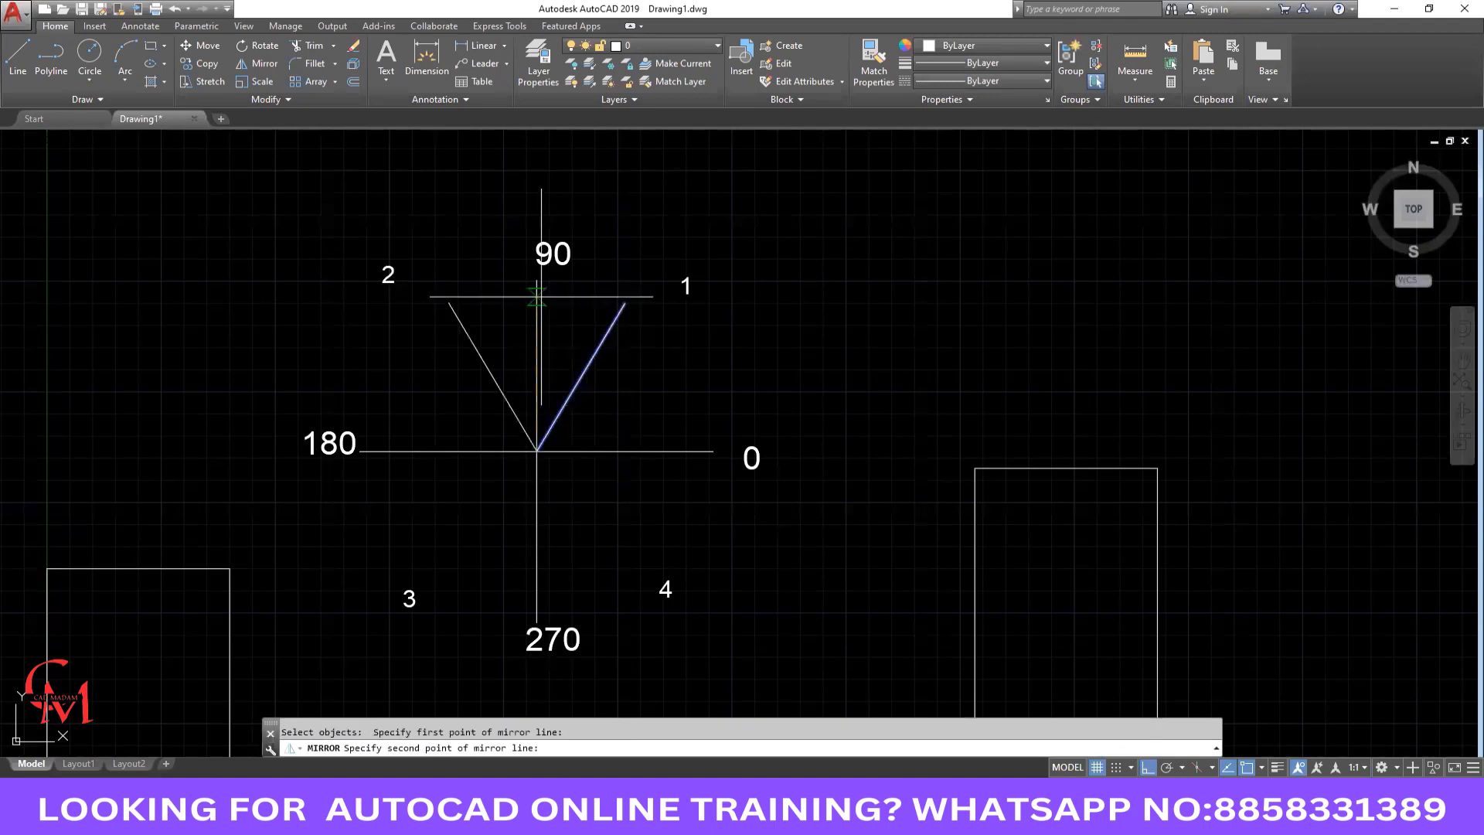
left_click(541, 288)
key("Return")
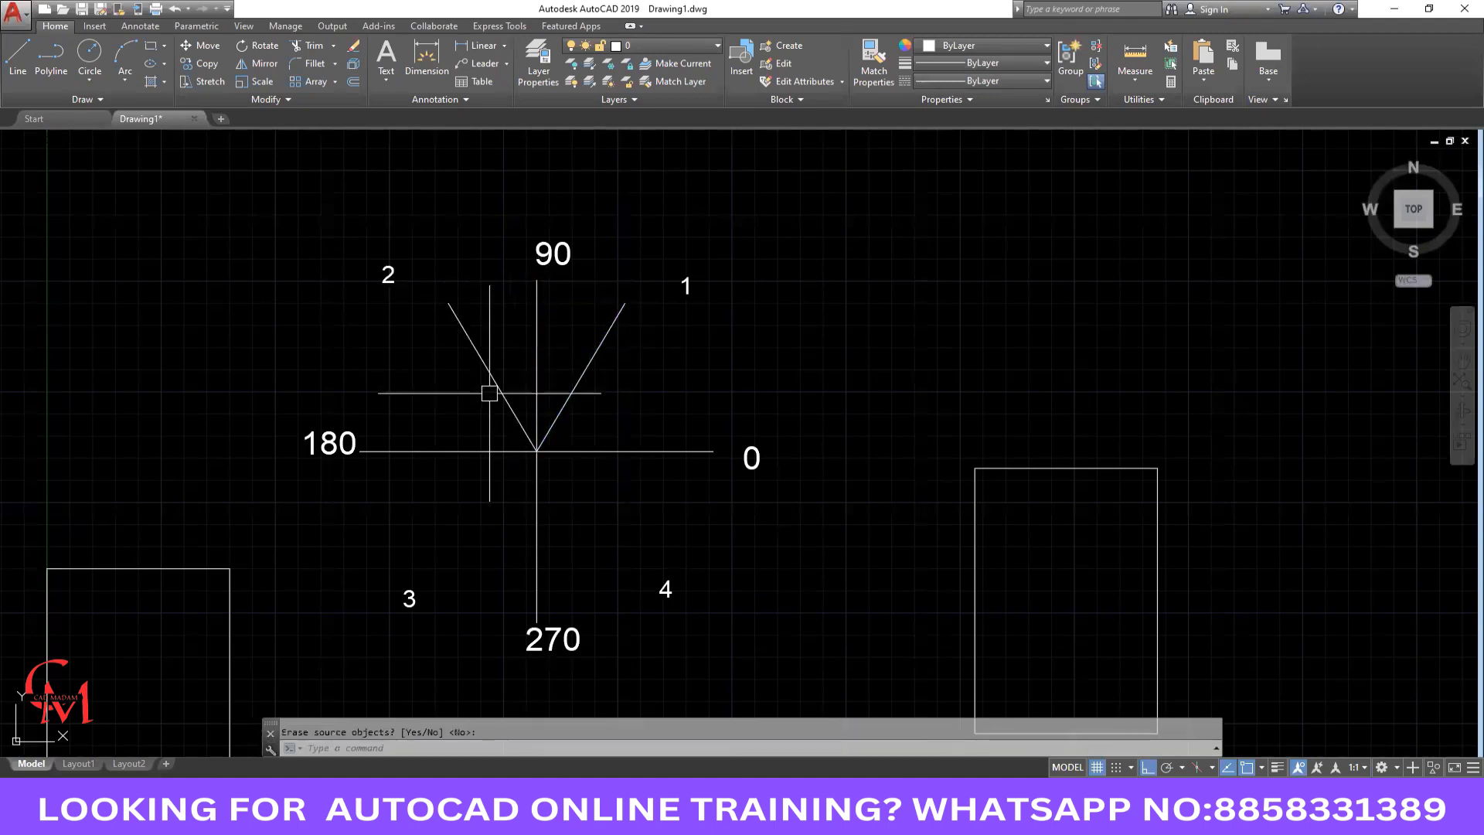
Mirror the quadrant 2 line across the horizontal axis into quadrant 3, keeping the original.
left_click(496, 384)
key("Return")
left_click(536, 452)
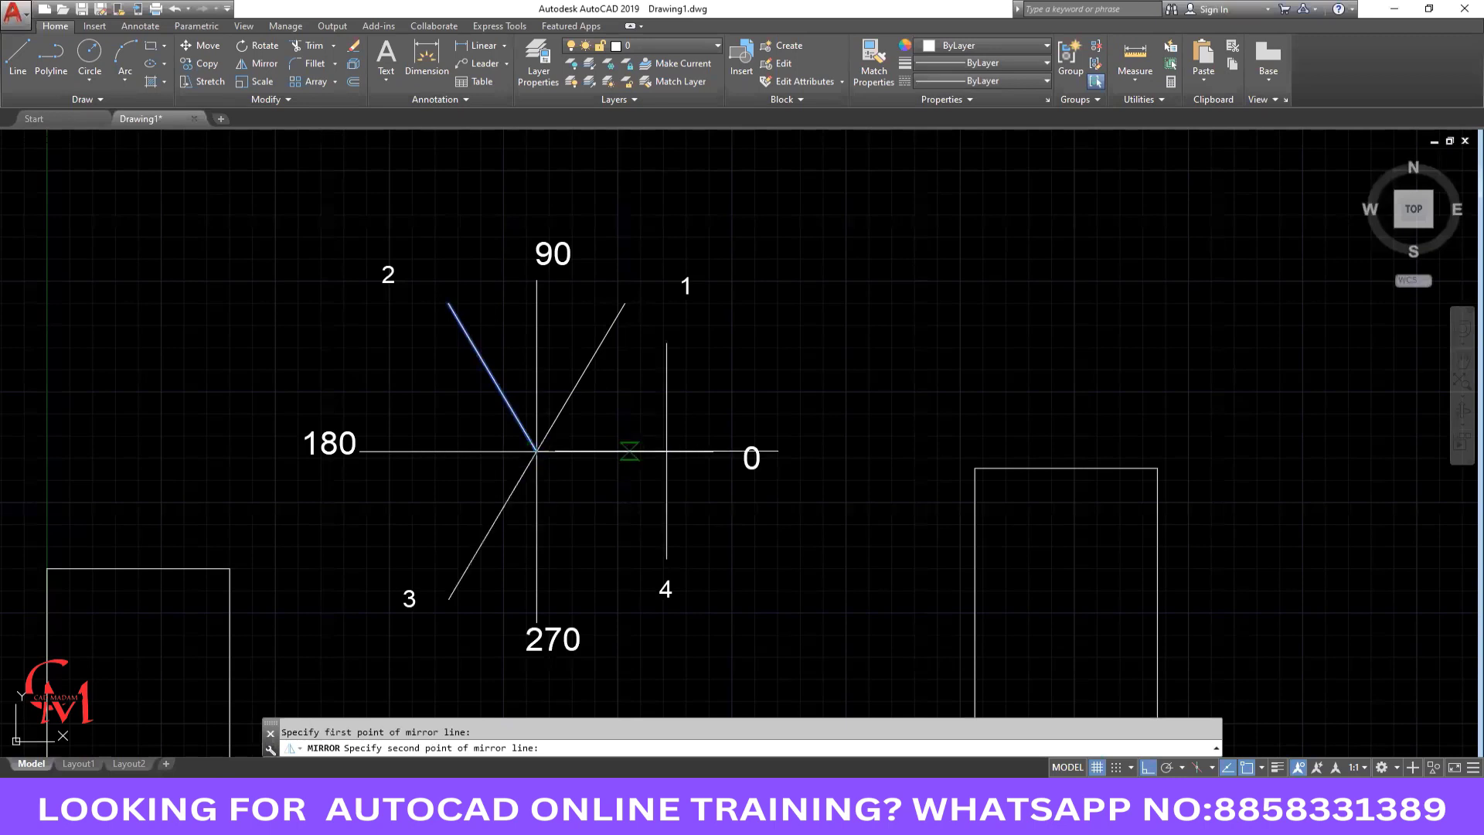
left_click(704, 451)
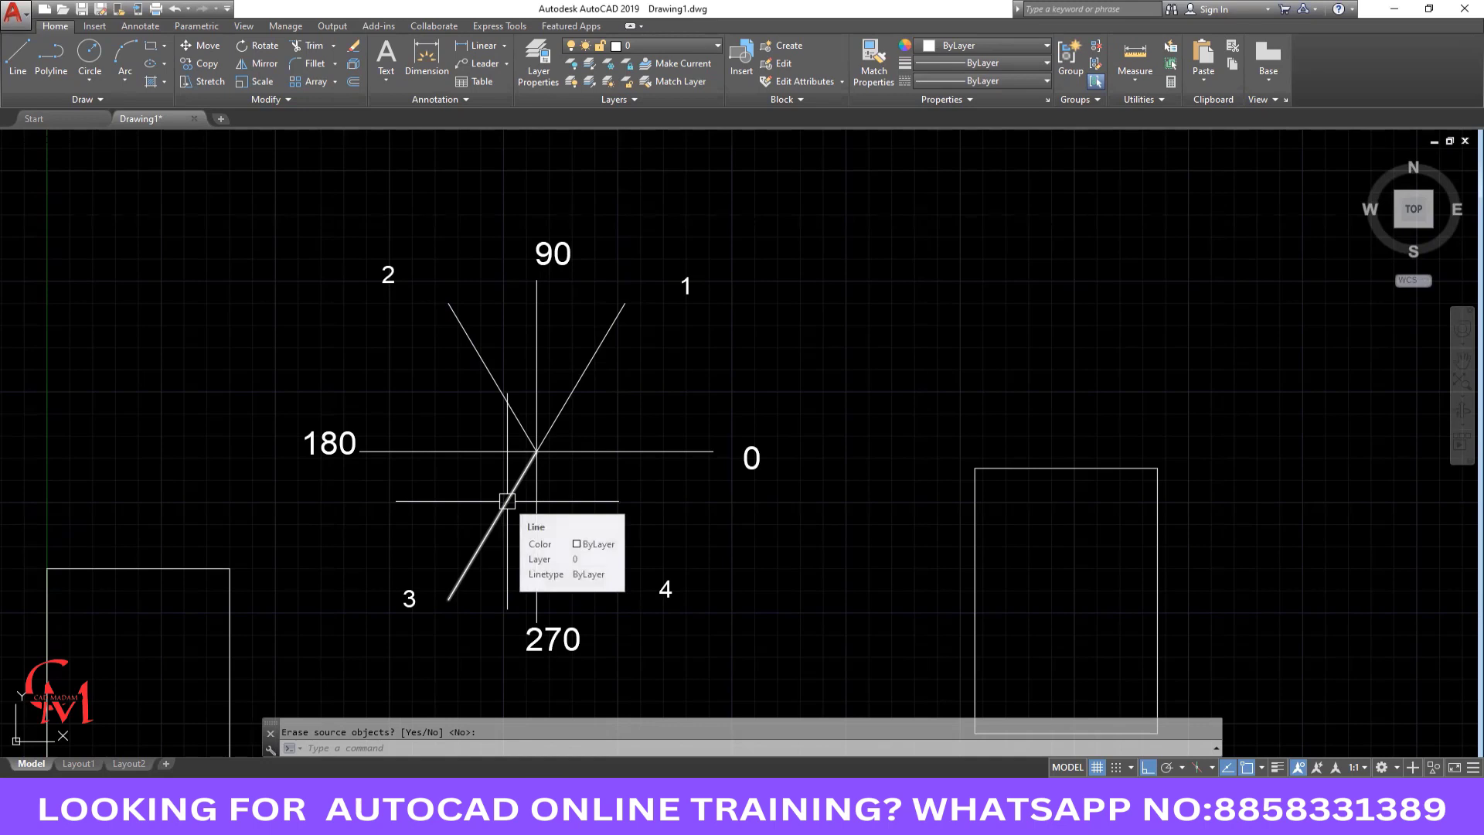
key("Return")
Mirror the quadrant 3 line across the vertical axis into quadrant 4, keeping the original.
left_click(488, 530)
type("M")
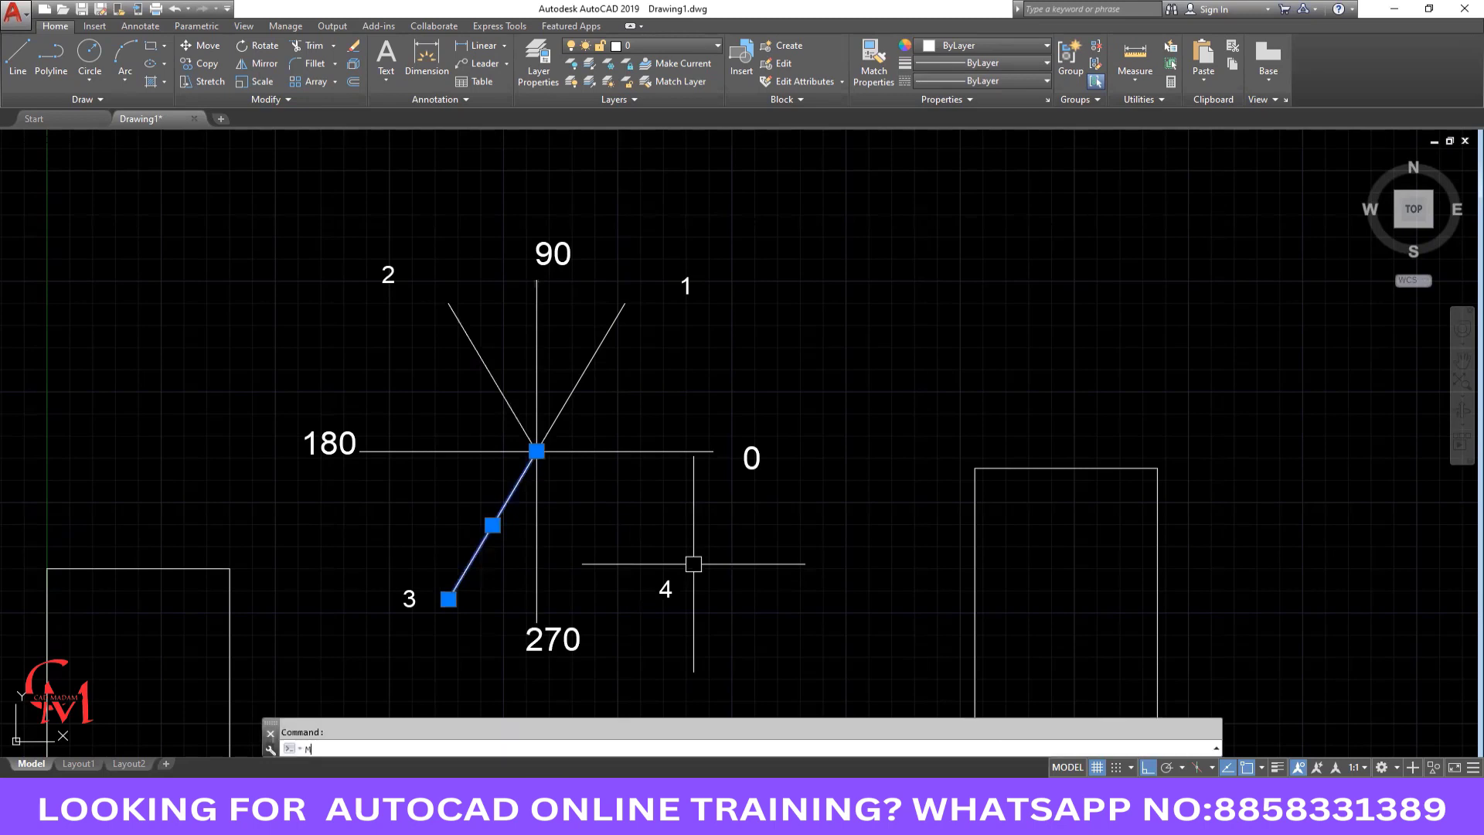
type("I")
key("Return")
left_click(536, 451)
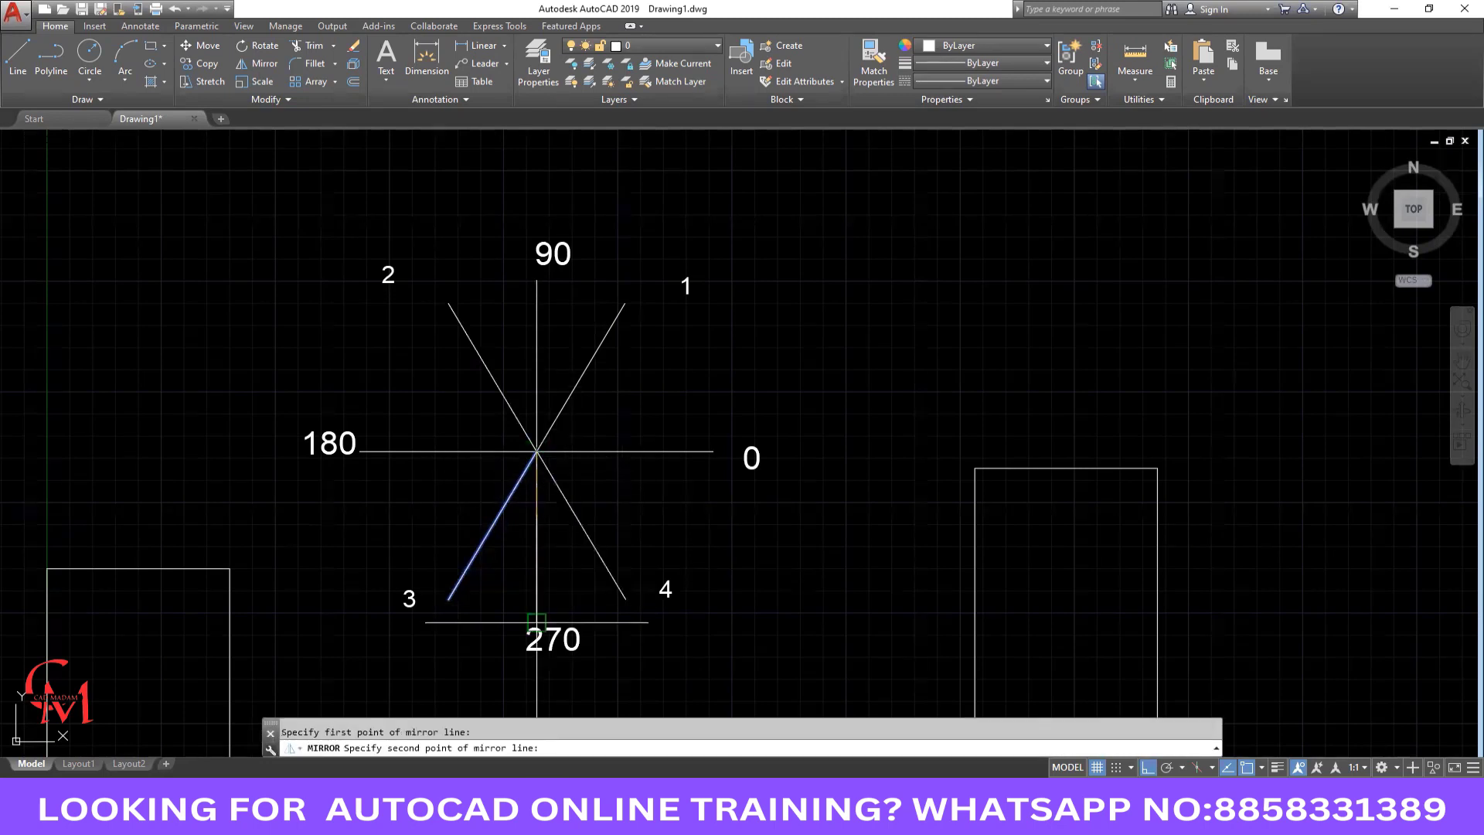
left_click(537, 621)
key("Return")
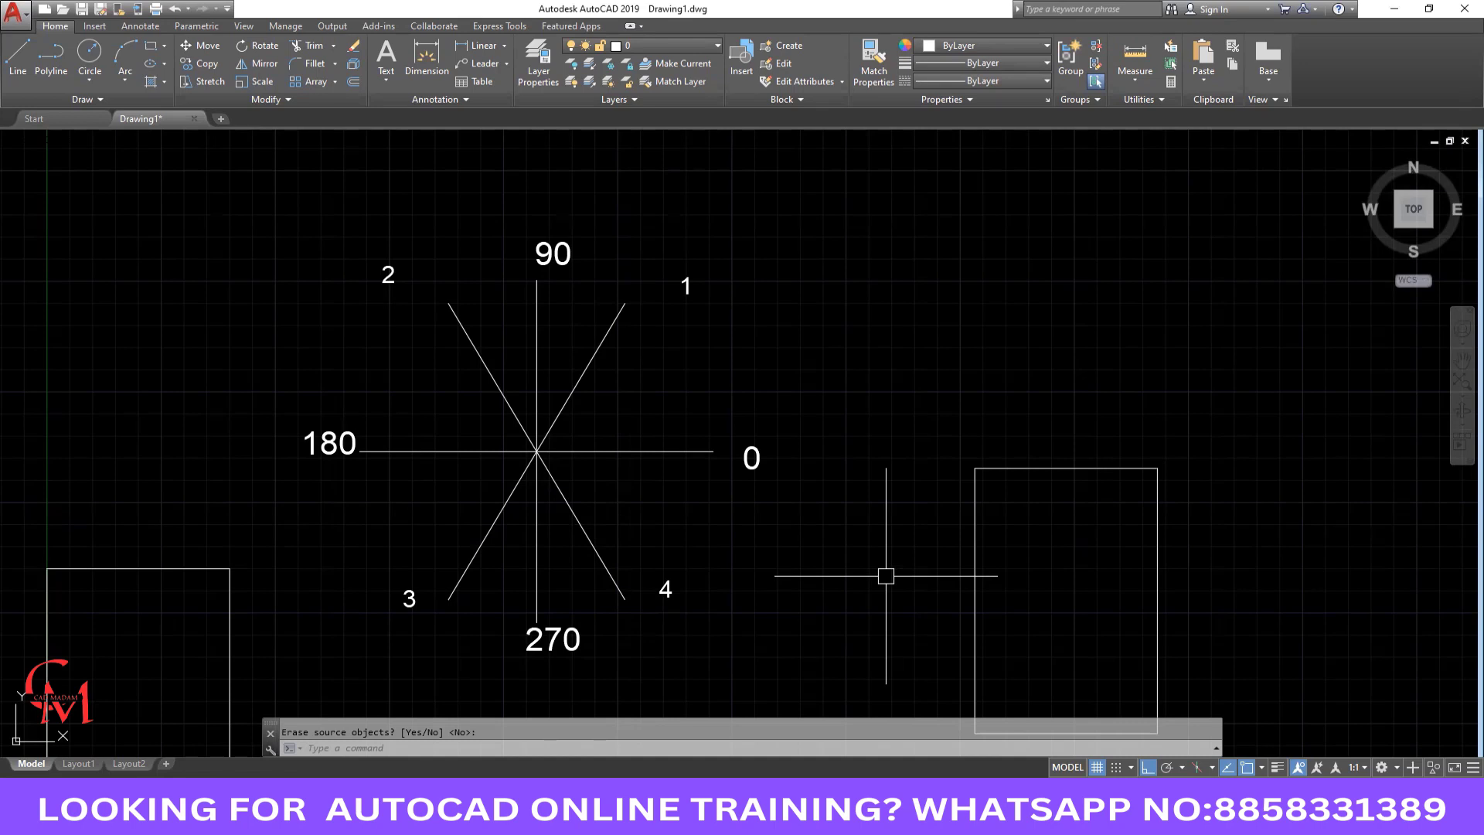
Draw a horizontal base line about 30 units long in the empty area east of the second rectangle.
scroll(421, 394, "down", 2)
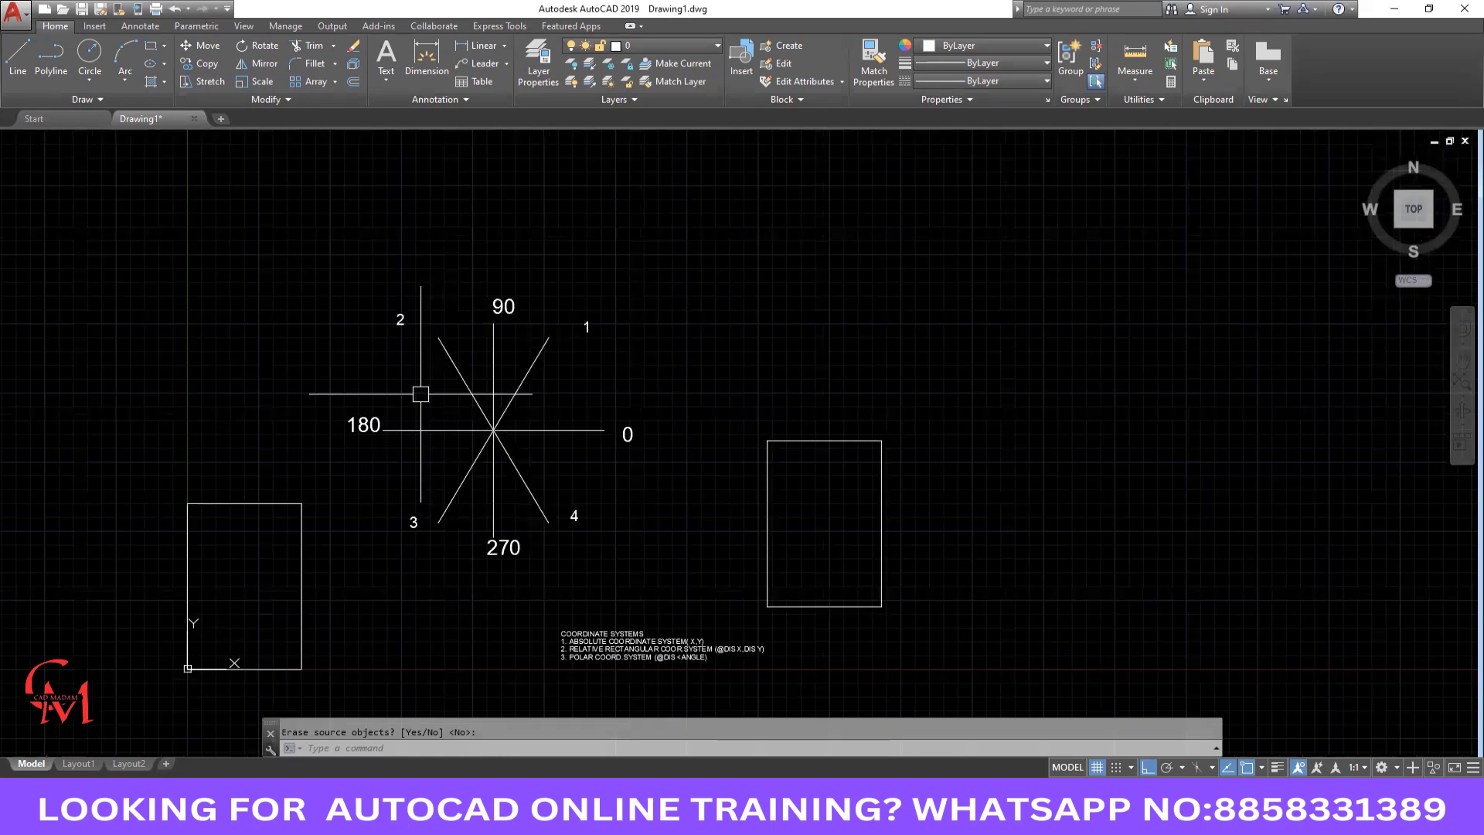
scroll(518, 504, "up", 2)
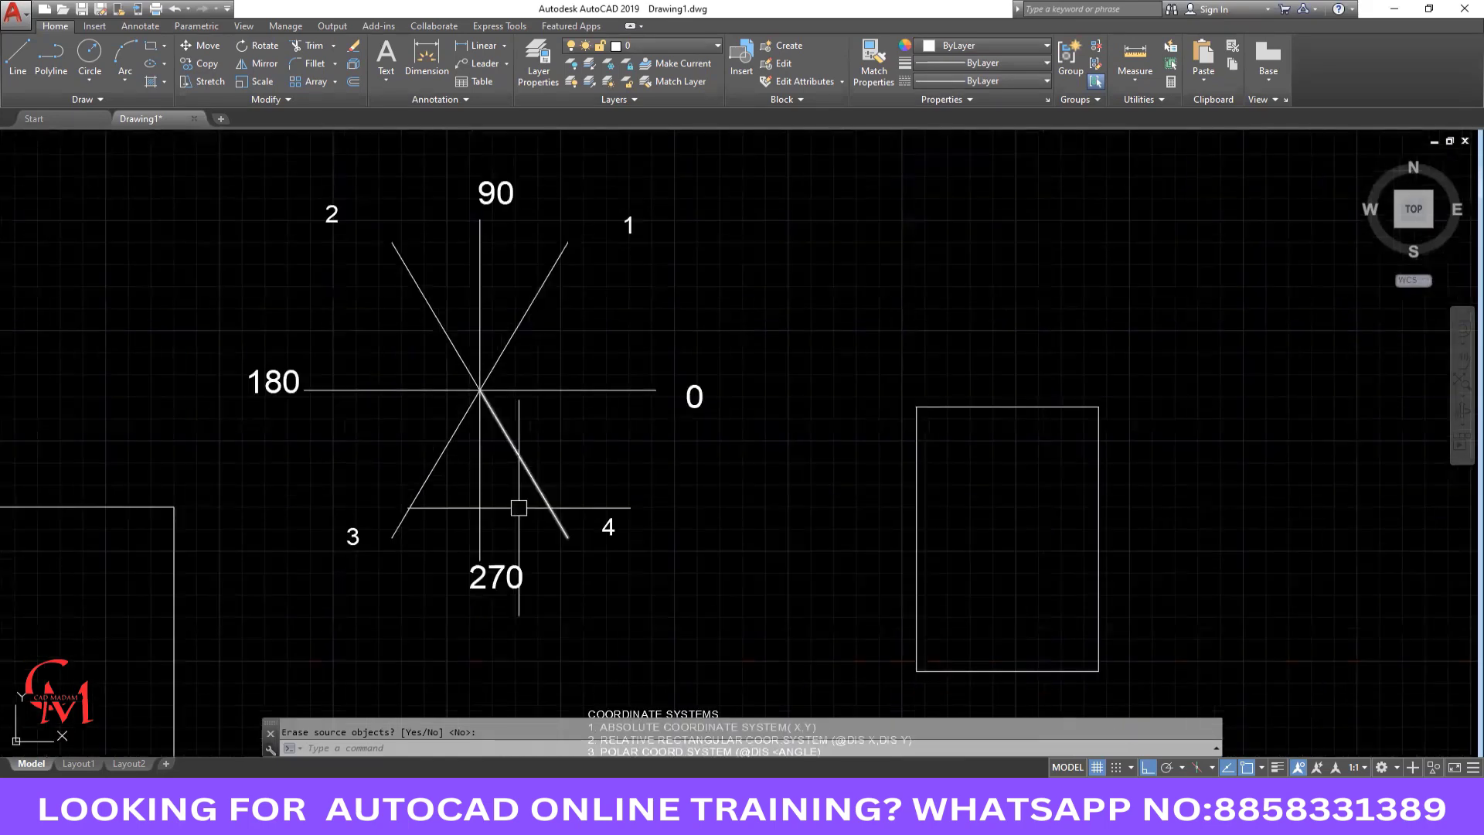
scroll(531, 490, "down", 2)
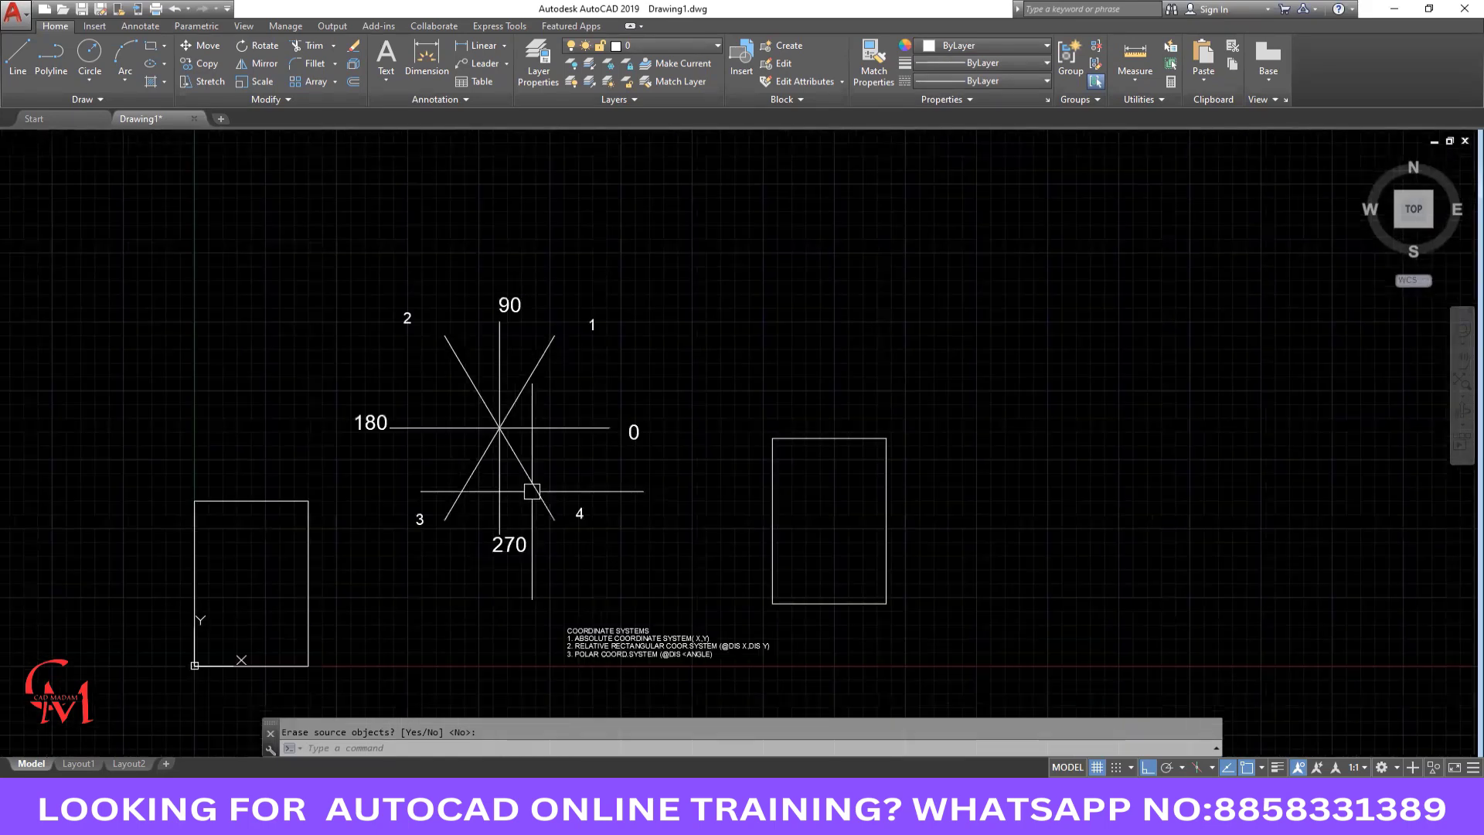
middle_click_drag(958, 511, 732, 486)
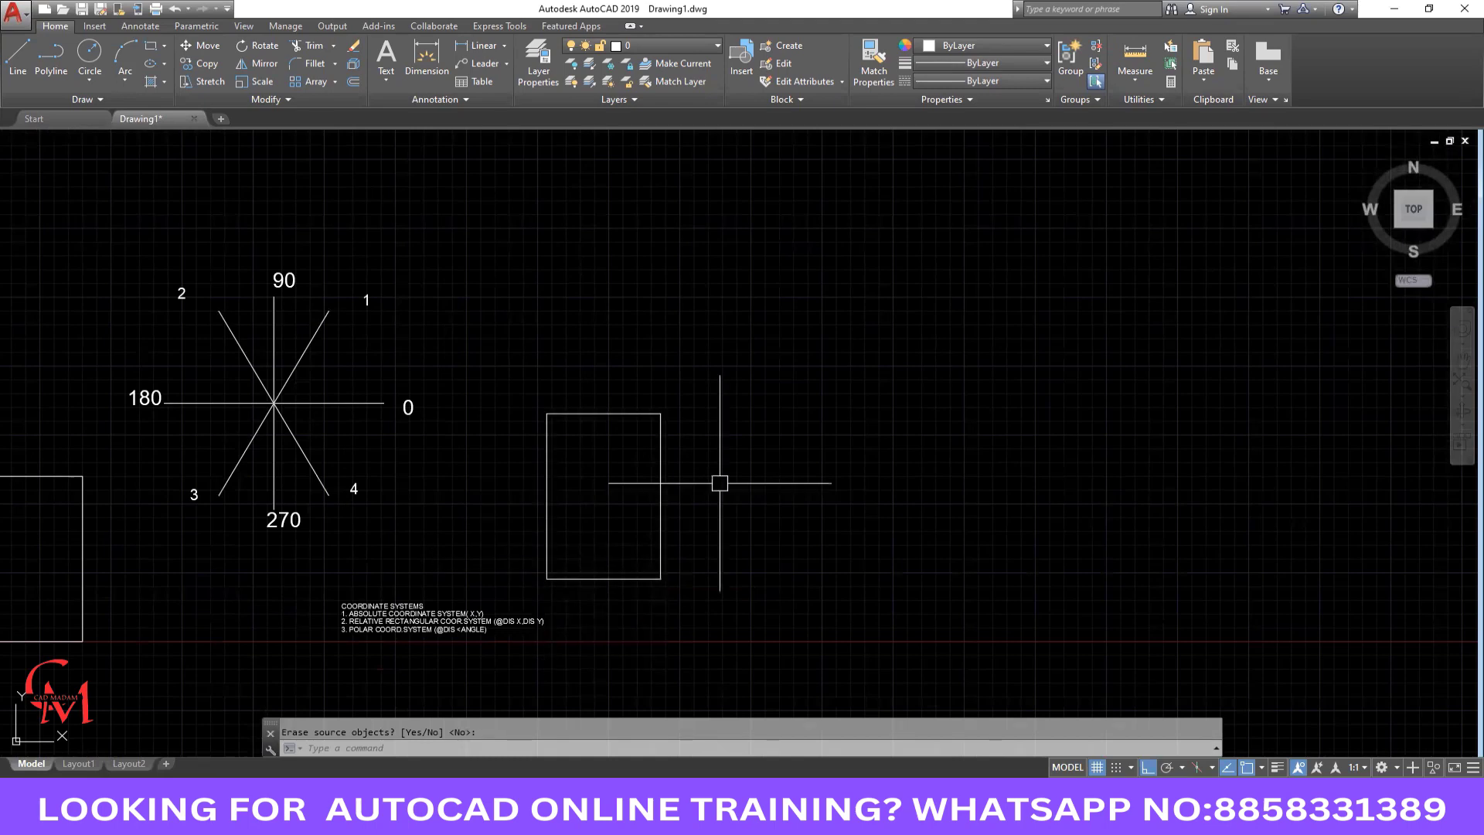
type("l")
key("Return")
left_click(971, 443)
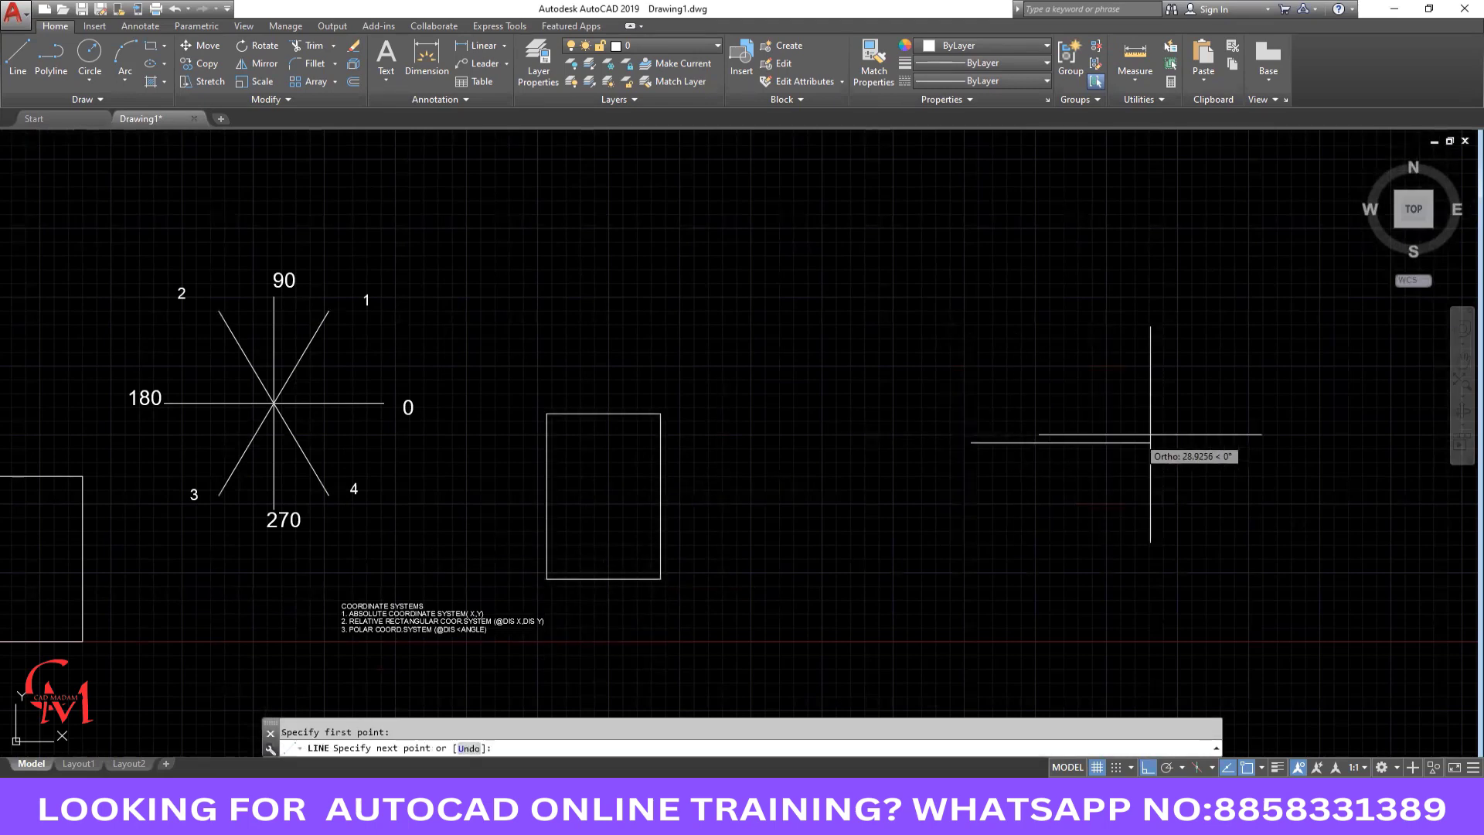
left_click(1162, 434)
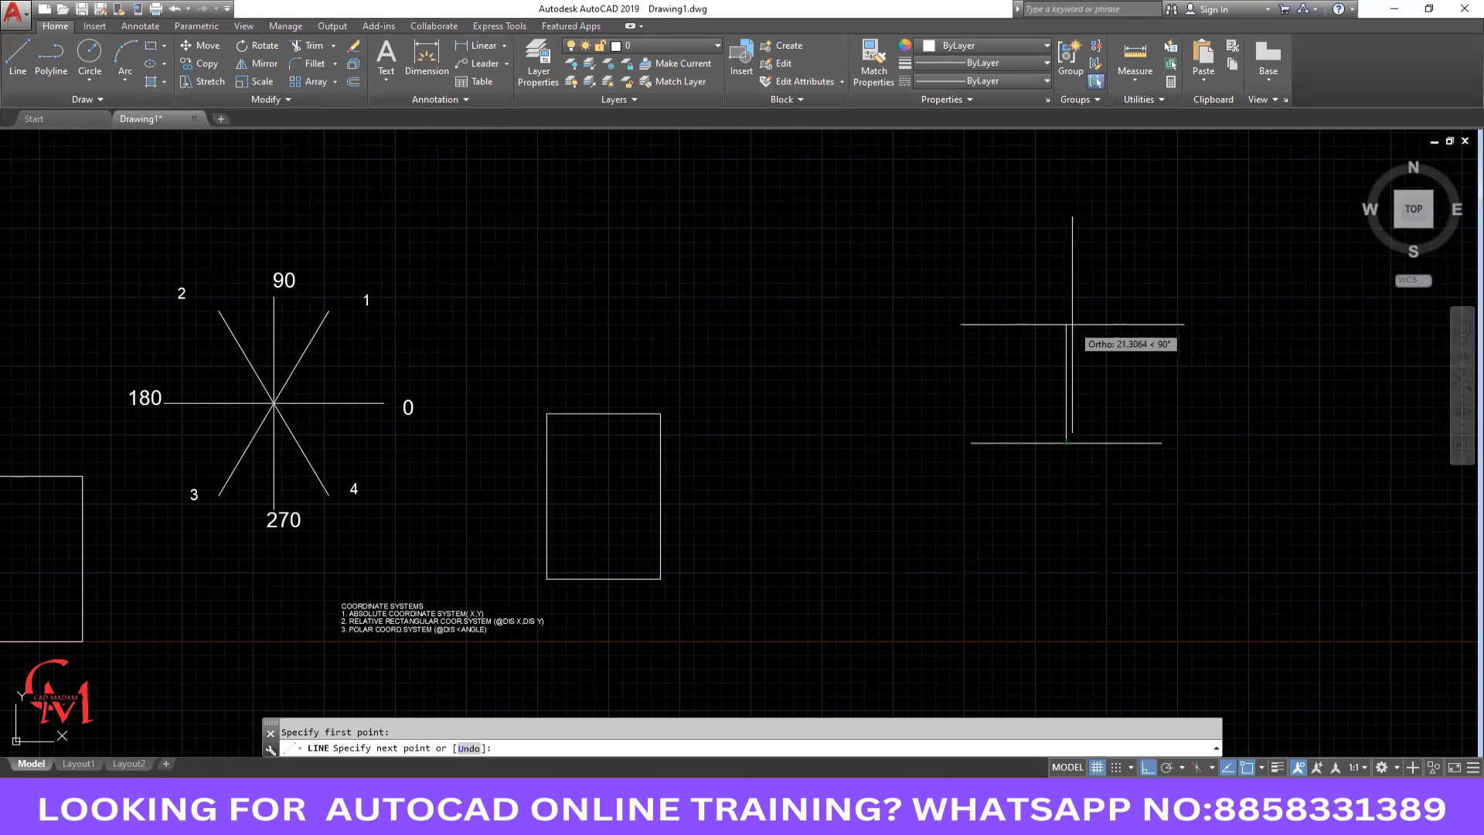
Draw both sides of a triangle from an apex about 21 units above the base's midpoint, and delete the vertical helper line.
left_click(1071, 325)
left_click(1162, 443)
key("Return")
key("Return")
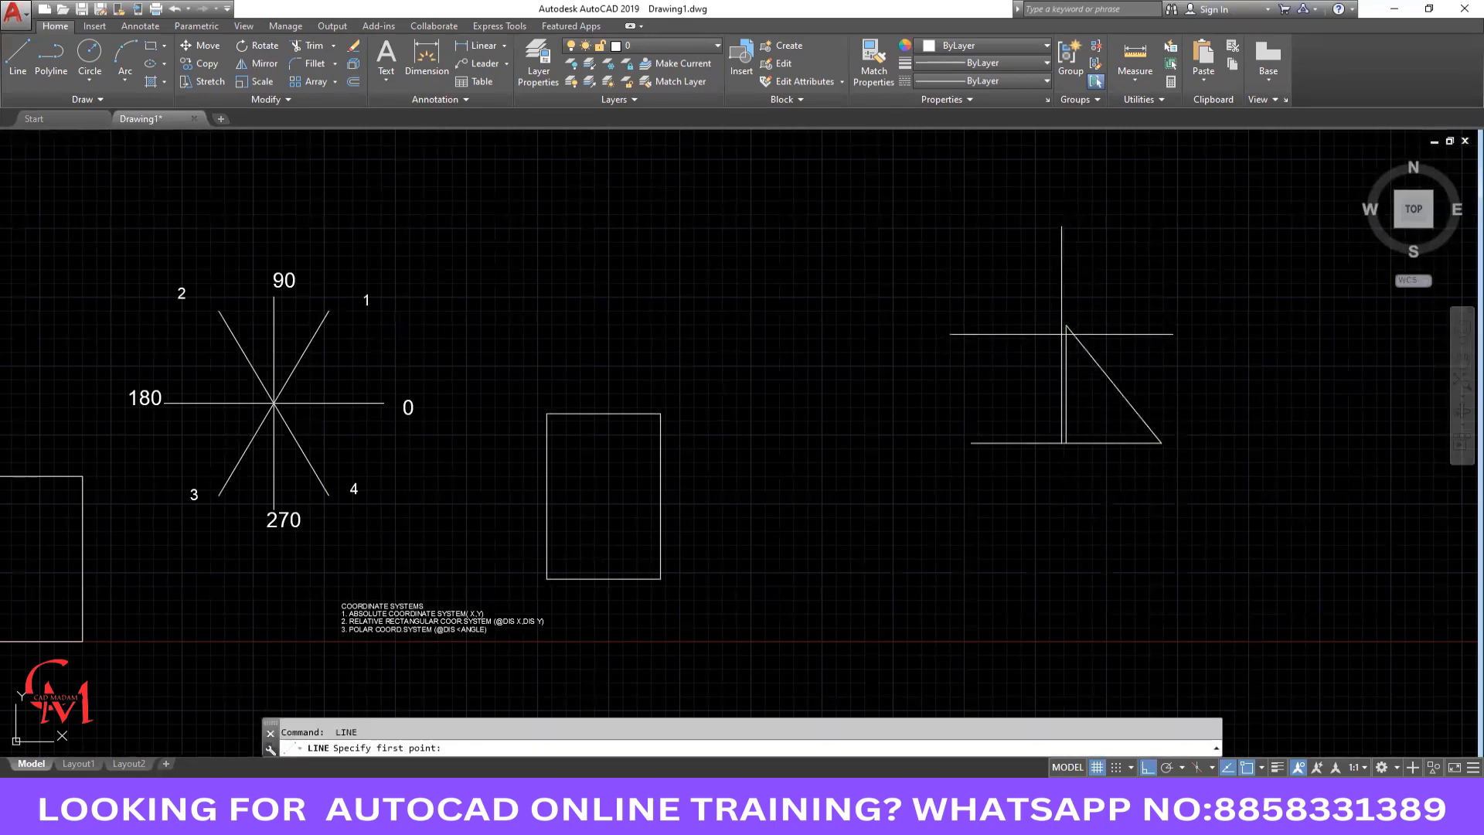
left_click(1066, 326)
left_click(971, 443)
key("Return")
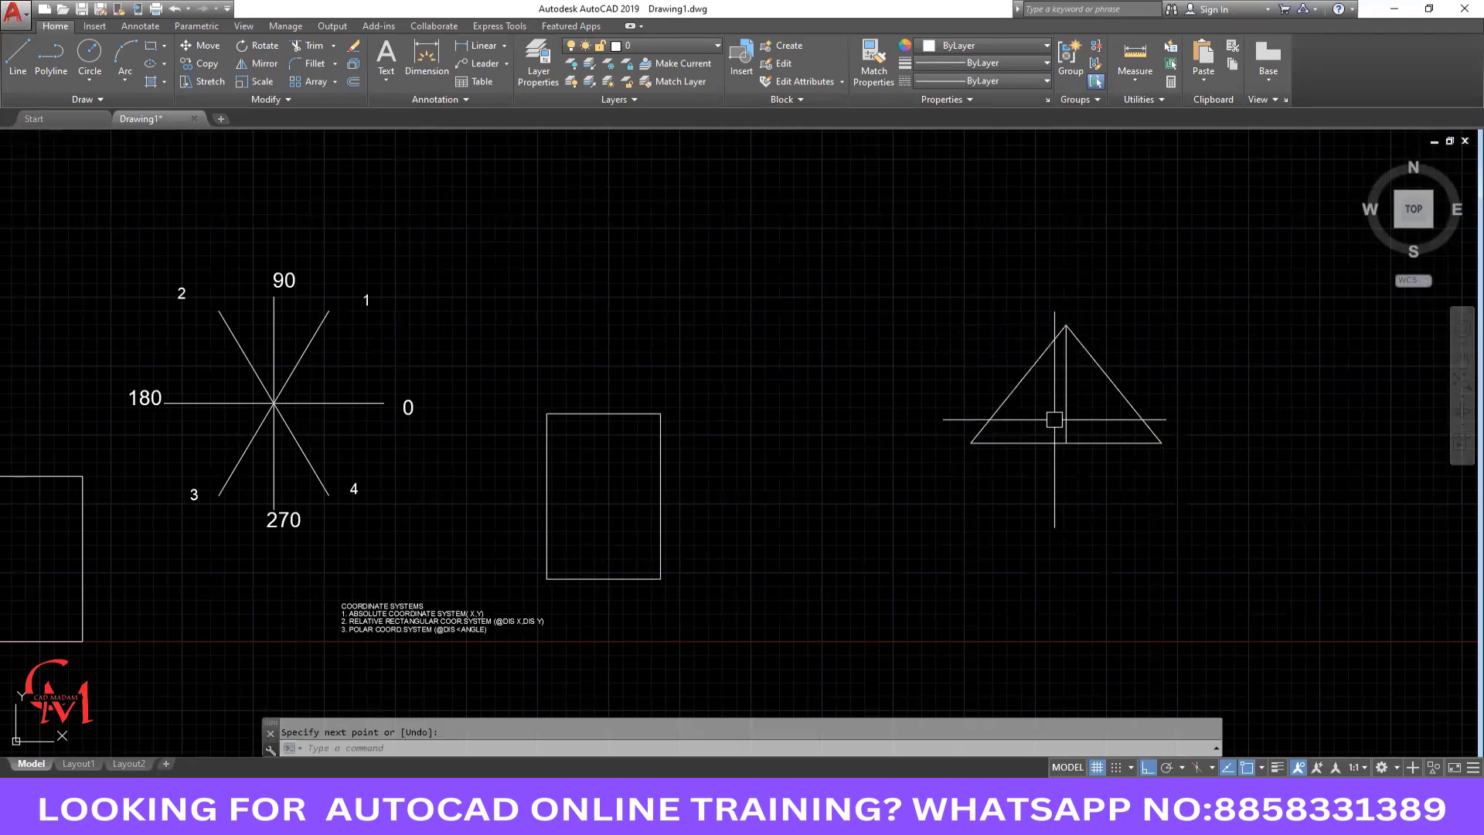
left_click(1066, 395)
key("Delete")
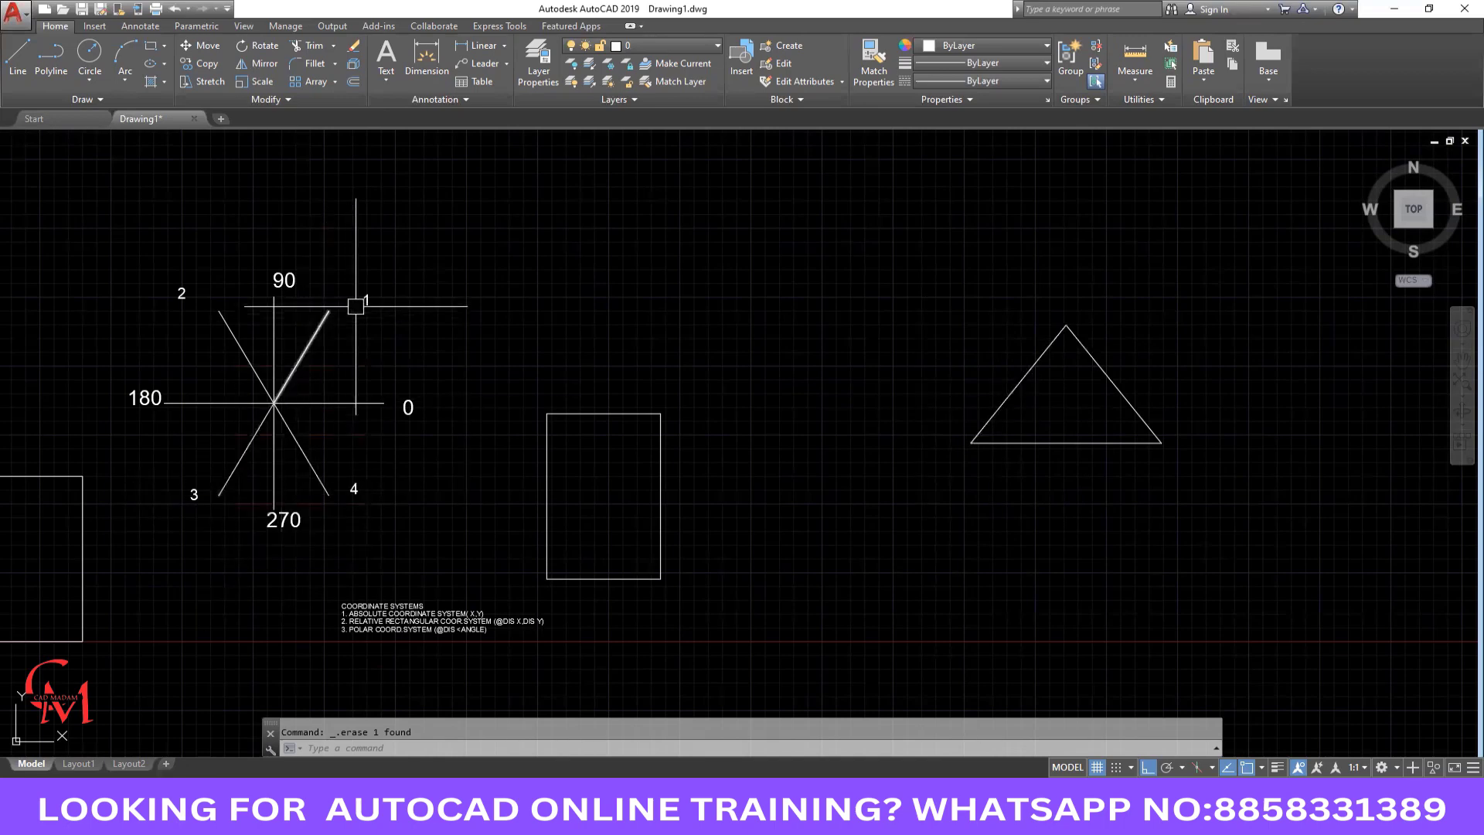
Copy the quadrant label 1 straight down, beside the slanted line and above the 0 label.
scroll(357, 308, "up", 2)
left_click(371, 300)
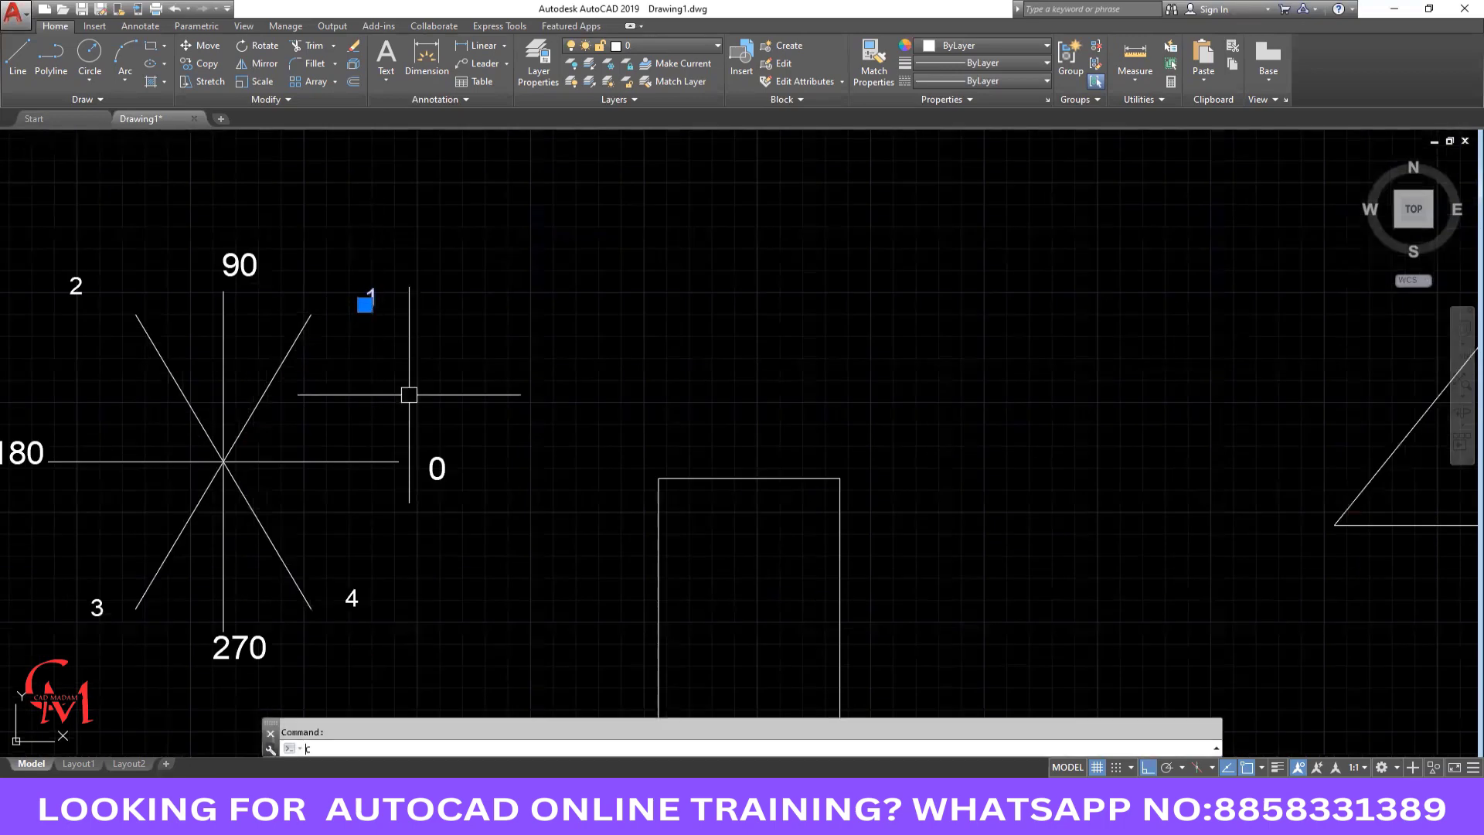
type("co")
key("Return")
left_click(366, 306)
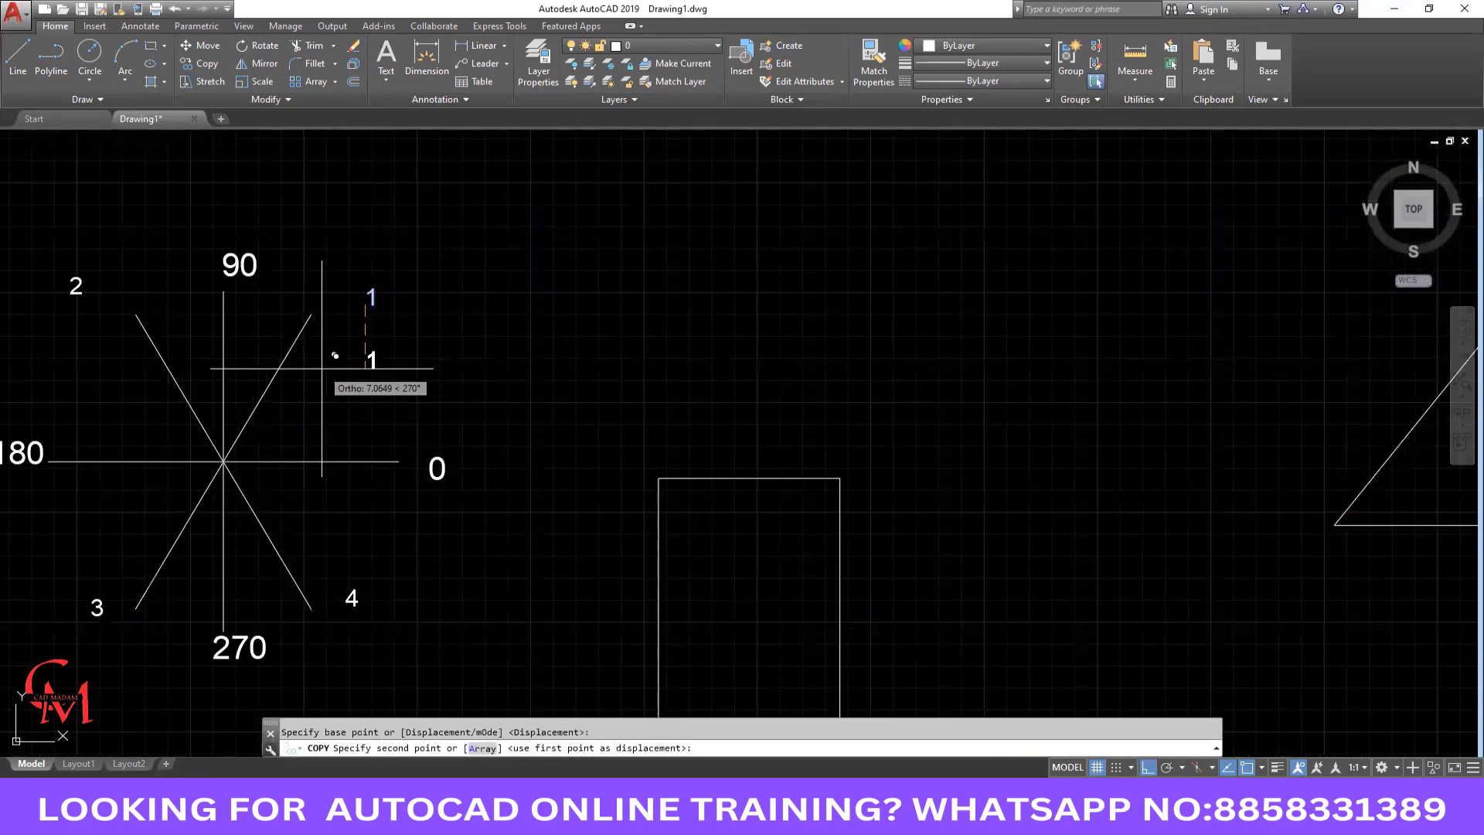
left_click(441, 390)
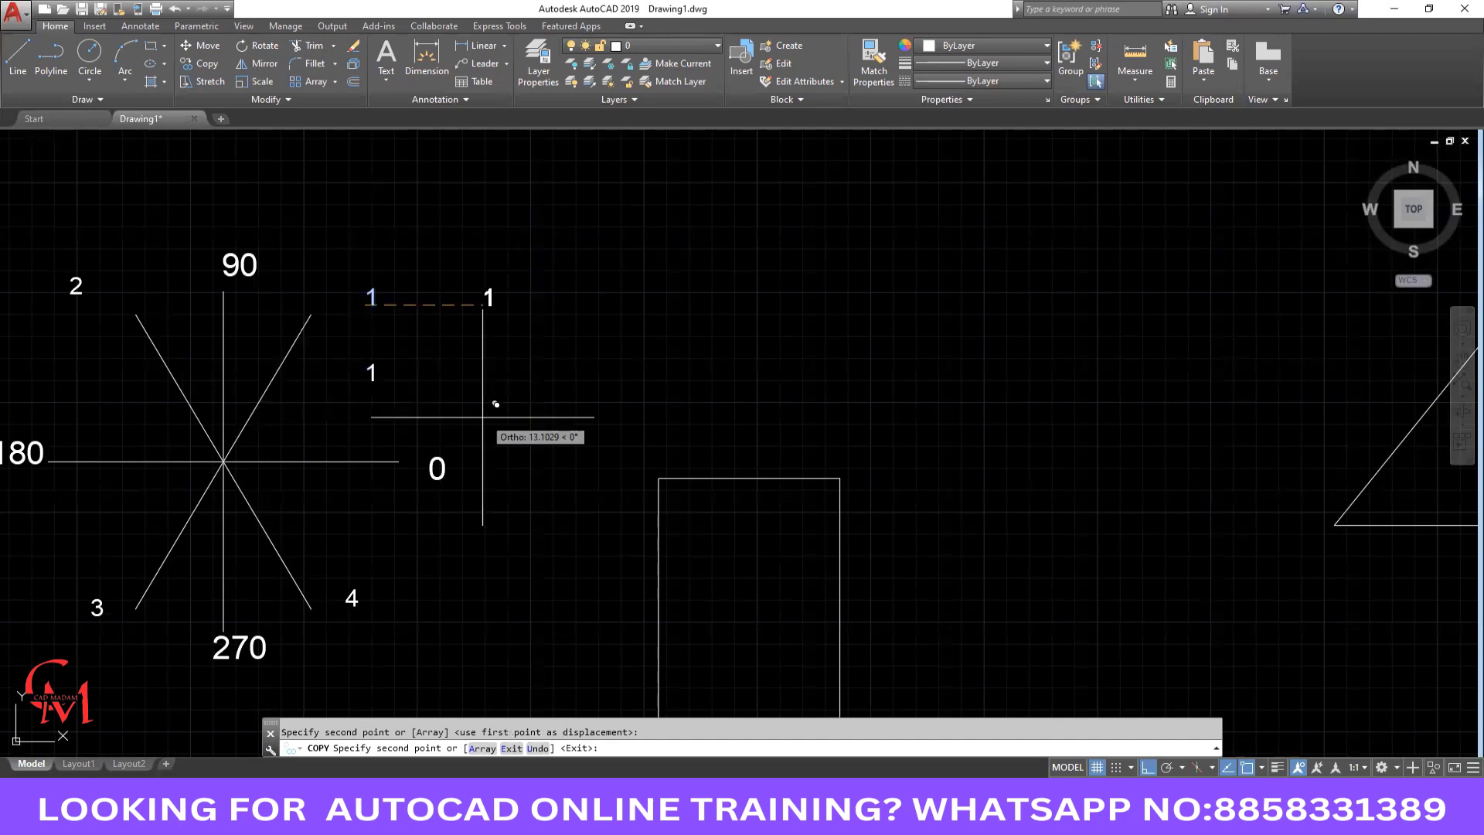
key("Escape")
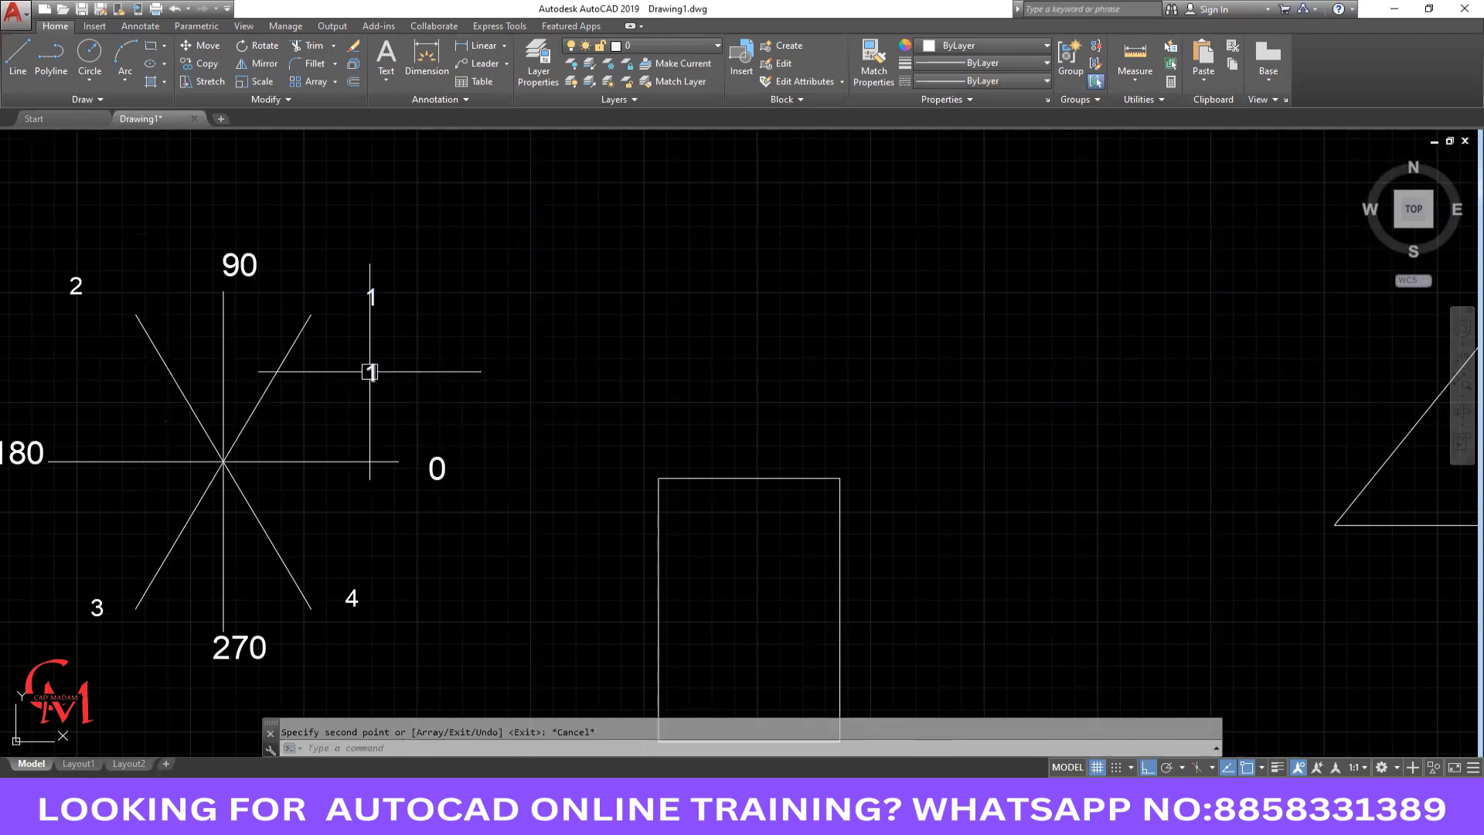
Change the text of the copied label below quadrant number 1 to 60.
double_click(371, 373)
type("60")
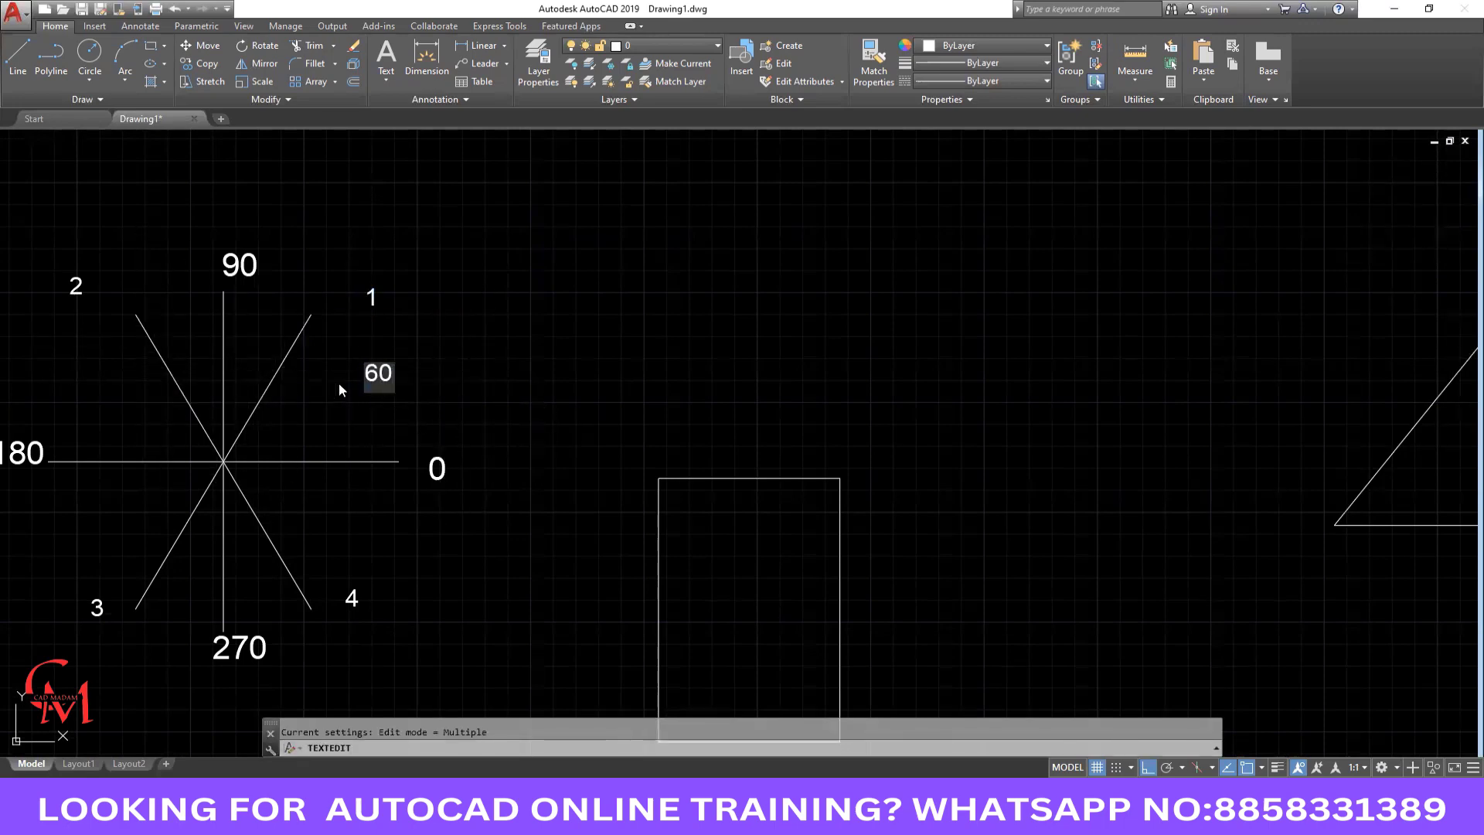
key("Return")
key("Escape")
Copy the 60 label from quadrant 1 into quadrants 2, 3 and 4, beside their slanted lines.
left_click(369, 373)
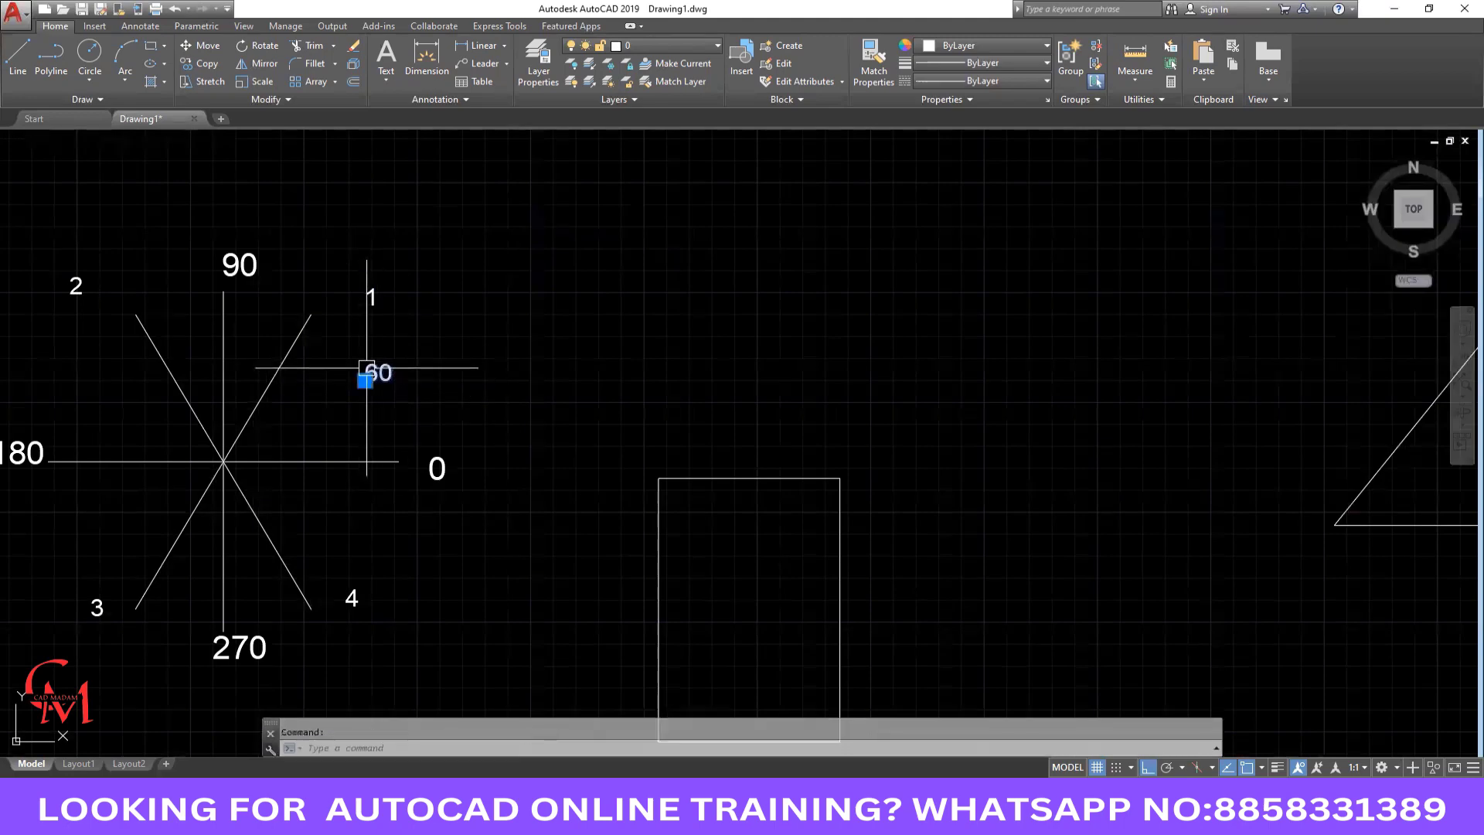
type("co")
key("Return")
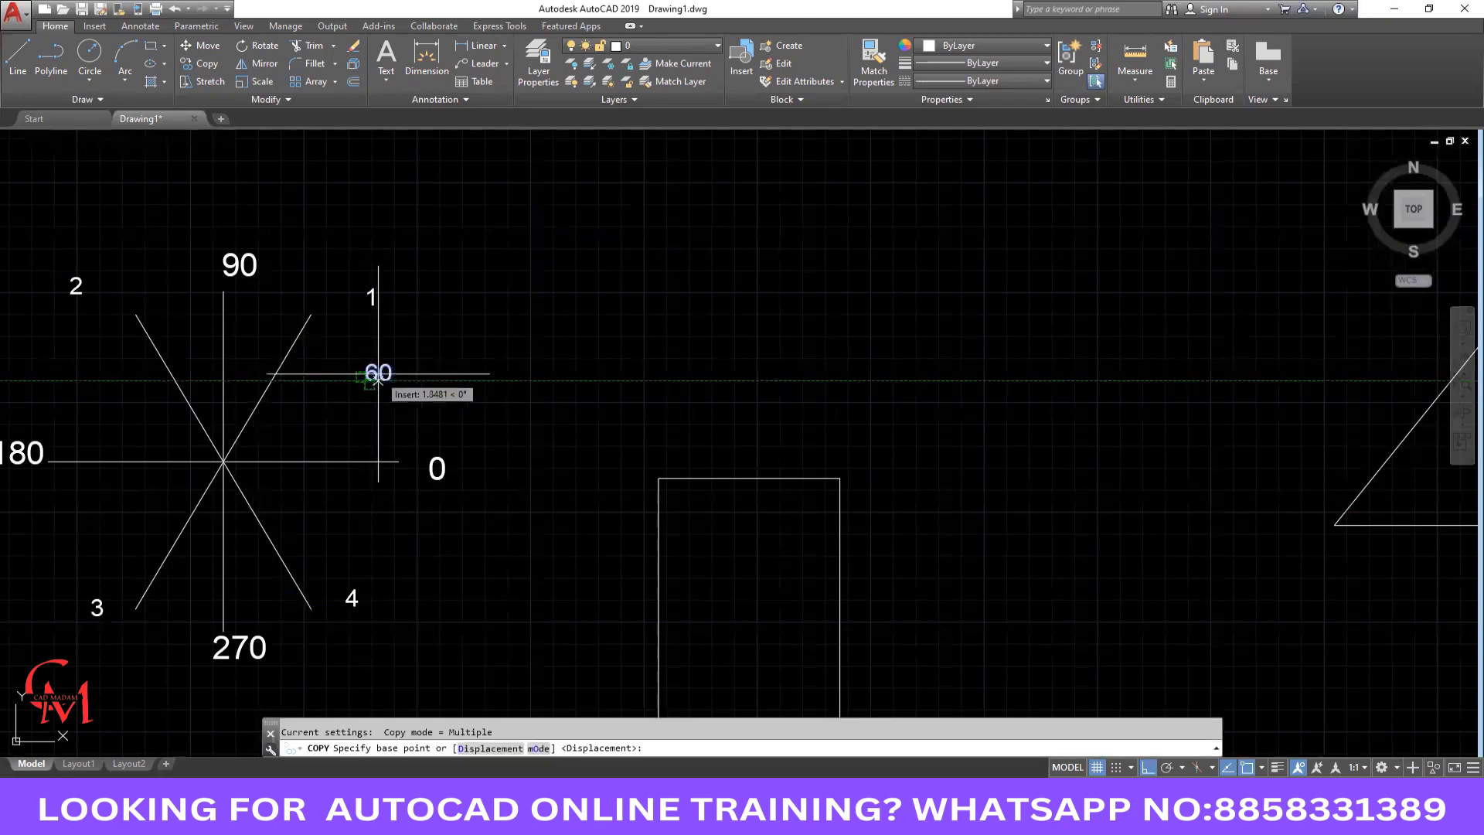
left_click(371, 381)
middle_click_drag(128, 386, 300, 381)
left_click(320, 380)
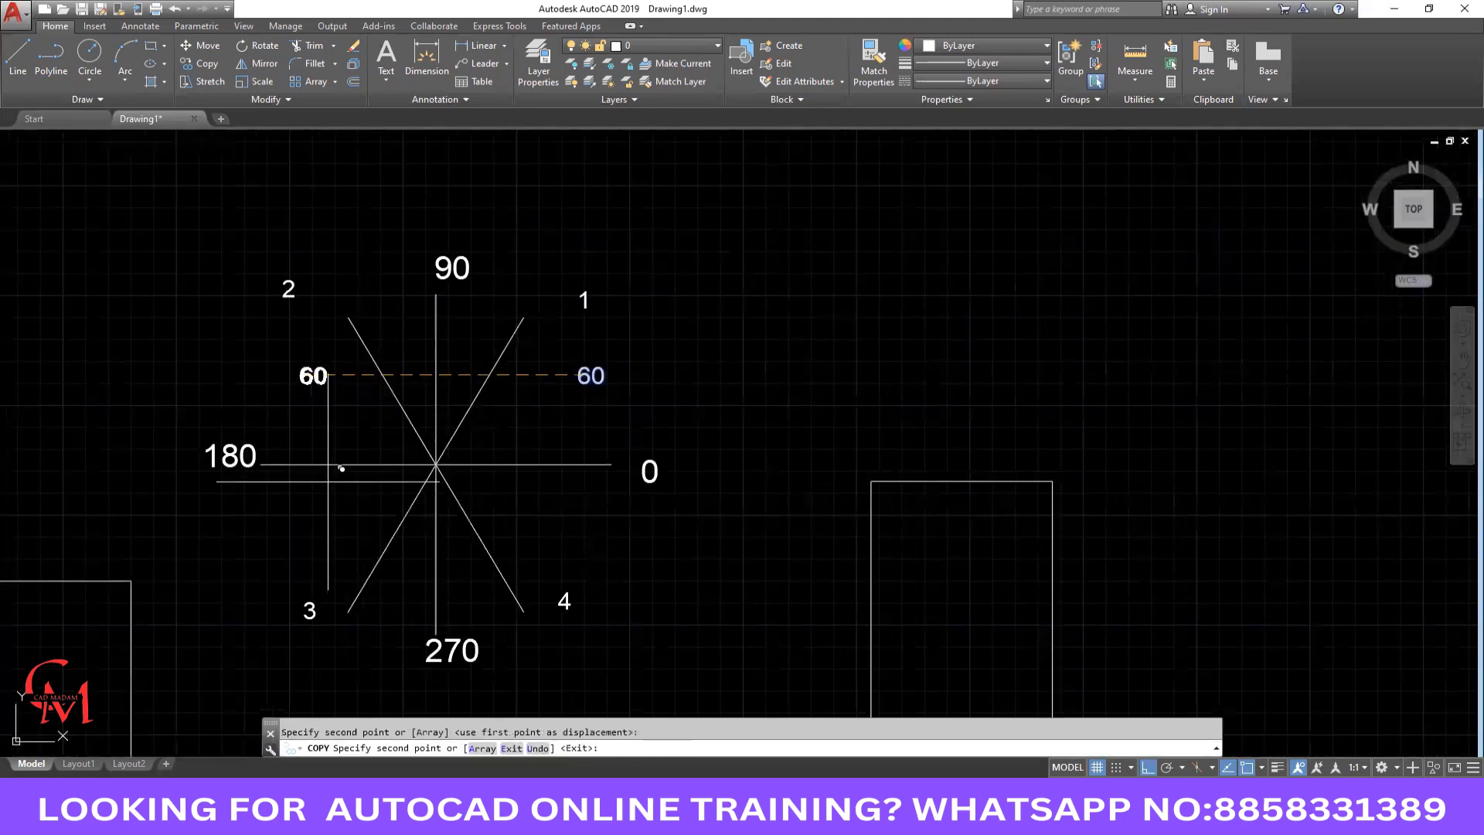
key("F8")
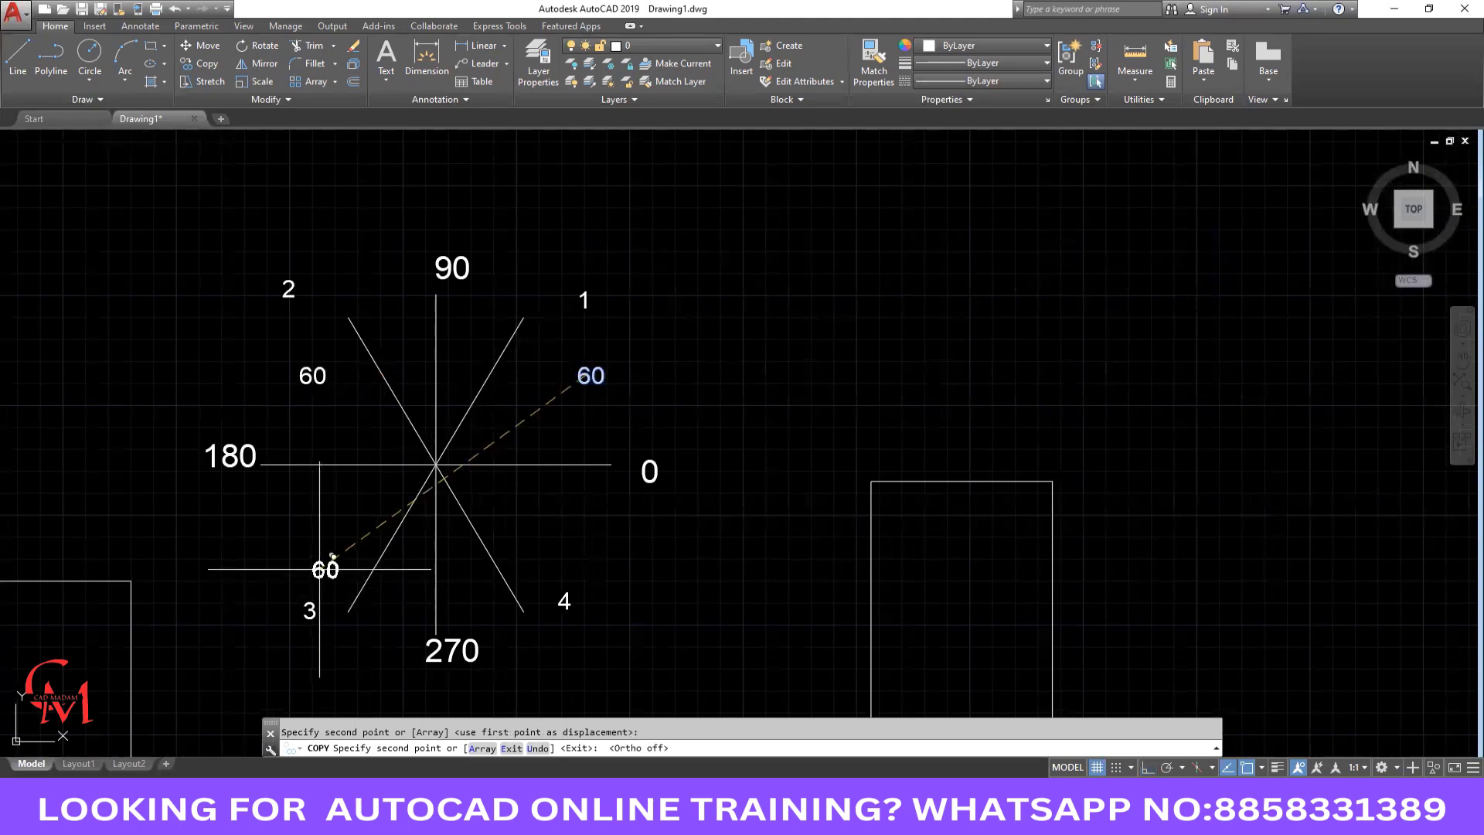
left_click(306, 570)
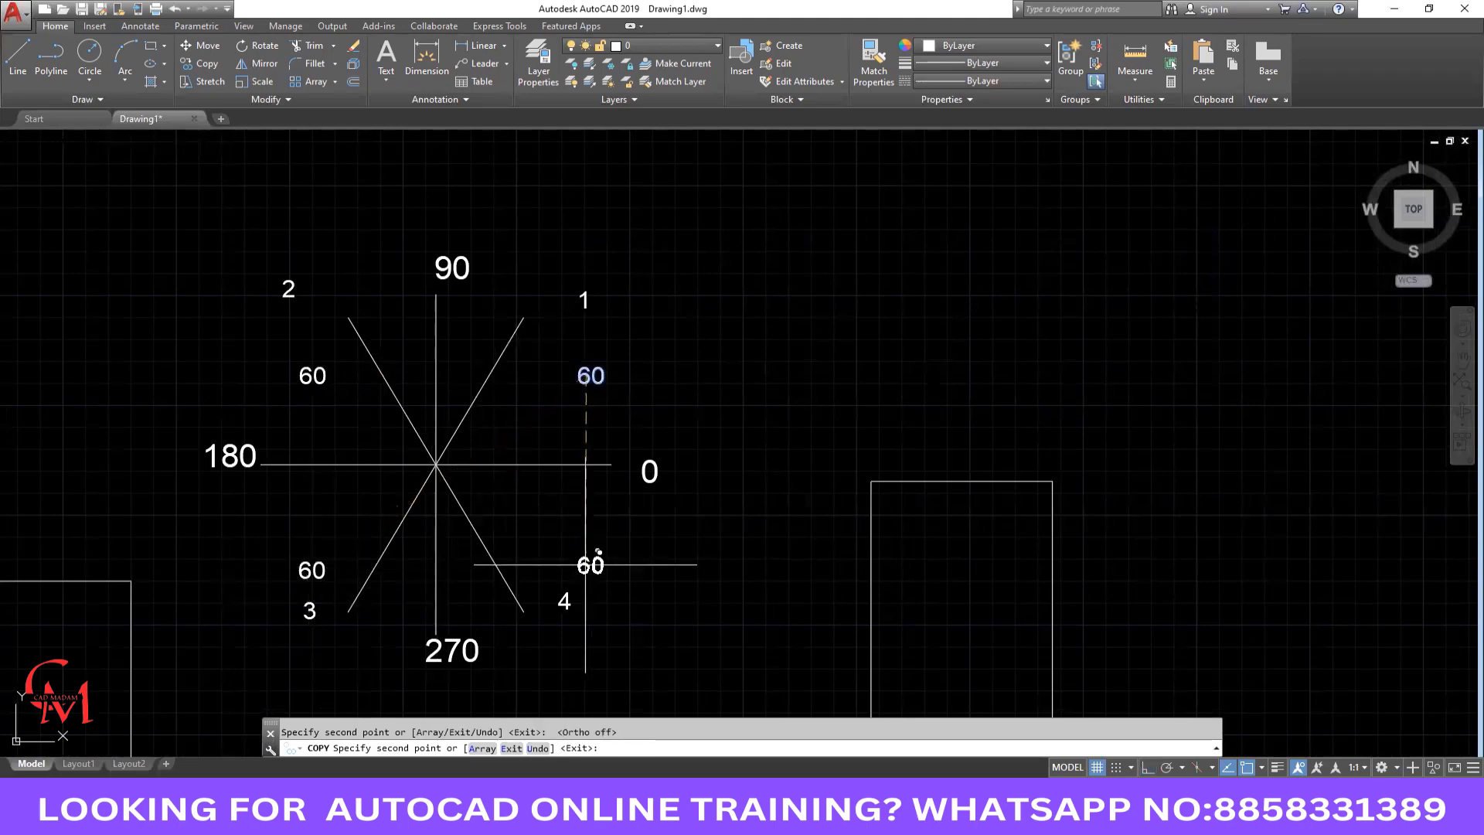
left_click(585, 565)
key("Return")
Change the copied angle labels to 120 in quadrant 2, 240 in quadrant 3 and 300 in quadrant 4.
double_click(308, 380)
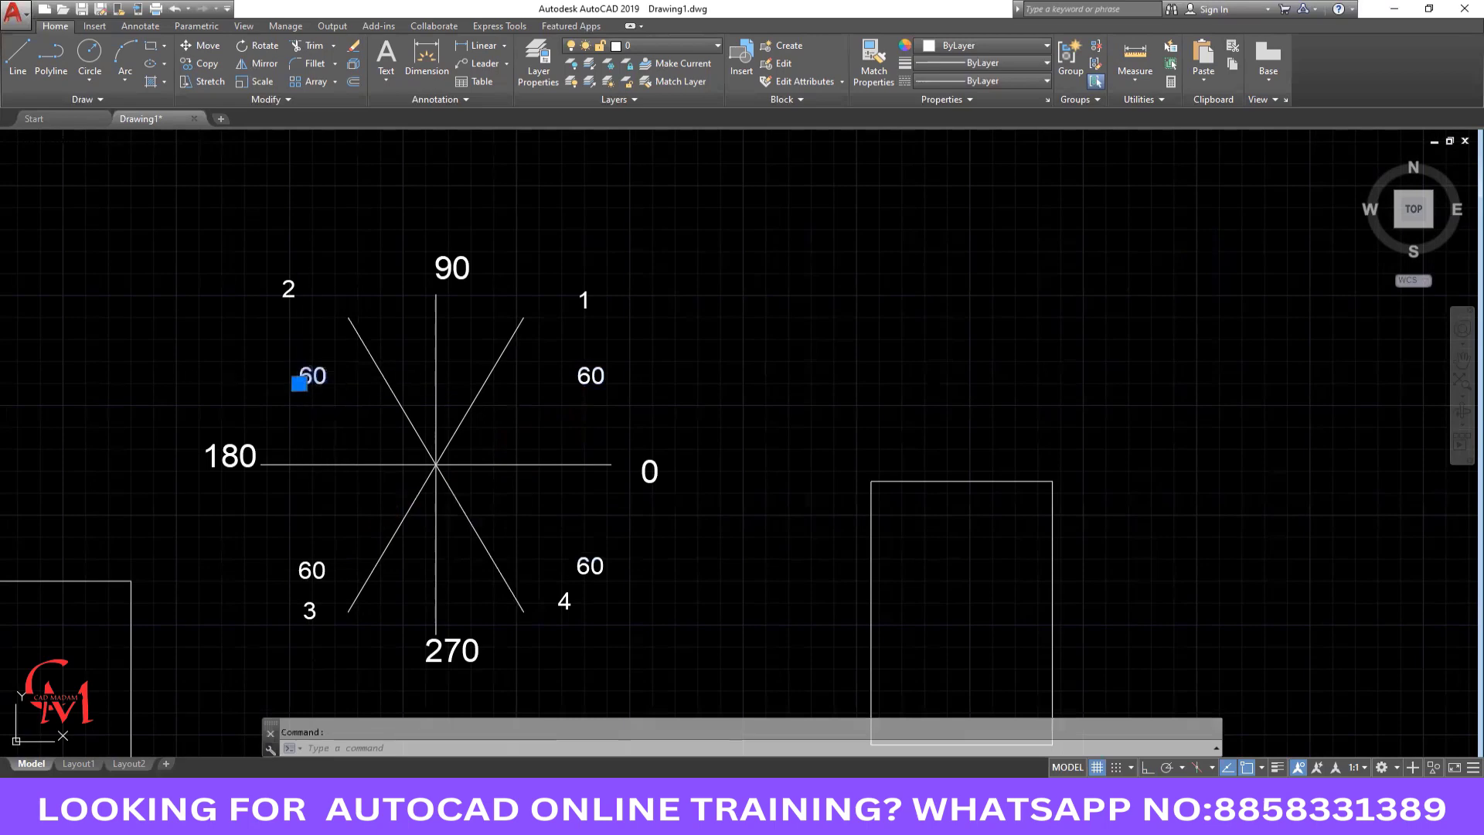
type("12")
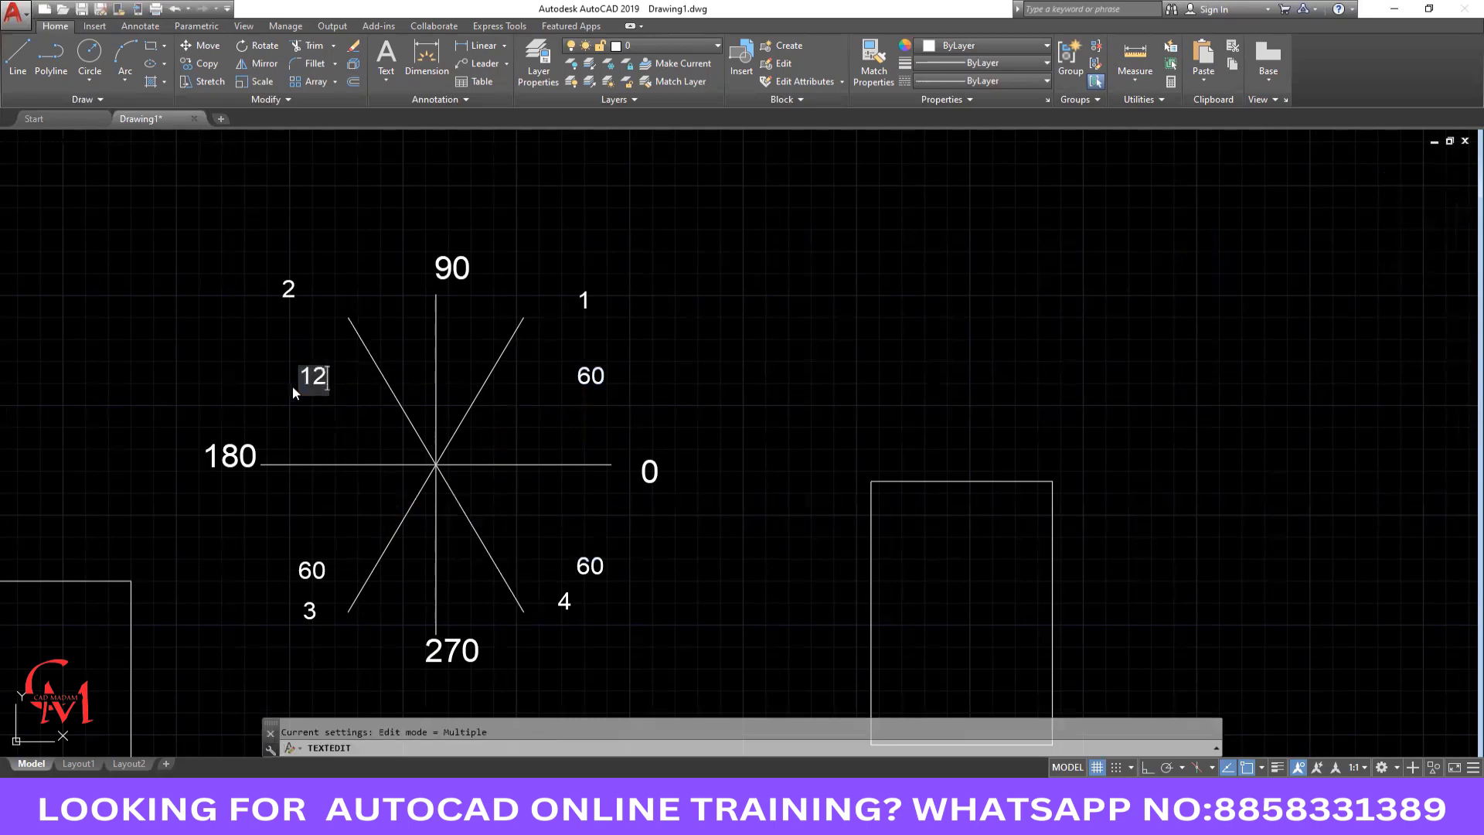
type("0")
key("Return")
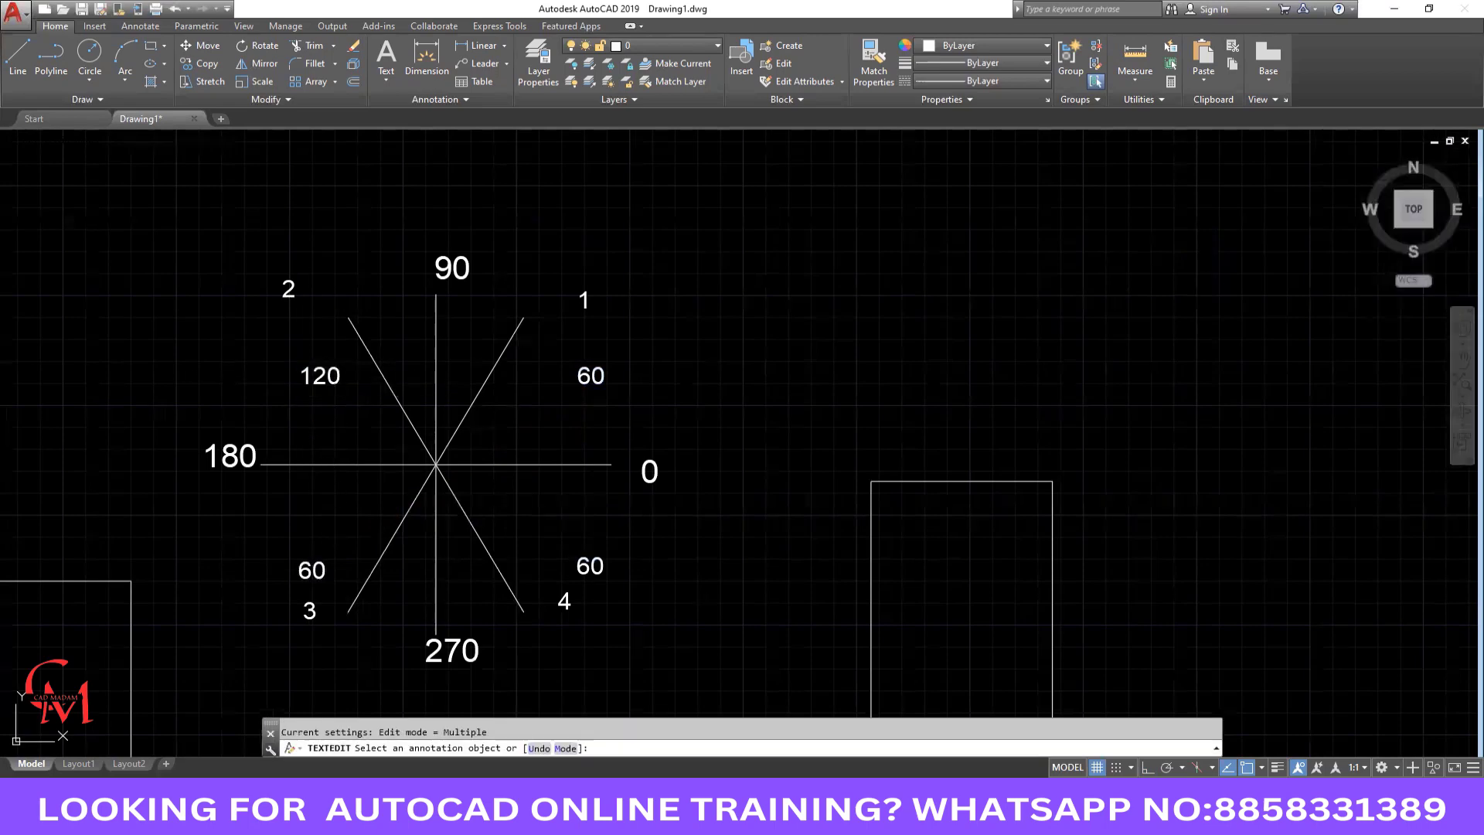
left_click(314, 576)
type("240")
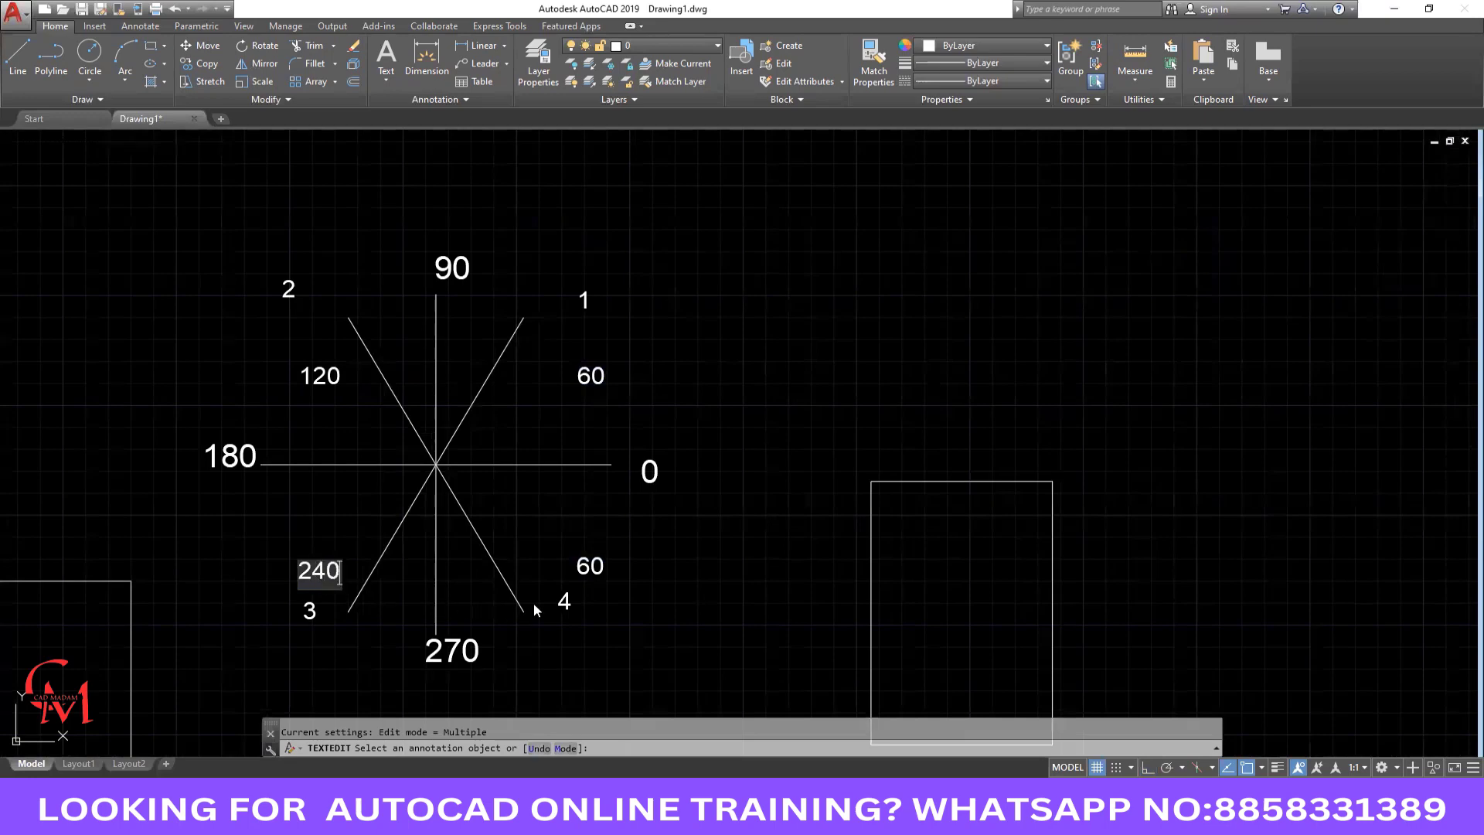
key("Return")
left_click(592, 568)
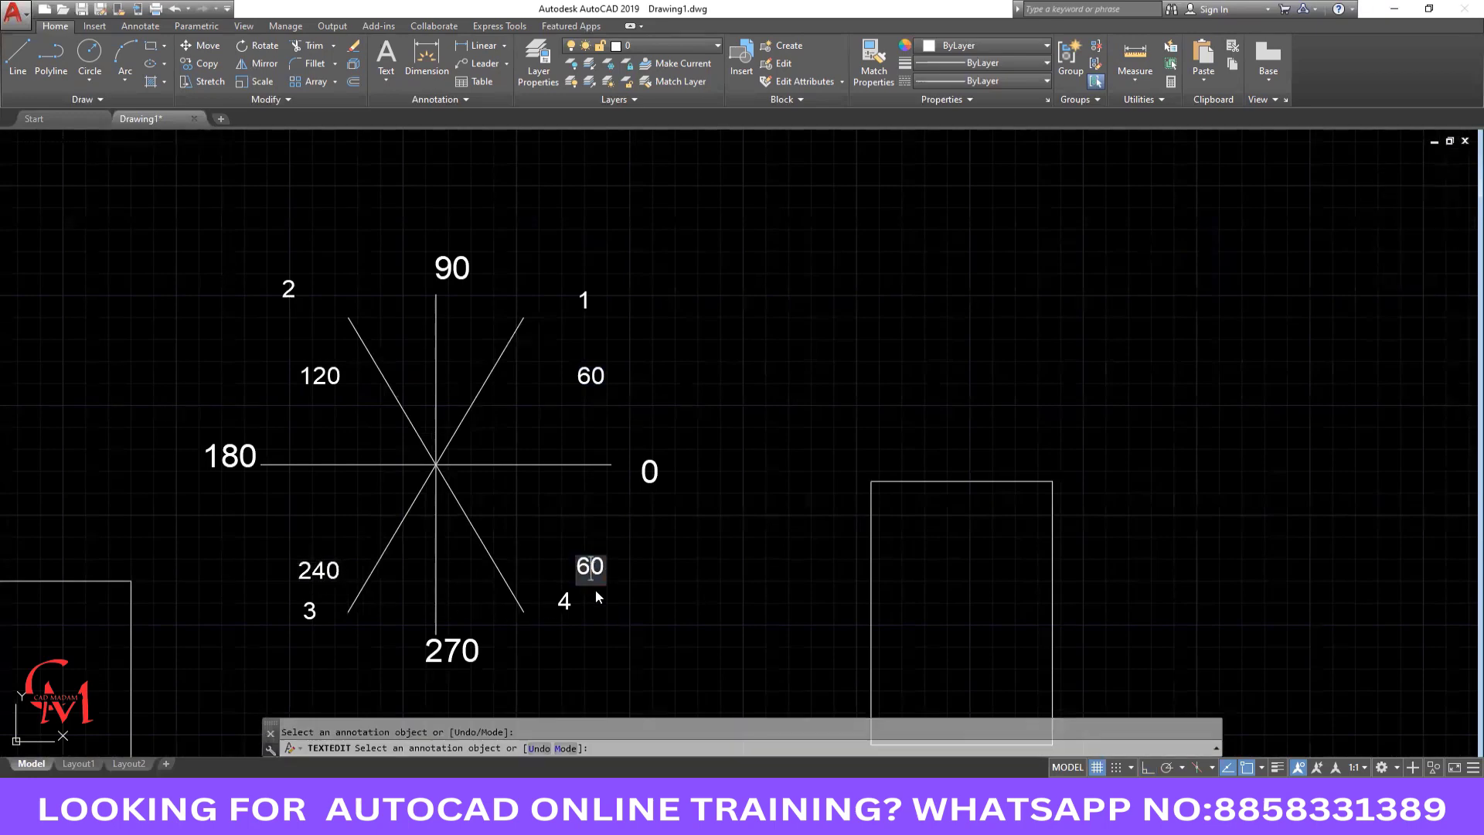
type("300")
key("Return")
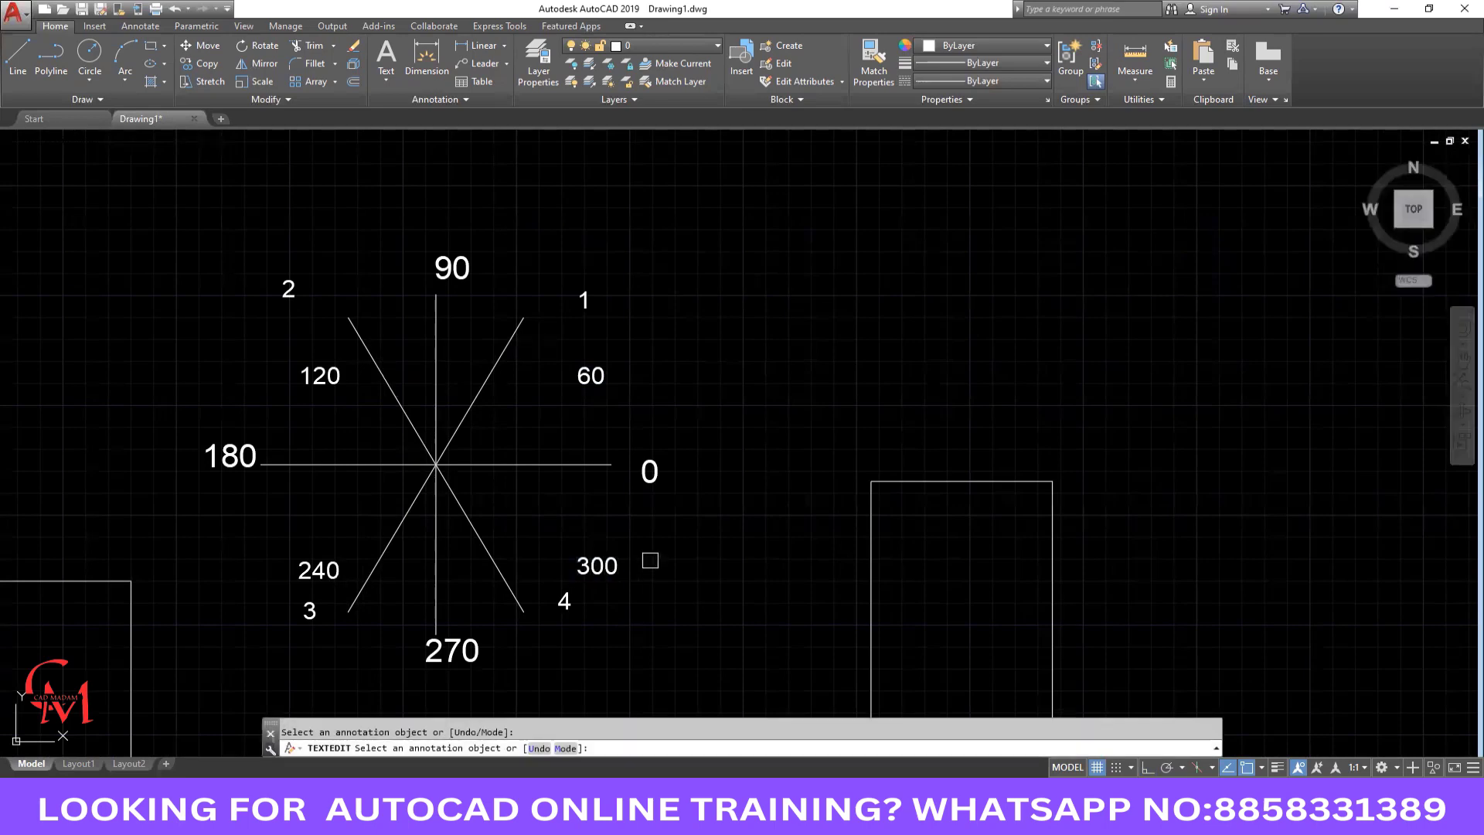
key("Escape")
Delete all three lines of the triangle east of the second rectangle.
scroll(394, 514, "down", 2)
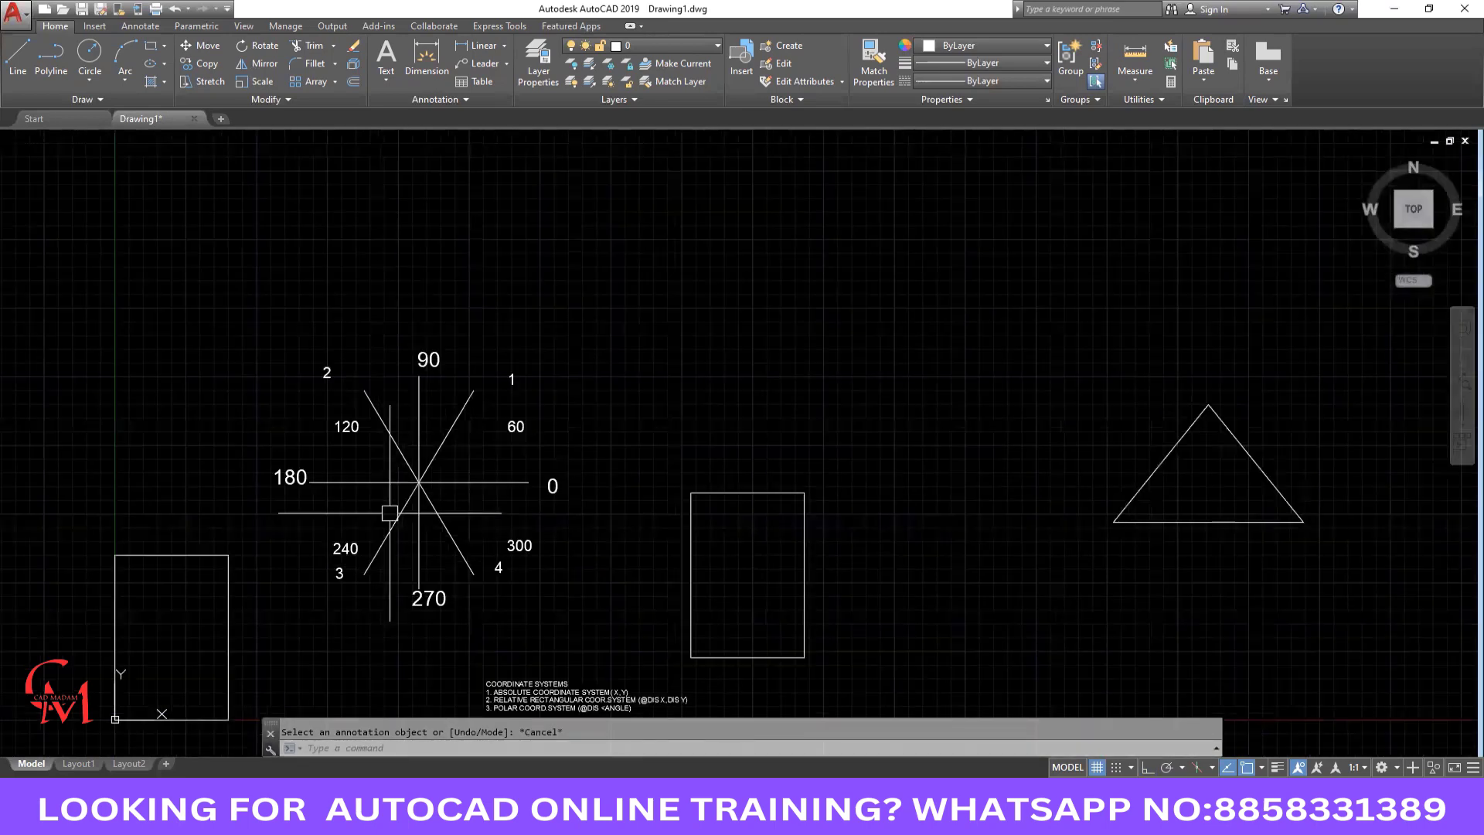
middle_click_drag(390, 513, 239, 448)
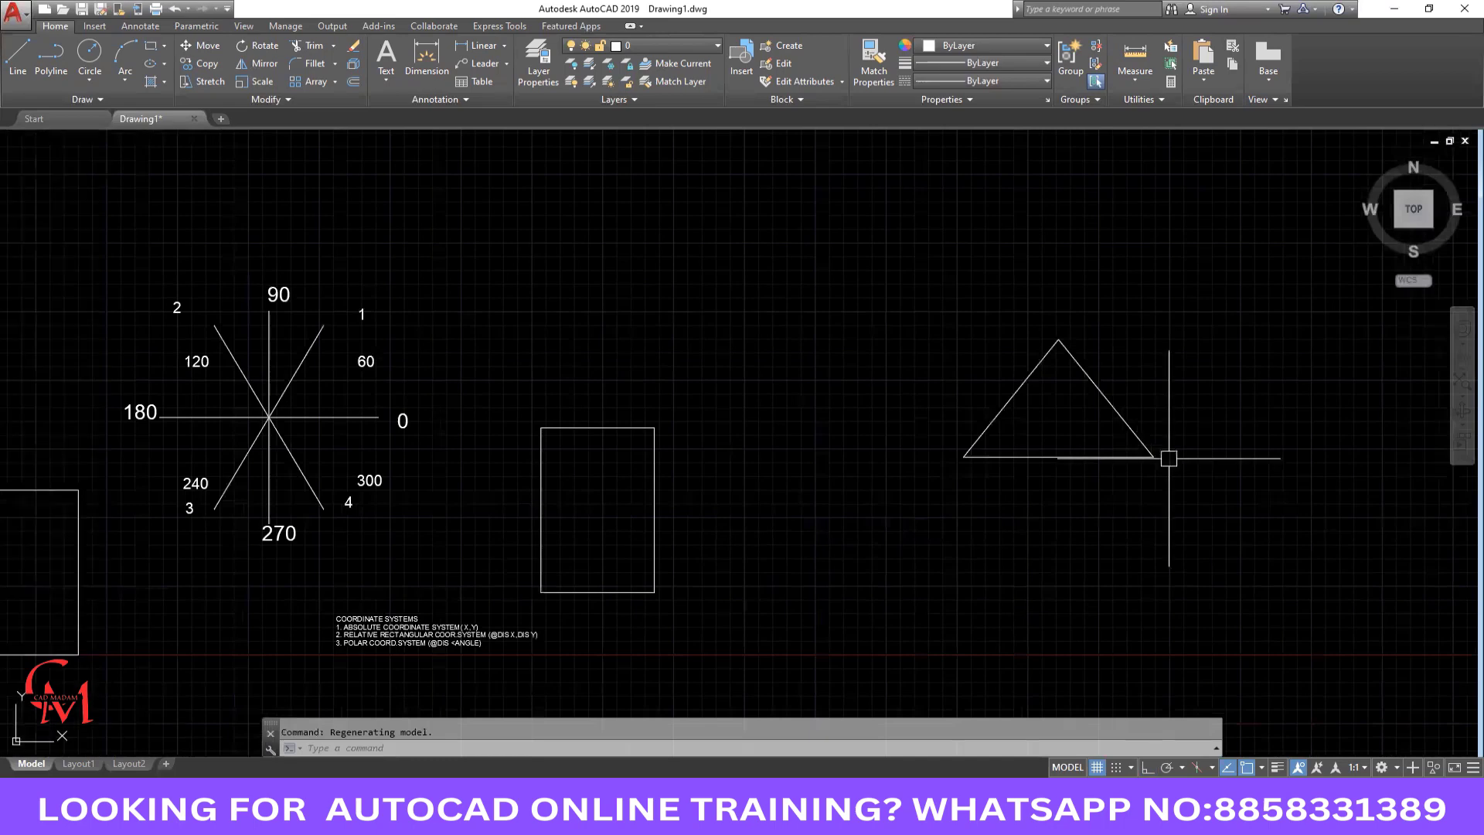
left_click(1136, 381)
left_click(881, 507)
key("Delete")
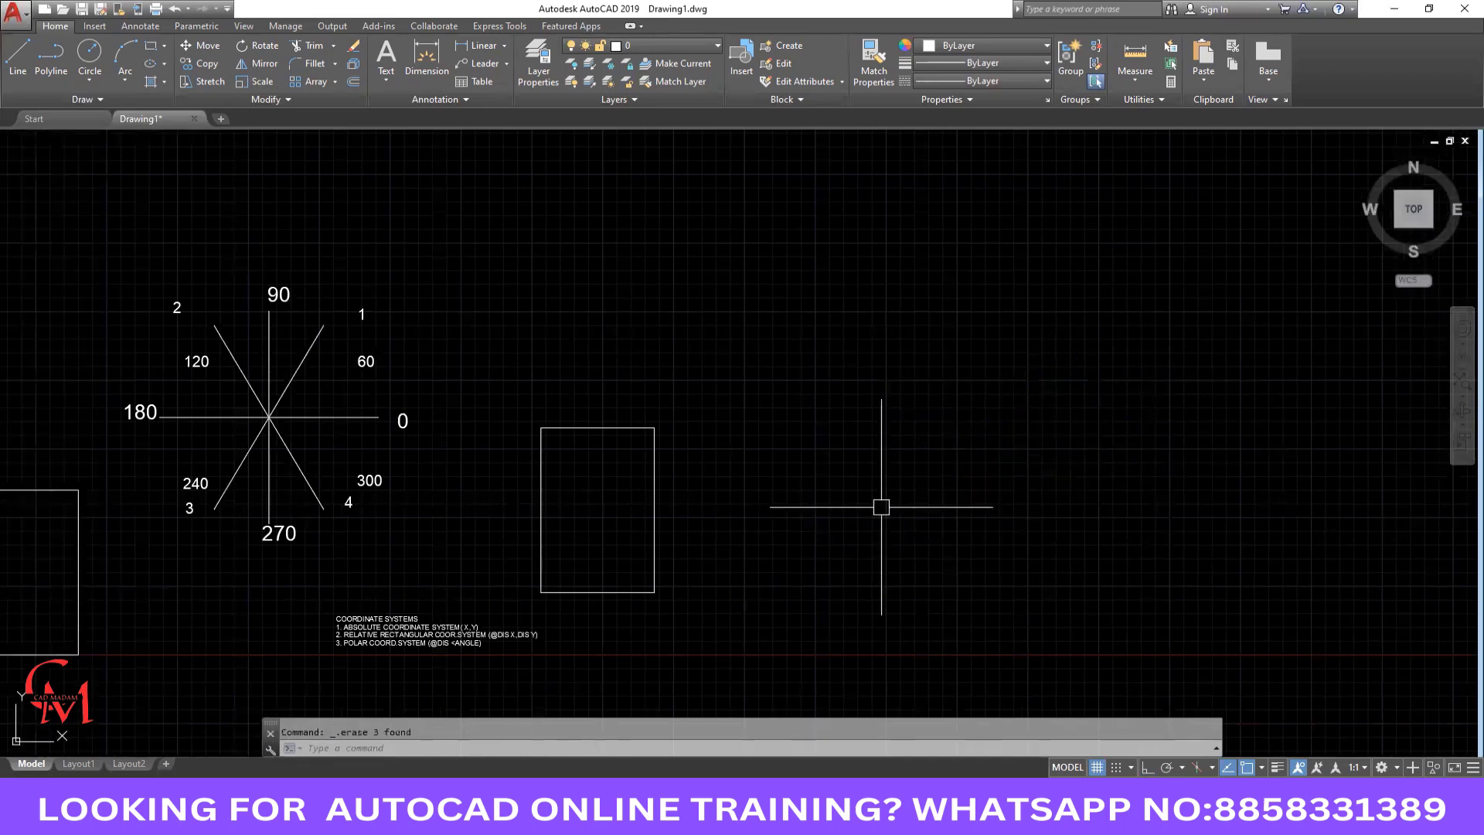
type("L")
key("Return")
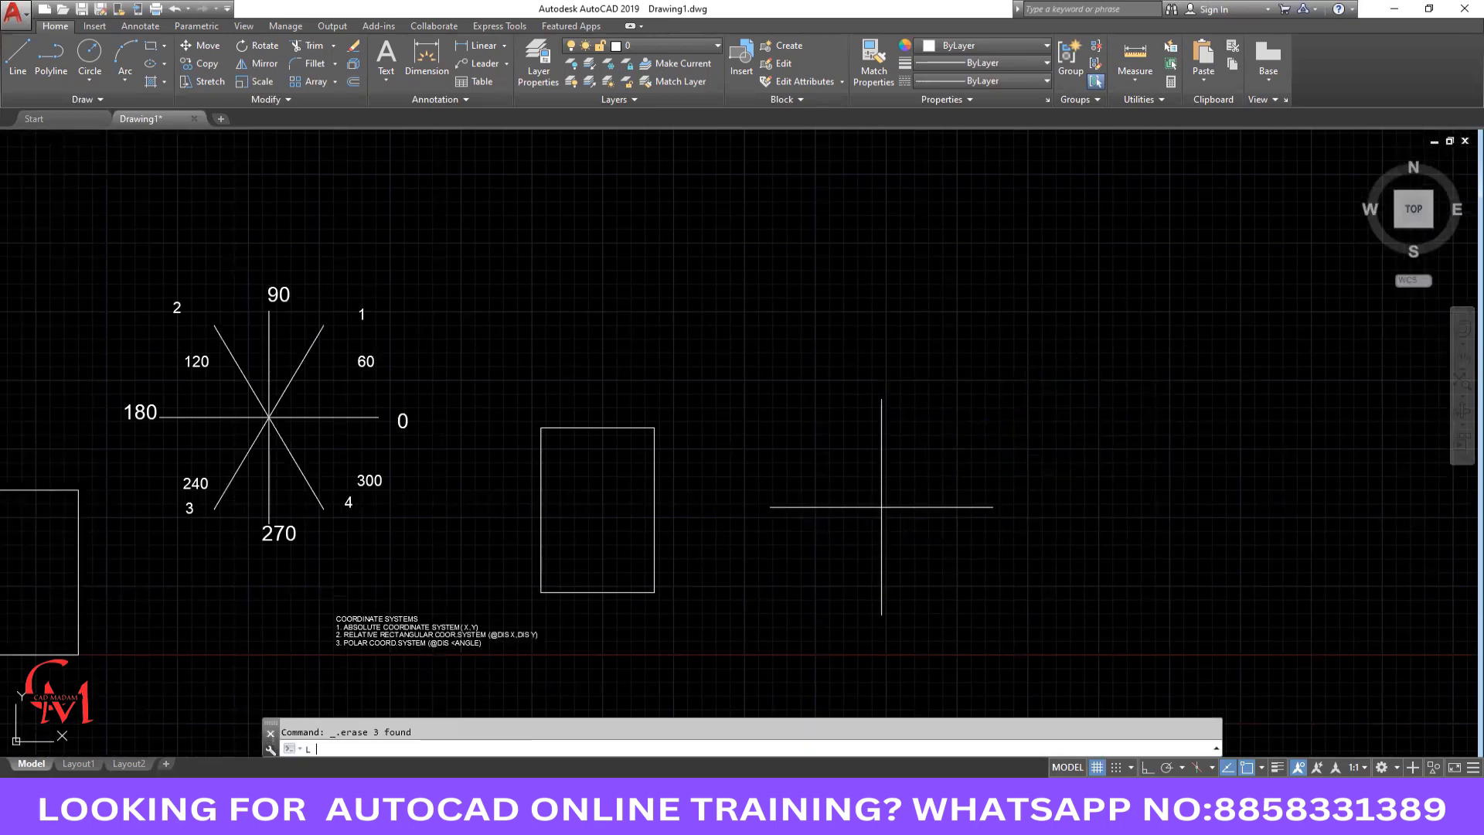
left_click(886, 471)
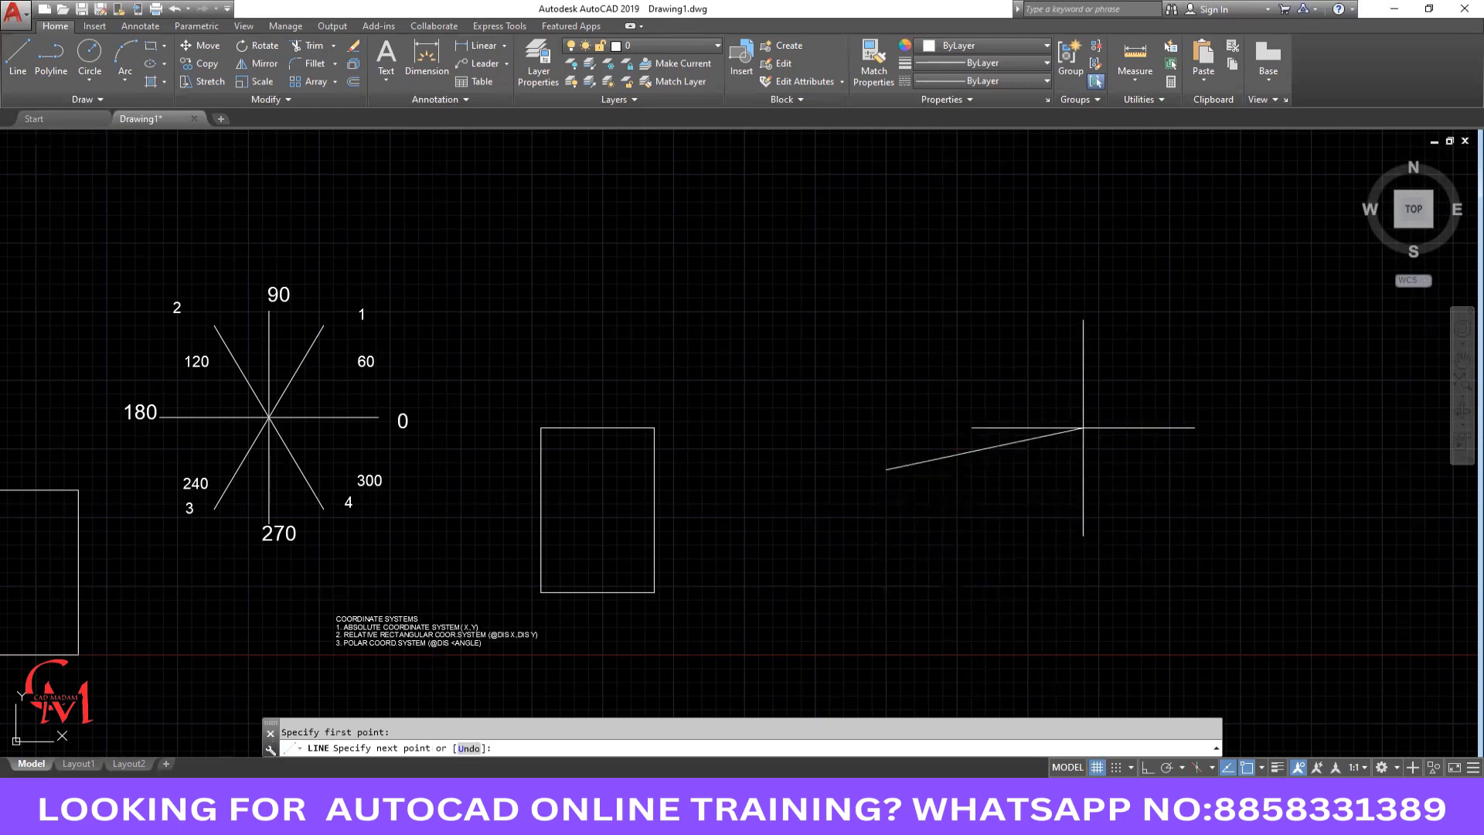
type("@20<")
scroll(271, 421, "up", 4)
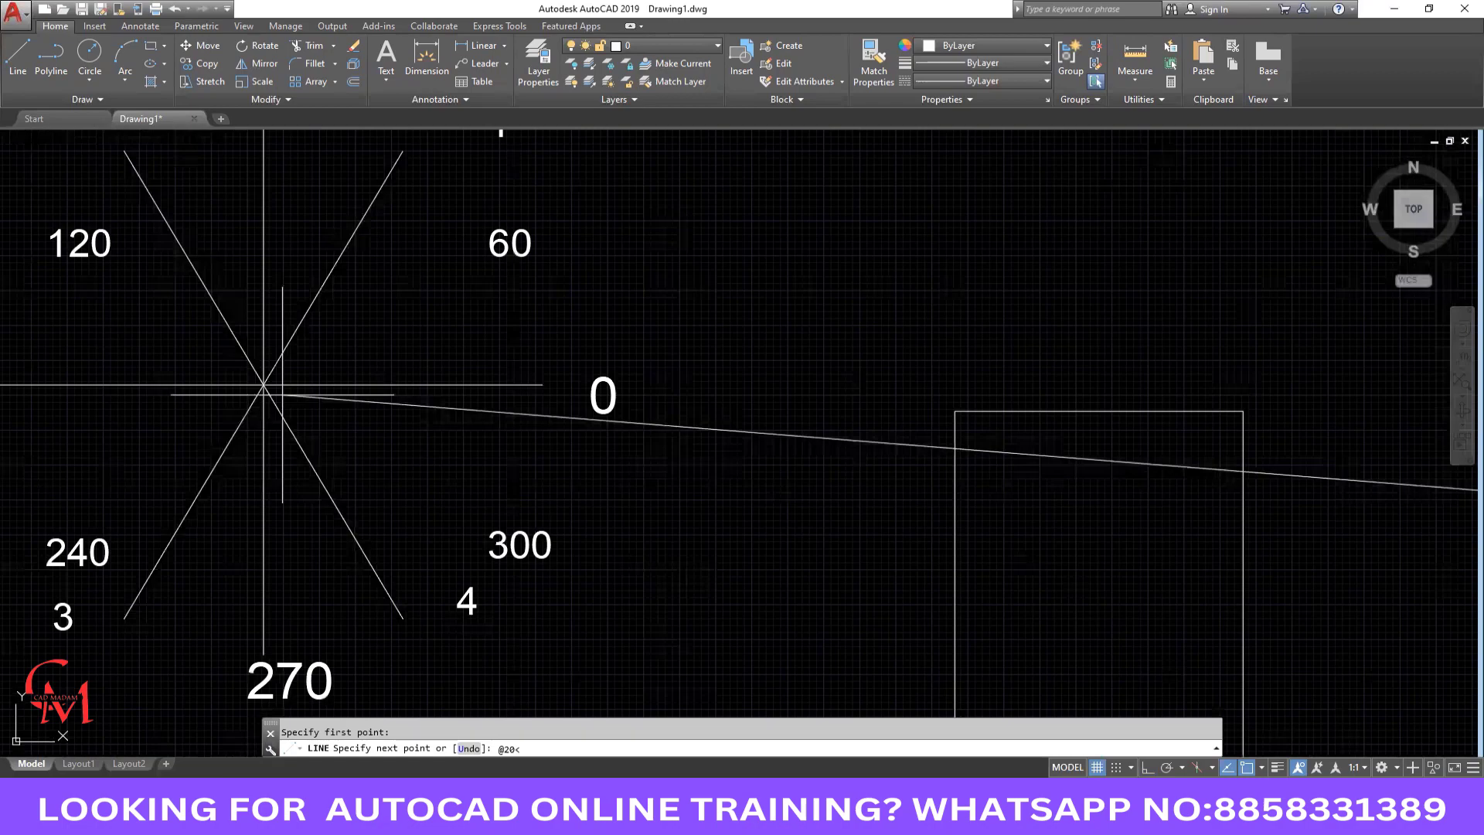
type("0")
key("Return")
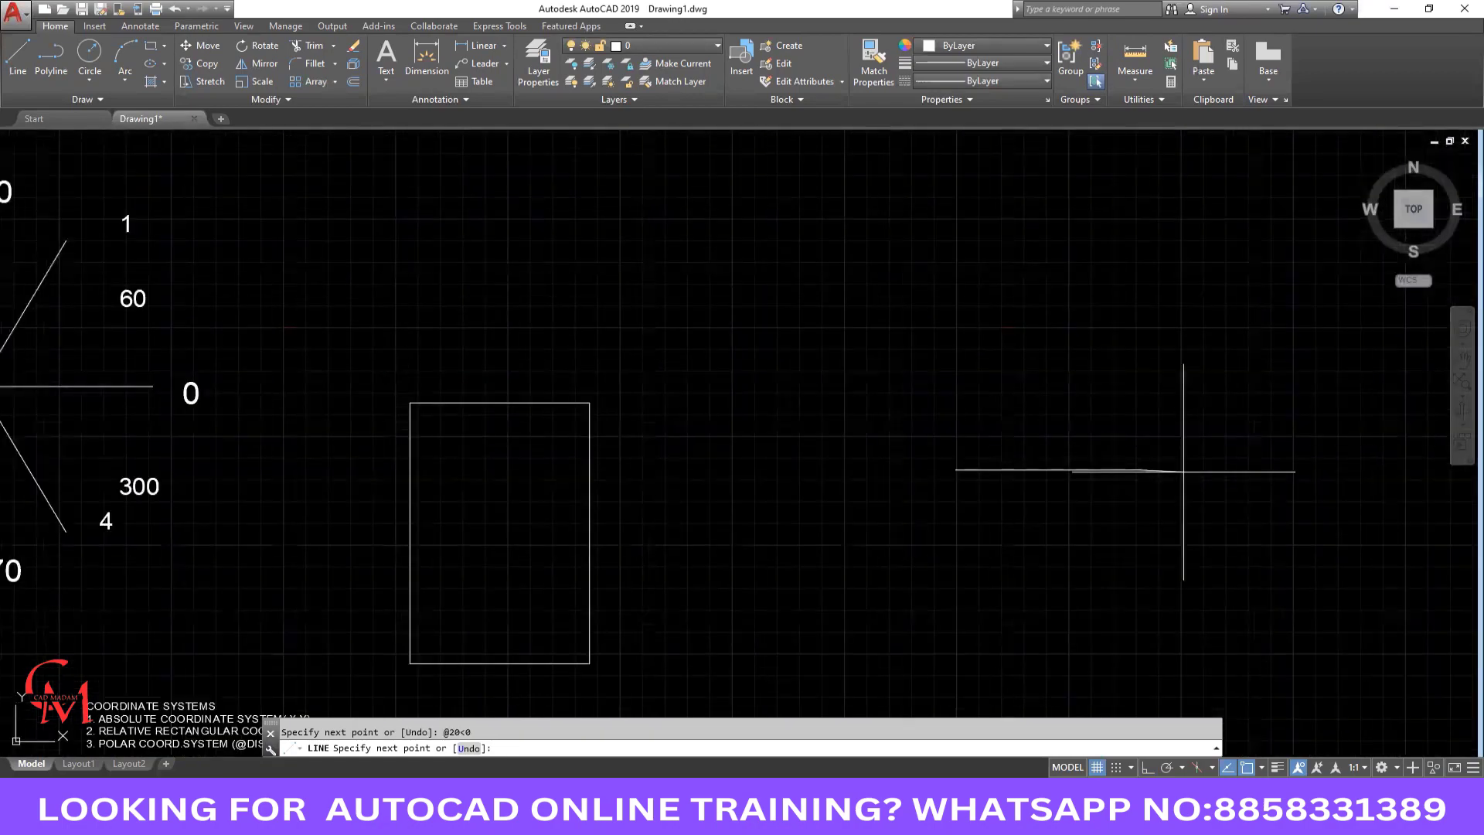
scroll(1166, 462, "down", 2)
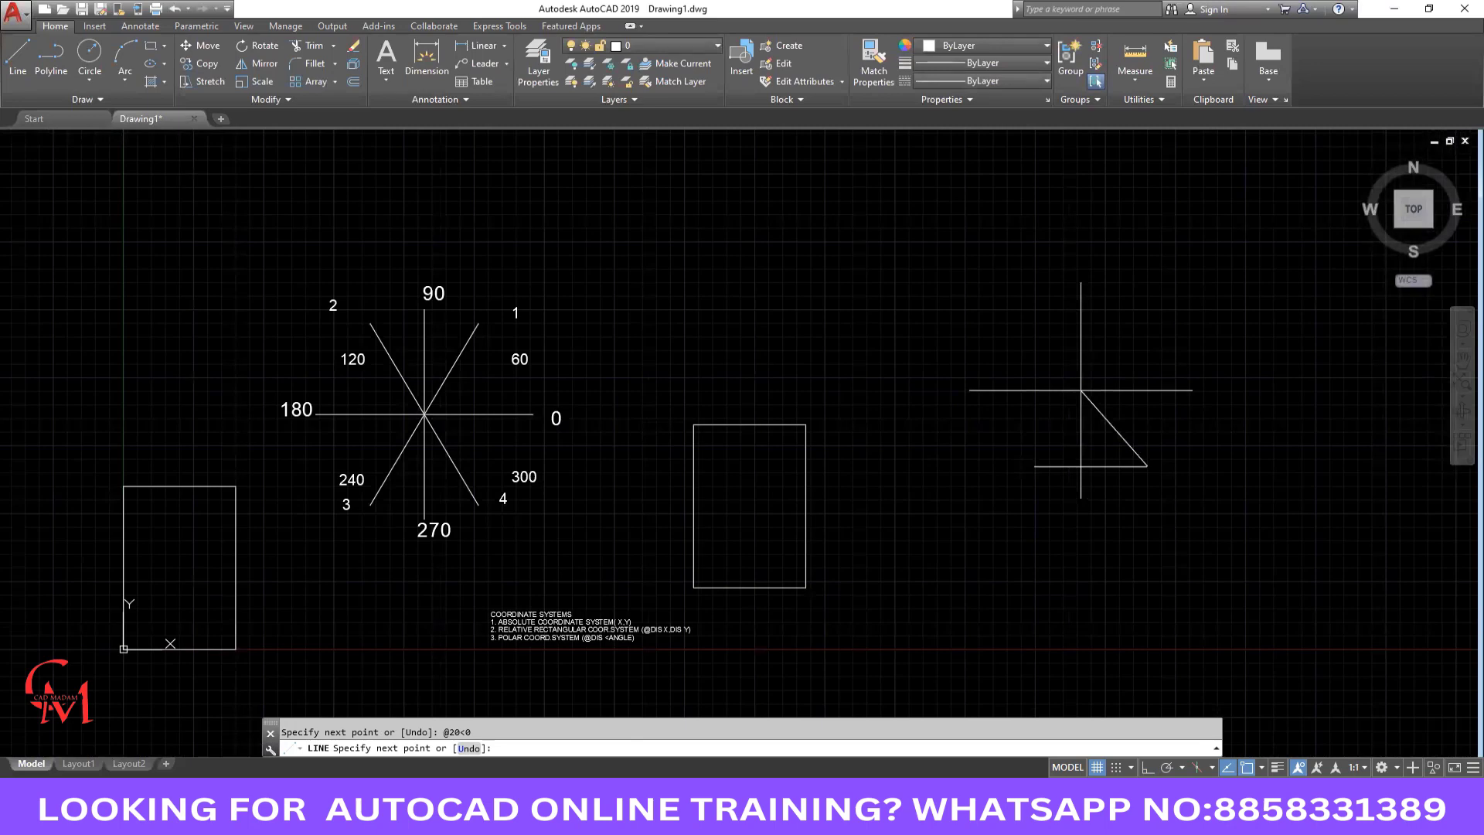
type("@20<120")
key("Return")
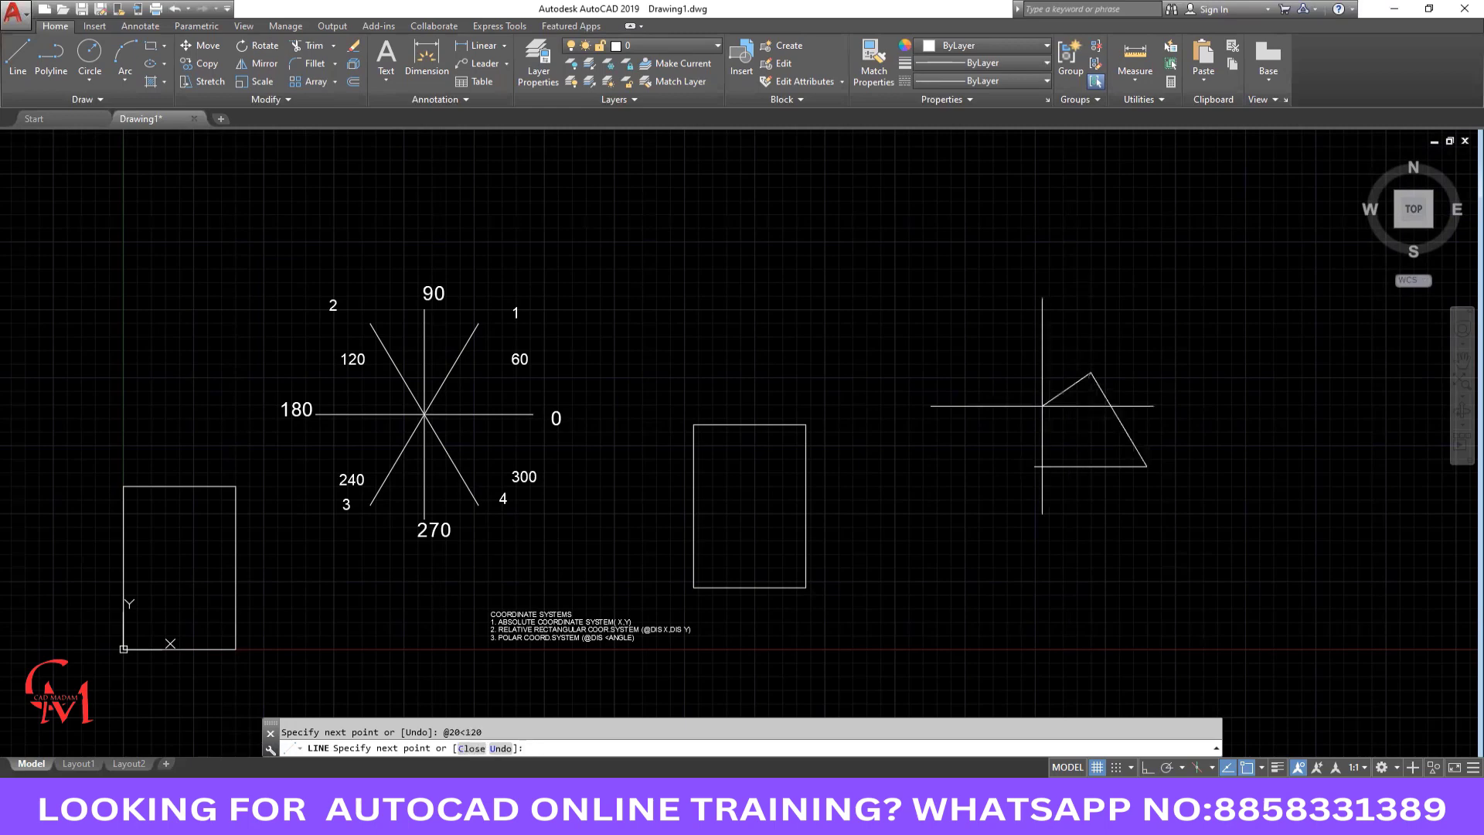
type("@20<240")
key("Return")
key("Return")
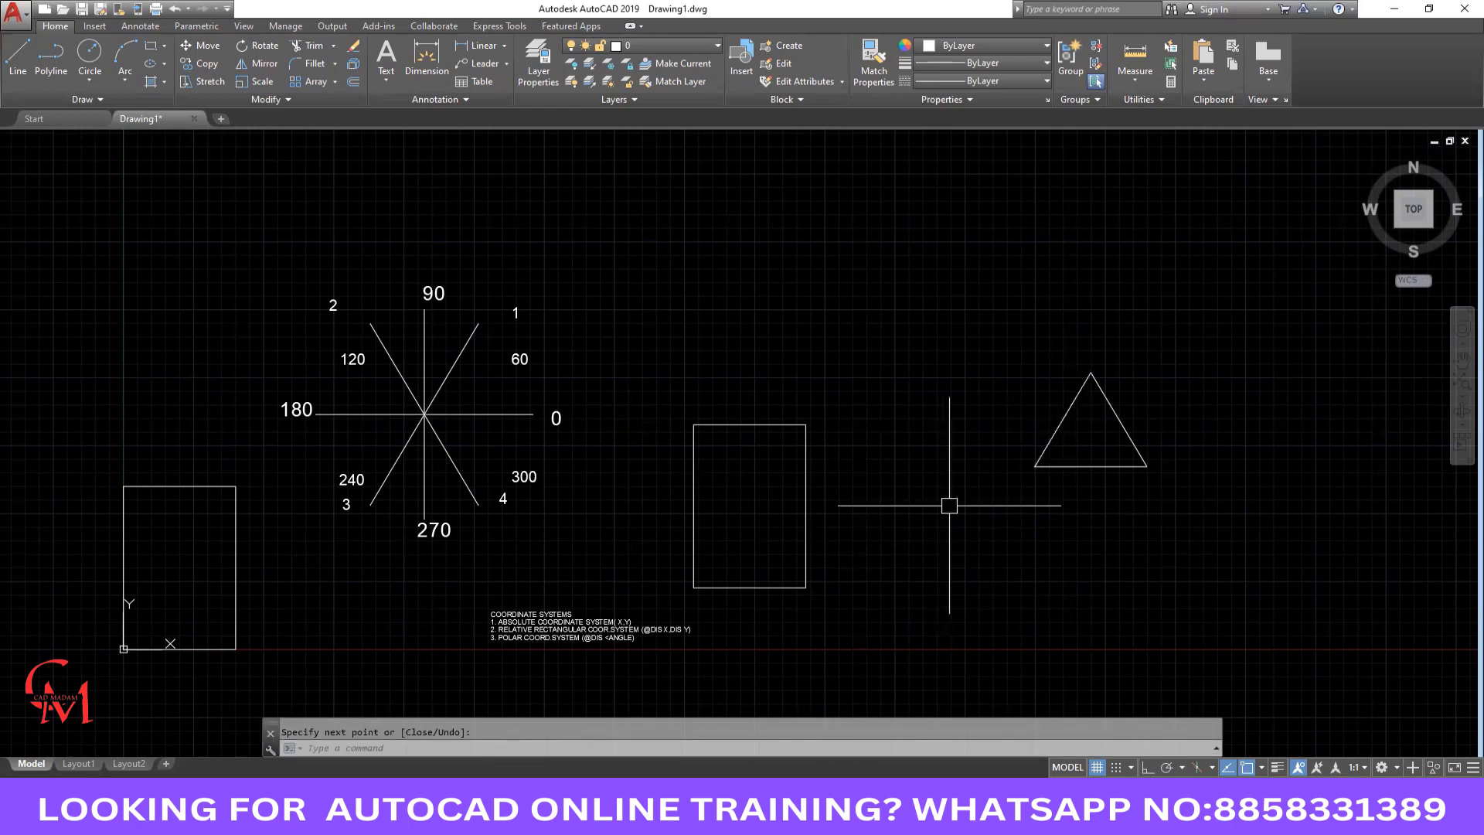
scroll(620, 443, "down", 2)
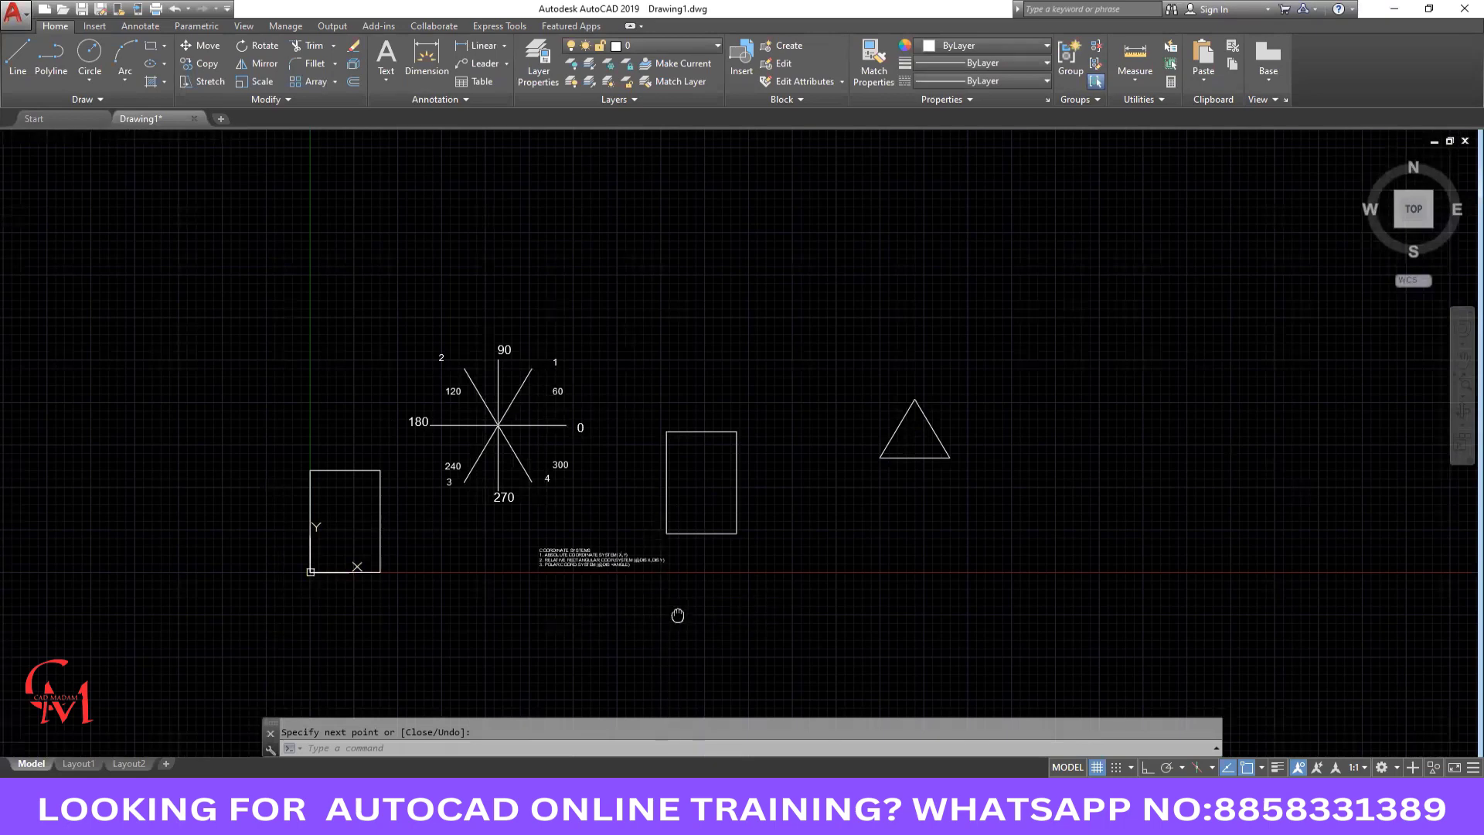
middle_click_drag(676, 613, 697, 604)
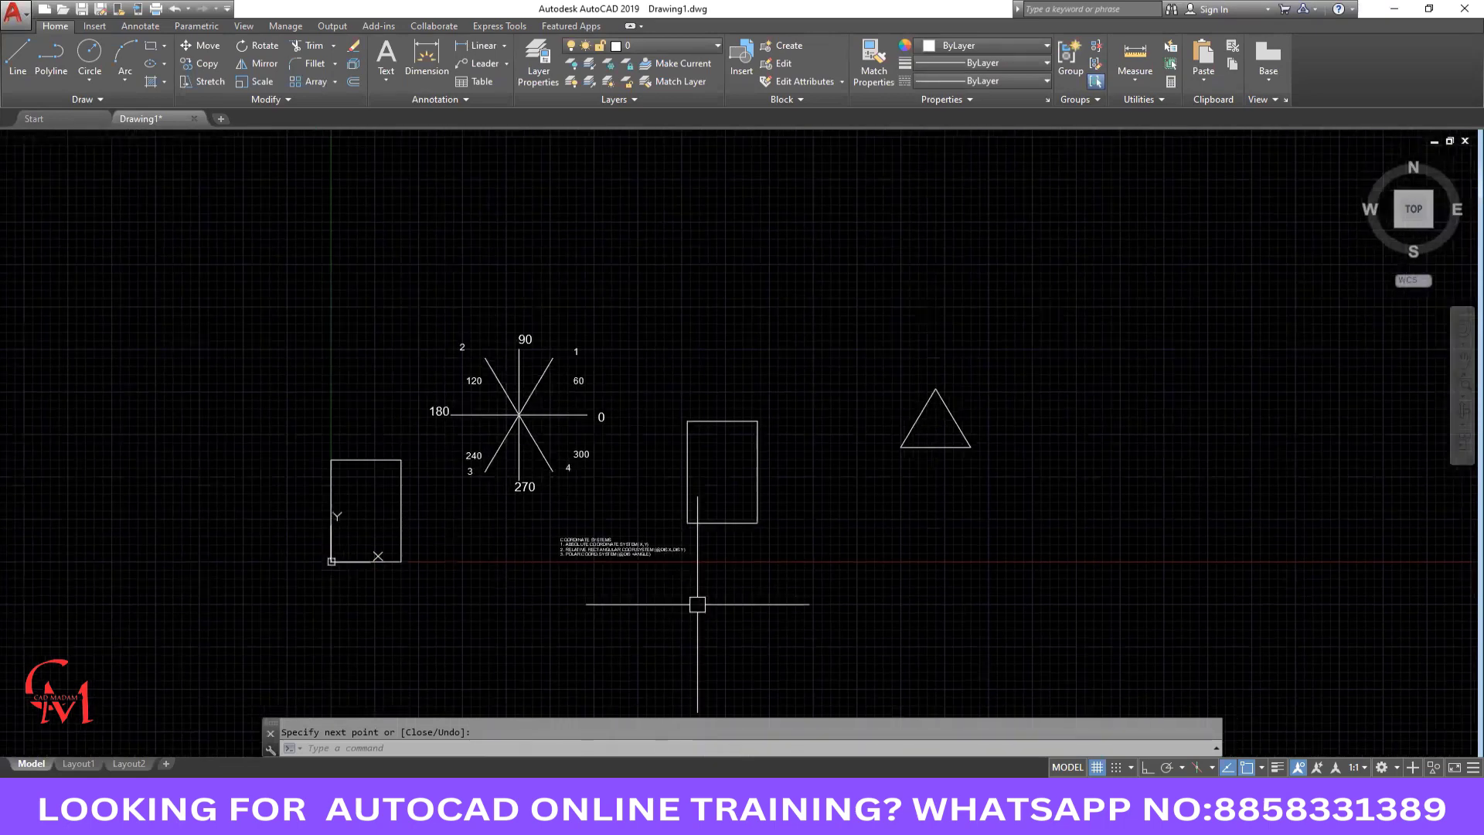